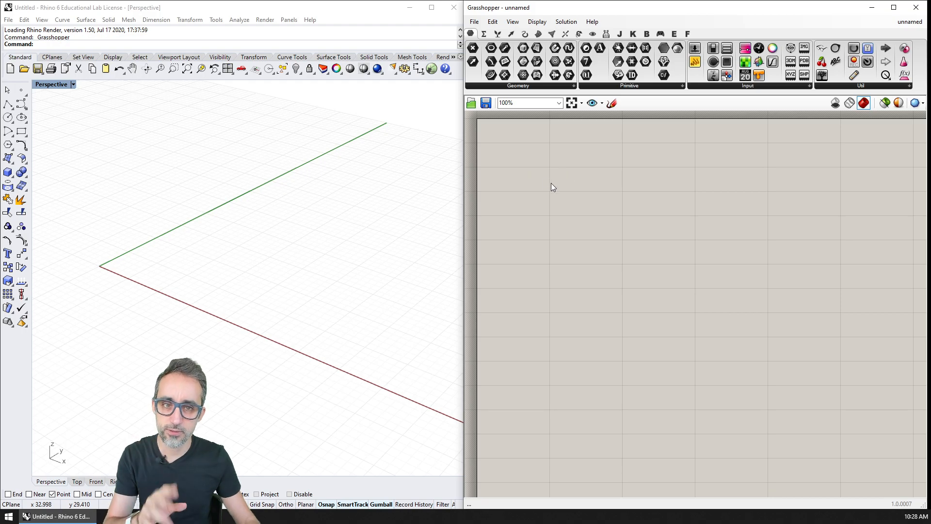
Step: Place a point object in the Perspective viewport and reference it in a new Point parameter on the Grasshopper canvas
click(21, 90)
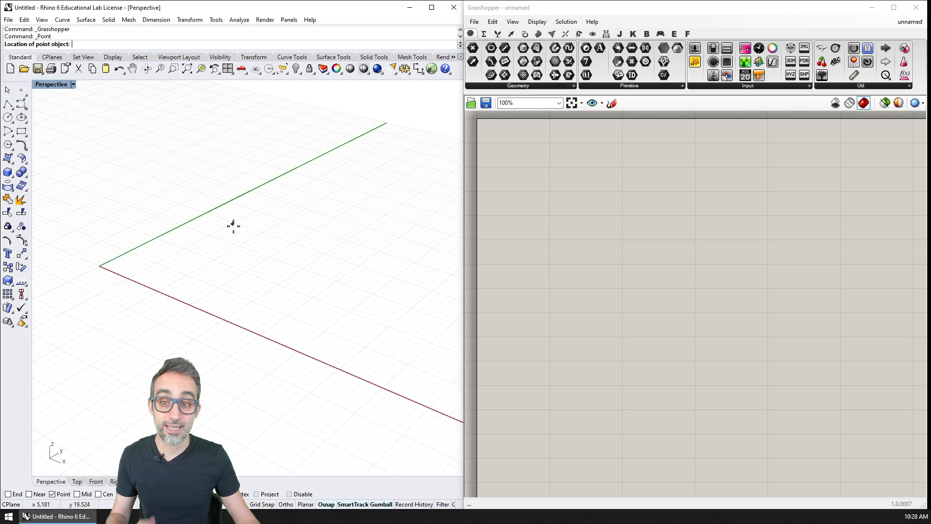
click(237, 262)
click(473, 48)
click(558, 175)
right_click(559, 173)
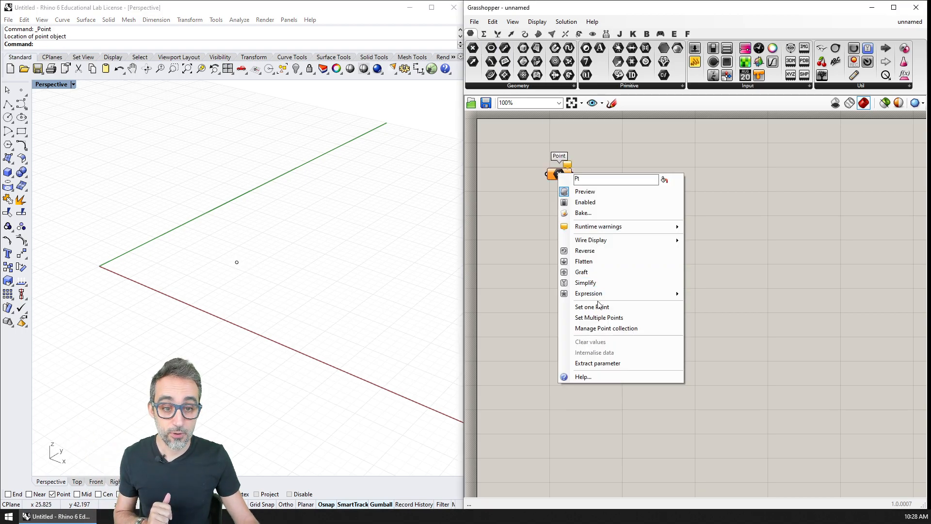
click(600, 307)
click(237, 262)
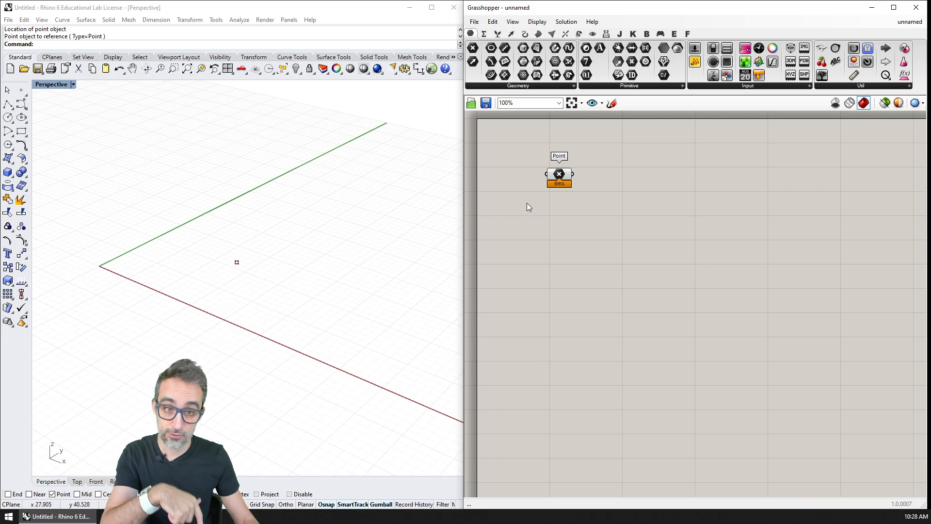
Step: Add a Number Slider to the canvas below the Point parameter
scroll(544, 228, up, 3)
right_drag(582, 263, 577, 219)
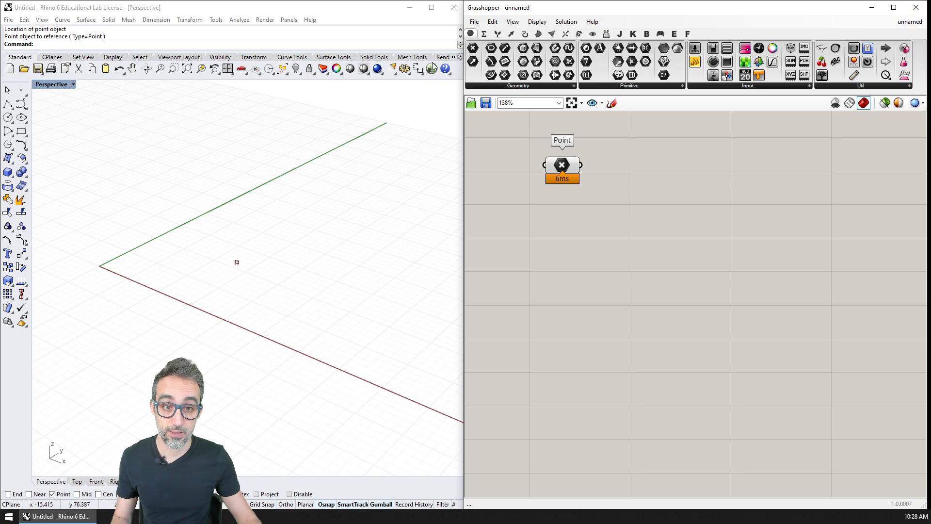
double_click(576, 224)
text(slider)
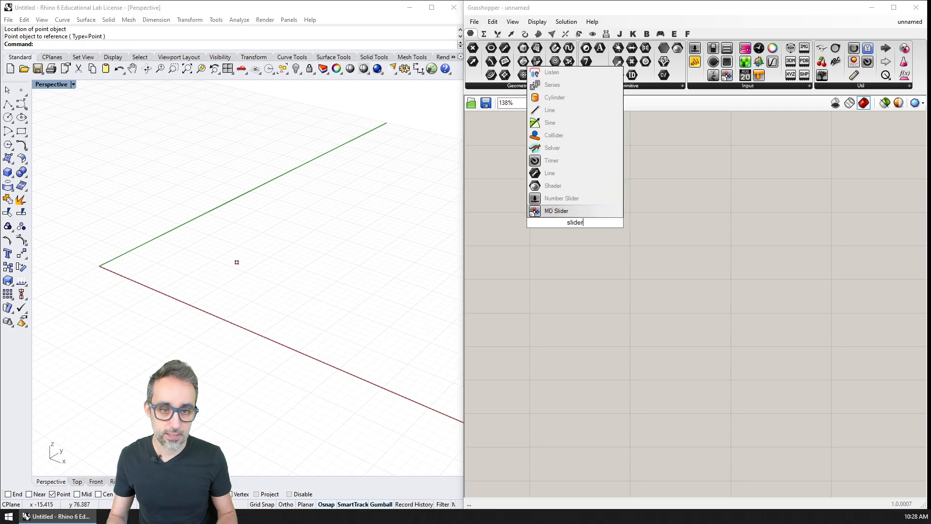
key(Return)
click(578, 227)
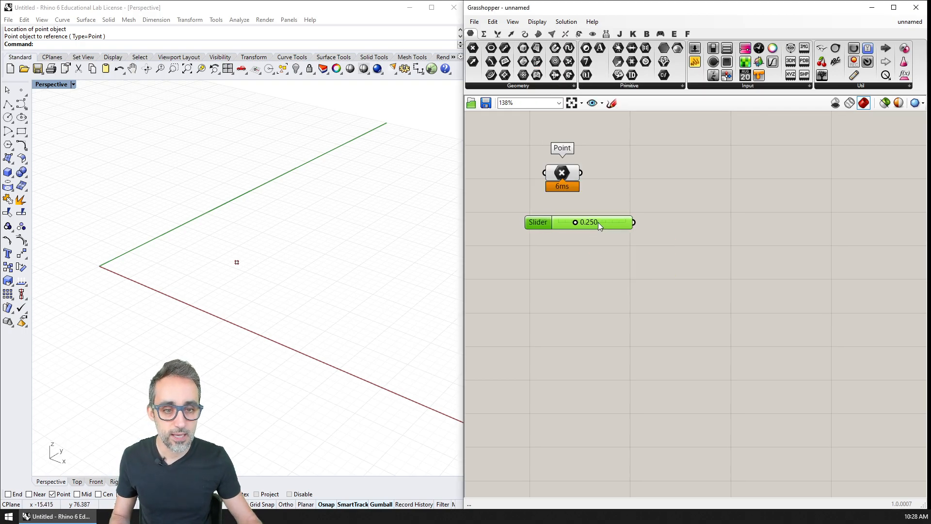
Step: Name the new slider CELL SIZE and position it beneath the Point parameter
right_click(578, 226)
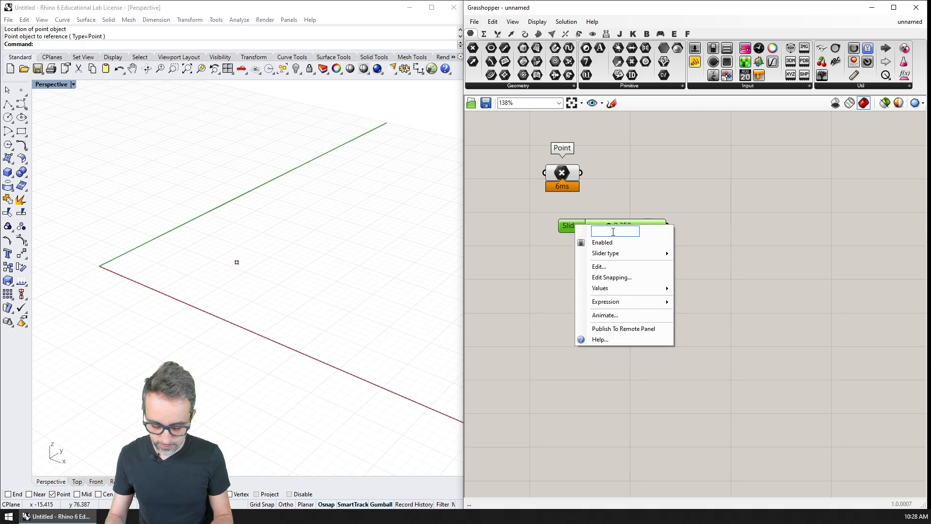
text(CELL SIZE)
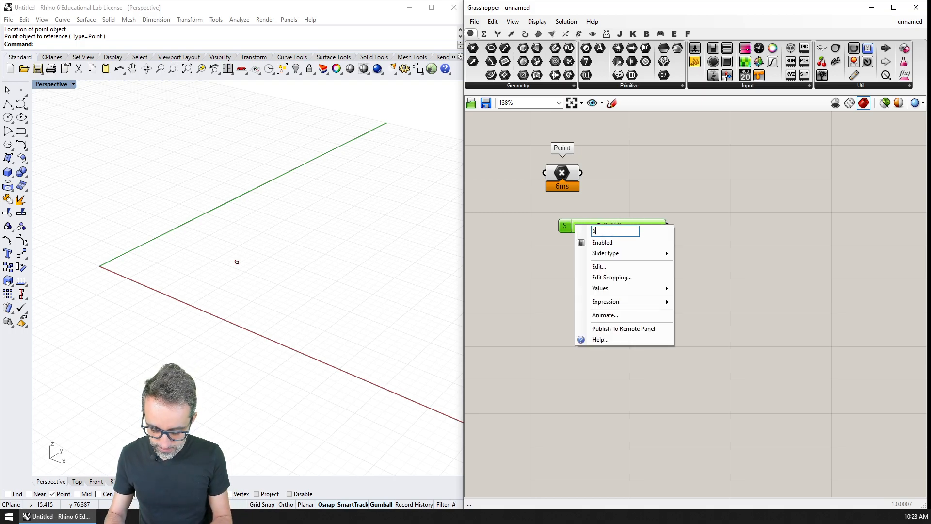
key(Return)
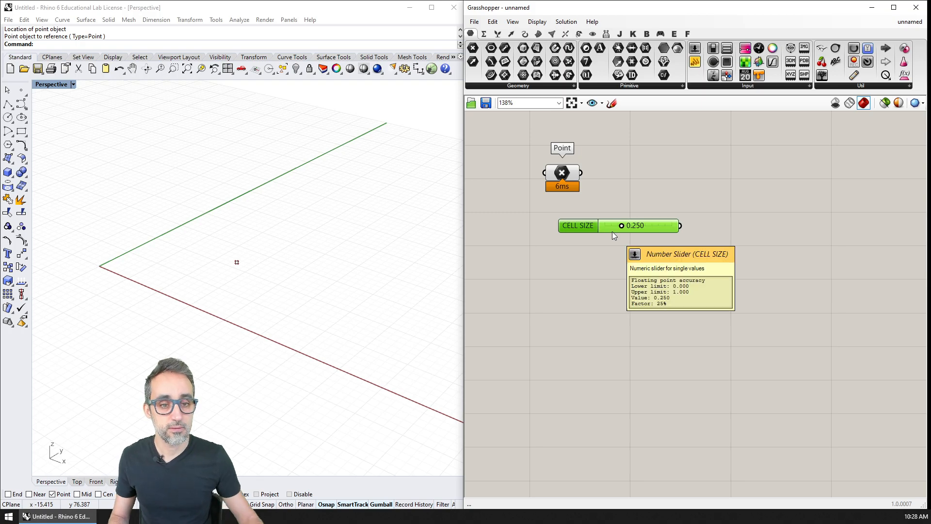
drag(642, 223, 629, 226)
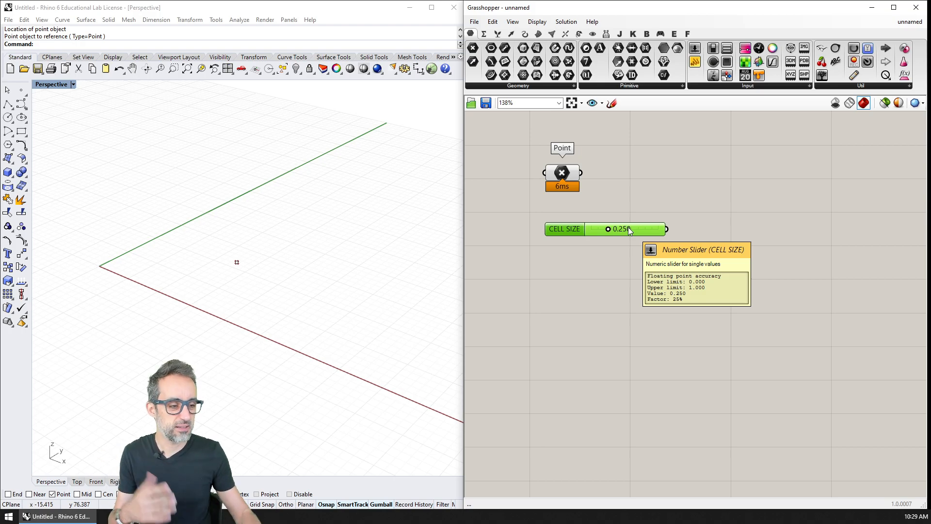
Step: Set the CELL SIZE slider's maximum to 10
right_click(626, 227)
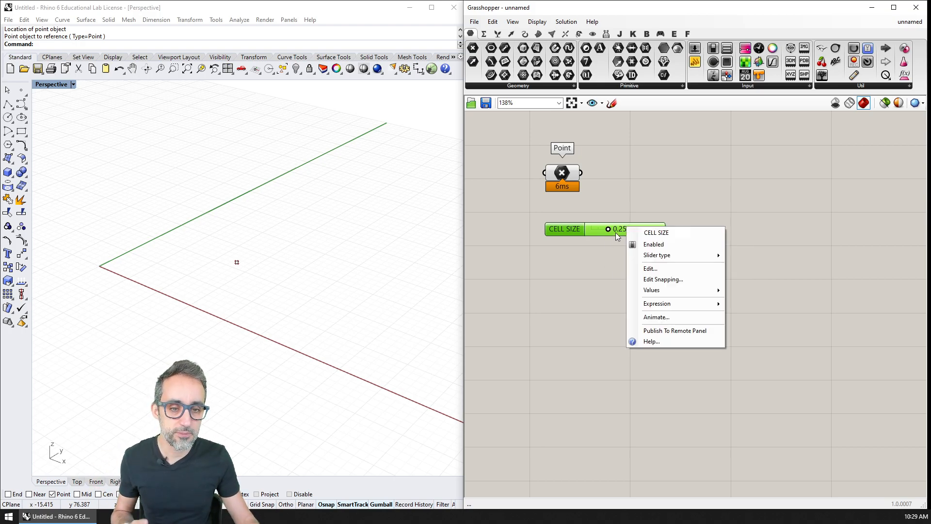
click(646, 269)
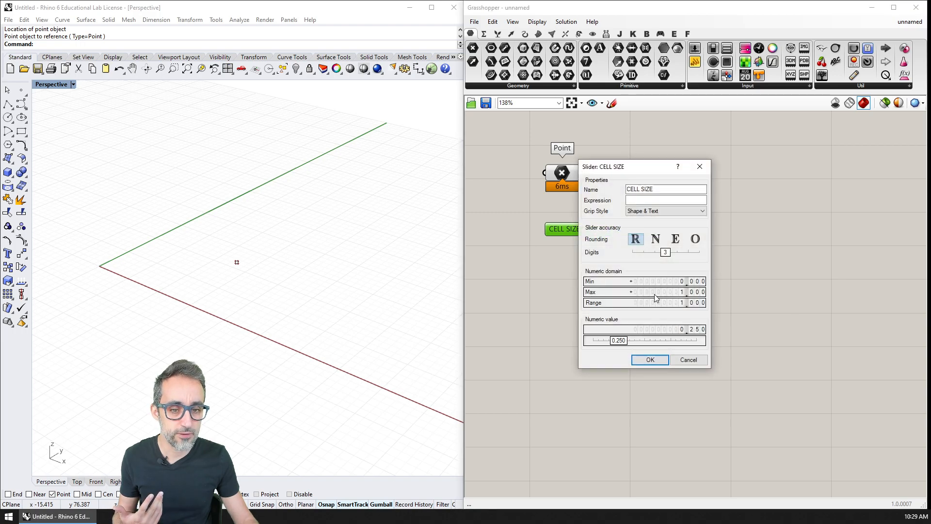
double_click(656, 292)
text(10)
key(Return)
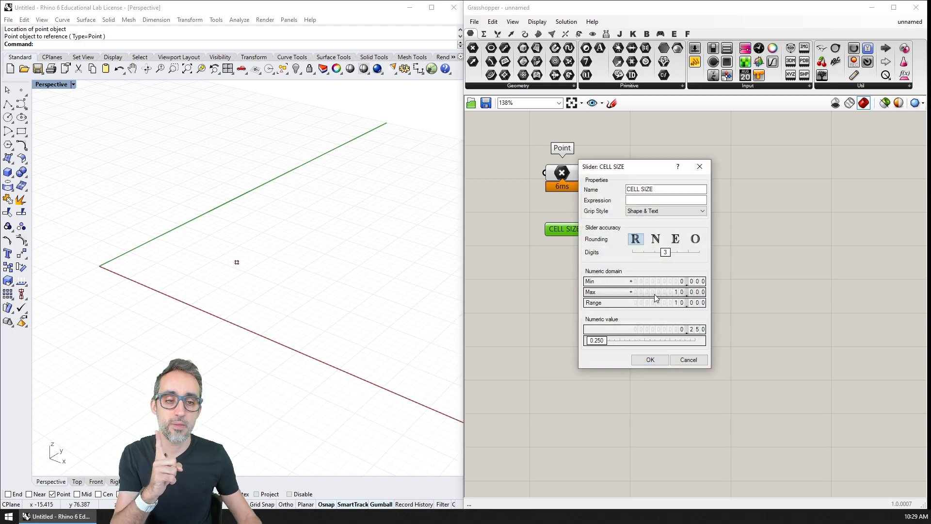
click(646, 359)
Step: Set the CELL SIZE slider's value to 1.5
double_click(628, 229)
text(1)
key(Return)
double_click(628, 229)
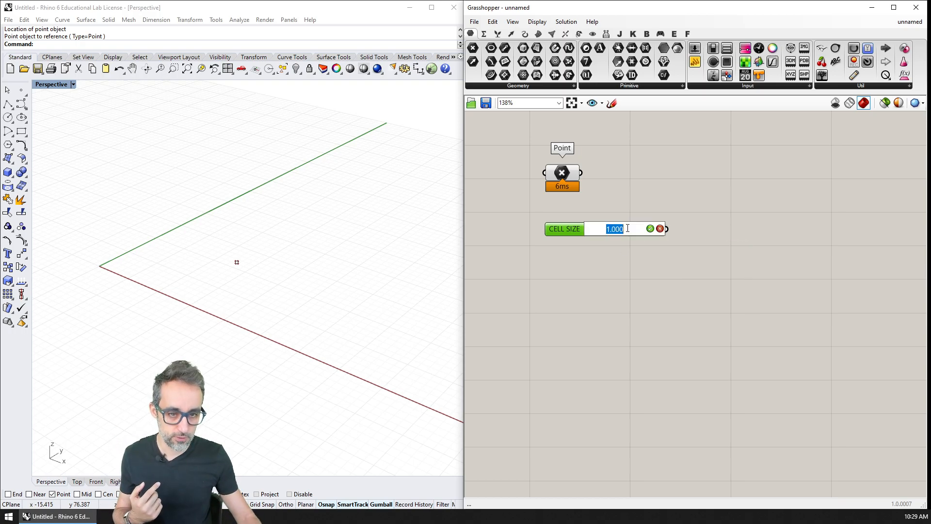
text(1.5)
key(Return)
Step: Duplicate the CELL SIZE slider below the original and name the copy CELLS IN X DIRECTION
drag(633, 234, 578, 258)
right_click(581, 261)
double_click(618, 265)
key(BackSpace)
key(BackSpace)
text(s)
key(BackSpace)
text(S IN X DIRECTIO)
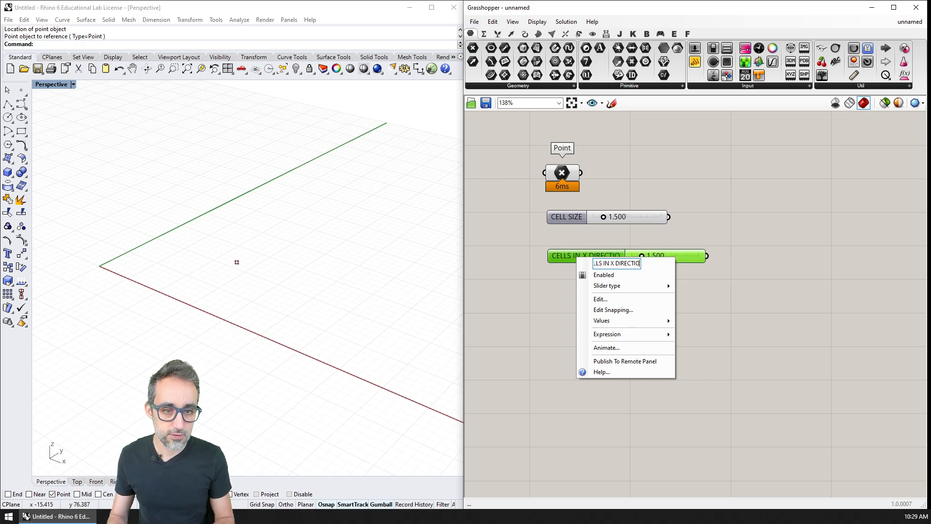
text(N)
key(Return)
Step: Configure the CELLS IN X DIRECTION slider for integer values with a maximum of 20
right_click(664, 256)
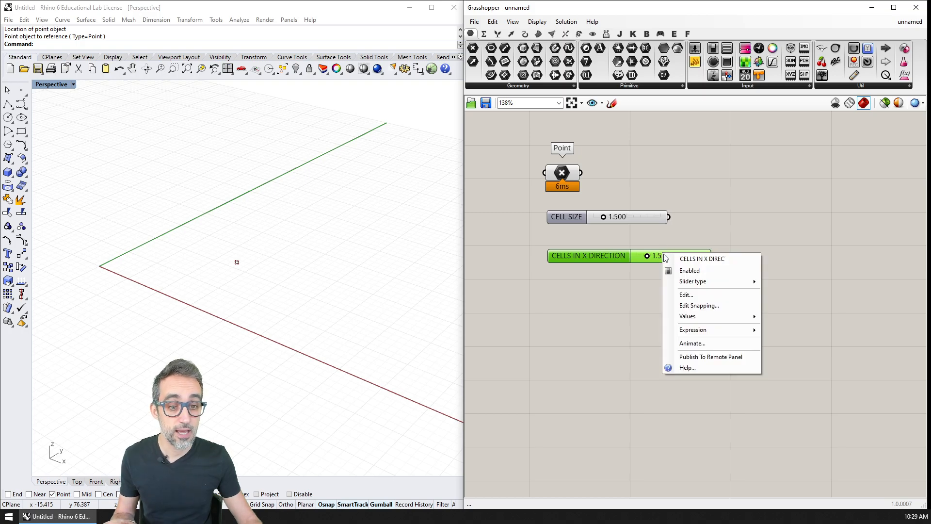
click(689, 293)
click(703, 270)
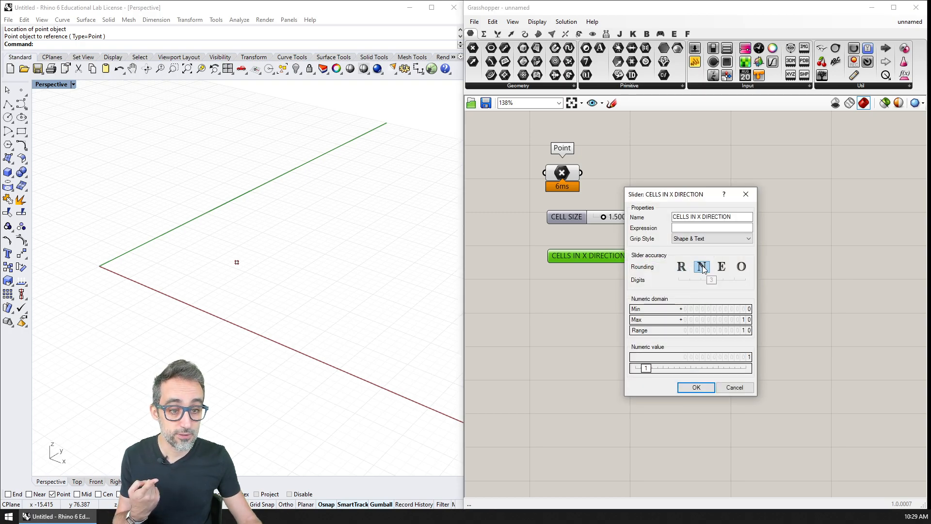
double_click(713, 320)
text(20)
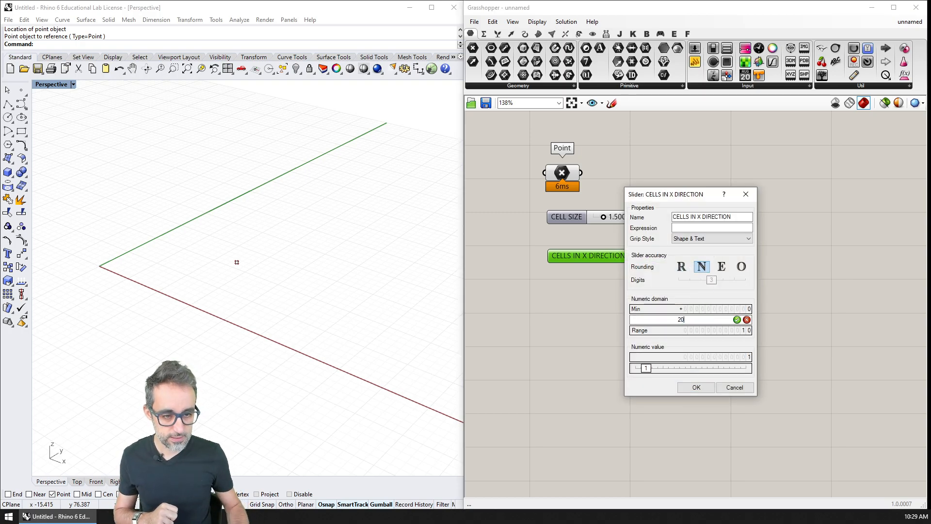
key(Return)
click(697, 388)
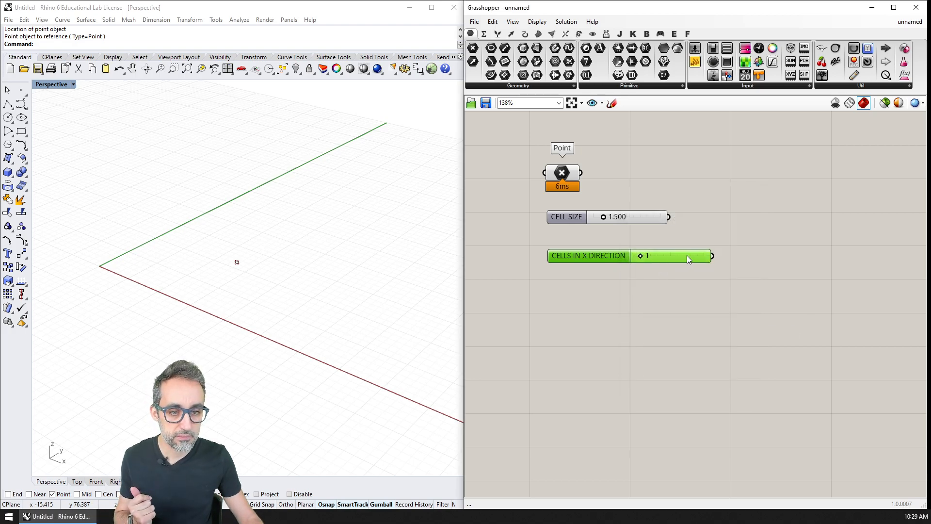
Step: Set the CELLS IN X DIRECTION slider's value to 8 and move it closer beneath the CELL SIZE slider
double_click(656, 257)
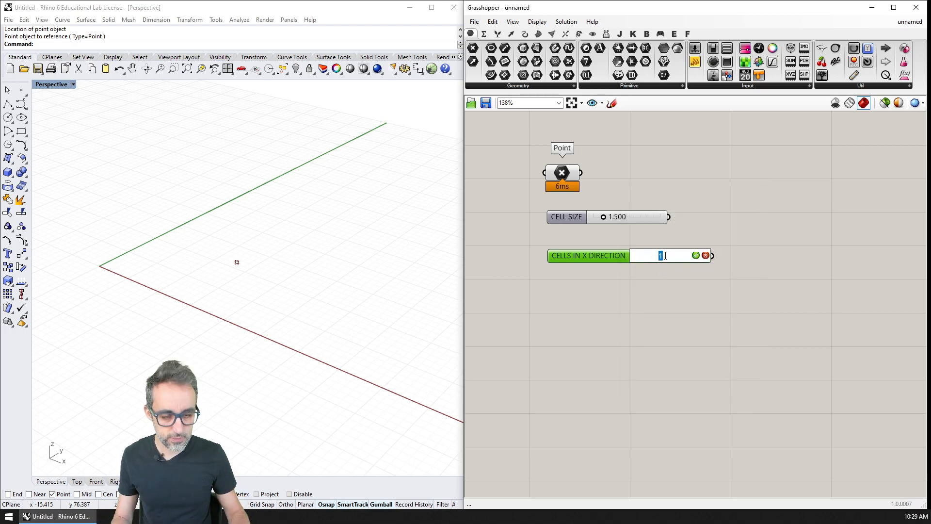
text(8)
key(Return)
drag(671, 258, 682, 243)
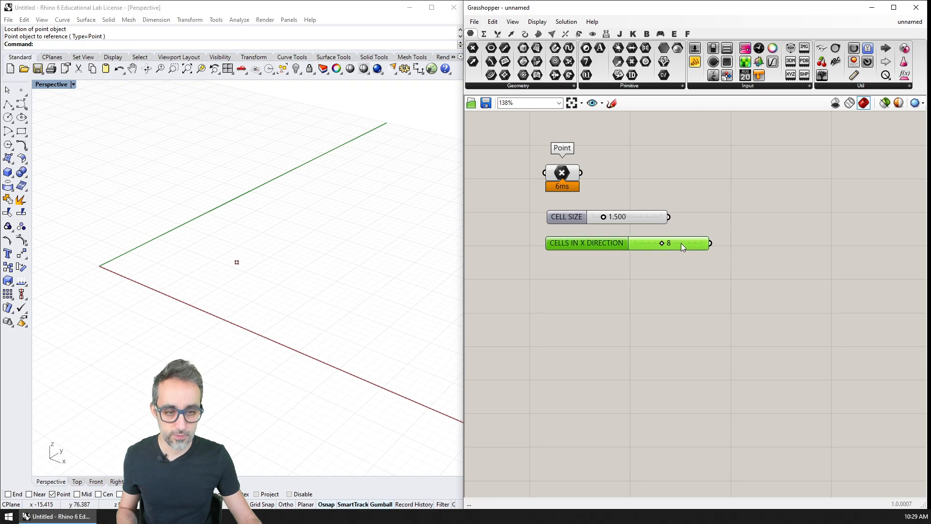
Step: Duplicate the CELLS IN X DIRECTION slider below itself and name the copy CELLS IN Y DIRECTION
alt+drag(566, 243, 567, 264)
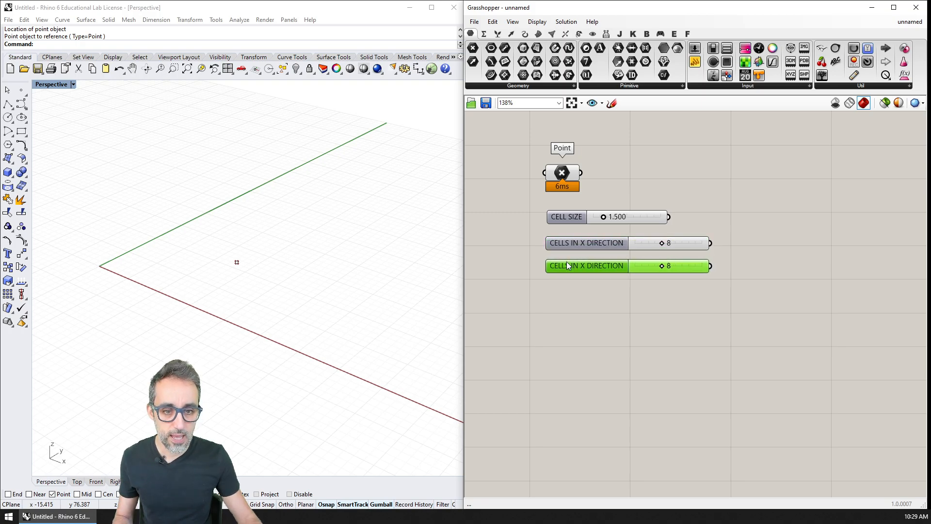
right_click(583, 270)
drag(629, 276, 624, 276)
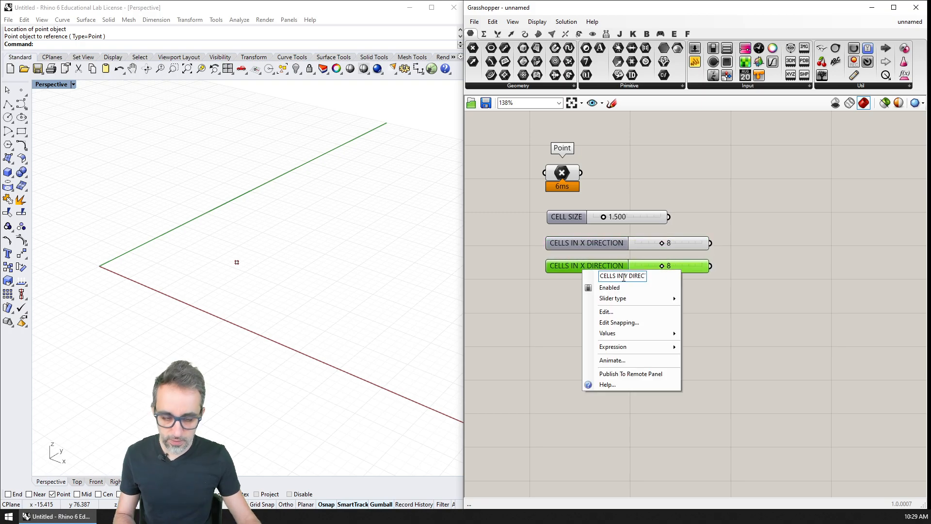
text(Y)
click(701, 281)
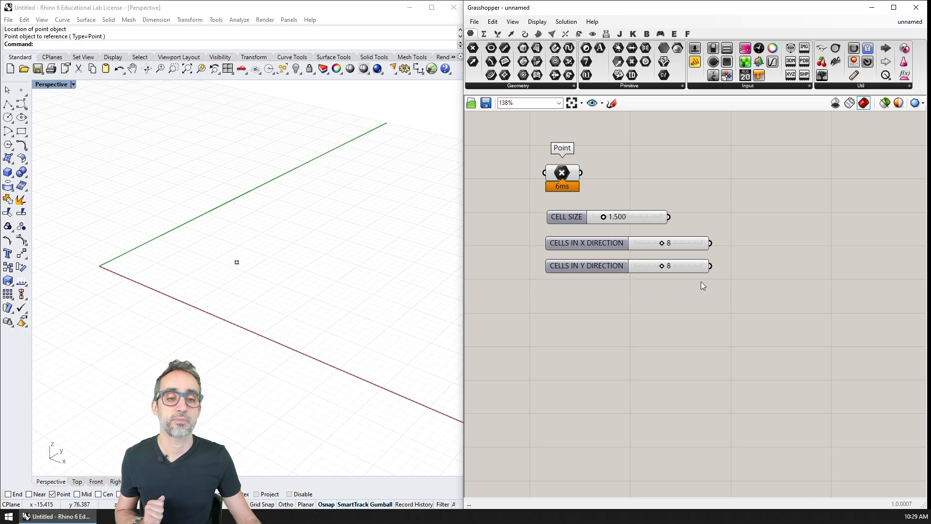
Step: Align the CELL SIZE slider with the others and group the Point parameter and all three sliders under the name "inputs"
click(602, 221)
drag(595, 220, 592, 217)
drag(639, 308, 534, 142)
key(ctrl+g)
right_click(651, 176)
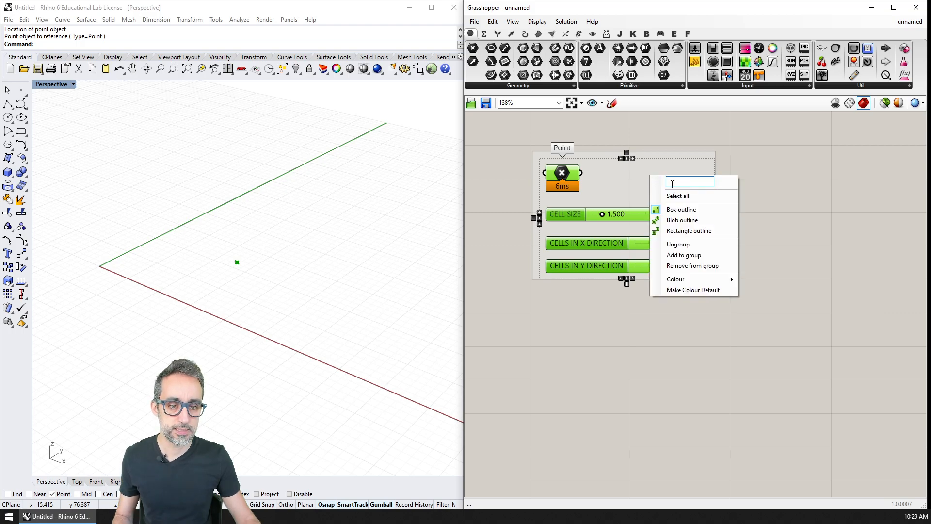
text(inputs)
key(Return)
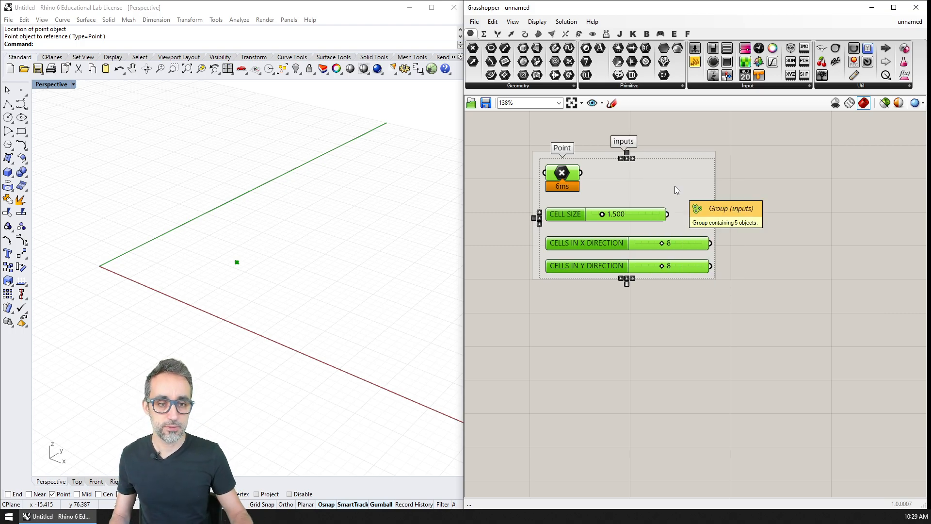
Step: Rename the group in capitals as INPUTS
click(719, 263)
right_click(674, 177)
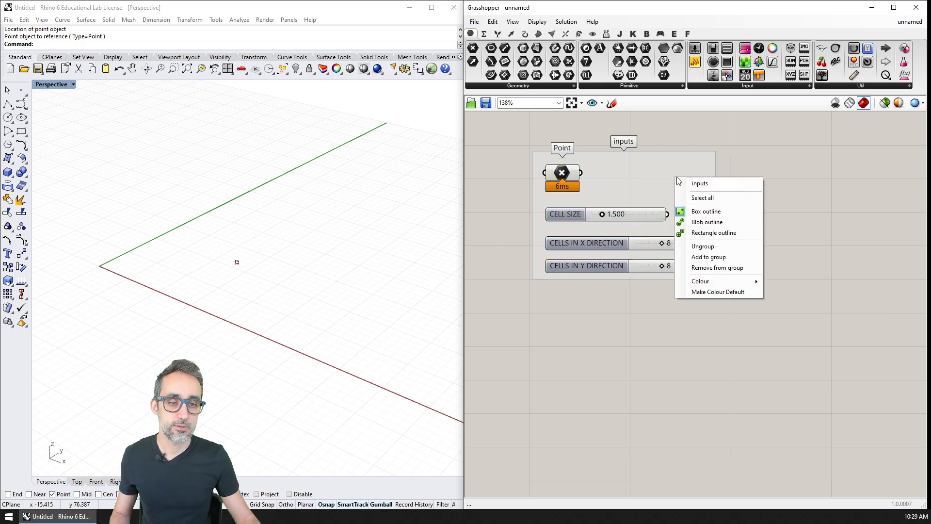
double_click(718, 182)
text(INPUTS)
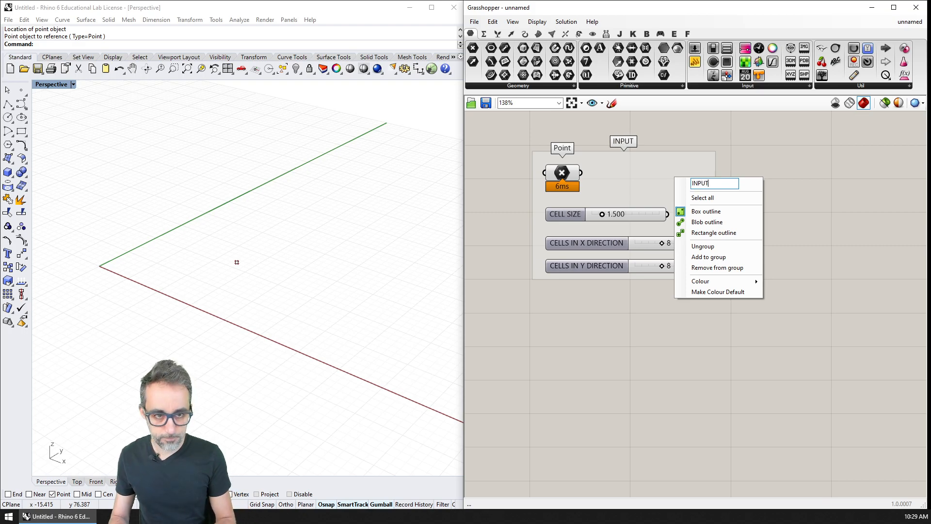
key(Return)
right_drag(767, 282, 743, 281)
scroll(709, 276, down, 2)
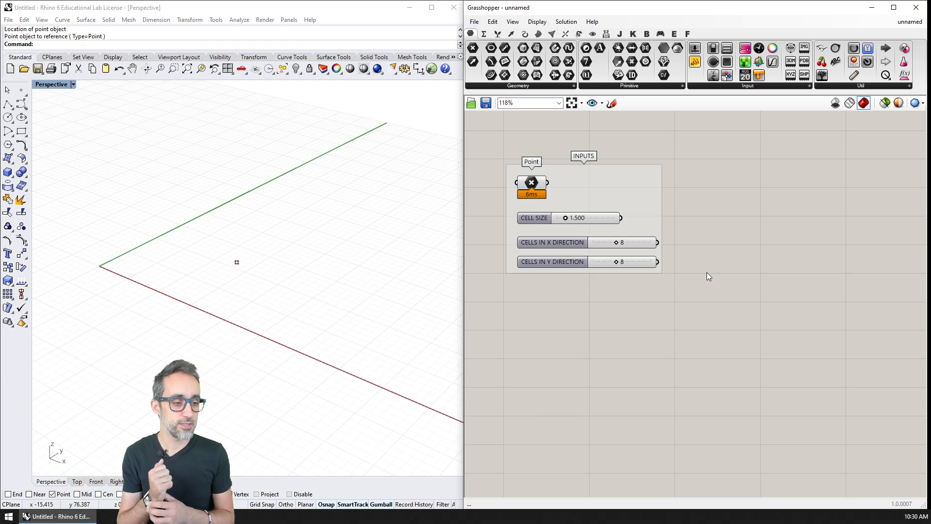
text(4)
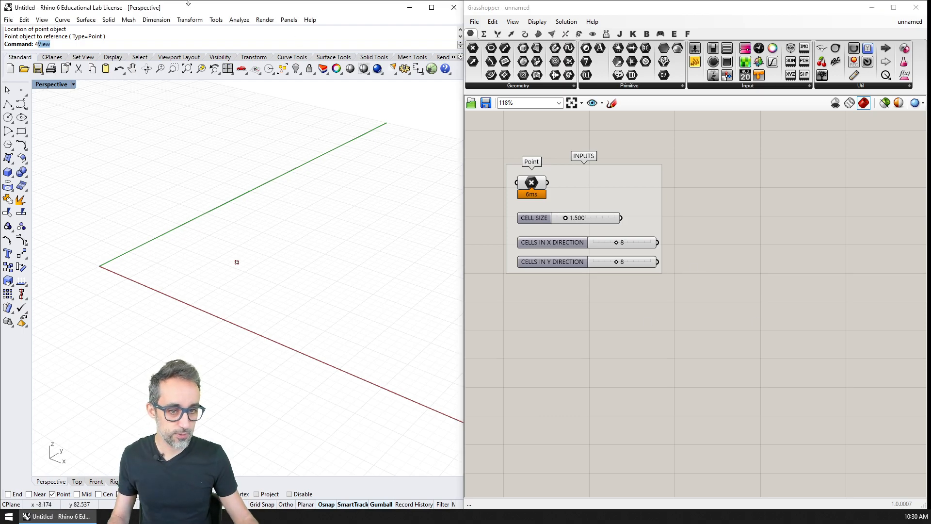
click(678, 207)
text(3)
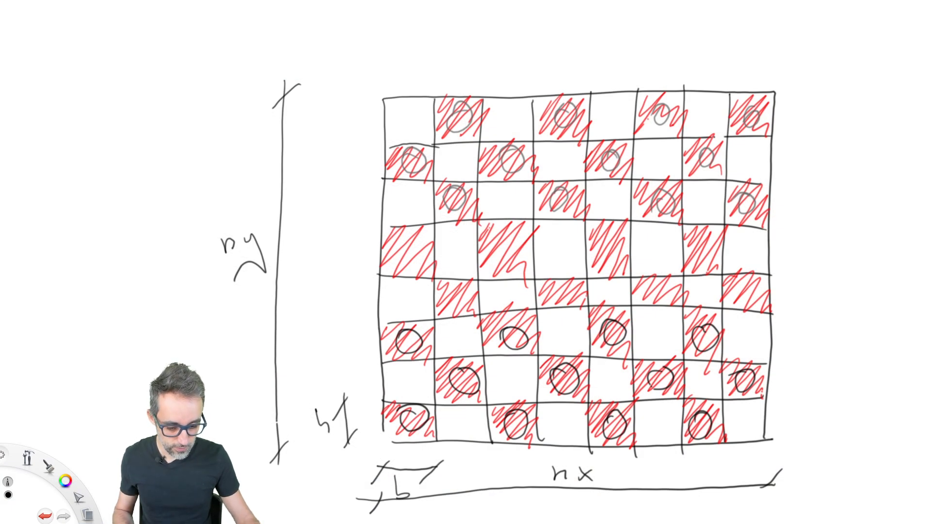
click(830, 133)
click(829, 93)
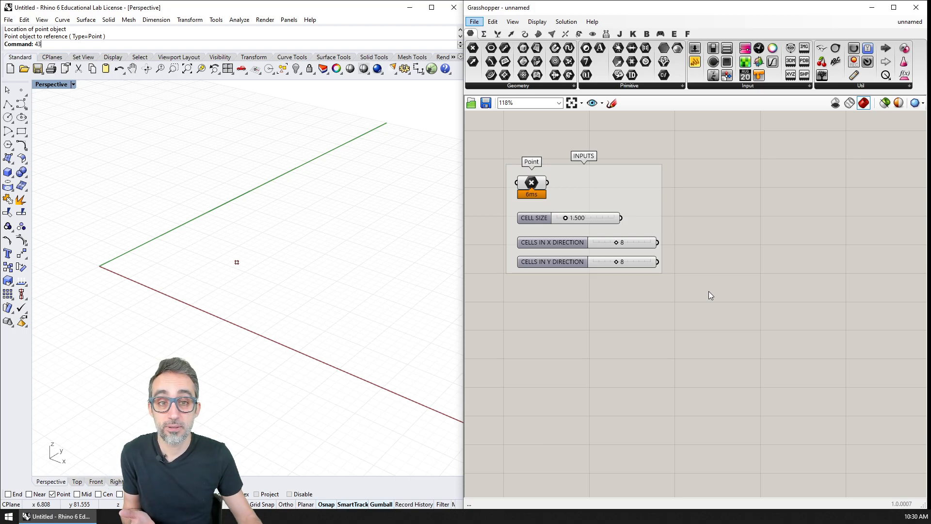
Step: Add a Square grid component to the canvas beside the INPUTS group
click(511, 33)
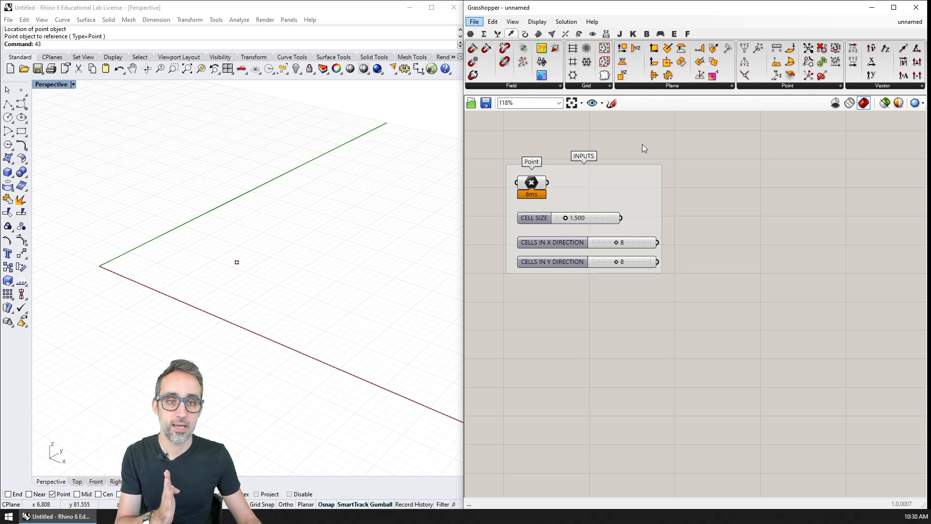
click(606, 87)
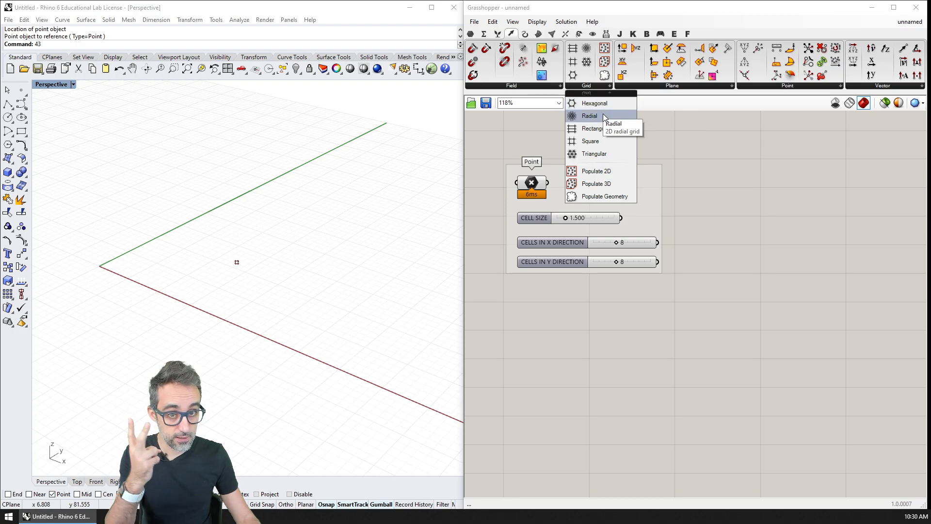
click(599, 140)
click(749, 196)
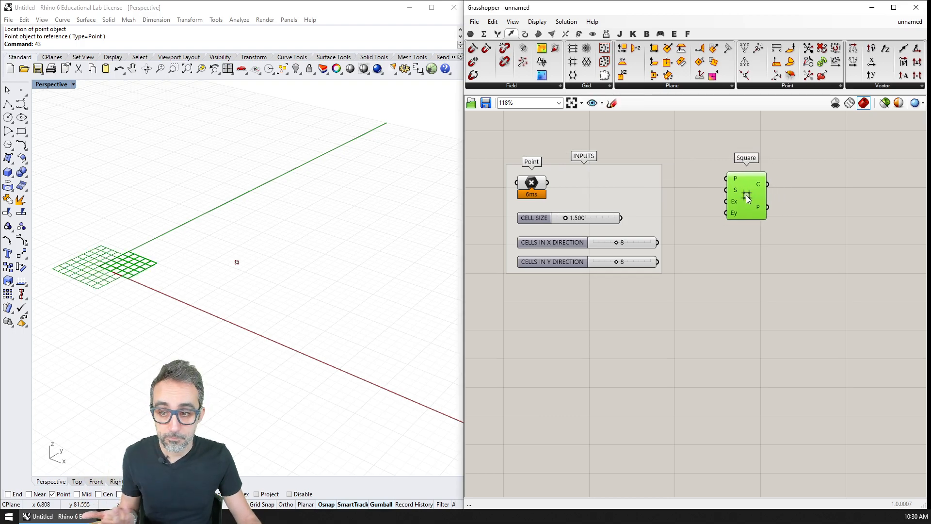
Step: Reposition the Square component and connect the Point parameter to its plane input P
drag(747, 198, 764, 202)
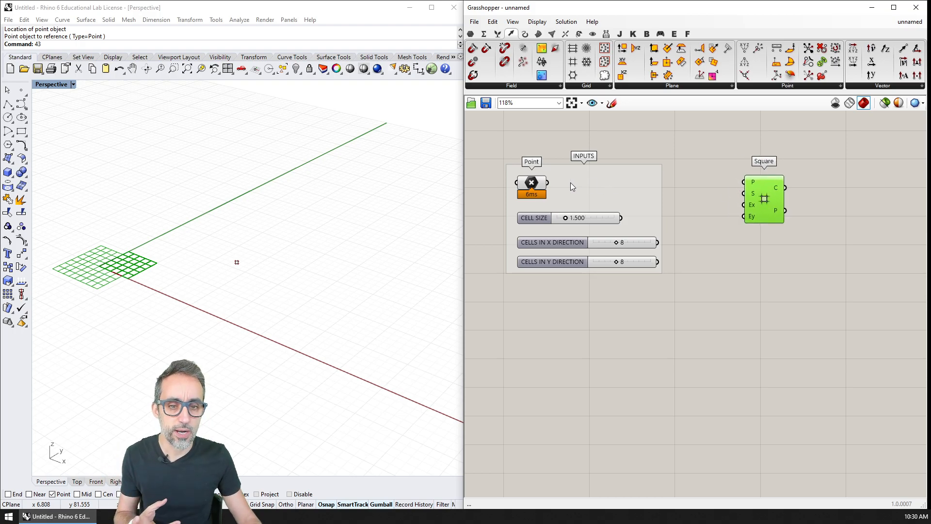
drag(549, 183, 631, 170)
right_drag(806, 198, 787, 195)
scroll(746, 196, up, 2)
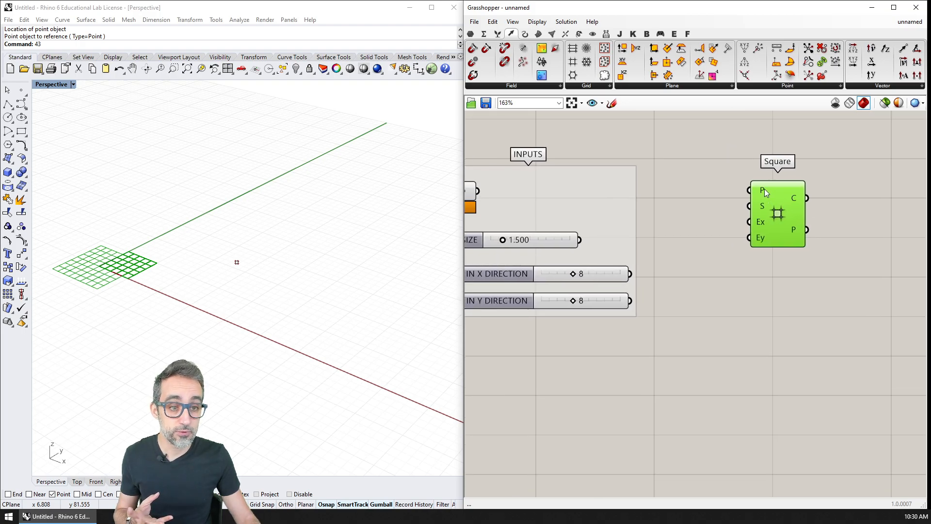
mouse_move(764, 188)
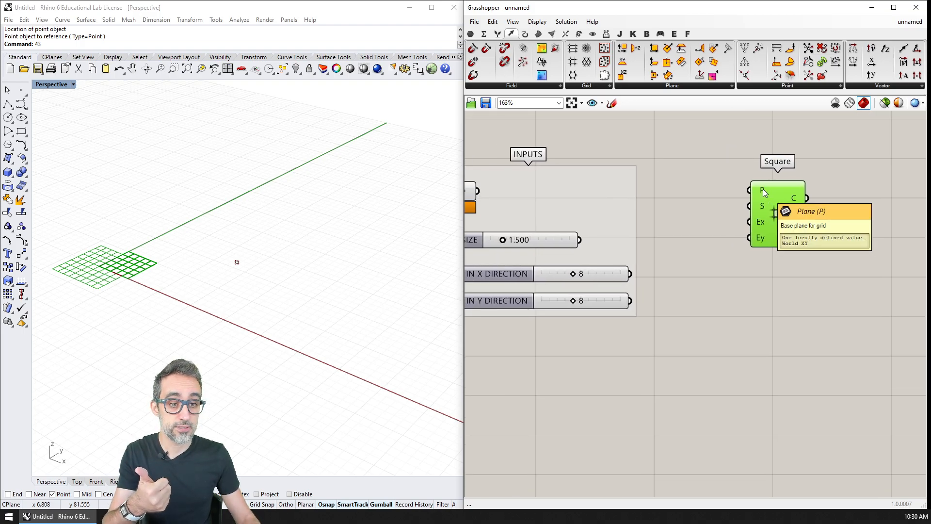
drag(777, 198, 773, 196)
right_drag(703, 195, 759, 187)
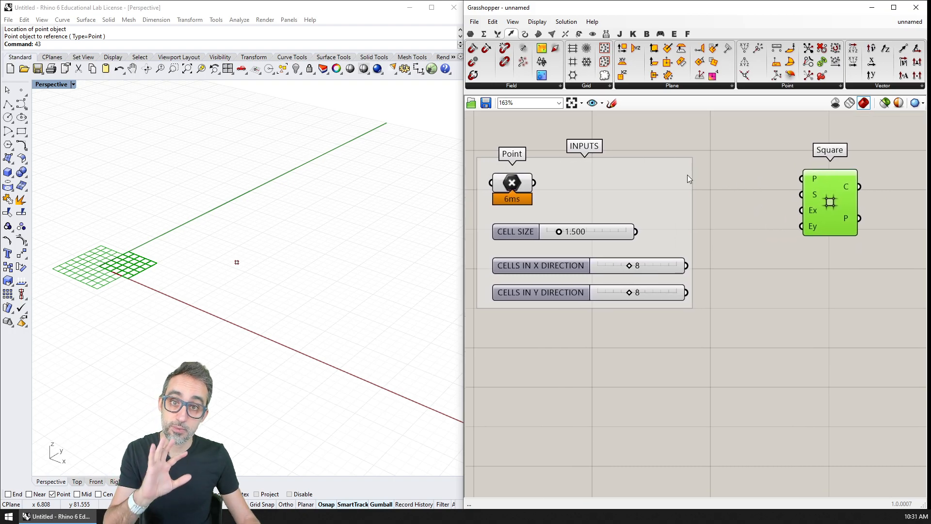
drag(534, 183, 831, 194)
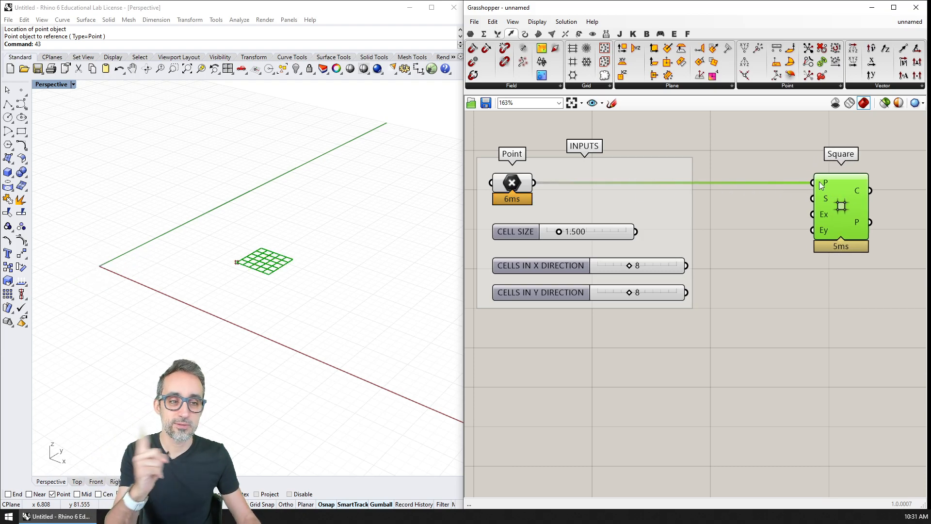
Step: Connect CELL SIZE to the Square component's S input, CELLS IN X DIRECTION to Ex and CELLS IN Y DIRECTION to Ey
mouse_move(825, 199)
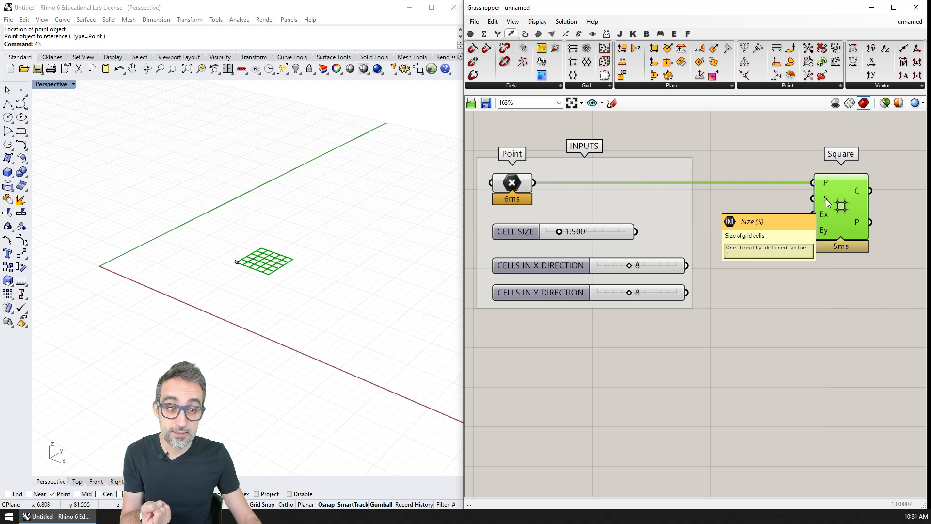
drag(636, 231, 813, 199)
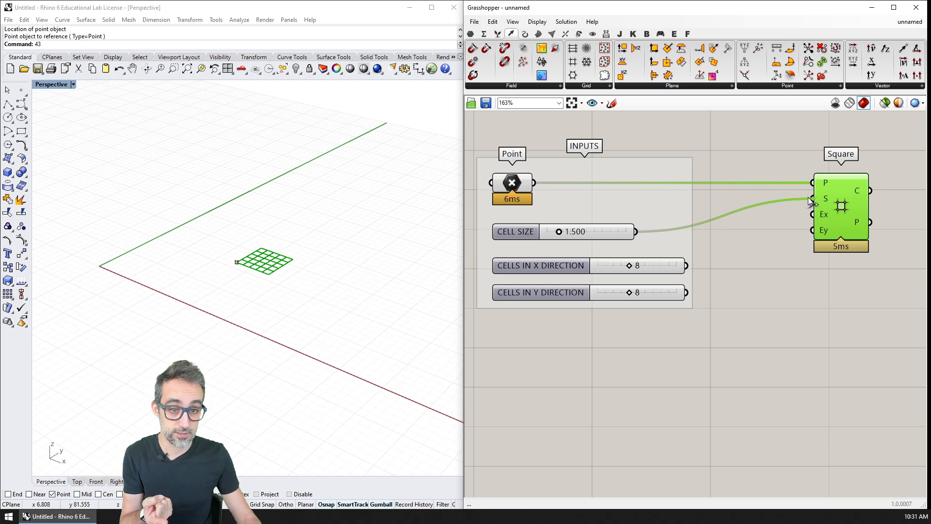
mouse_move(824, 218)
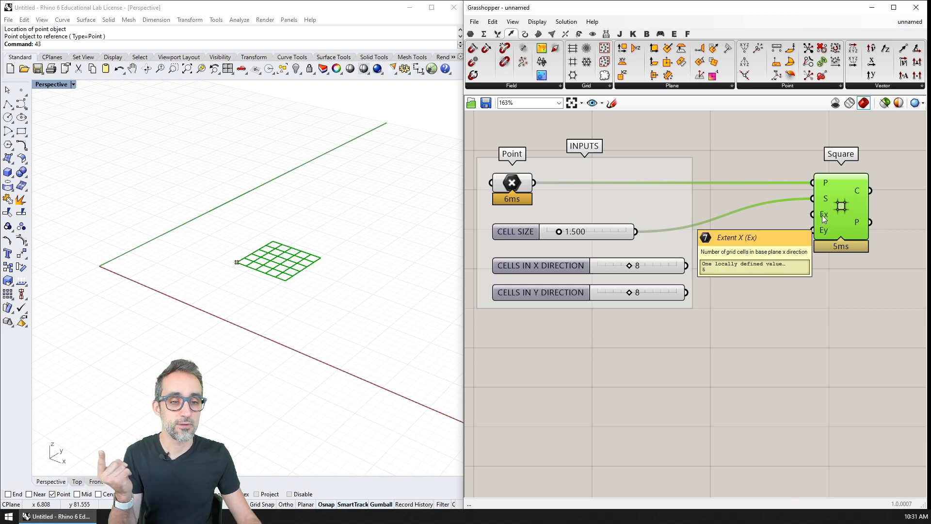
drag(686, 265, 811, 215)
drag(686, 292, 813, 230)
Step: Move the base point within the XY plane in the Rhino viewport to test that the grid follows it
scroll(294, 253, up, 3)
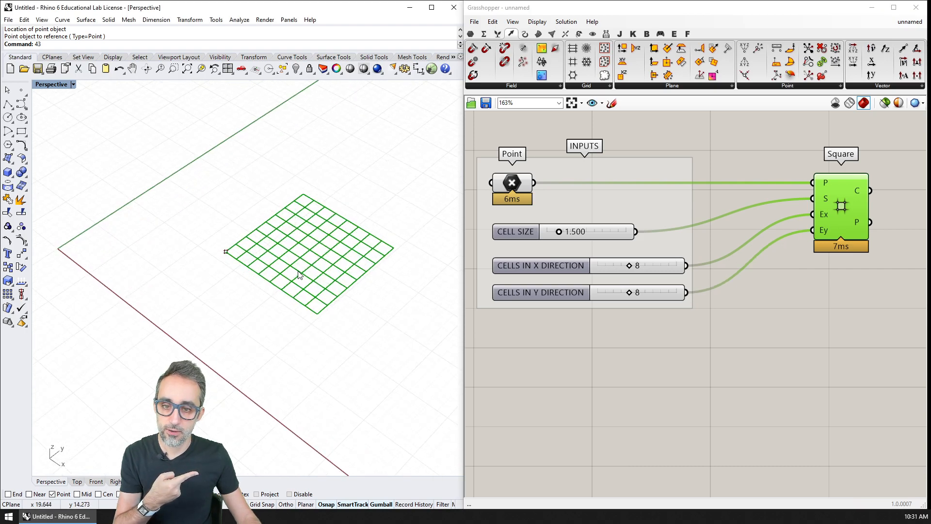
click(204, 248)
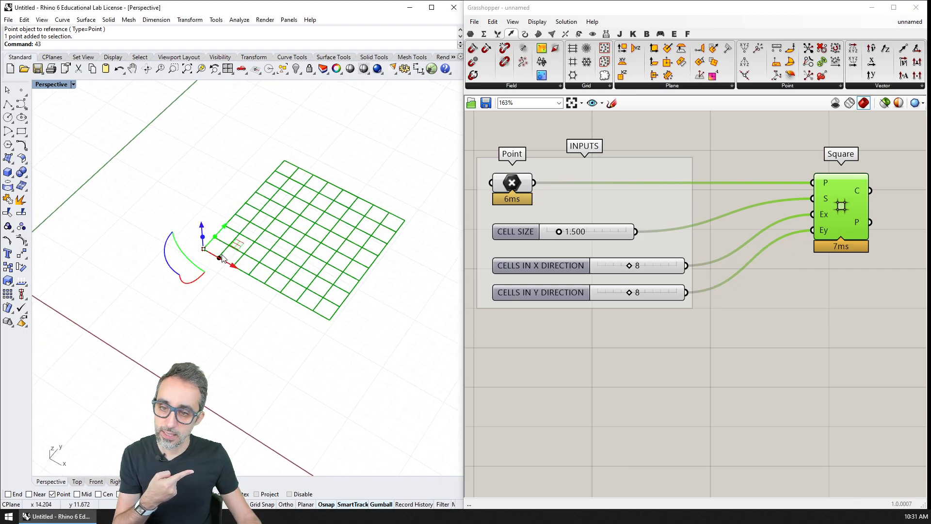
mouse_move(237, 245)
mouse_down()
mouse_move(212, 254)
mouse_move(205, 227)
mouse_move(242, 239)
mouse_up()
click(239, 295)
right_drag(239, 295, 250, 285)
drag(630, 266, 630, 292)
Step: Put the Square component into a group of its own
click(696, 339)
right_drag(696, 338, 648, 279)
scroll(687, 334, down, 1)
scroll(667, 219, down, 1)
click(719, 205)
drag(719, 201, 723, 202)
drag(750, 156, 668, 263)
key(ctrl+g)
Step: Name the group around the Square component GRID, in capitals
right_click(738, 179)
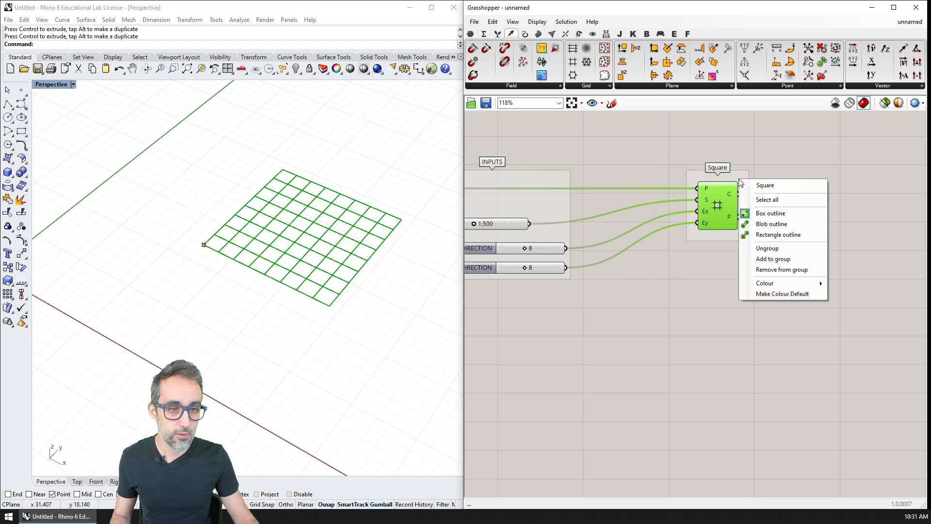
click(778, 182)
scroll(743, 180, up, 2)
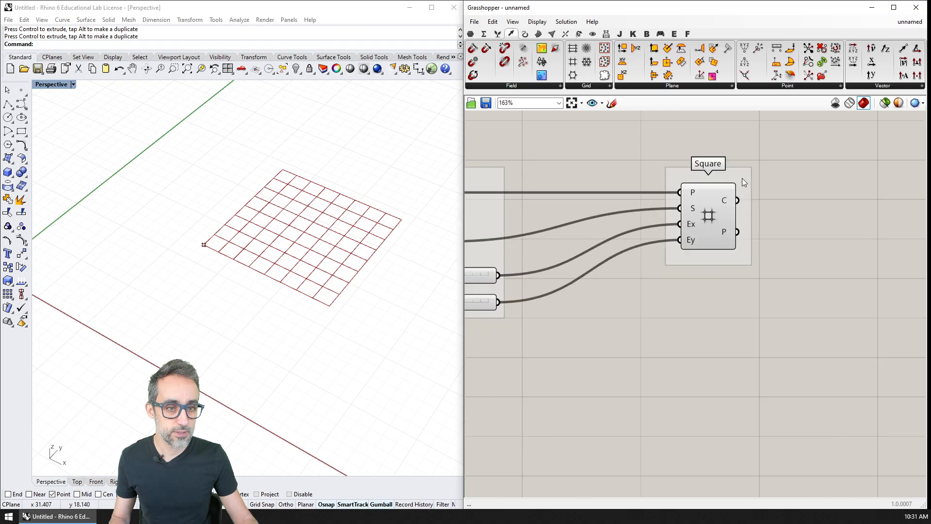
right_click(743, 178)
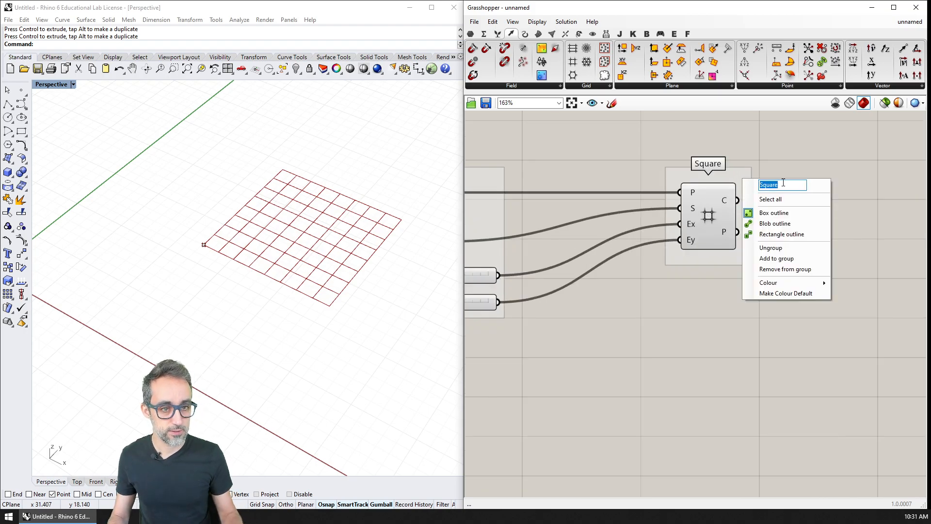
click(782, 182)
right_click(740, 172)
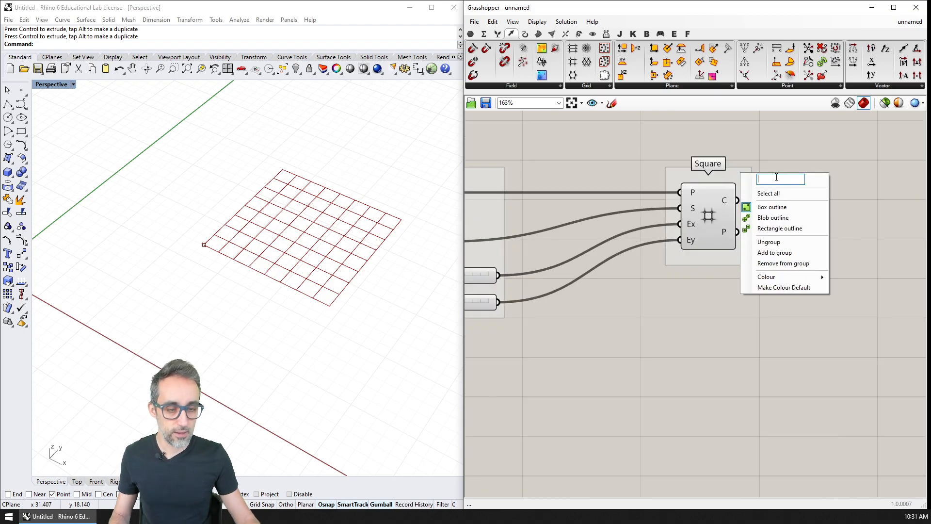
text(grid)
key(BackSpace)
key(BackSpace)
key(BackSpace)
key(BackSpace)
text(GRID)
key(Return)
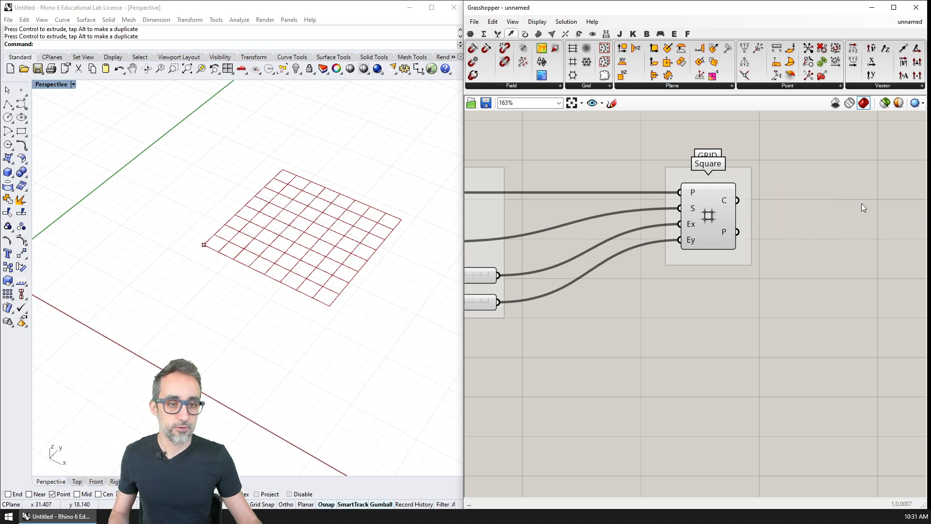
Step: Add a Panel beside the GRID group and connect the Square component's C output to it
right_drag(823, 227, 909, 236)
scroll(857, 245, down, 1)
right_drag(850, 244, 845, 225)
scroll(863, 219, down, 1)
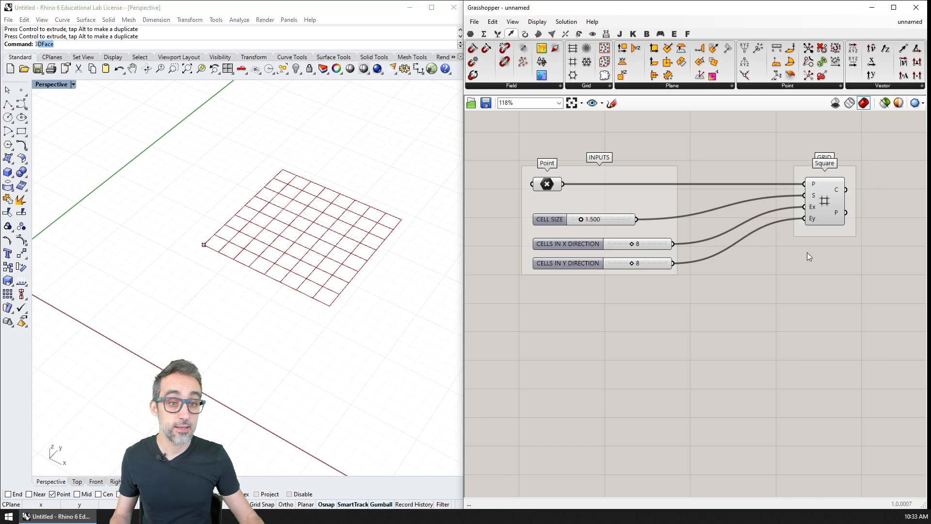
right_drag(807, 252, 774, 268)
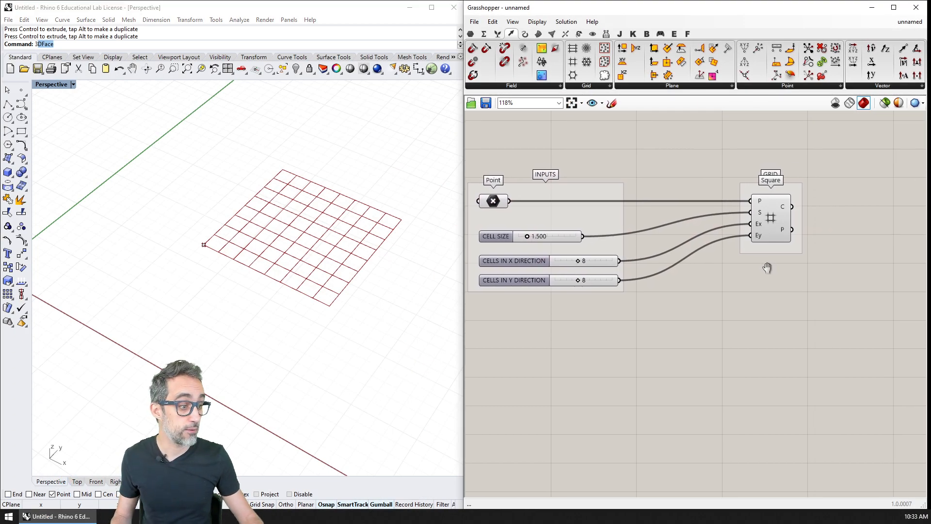
scroll(767, 266, up, 2)
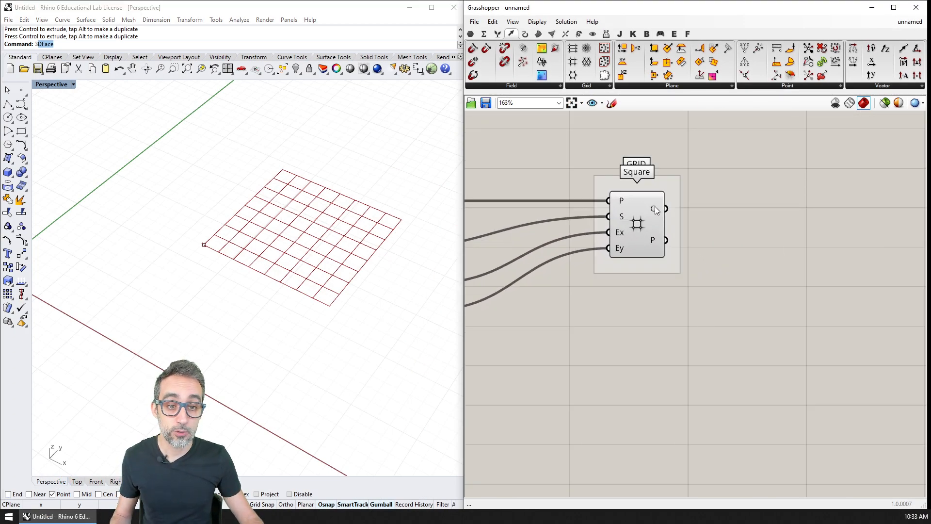
mouse_move(655, 206)
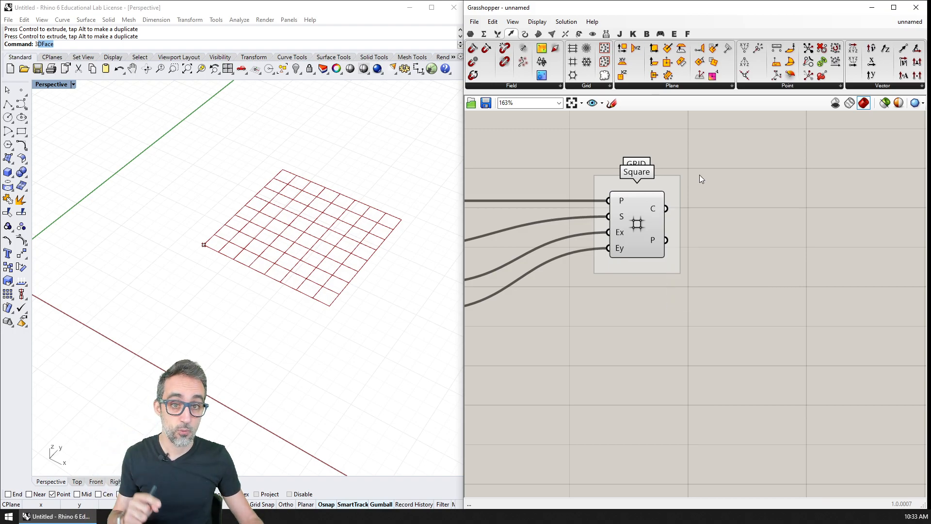
double_click(734, 196)
text(panel)
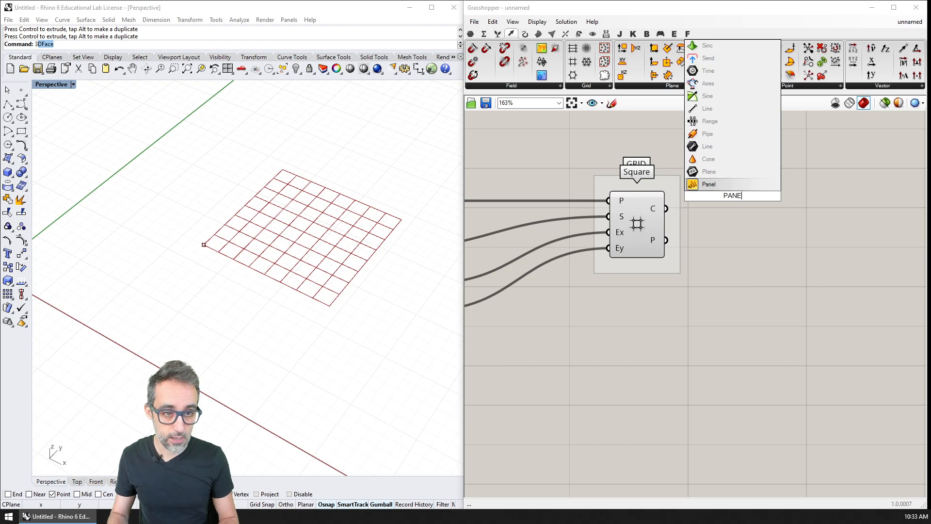
key(Return)
drag(667, 209, 724, 200)
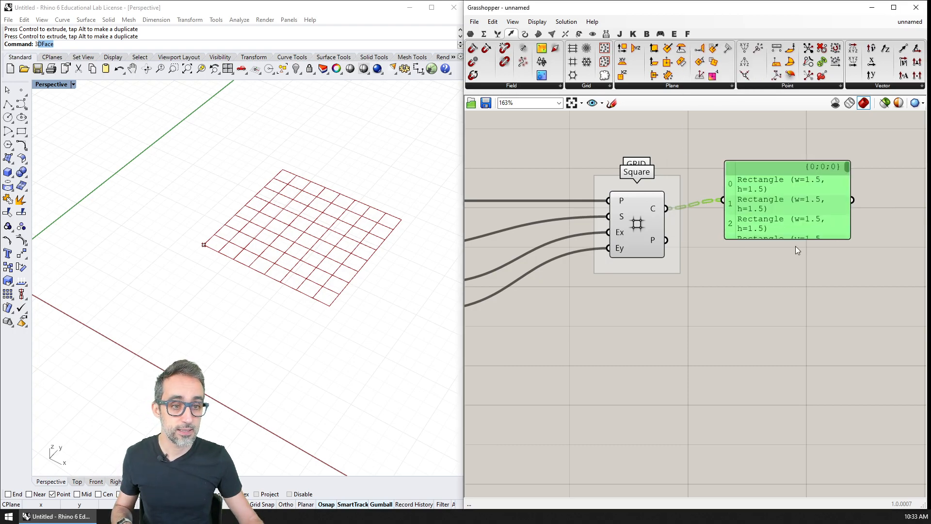
Step: Widen and reposition the panel so that each cell rectangle is listed on a single line
right_drag(855, 238, 798, 253)
drag(798, 259, 872, 275)
right_drag(750, 275, 780, 305)
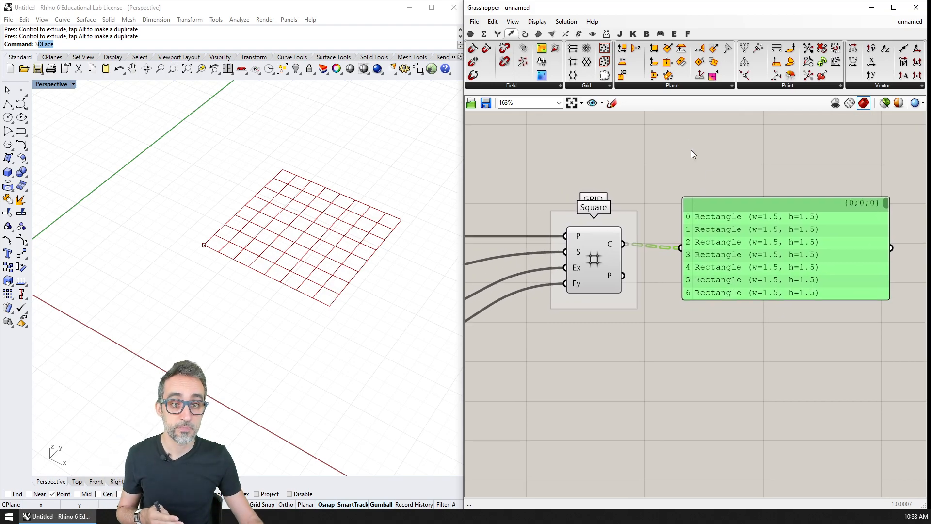
Step: Add a Boundary Surfaces component below the panel and connect the Square component's C output to its E input
click(538, 33)
click(697, 86)
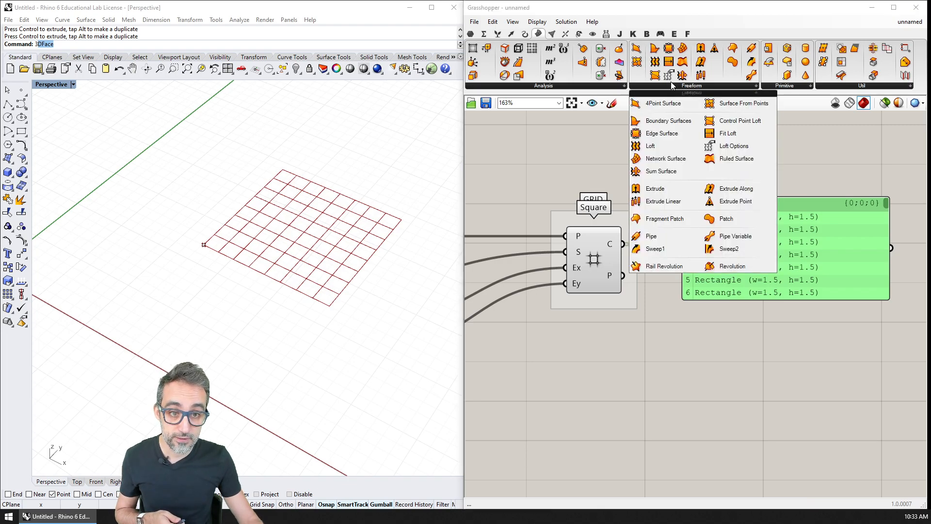
drag(655, 104, 760, 351)
drag(623, 244, 732, 365)
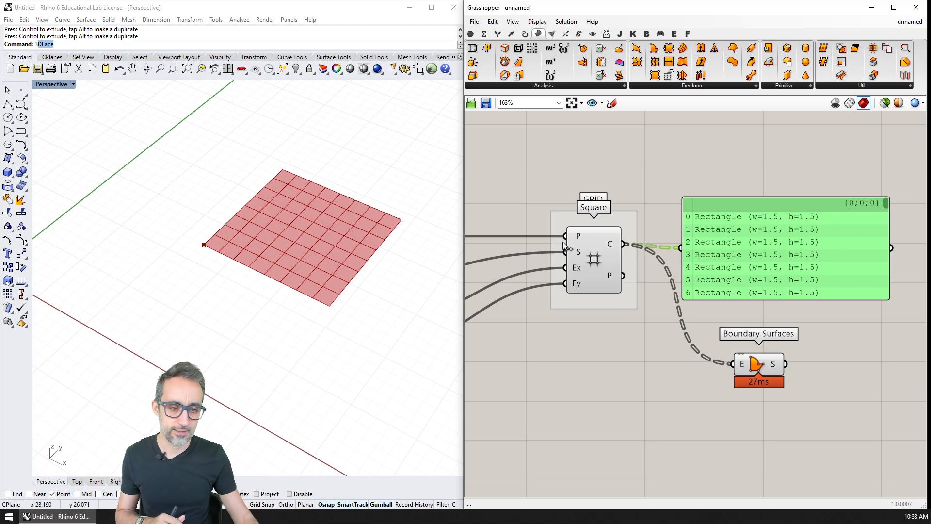
Step: Delete the Boundary Surfaces component
click(826, 332)
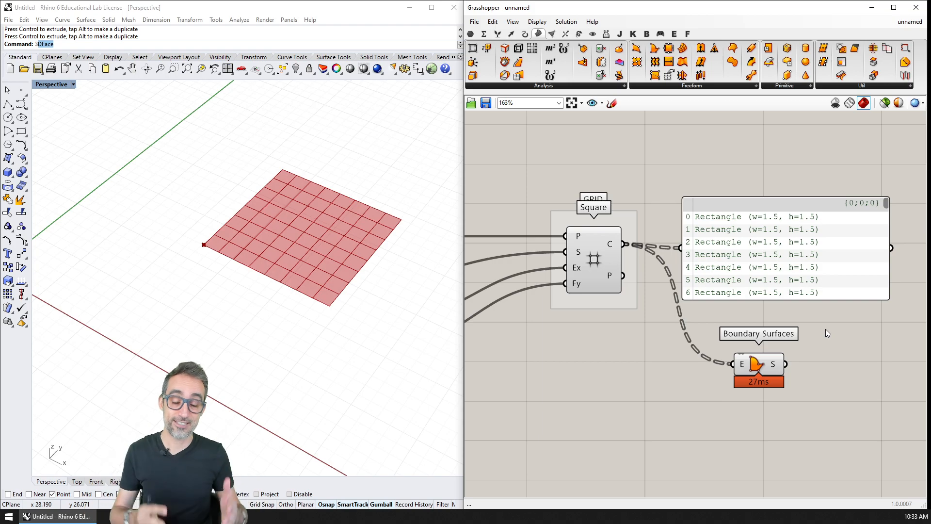
drag(835, 336, 736, 408)
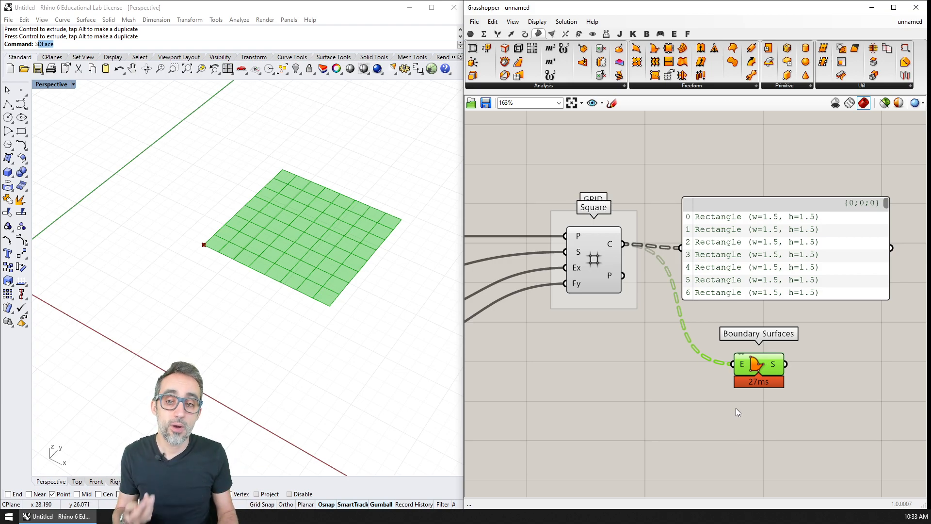
key(Delete)
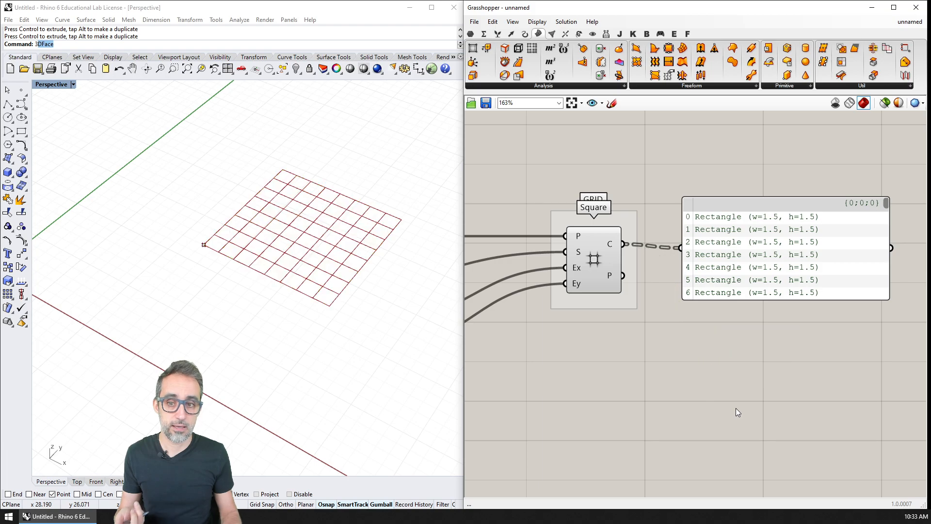
Step: Feed the panel from the Square component's P output instead of C and move it level with that output
click(706, 242)
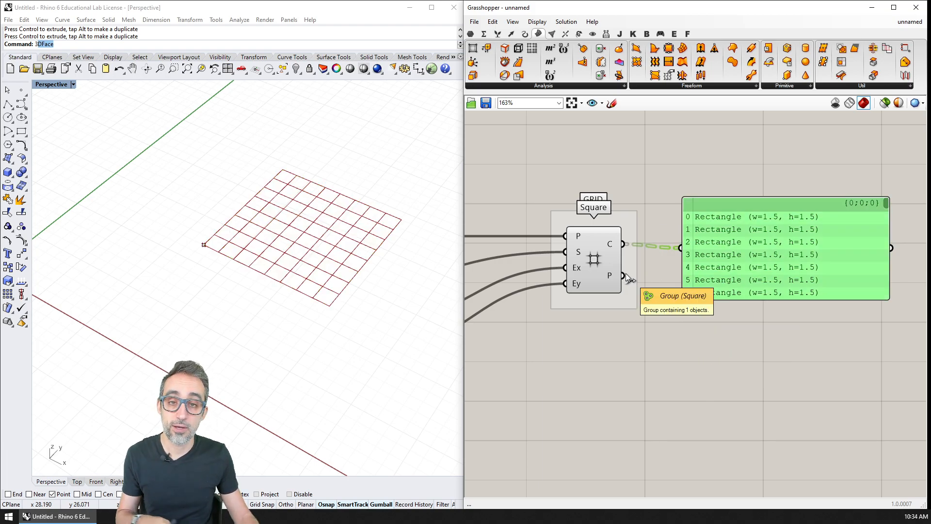
drag(625, 278, 681, 248)
drag(737, 279, 748, 307)
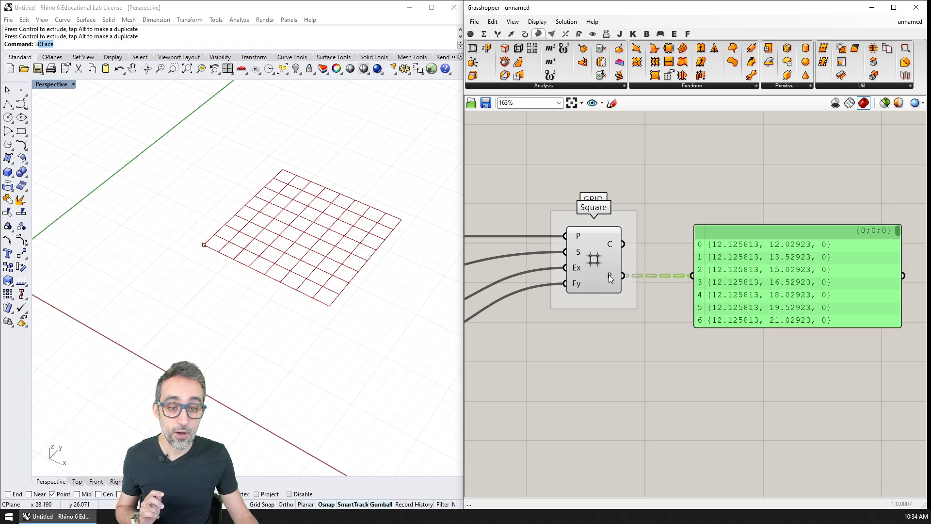
mouse_move(610, 276)
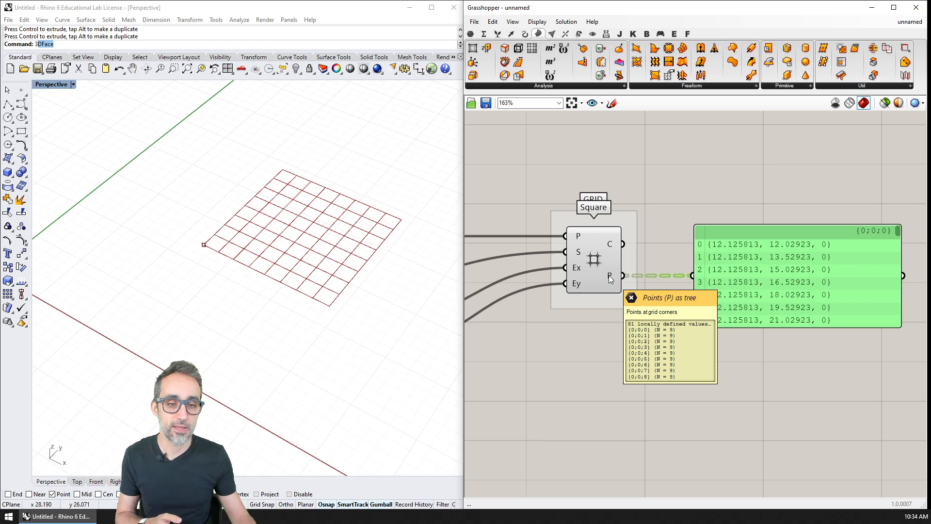
Step: Add a Point parameter below the panel and connect the Square component's P output to it to display the grid corners
click(470, 34)
drag(474, 50, 721, 371)
drag(622, 275, 702, 368)
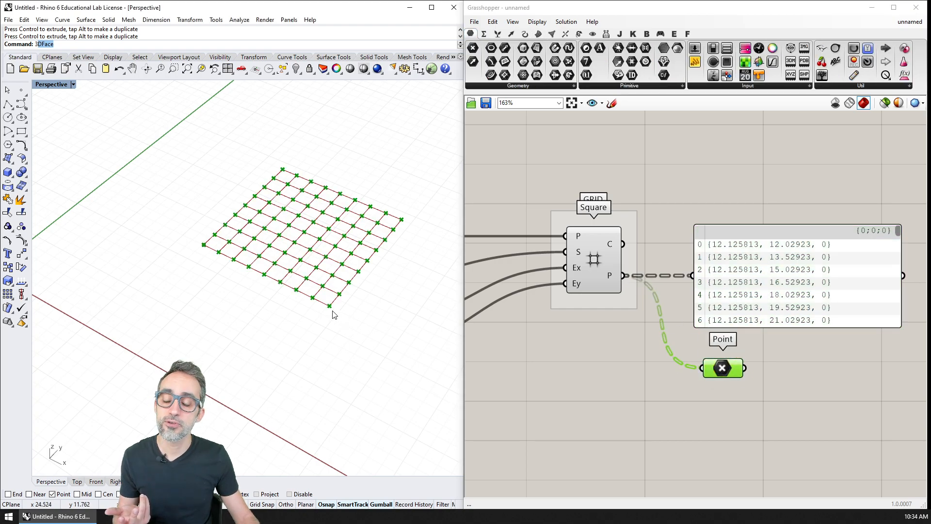
scroll(333, 315, up, 2)
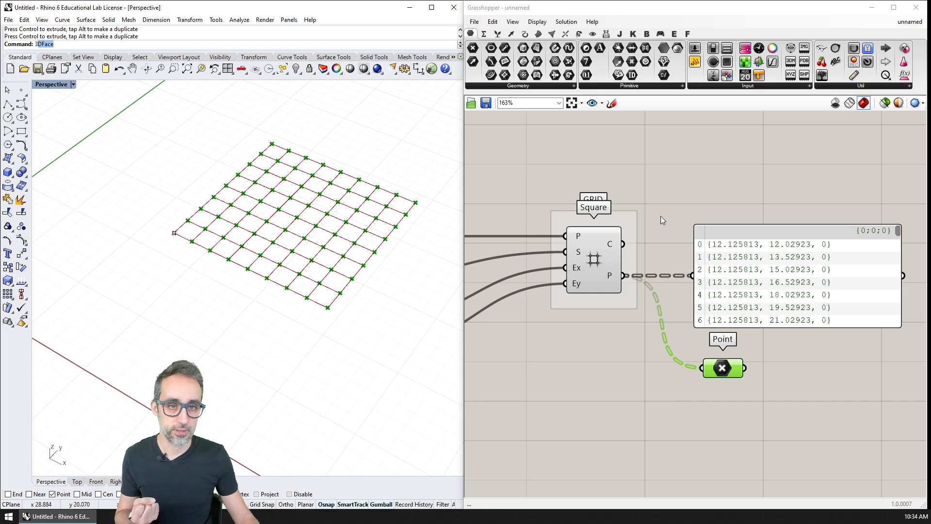
Step: Add a Plane Surface component to the canvas below the Point parameter
click(538, 34)
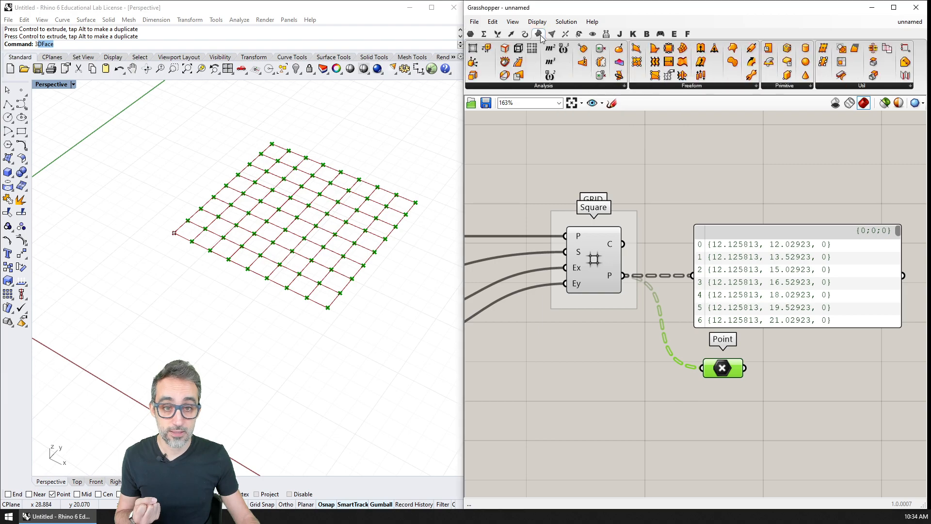
click(786, 86)
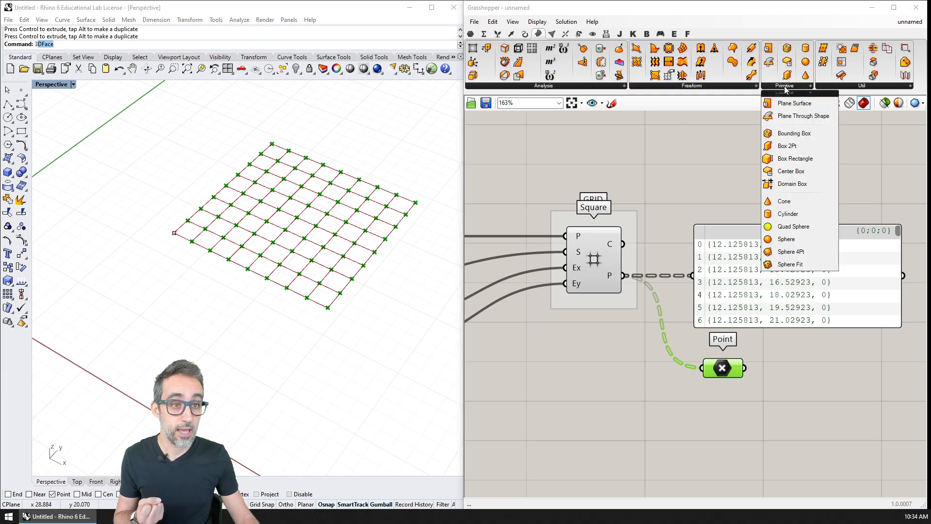
click(736, 88)
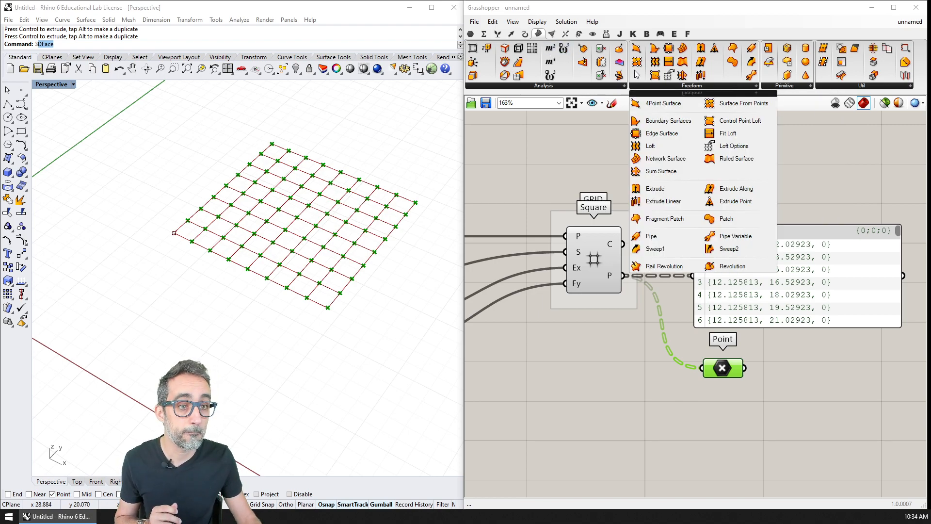
click(786, 86)
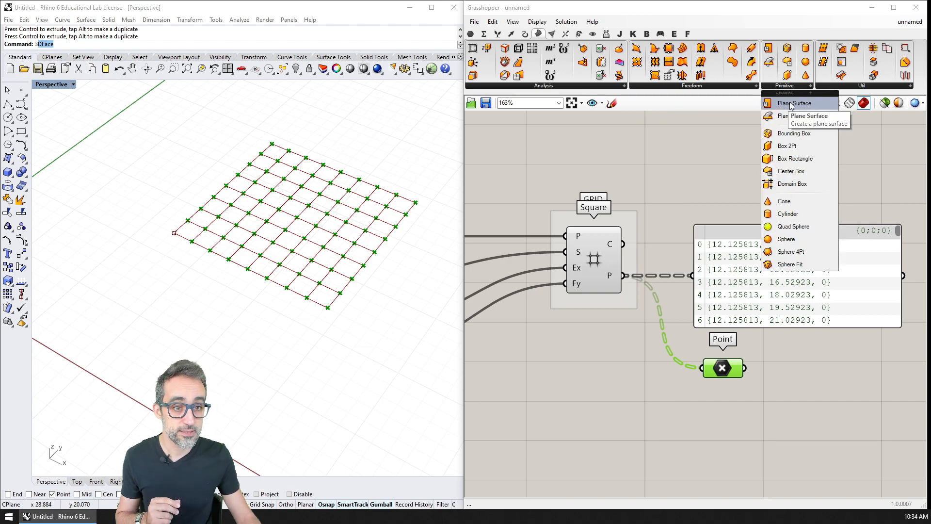
click(791, 103)
click(732, 419)
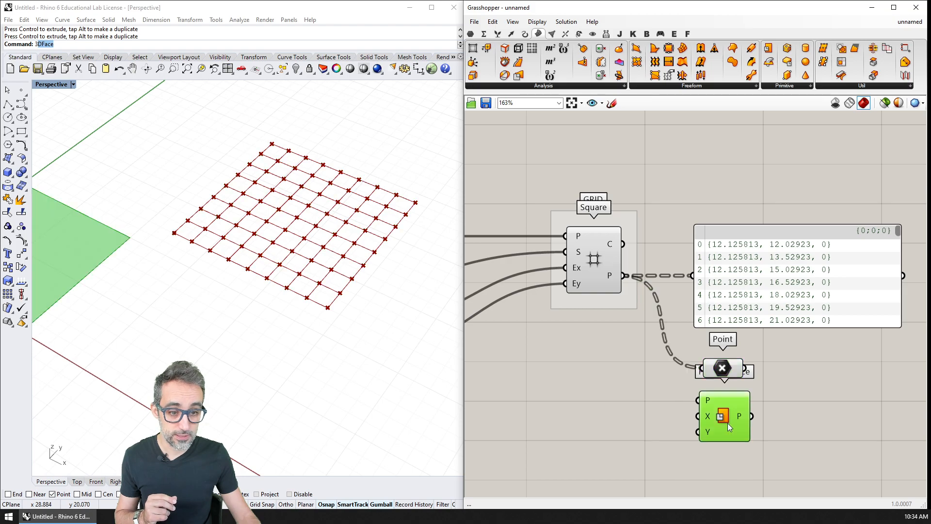
Step: Connect the Square component's P output to the Plane Surface's P input
right_drag(636, 374, 650, 305)
scroll(651, 303, down, 3)
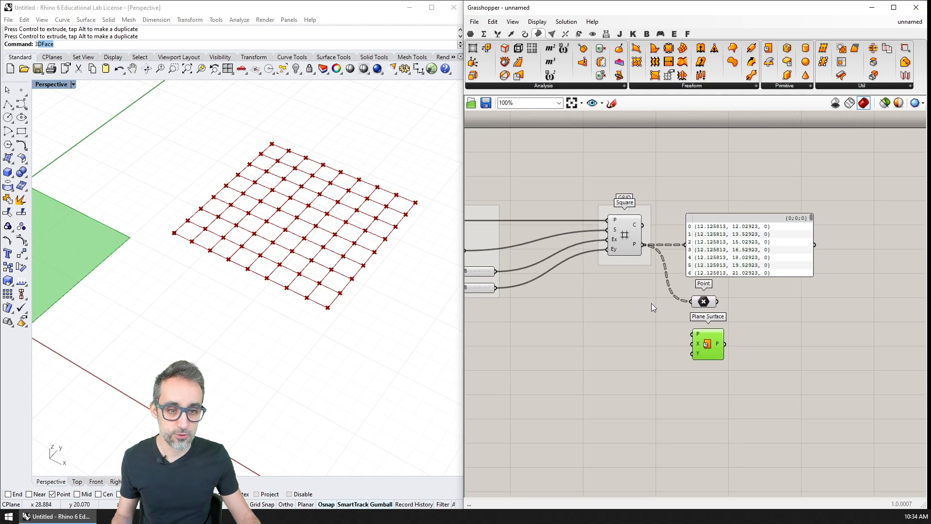
shift+right_drag(396, 288, 439, 285)
drag(643, 245, 699, 337)
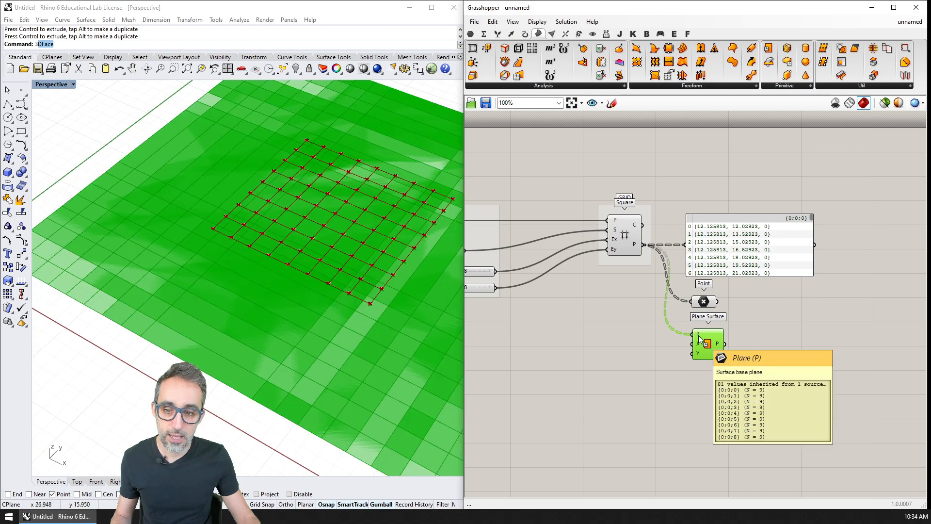
Step: Add a number slider set to 1.000 and connect it to the Plane Surface's X and Y inputs
double_click(616, 343)
text(1.)
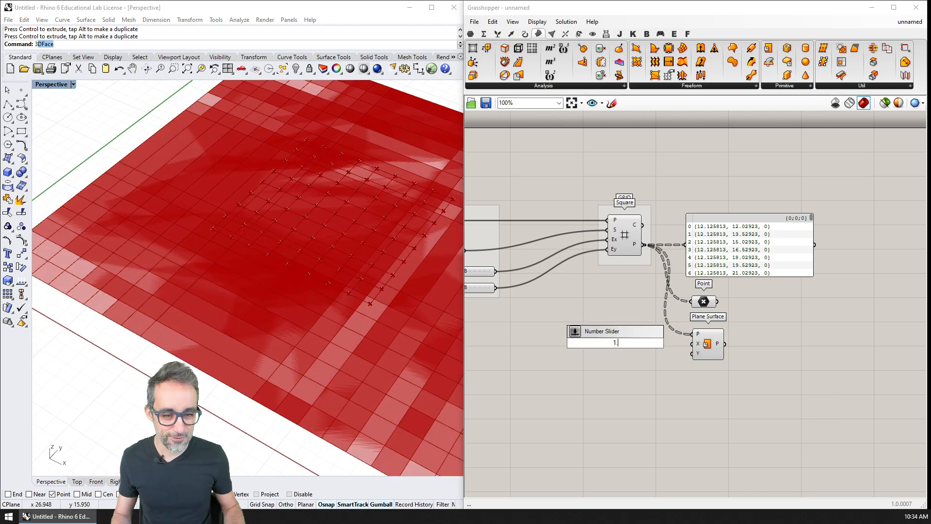
key(Return)
drag(692, 344, 651, 343)
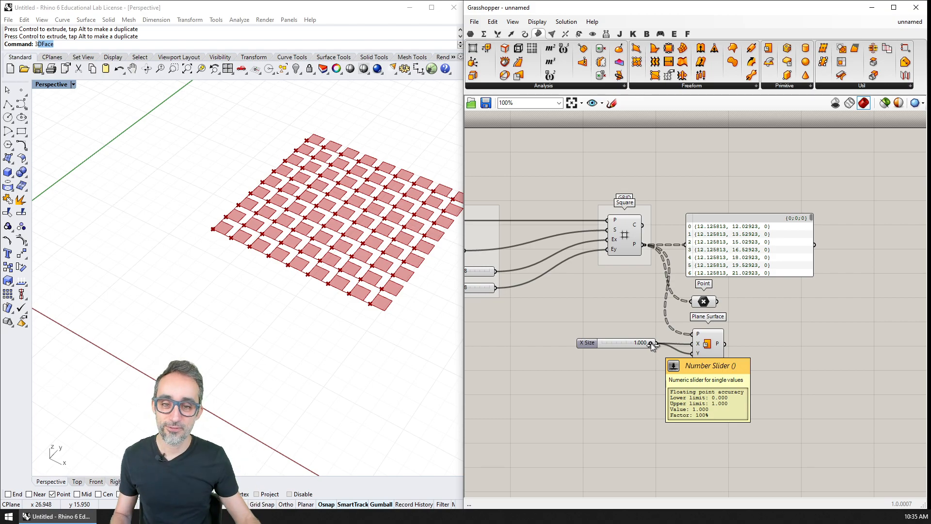
right_drag(335, 232, 339, 259)
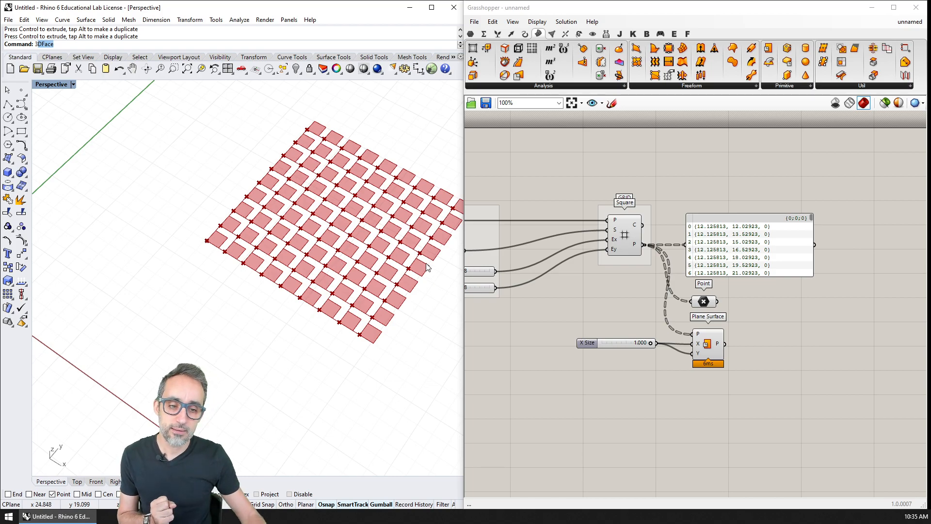
click(650, 343)
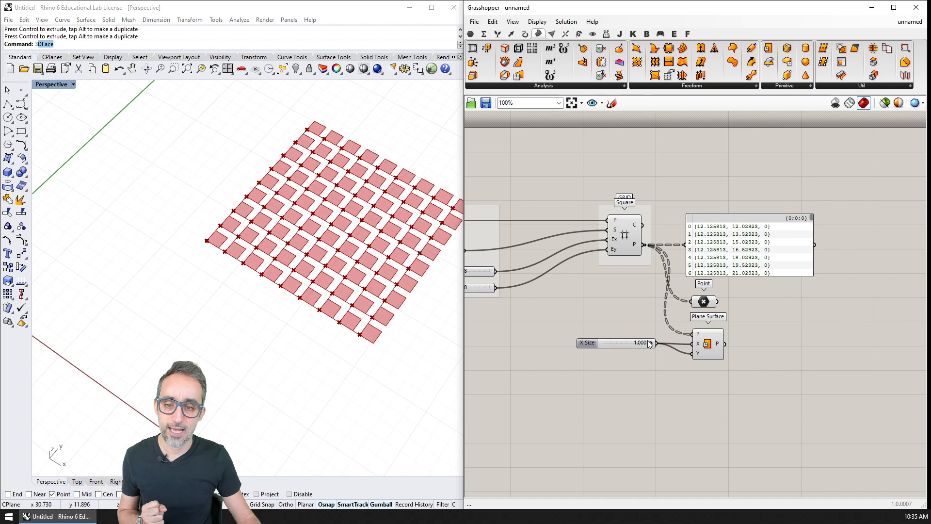
shift+right_drag(379, 270, 330, 276)
shift+right_drag(242, 278, 264, 281)
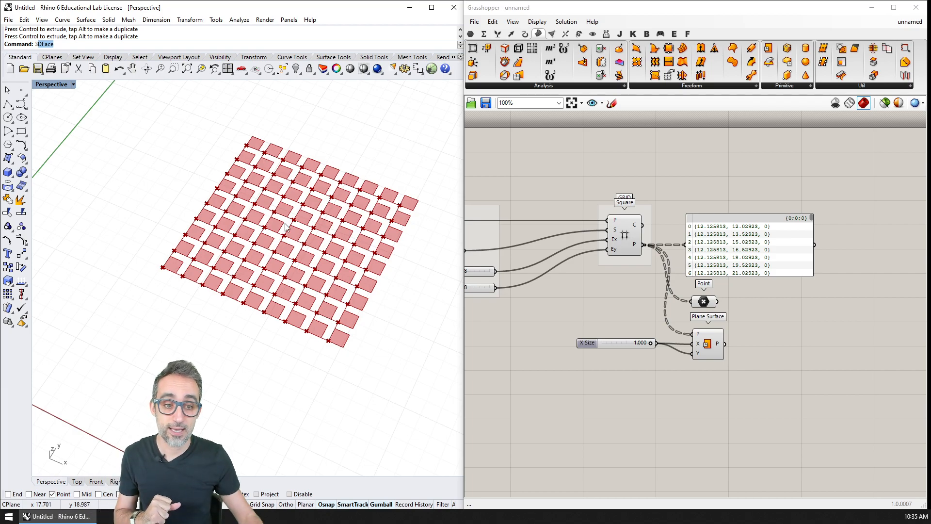
scroll(718, 335, up, 3)
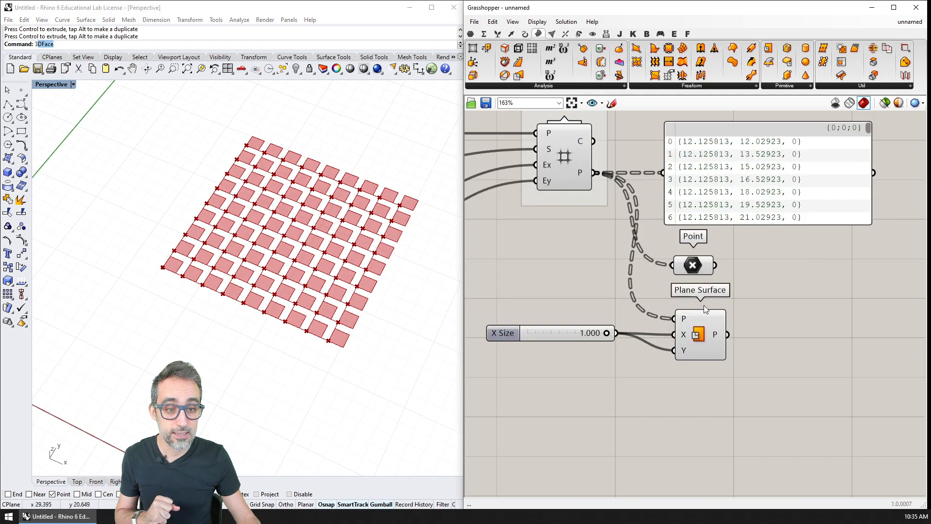
click(700, 336)
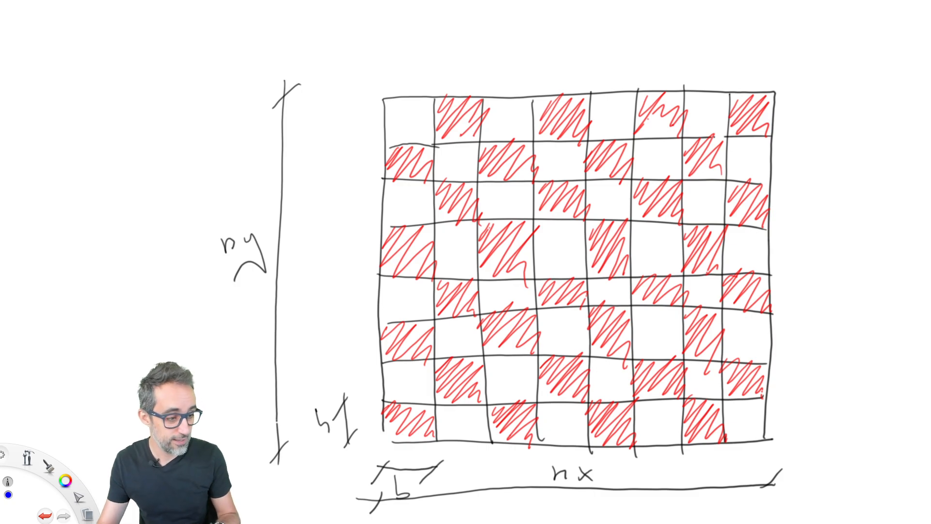
Step: On the whiteboard checkerboard sketch, circle in blue the lower-left corners of the red cells in every other row, starting with the lowest
drag(388, 437, 386, 446)
drag(391, 358, 374, 360)
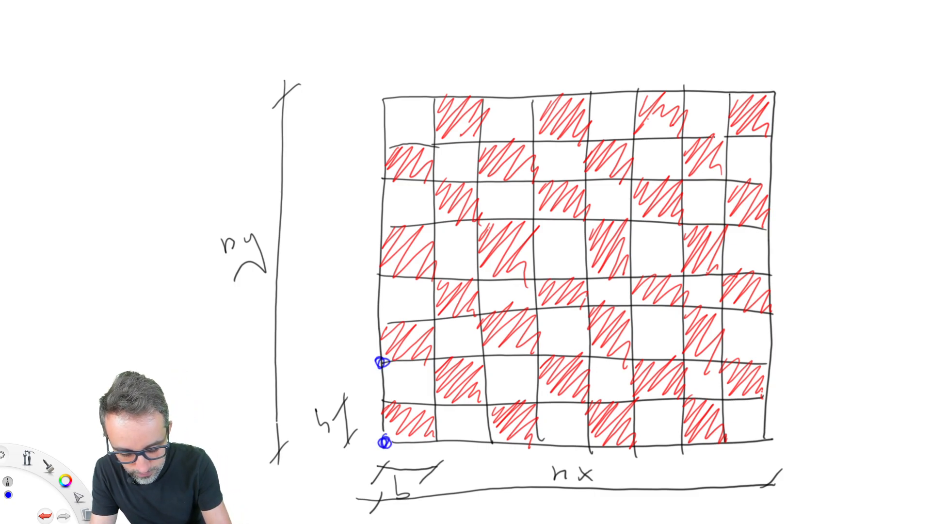
drag(491, 435, 489, 446)
drag(482, 348, 480, 349)
drag(388, 268, 382, 277)
drag(480, 277, 474, 282)
drag(486, 175, 478, 186)
drag(391, 174, 395, 178)
drag(591, 177, 575, 178)
drag(588, 268, 590, 281)
drag(587, 350, 585, 361)
drag(588, 435, 583, 452)
drag(683, 437, 686, 440)
drag(690, 352, 679, 359)
drag(688, 267, 681, 274)
drag(688, 175, 688, 184)
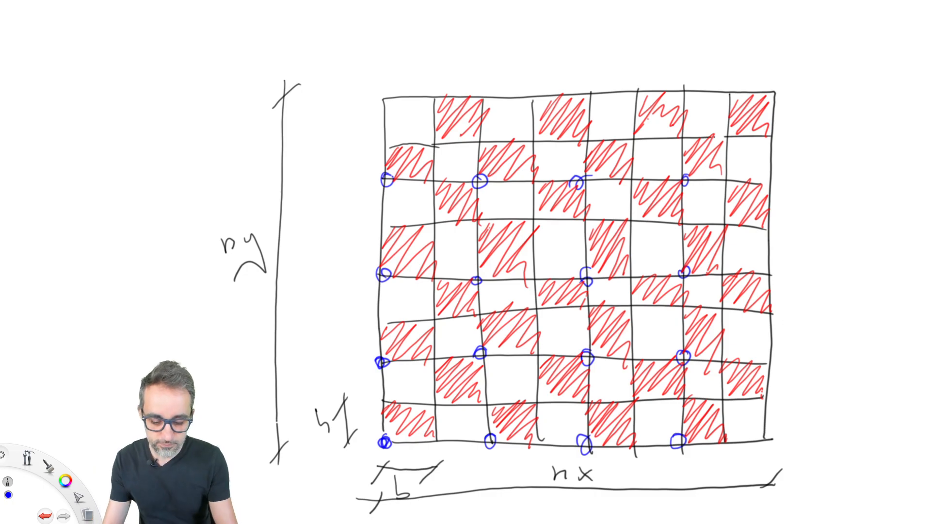
Step: Hatch in blue the red cells that start at the circled corners, across all four alternating rows
mouse_move(416, 142)
mouse_down()
mouse_move(394, 167)
mouse_move(432, 165)
mouse_move(423, 184)
mouse_up()
mouse_move(510, 141)
mouse_down()
mouse_move(478, 158)
mouse_move(507, 149)
mouse_move(528, 183)
mouse_up()
mouse_move(608, 142)
mouse_down()
mouse_move(589, 160)
mouse_move(631, 145)
mouse_move(616, 183)
mouse_up()
mouse_move(708, 136)
mouse_down()
mouse_move(677, 160)
mouse_move(726, 154)
mouse_move(730, 171)
mouse_up()
mouse_move(419, 224)
mouse_down()
mouse_move(408, 262)
mouse_move(434, 280)
mouse_up()
mouse_move(513, 220)
mouse_down()
mouse_move(492, 238)
mouse_move(534, 250)
mouse_move(547, 266)
mouse_up()
mouse_move(610, 221)
mouse_down()
mouse_move(591, 252)
mouse_move(617, 287)
mouse_up()
mouse_move(717, 226)
mouse_down()
mouse_move(682, 262)
mouse_move(719, 265)
mouse_up()
mouse_move(381, 354)
mouse_down()
mouse_move(422, 323)
mouse_move(434, 361)
mouse_up()
mouse_move(514, 313)
mouse_down()
mouse_move(485, 349)
mouse_move(539, 352)
mouse_up()
mouse_move(620, 306)
mouse_down()
mouse_move(599, 347)
mouse_move(630, 363)
mouse_up()
drag(713, 313, 723, 359)
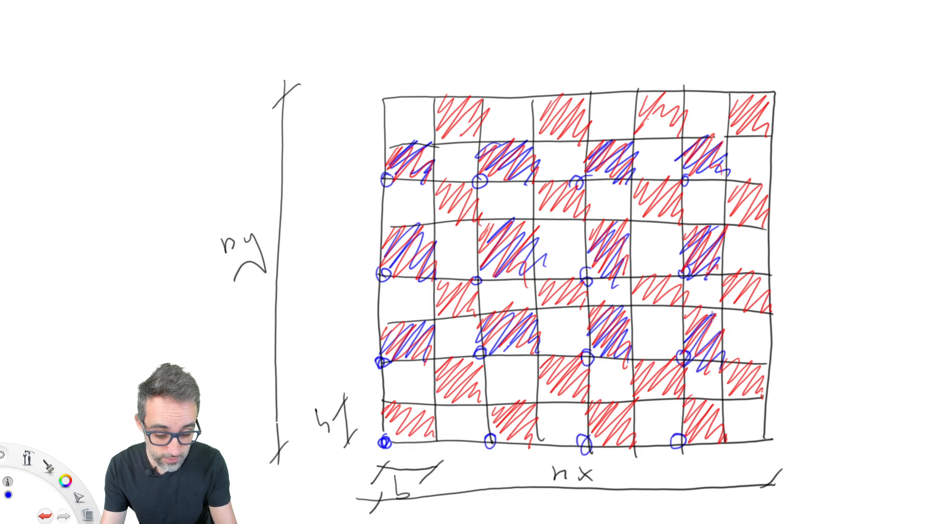
drag(405, 398, 434, 439)
mouse_move(510, 402)
mouse_down()
mouse_move(502, 425)
mouse_move(531, 447)
mouse_up()
mouse_move(621, 402)
mouse_down()
mouse_move(639, 423)
mouse_move(636, 451)
mouse_up()
mouse_move(713, 396)
mouse_down()
mouse_move(689, 422)
mouse_move(722, 441)
mouse_up()
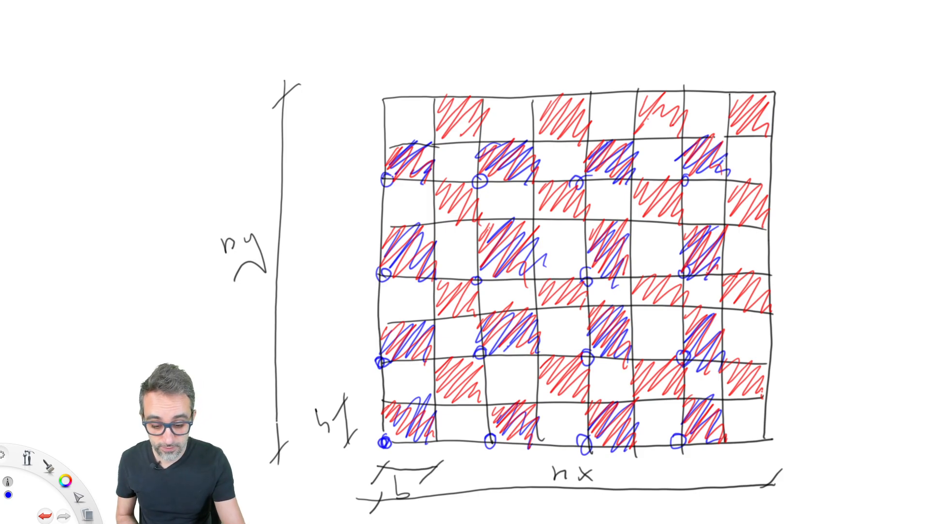
Step: Circle the grid corners along the second column line and hatch four red cells of the offset rows in blue
mouse_move(442, 397)
mouse_down()
mouse_move(445, 409)
mouse_move(440, 400)
mouse_up()
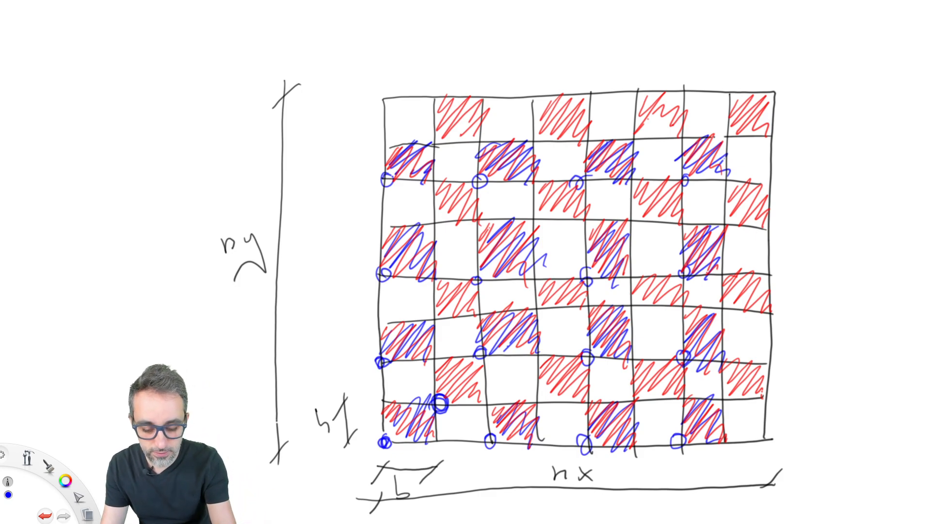
drag(439, 348, 438, 350)
mouse_move(441, 304)
mouse_down()
mouse_move(436, 313)
mouse_move(440, 303)
mouse_up()
drag(438, 221, 437, 222)
drag(437, 142, 441, 151)
drag(443, 98, 479, 142)
drag(442, 179, 478, 226)
mouse_move(542, 124)
mouse_down()
mouse_move(565, 104)
mouse_move(576, 137)
mouse_up()
drag(540, 213, 571, 224)
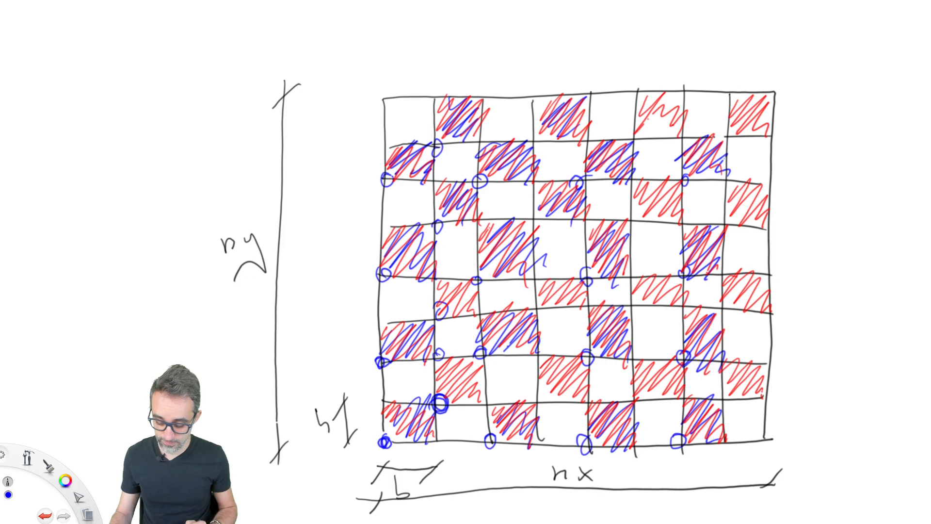
Step: Undo the blue hatching and circles, leaving only the circle at the board's lower-left corner
key(ctrl+z)
key(ctrl+z)
key(ctrl+z)
key(ctrl+z)
key(ctrl+z)
key(ctrl+z)
key(ctrl+z)
key(ctrl+z)
key(ctrl+z)
key(ctrl+z)
key(ctrl+z)
key(ctrl+z)
key(ctrl+z)
key(ctrl+z)
key(ctrl+z)
key(ctrl+z)
key(ctrl+z)
key(ctrl+z)
key(ctrl+z)
key(ctrl+z)
key(ctrl+z)
key(ctrl+z)
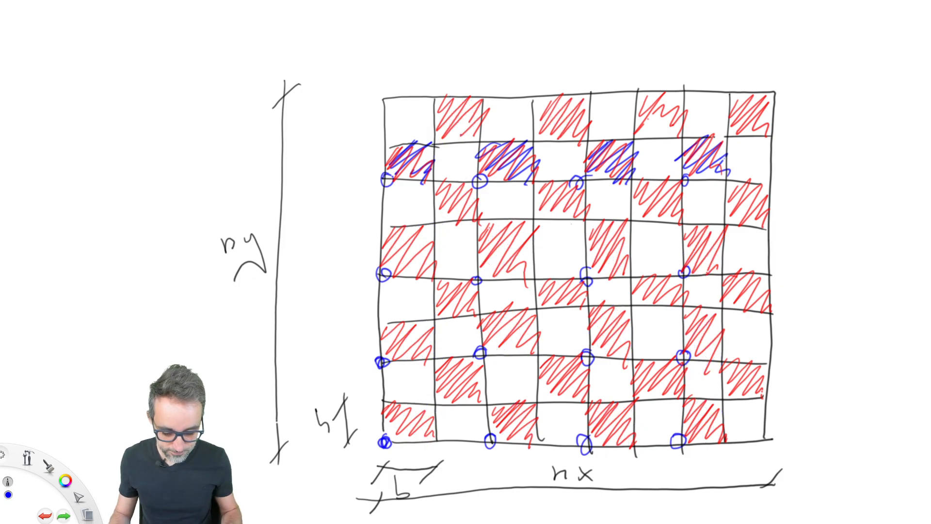
key(ctrl+z)
key(ctrl+z)
key(ctrl+z)
key(ctrl+z)
key(ctrl+z)
key(ctrl+z)
key(ctrl+z)
key(ctrl+z)
key(ctrl+z)
key(ctrl+z)
key(ctrl+z)
key(ctrl+z)
key(ctrl+z)
key(ctrl+z)
key(ctrl+z)
key(ctrl+z)
key(ctrl+z)
key(ctrl+z)
key(ctrl+z)
key(ctrl+z)
key(ctrl+z)
key(ctrl+z)
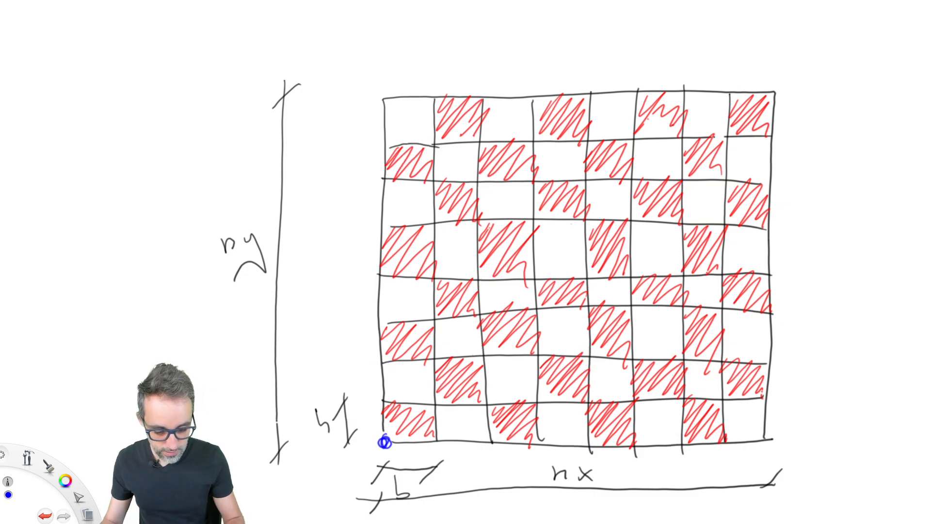
Step: Draw a blue three-by-three grid with double-size cells over the checkerboard, starting from its lower-left corner
mouse_move(387, 434)
mouse_down()
mouse_move(387, 175)
mouse_move(689, 181)
mouse_move(689, 357)
mouse_move(623, 442)
mouse_move(373, 439)
mouse_up()
drag(480, 180, 492, 443)
drag(587, 181, 592, 447)
drag(385, 277, 686, 277)
drag(376, 360, 689, 356)
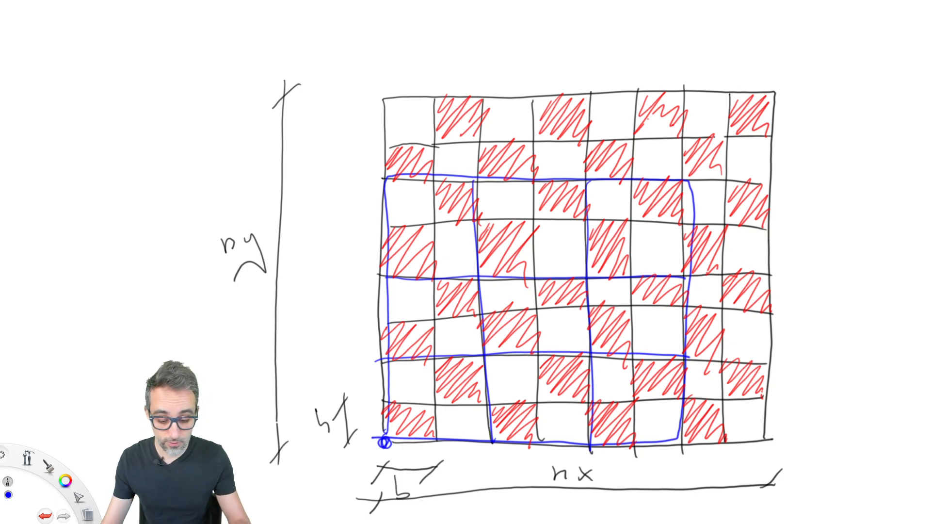
Step: Circle the remaining corner points of the blue double-size grid, row by row
drag(493, 428, 492, 435)
drag(590, 441, 591, 451)
drag(680, 434, 681, 444)
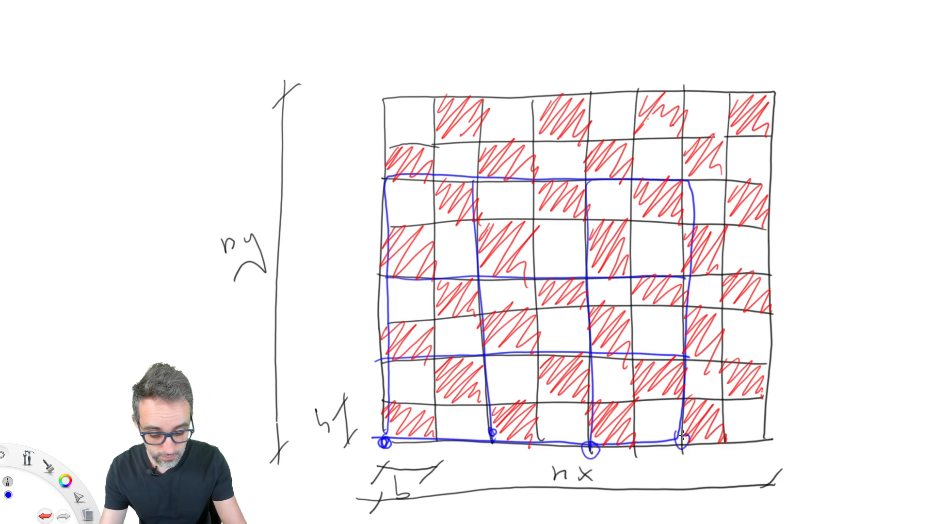
drag(685, 355, 688, 363)
drag(590, 352, 599, 359)
drag(488, 351, 490, 361)
drag(391, 352, 393, 366)
drag(386, 268, 390, 281)
drag(483, 269, 487, 287)
drag(593, 269, 599, 287)
drag(688, 267, 690, 279)
drag(672, 176, 679, 186)
drag(584, 179, 563, 174)
drag(478, 177, 481, 188)
drag(385, 172, 375, 188)
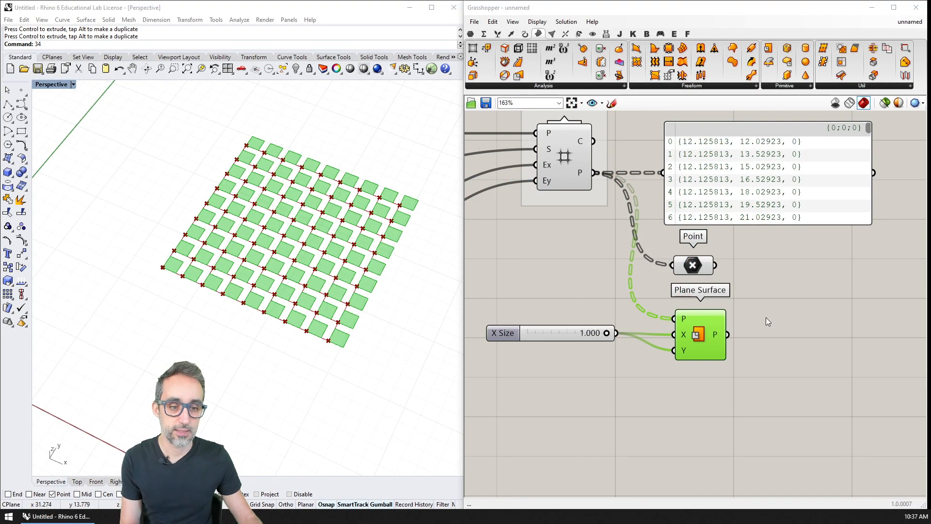
Step: Switch back to Grasshopper and delete the Plane Surface component together with its X Size slider
mouse_move(765, 304)
mouse_down()
mouse_move(539, 378)
mouse_move(617, 385)
mouse_up()
key(Delete)
right_drag(620, 319, 642, 371)
scroll(640, 313, down, 2)
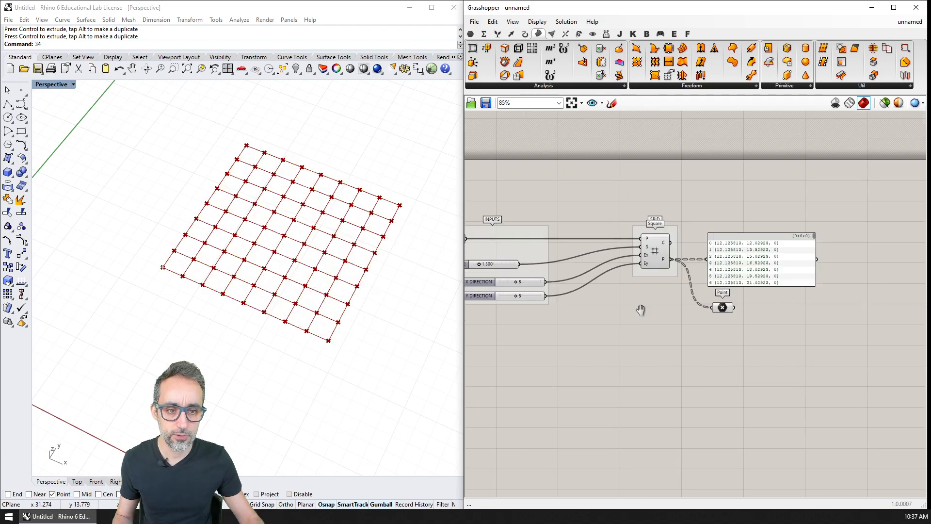
right_drag(608, 308, 688, 297)
scroll(690, 297, up, 1)
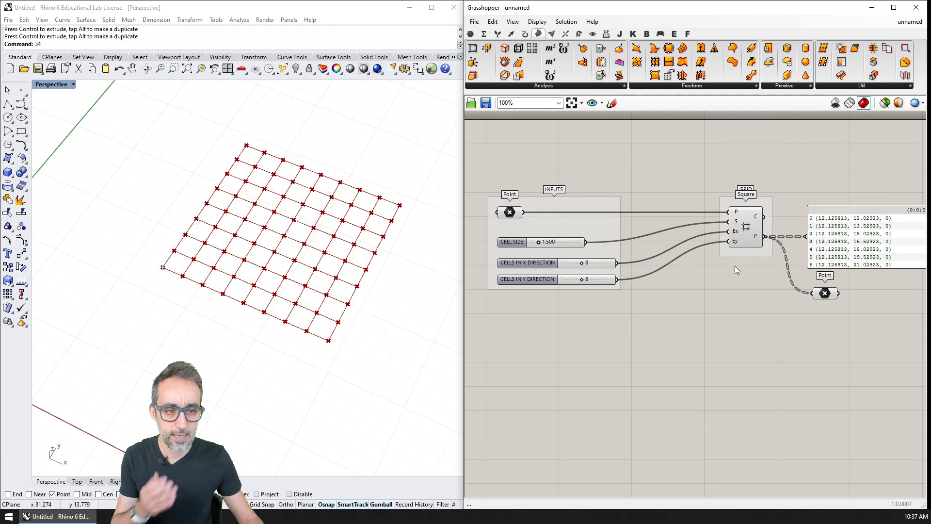
Step: Turn off the preview of the Point parameter fed by the Square component's P output
click(745, 222)
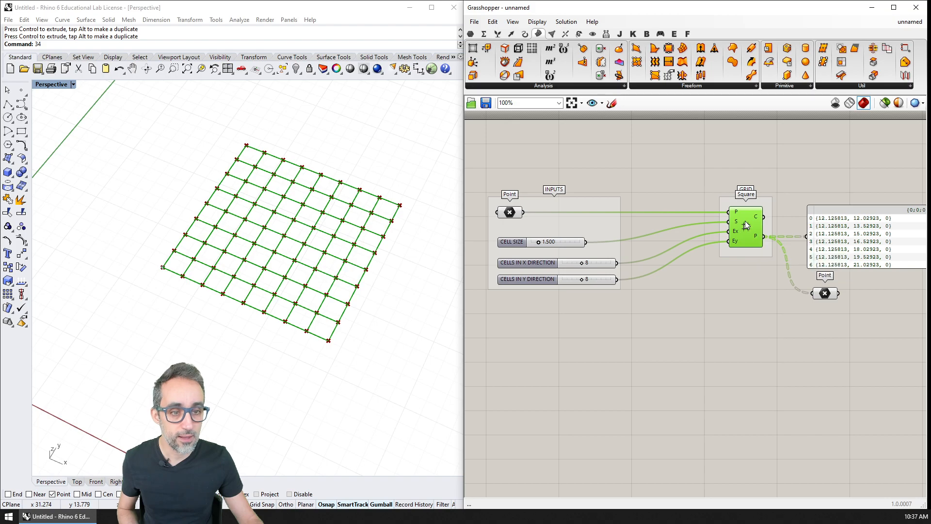
click(743, 331)
double_click(740, 331)
click(825, 294)
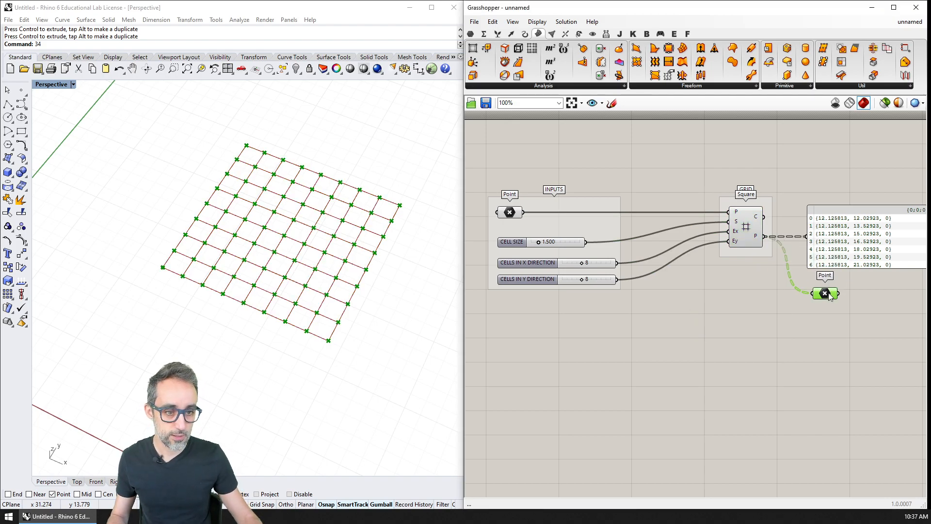
click(817, 308)
double_click(735, 319)
key(Escape)
Step: Add a second Square grid component below the first and connect the base Point to its P input
click(511, 33)
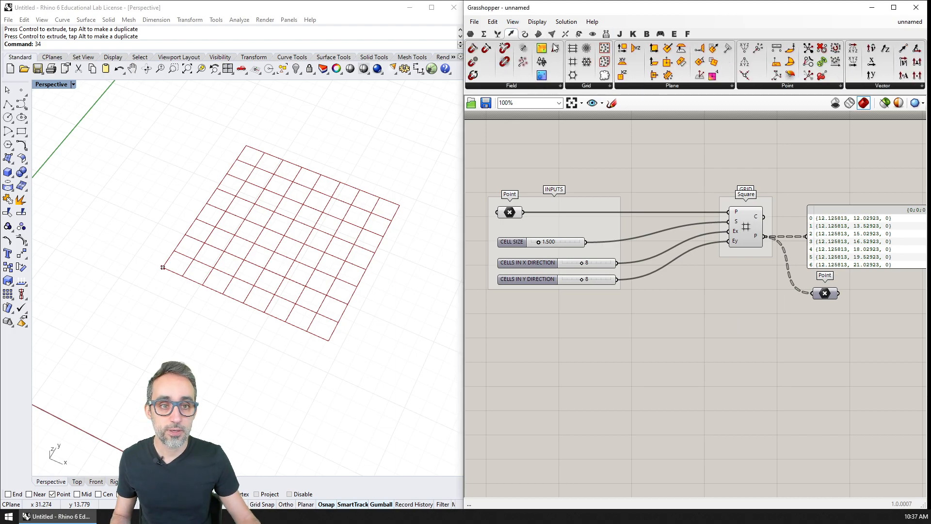
click(586, 89)
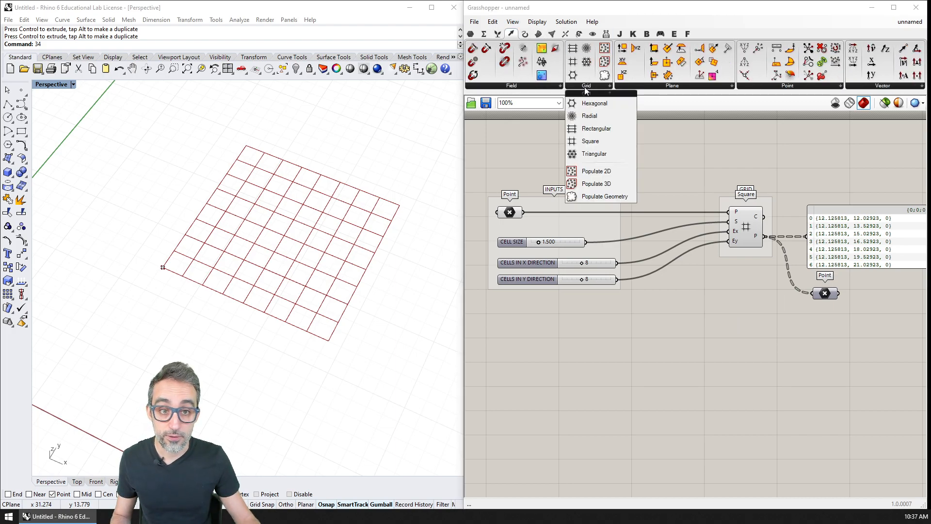
click(590, 141)
click(754, 338)
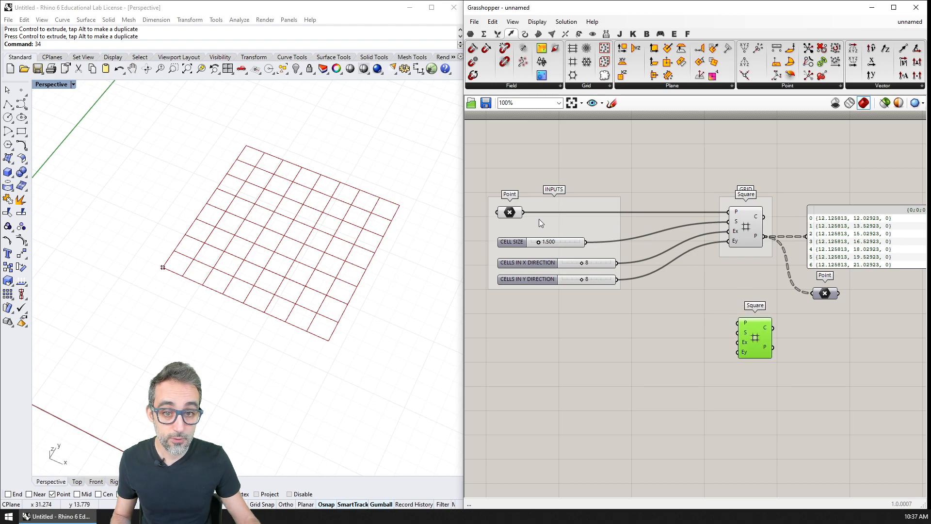
drag(524, 212, 739, 322)
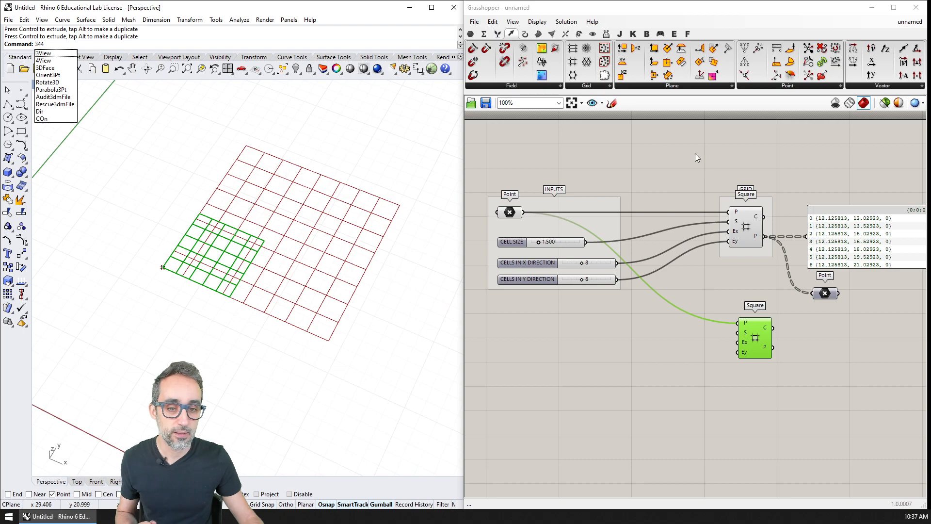
click(666, 330)
double_click(663, 318)
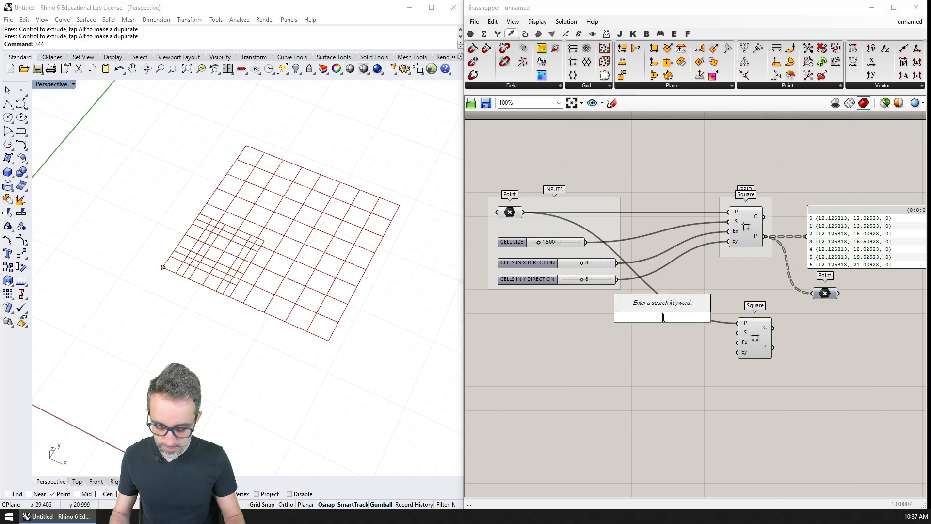
text(MULT)
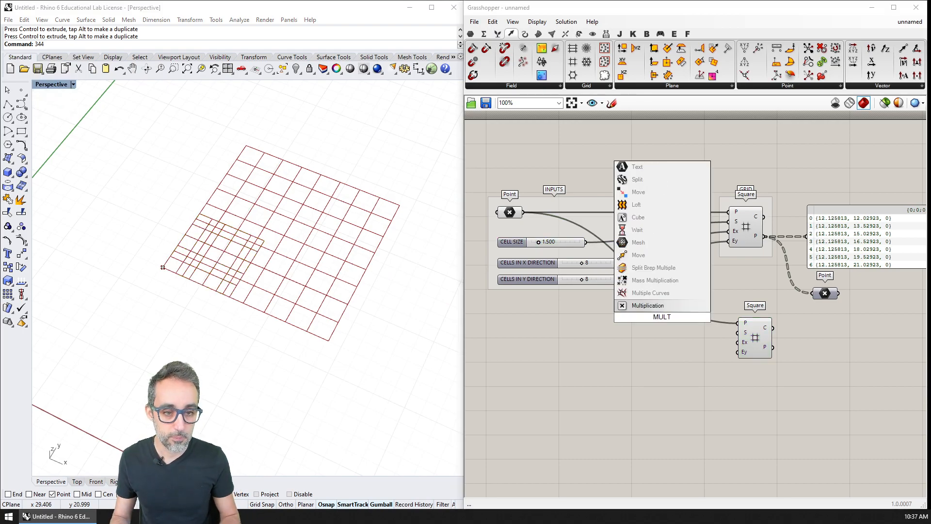
key(Return)
scroll(663, 318, up, 3)
click(663, 319)
key(Delete)
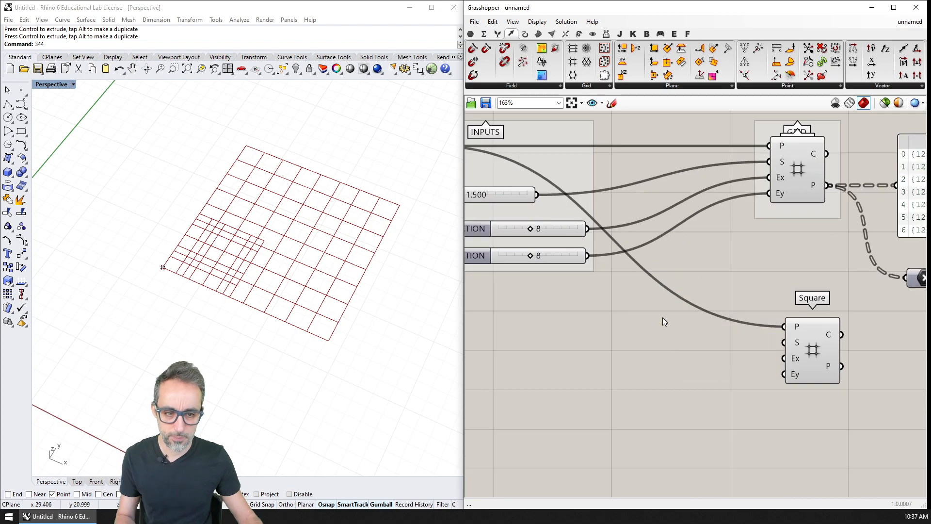
Step: Add an Expression component beside the second Square grid and remove its y input so only x remains
double_click(663, 317)
text(EXPRE)
key(Return)
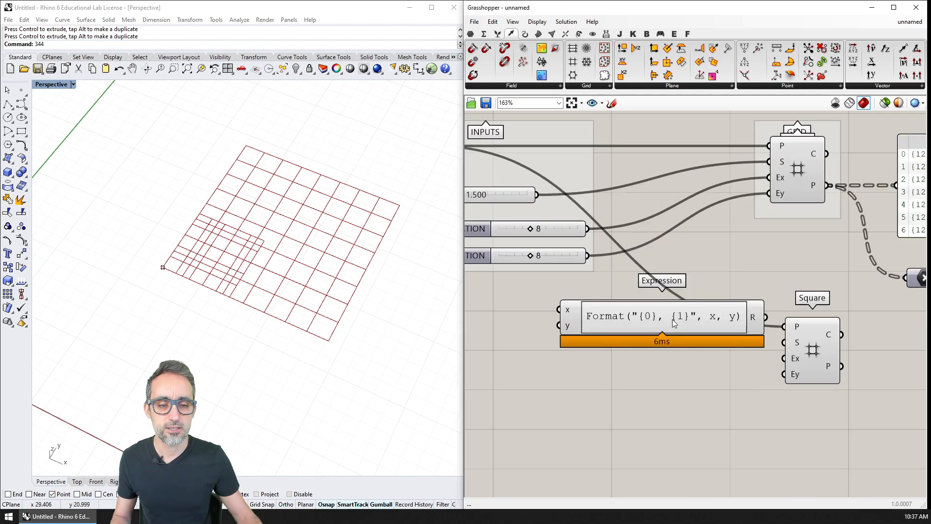
right_drag(478, 354, 602, 396)
scroll(594, 394, up, 5)
click(813, 344)
right_drag(813, 343, 608, 338)
Step: Set the Expression component's formula to 2 * X
double_click(606, 334)
key(ctrl+a)
text(2 )
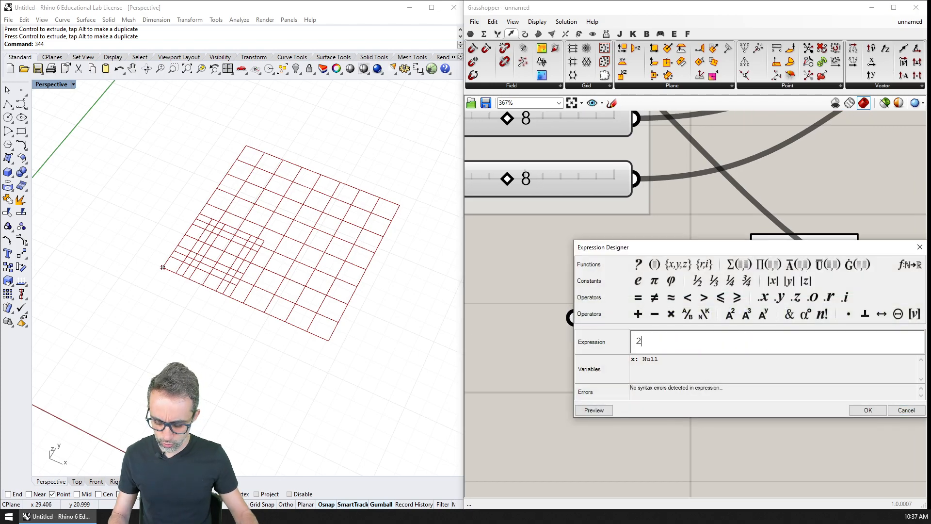
text(* X)
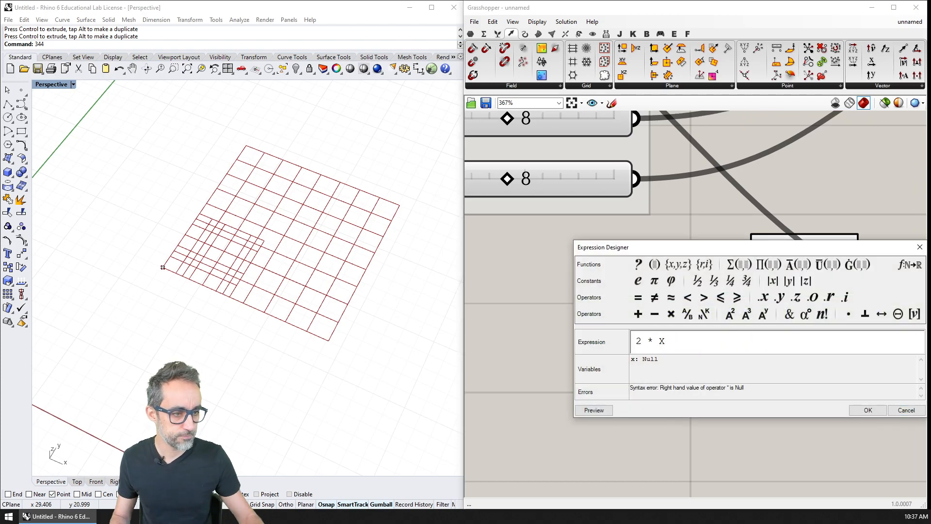
click(868, 410)
Step: Connect the CELL SIZE slider to the 2 * X expression and its result to the second Square grid's S input
scroll(664, 342, down, 3)
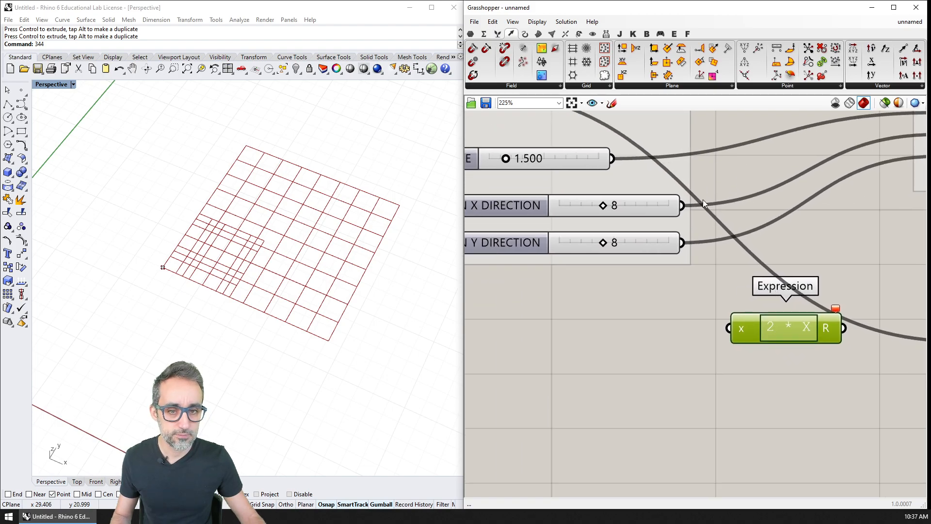
drag(614, 159, 732, 328)
right_drag(787, 347, 632, 339)
scroll(633, 338, down, 2)
drag(634, 330, 754, 350)
right_drag(713, 356, 673, 349)
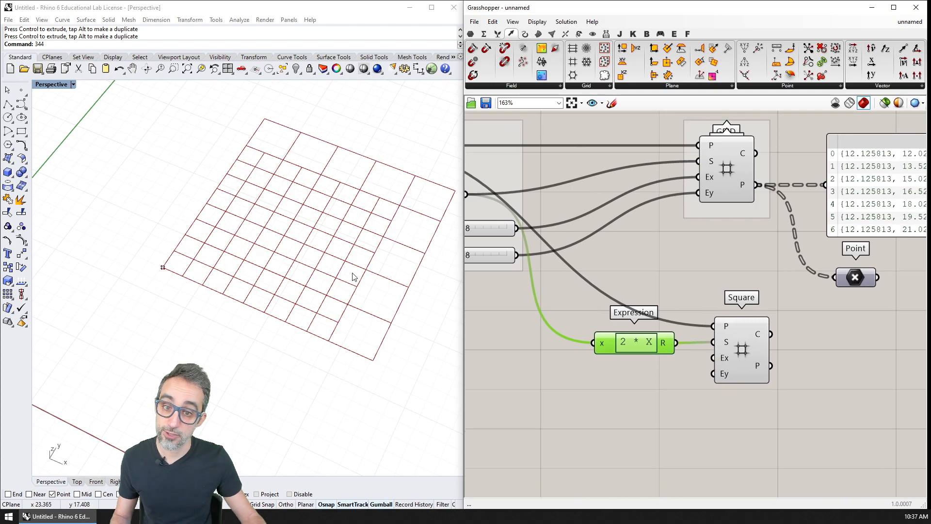
right_drag(315, 188, 291, 227)
click(744, 349)
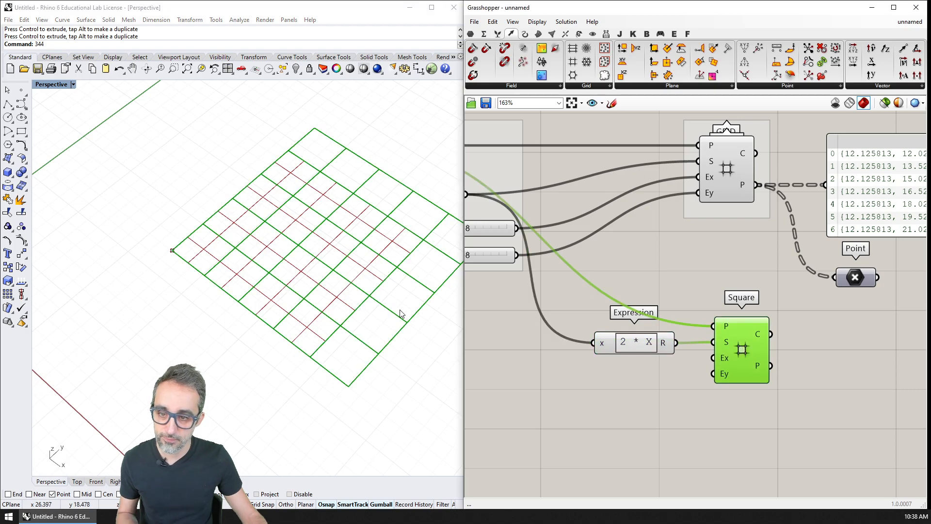
right_drag(366, 298, 245, 300)
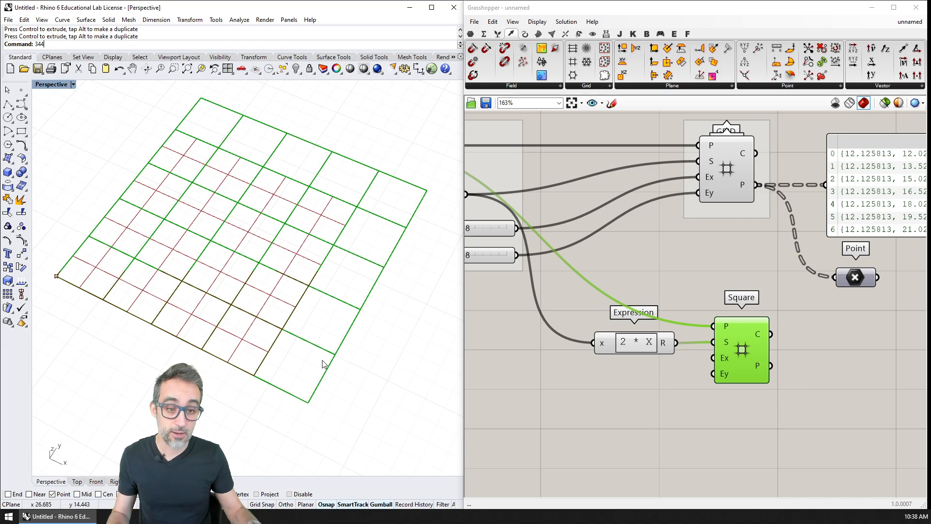
Step: Duplicate the 2 * X expression directly below and feed the copy's x input from the CELLS IN X DIRECTION slider
right_drag(572, 263, 695, 257)
scroll(695, 257, down, 2)
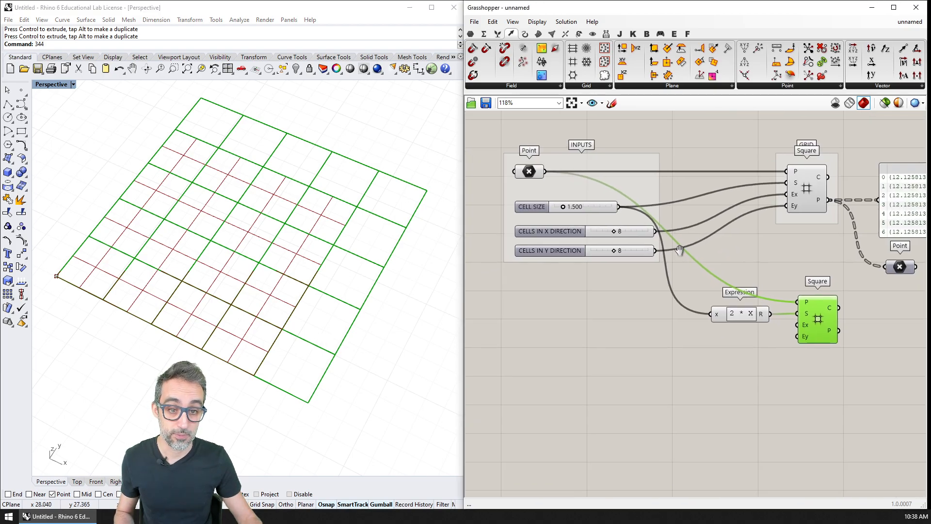
click(748, 313)
alt+drag(747, 316, 745, 337)
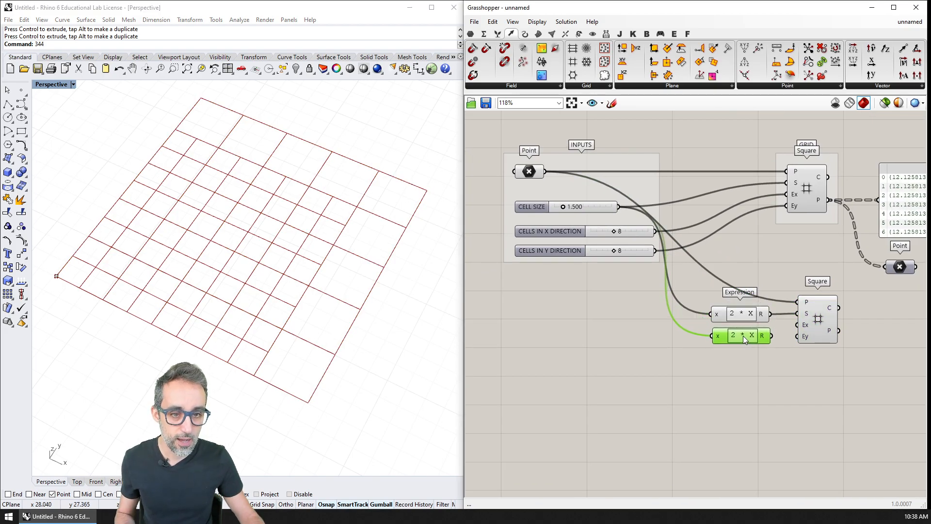
drag(654, 233, 711, 335)
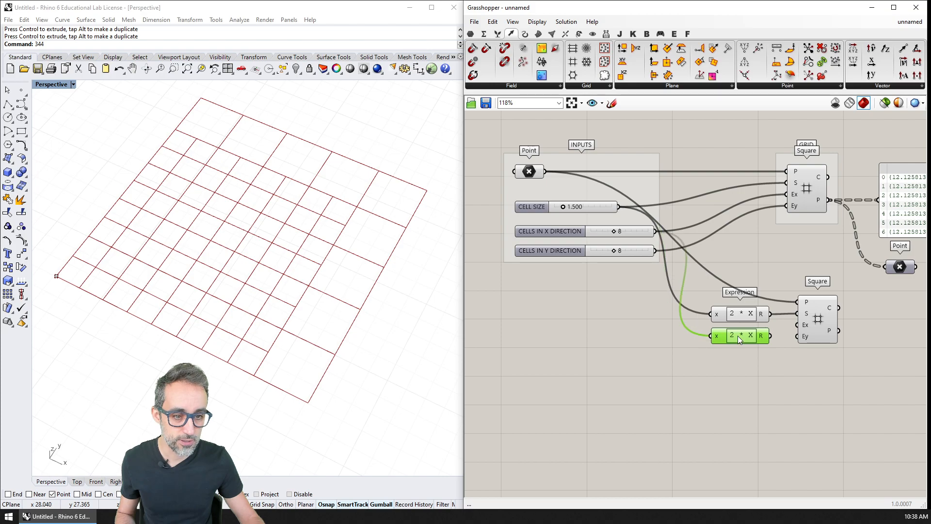
Step: Change the copied expression to X / 2 and connect its result to the second Square grid's Ex input
double_click(737, 336)
triple_click(702, 345)
text(x/2)
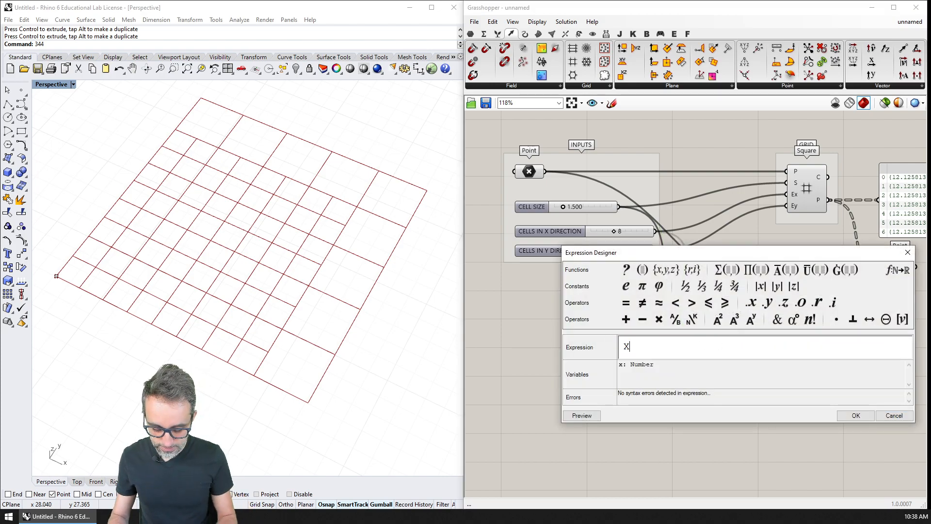
click(856, 416)
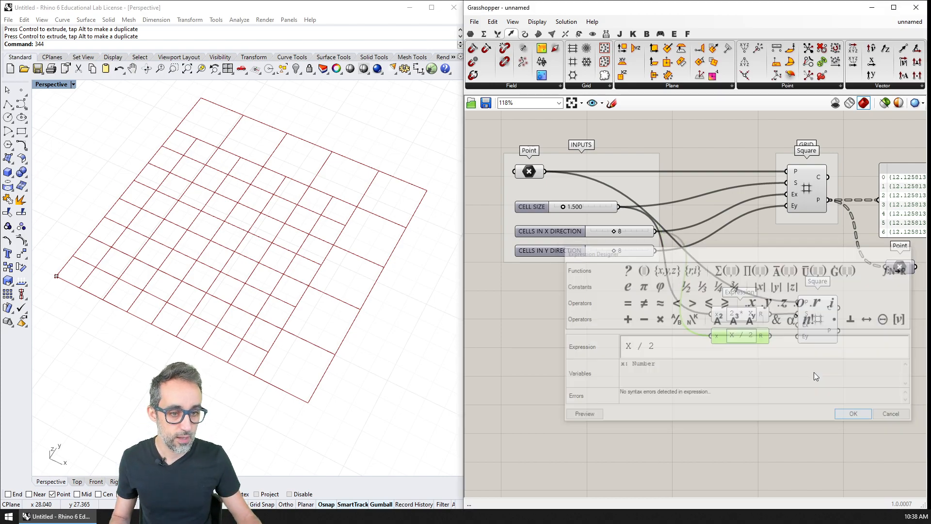
drag(771, 335, 790, 325)
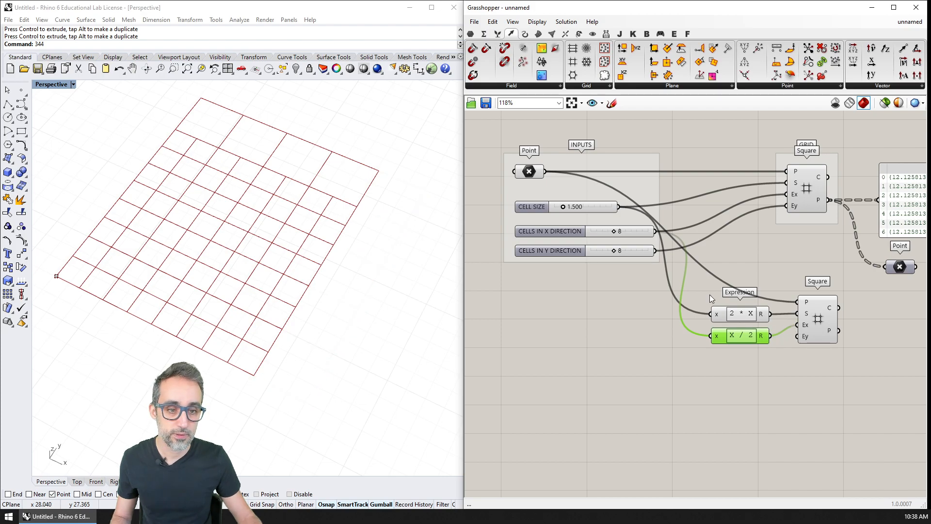
Step: Duplicate the X / 2 expression below and connect the copy's result to the second Square grid's Ey input
alt+drag(743, 335, 810, 331)
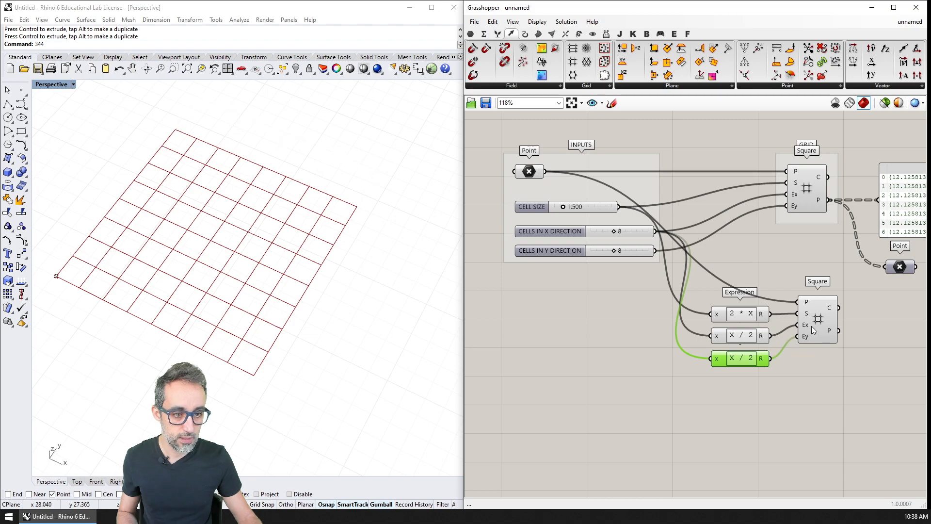
click(816, 323)
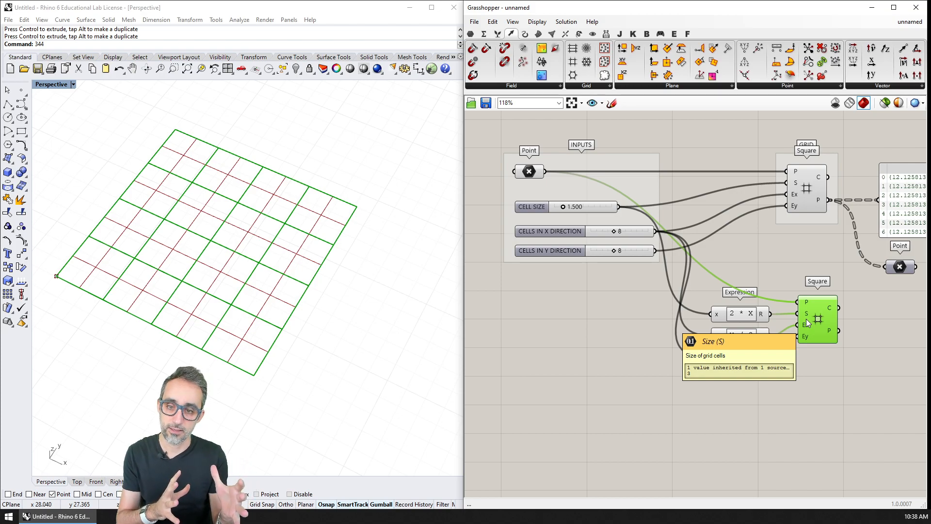
right_drag(906, 301, 804, 297)
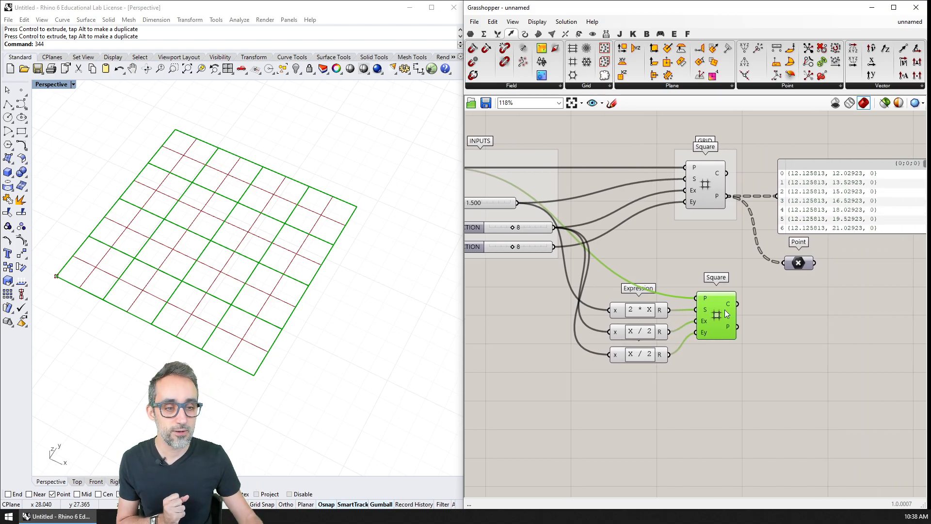
drag(801, 265, 819, 267)
double_click(813, 316)
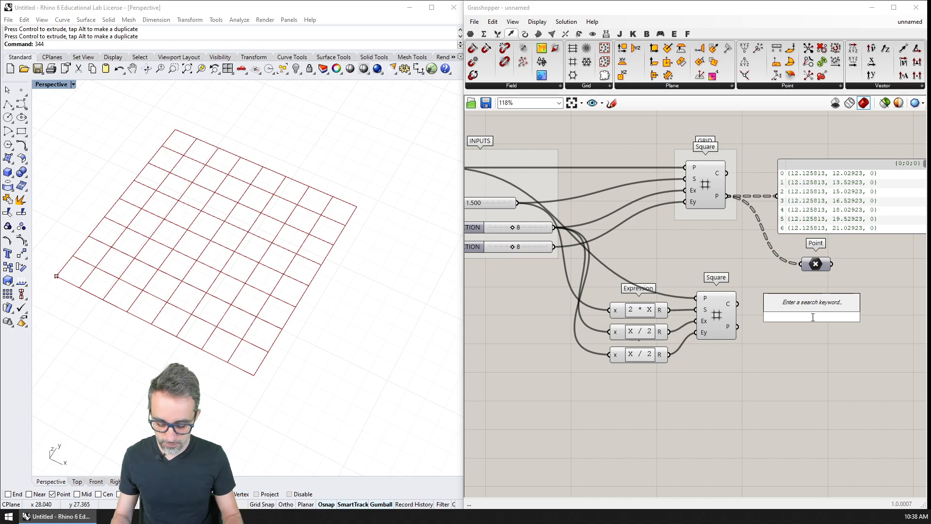
text(point)
key(Return)
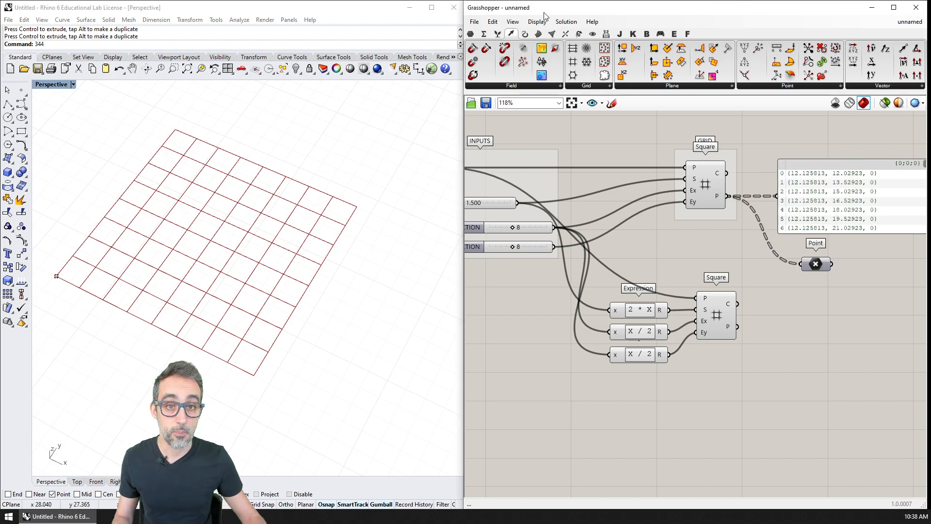
Step: Add a Plane Surface component and connect the second Square grid's P output to its P input
click(538, 33)
click(778, 85)
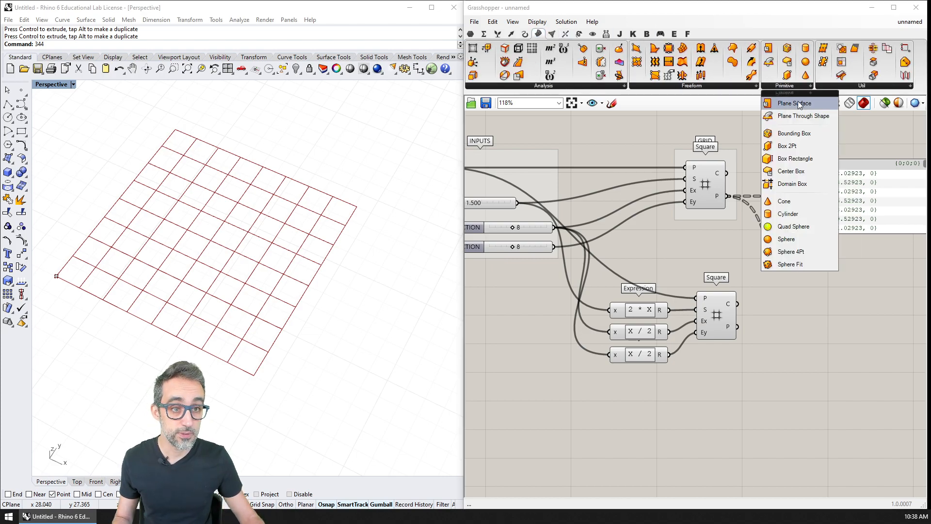
drag(801, 104, 801, 316)
drag(740, 305, 780, 305)
key(ctrl+z)
scroll(812, 314, down, 2)
right_drag(812, 311, 817, 289)
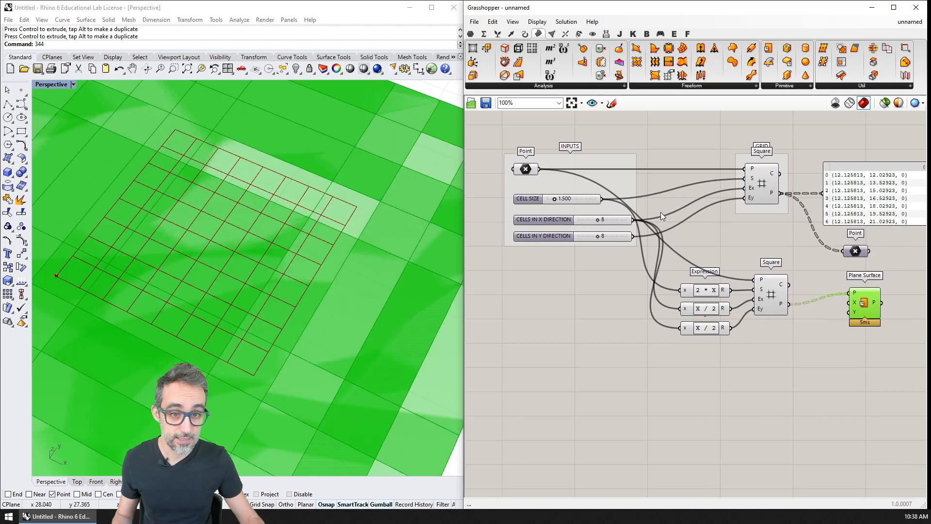
Step: Connect the CELL SIZE slider to both the X and Y inputs of the Plane Surface component
drag(602, 200, 850, 303)
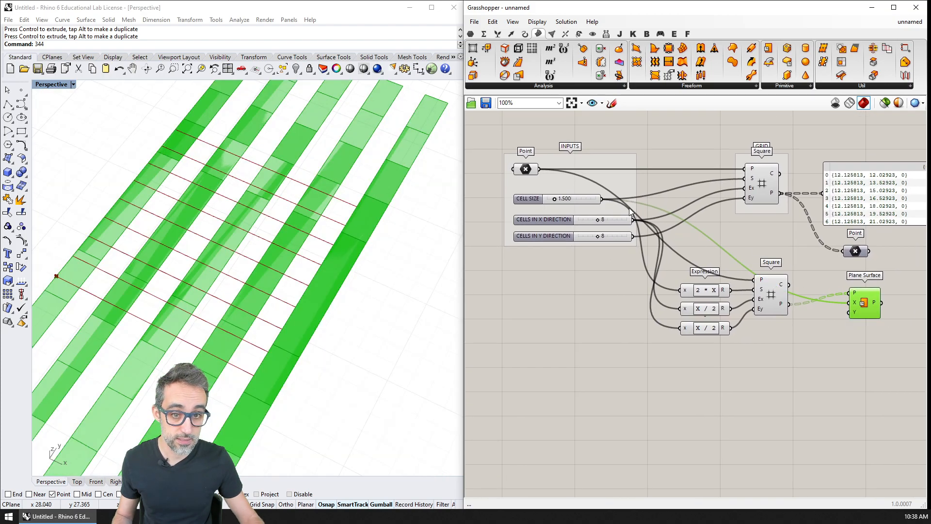
drag(603, 200, 850, 312)
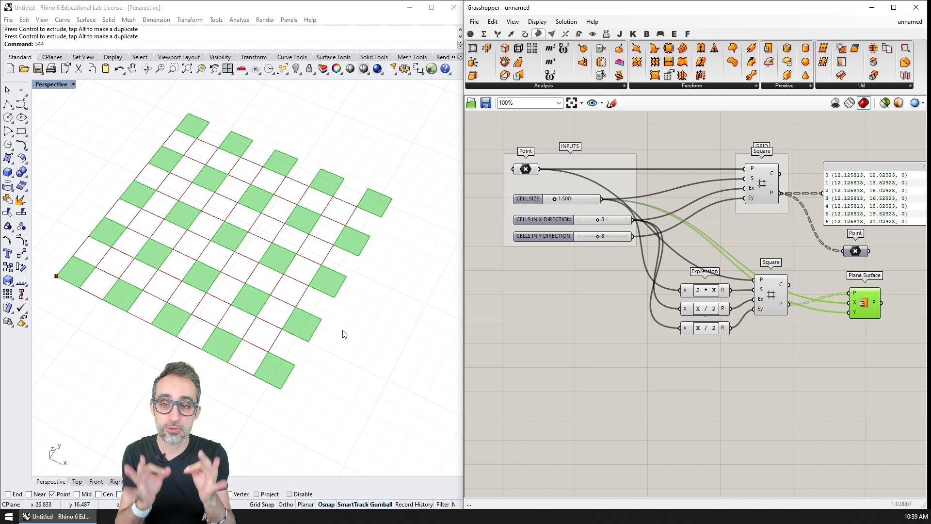
click(763, 182)
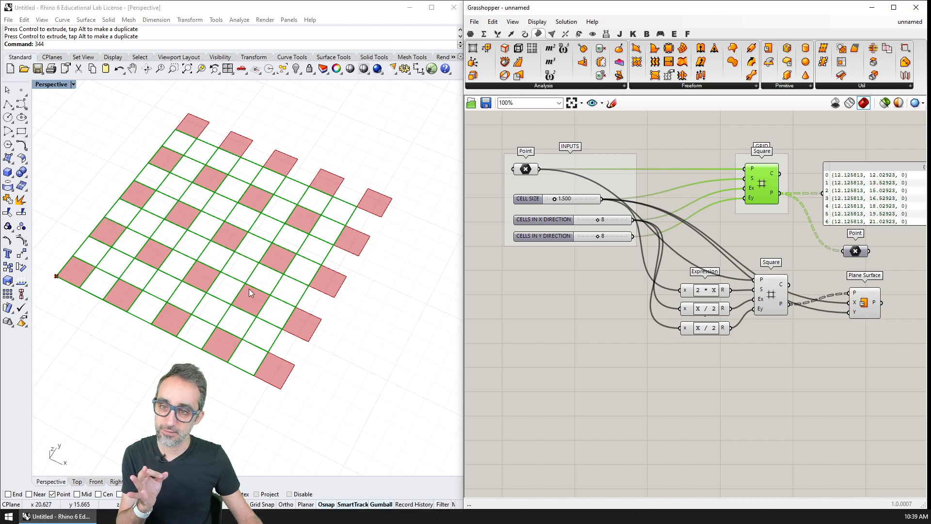
click(869, 308)
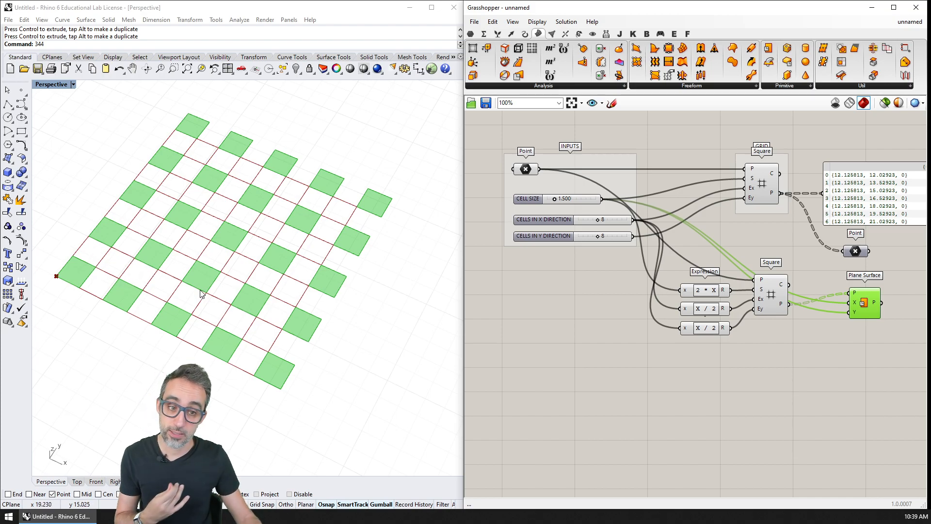
Step: Examine how the cell count sliders and the X / 2 expressions feed the second Square grid's Ex and Ey inputs
right_drag(773, 318, 763, 314)
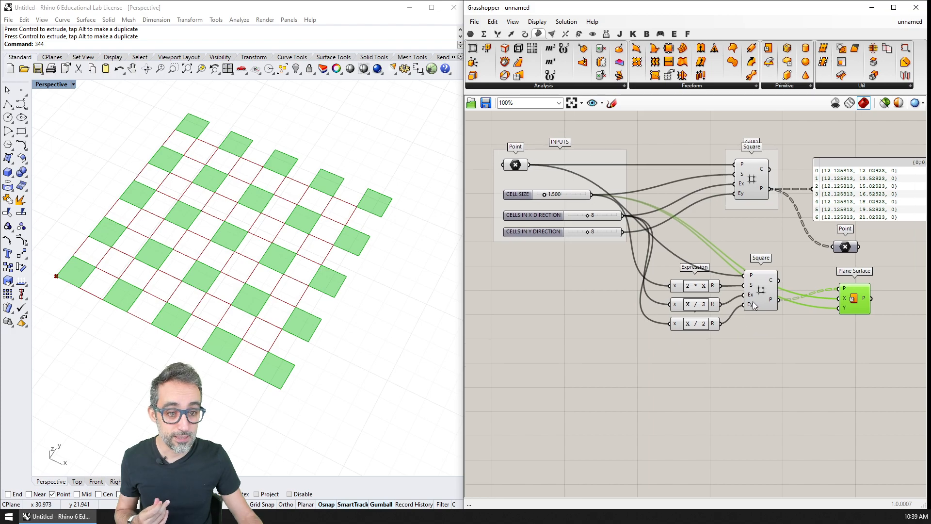
scroll(704, 307, up, 4)
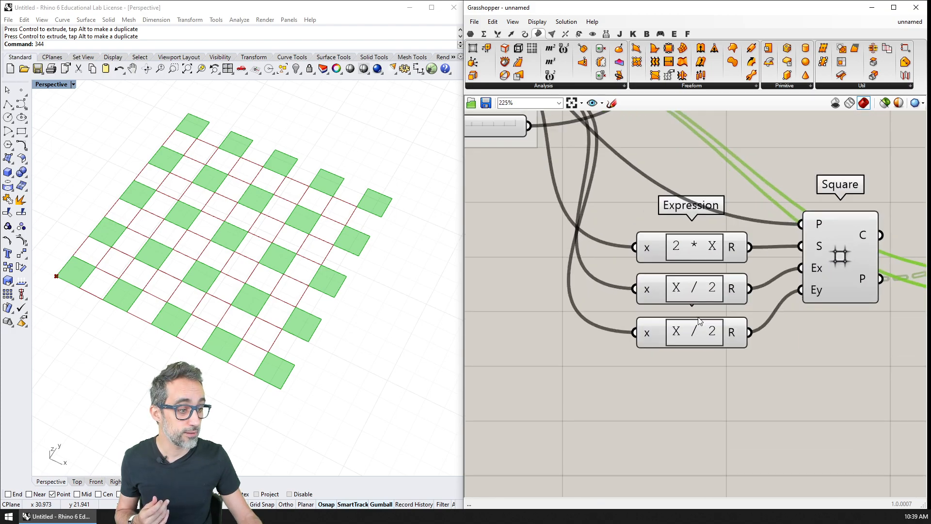
right_drag(747, 339, 750, 334)
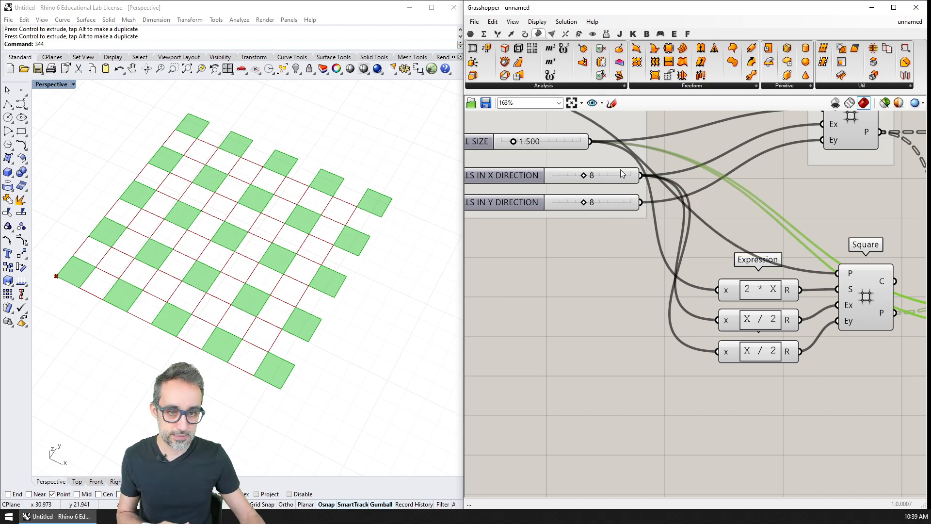
mouse_move(686, 255)
right_down()
mouse_move(707, 265)
mouse_move(670, 263)
right_up()
right_drag(739, 293, 726, 317)
scroll(666, 258, down, 1)
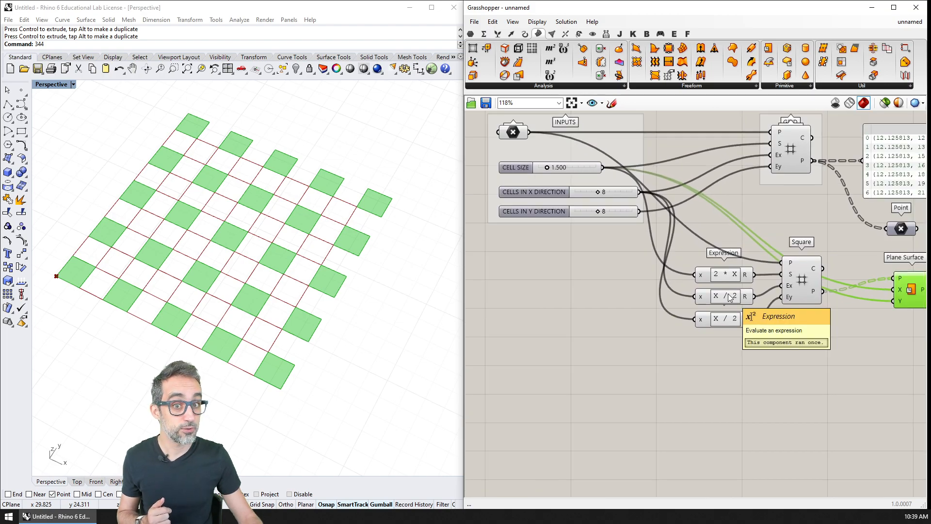
scroll(719, 325, down, 1)
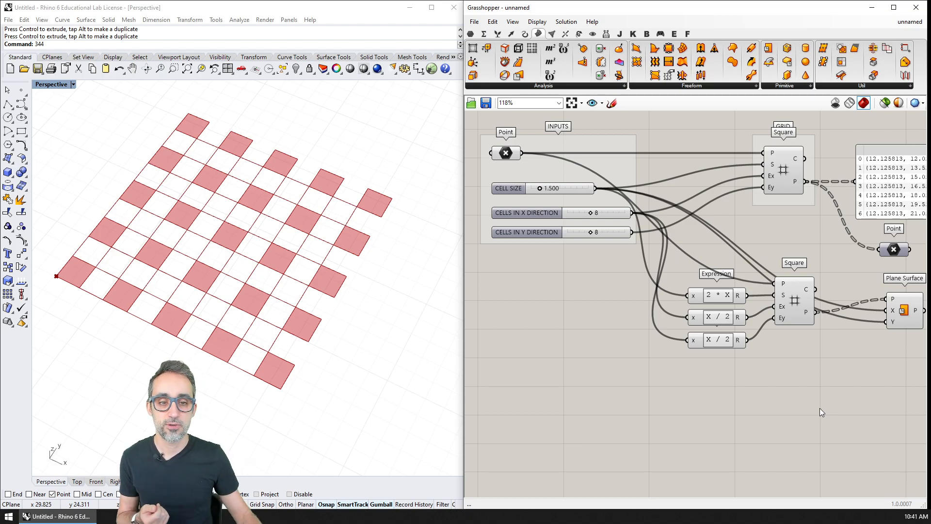
click(597, 214)
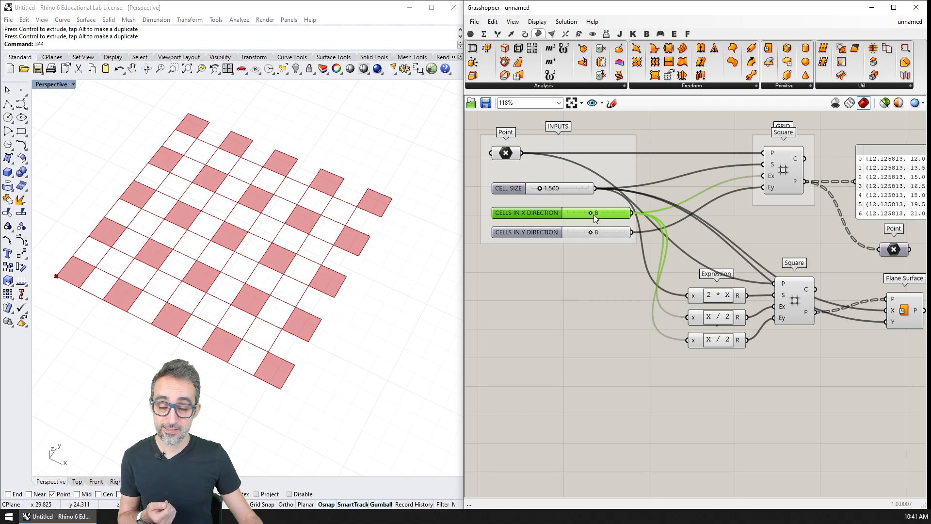
mouse_move(594, 216)
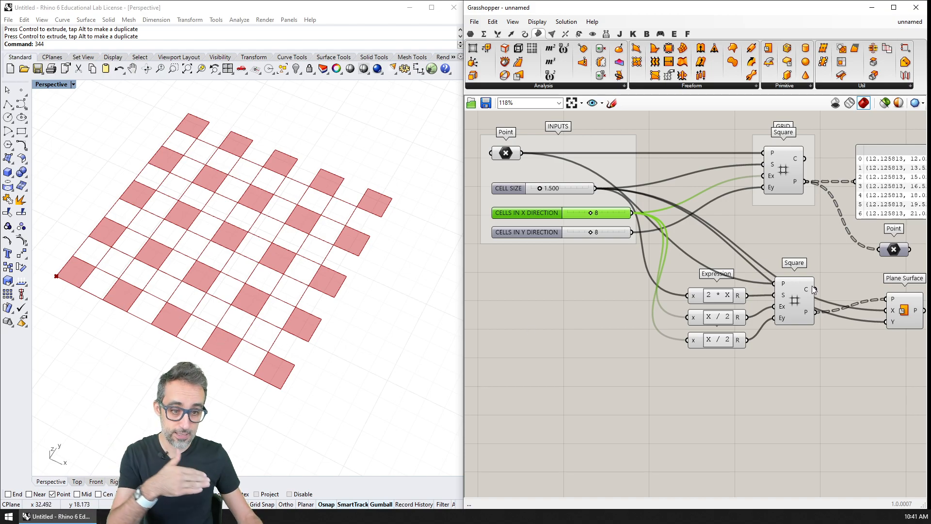
mouse_move(739, 319)
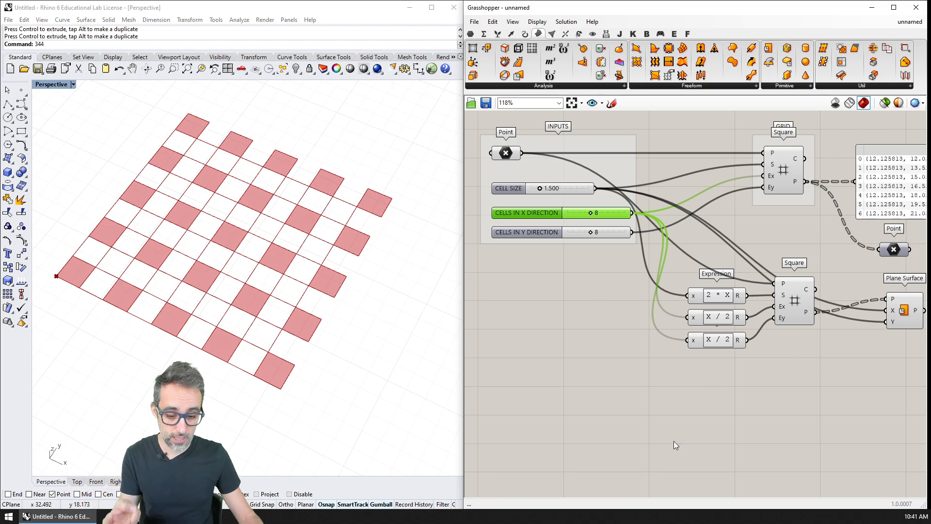
Step: Change the X / 2 expression feeding the second Square grid's Ex input to (X - 1) / 2
click(788, 301)
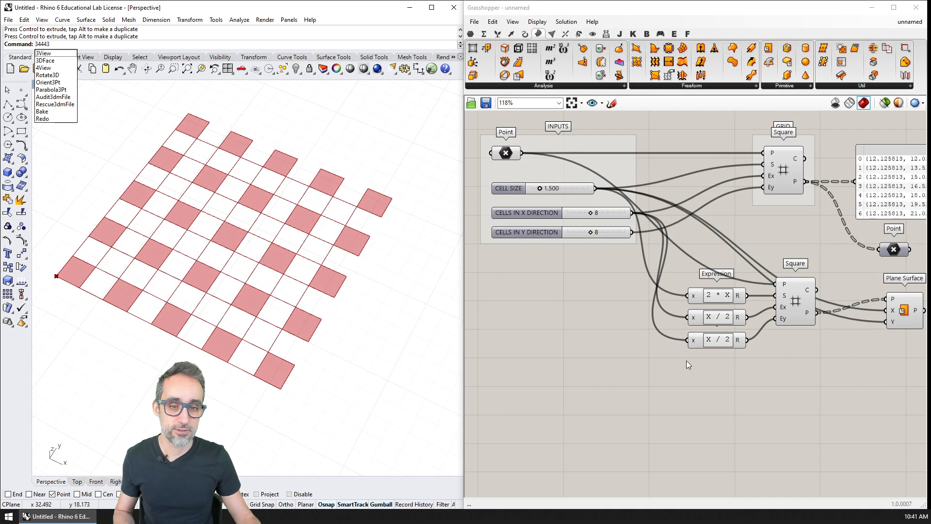
click(675, 377)
right_drag(671, 352, 682, 316)
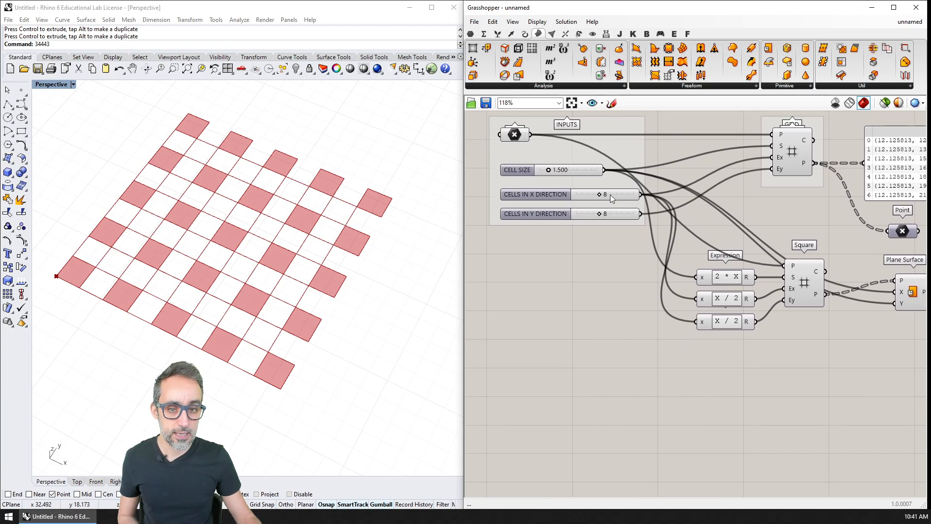
click(610, 194)
double_click(728, 302)
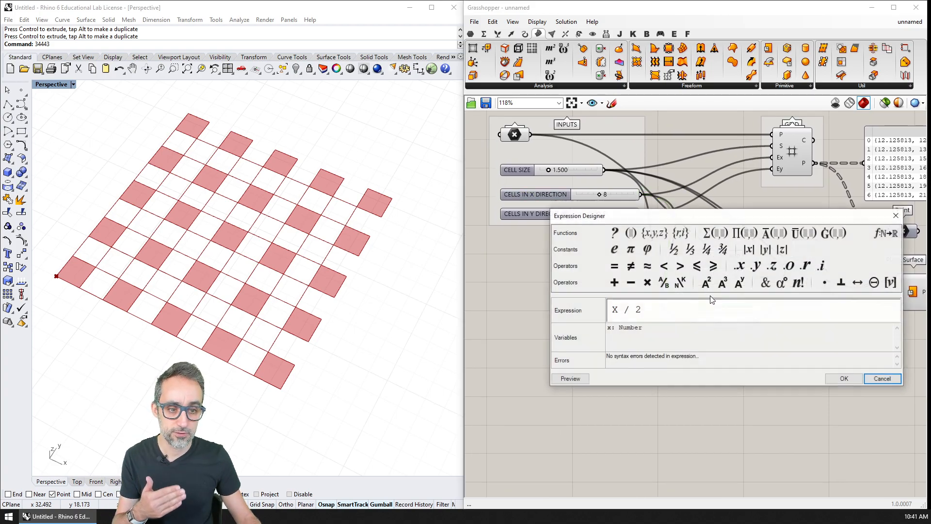
text((X)
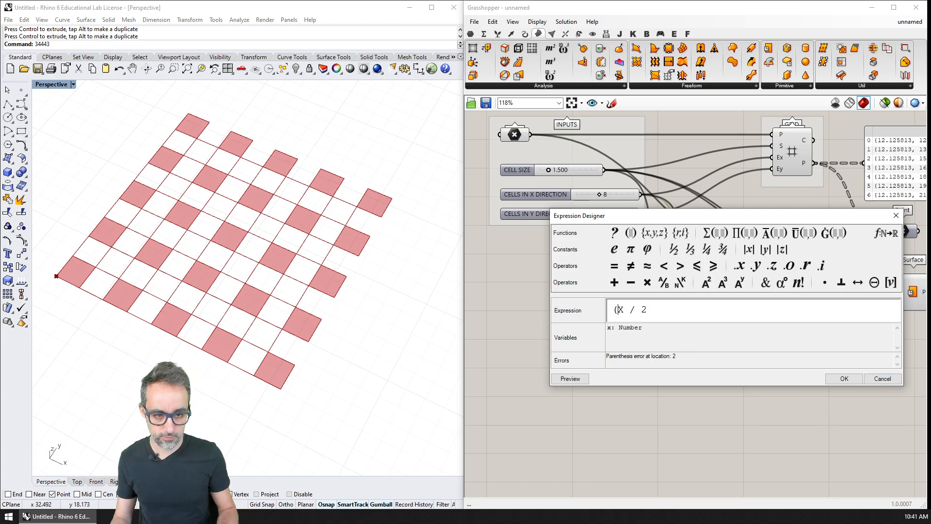
text( - 1()
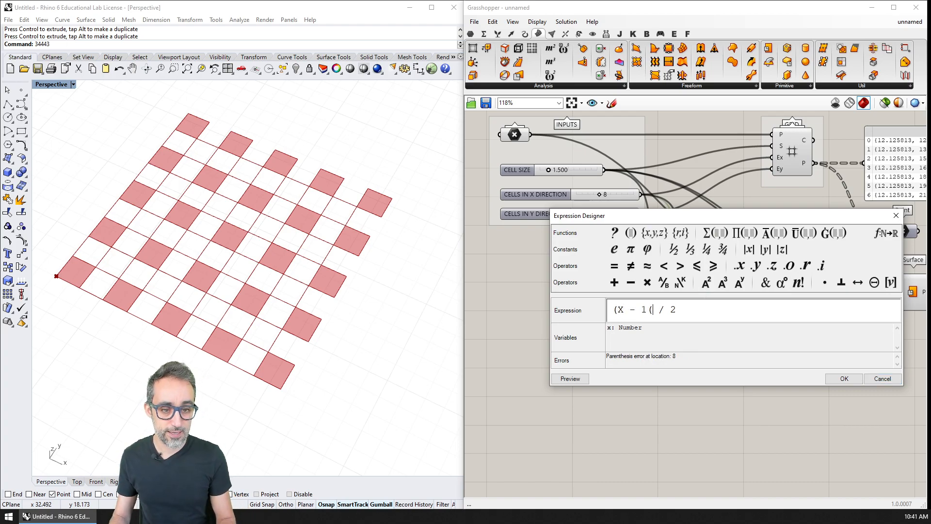
key(BackSpace)
text())
click(844, 379)
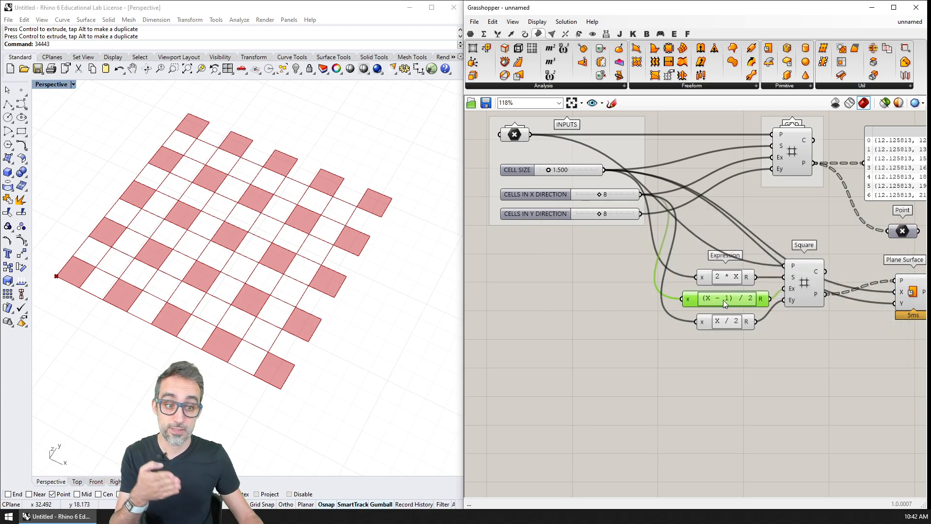
mouse_move(763, 304)
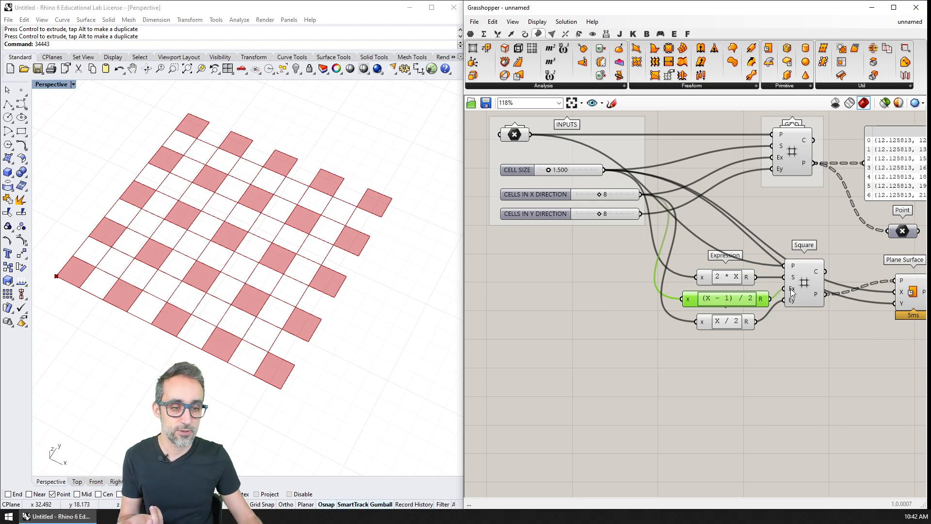
mouse_move(793, 292)
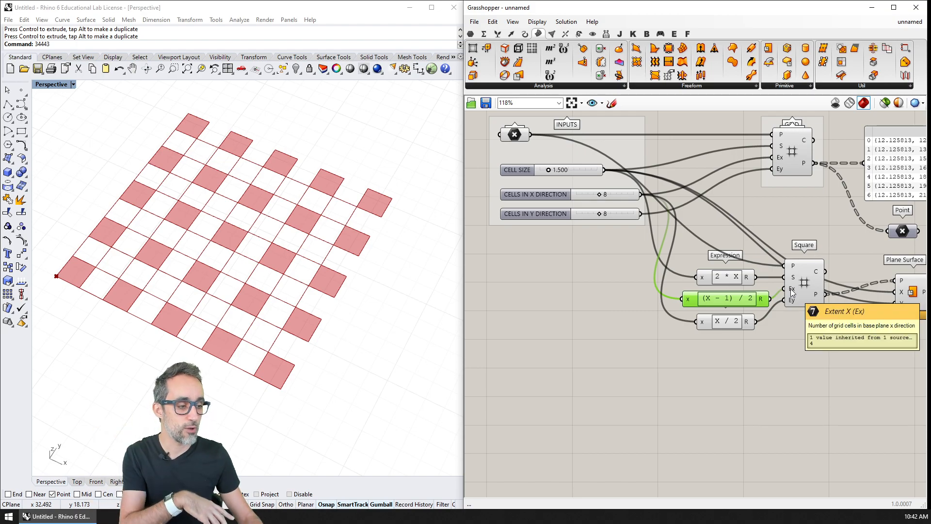
Step: Review the Floor, Ceiling and Round functions in the expression function list for the (X - 1) / 2 expression
right_drag(778, 304, 705, 282)
scroll(750, 293, up, 1)
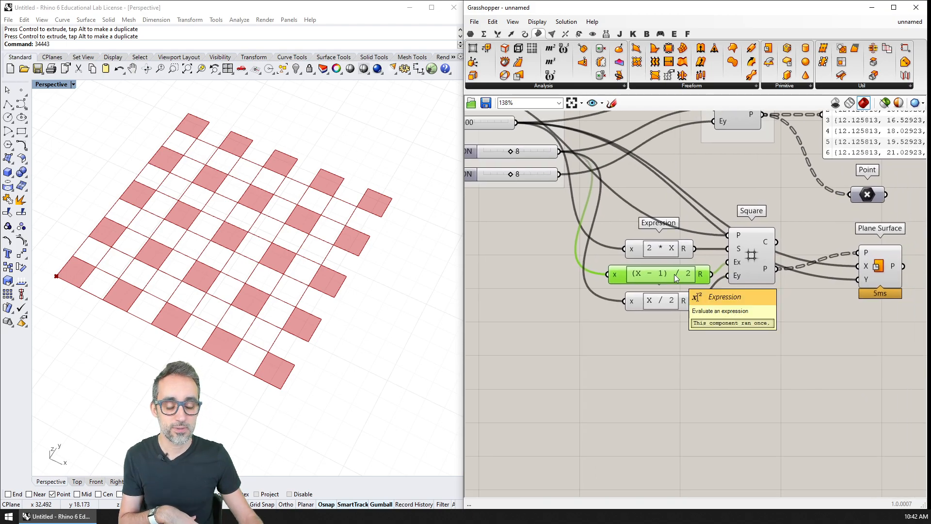
scroll(676, 278, up, 1)
drag(679, 274, 682, 275)
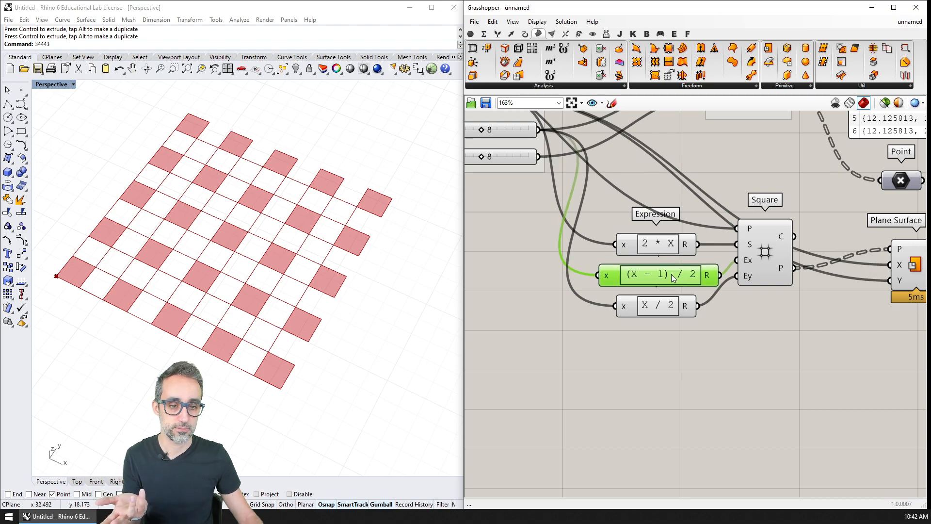
double_click(673, 278)
drag(687, 196, 633, 128)
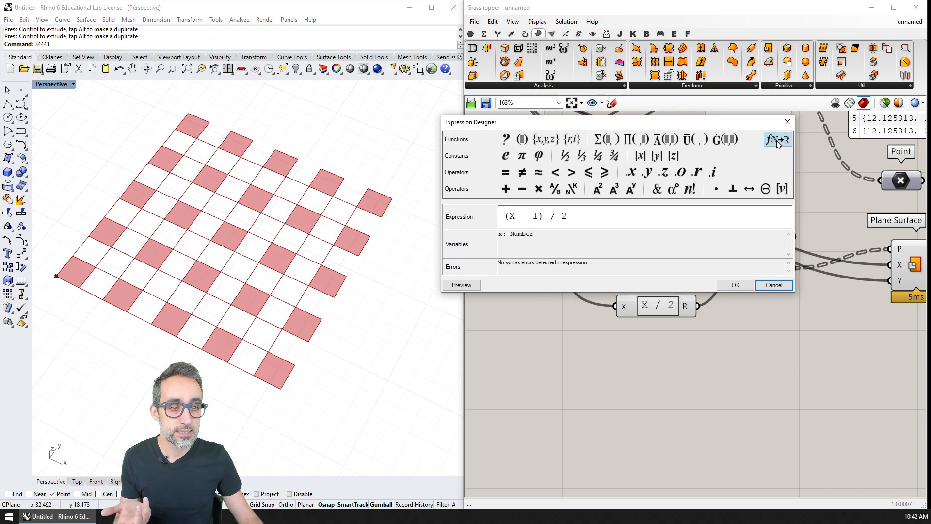
click(778, 140)
drag(542, 161, 708, 186)
scroll(782, 223, down, 2)
click(487, 300)
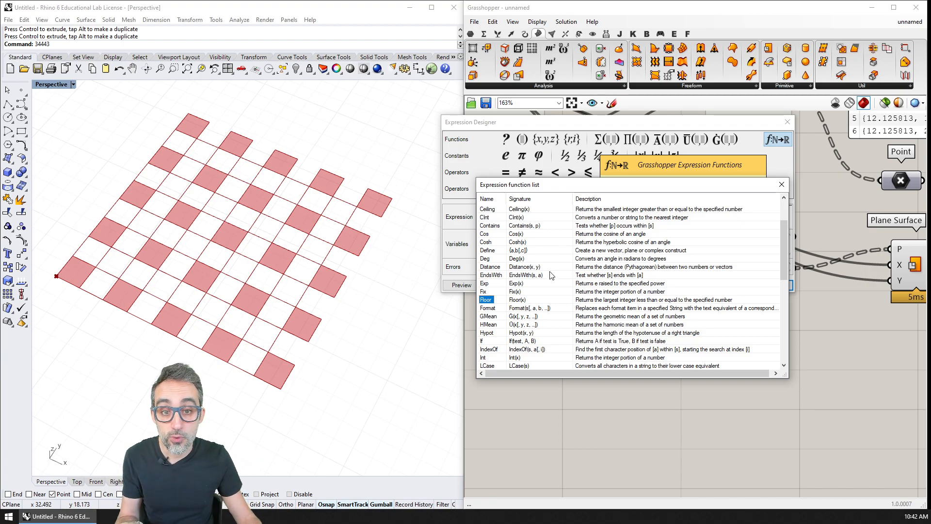
scroll(552, 275, up, 1)
click(517, 234)
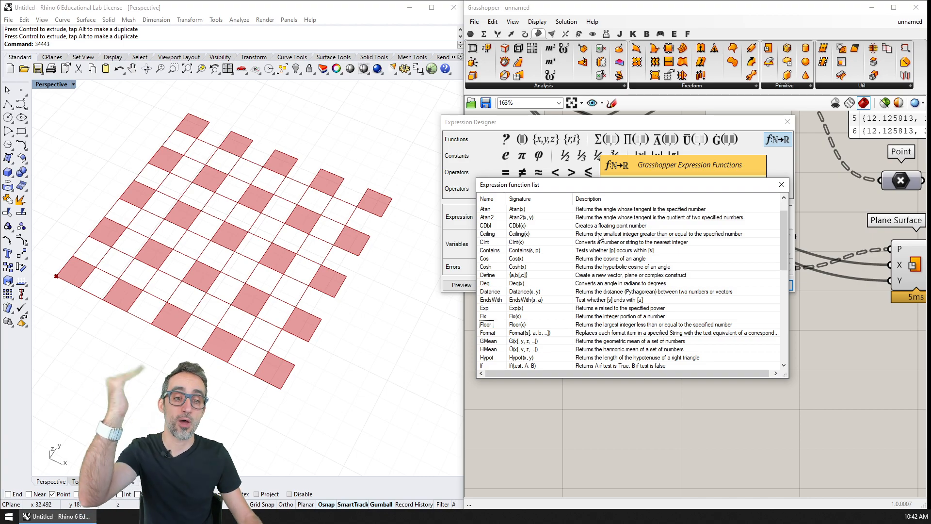
drag(782, 221, 782, 292)
click(511, 318)
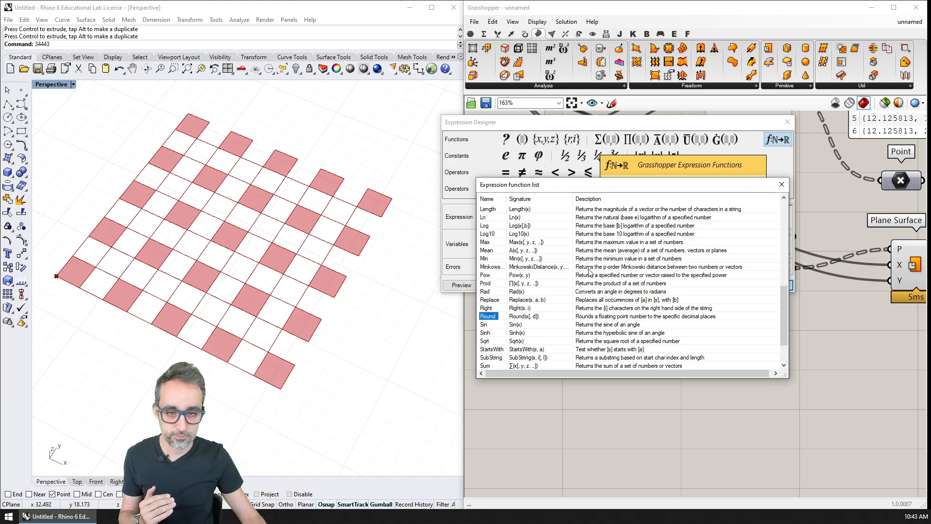
scroll(589, 271, up, 8)
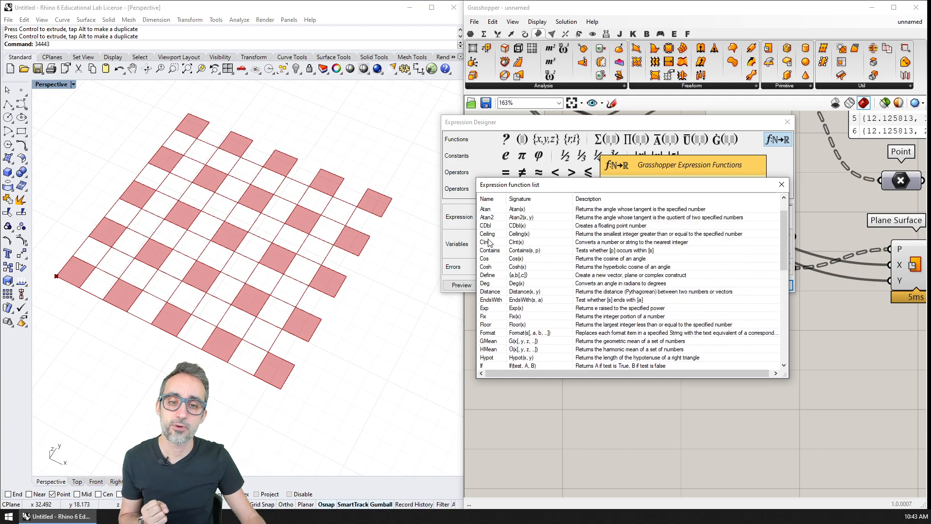
click(491, 324)
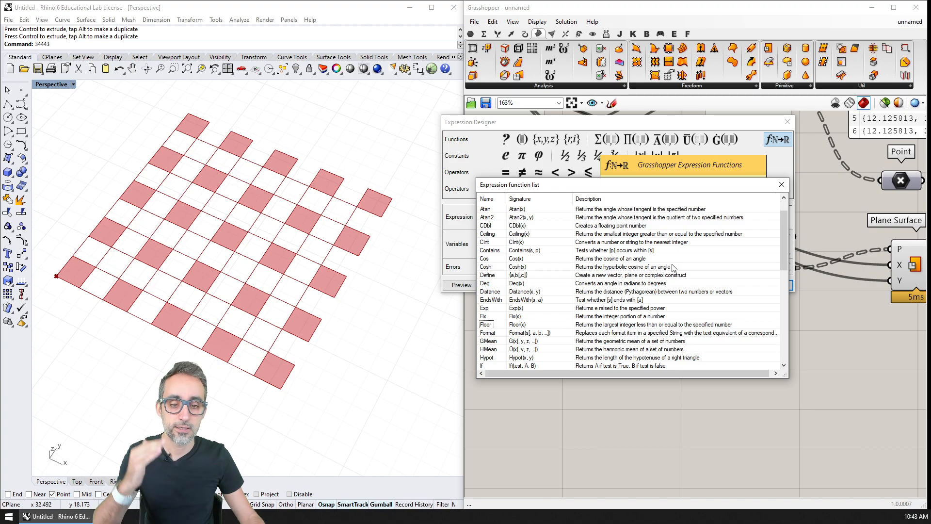
click(782, 191)
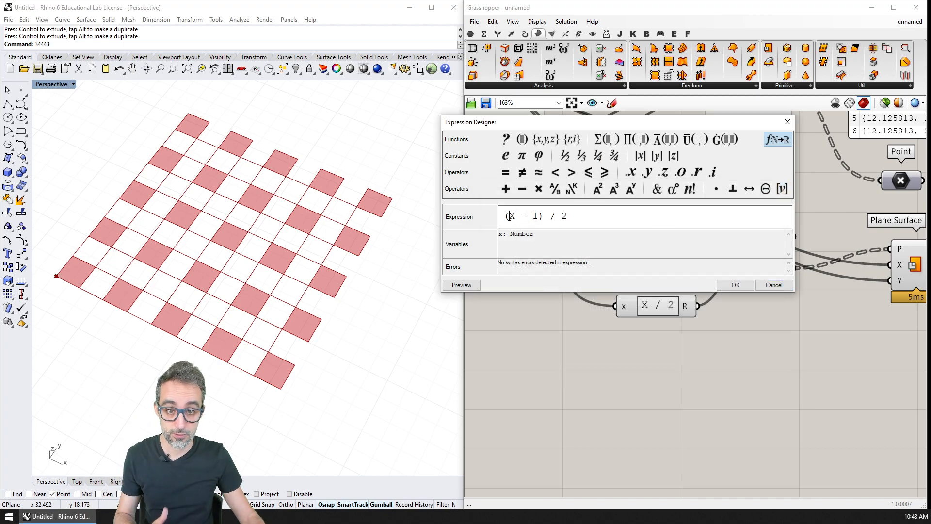
Step: Change the (X - 1) / 2 expression to floor((X - 1) / 2) and move its component clear of the second Square grid
text(FLOOR)
key(BackSpace)
key(BackSpace)
key(BackSpace)
key(BackSpace)
key(BackSpace)
text(floor((X - 1)
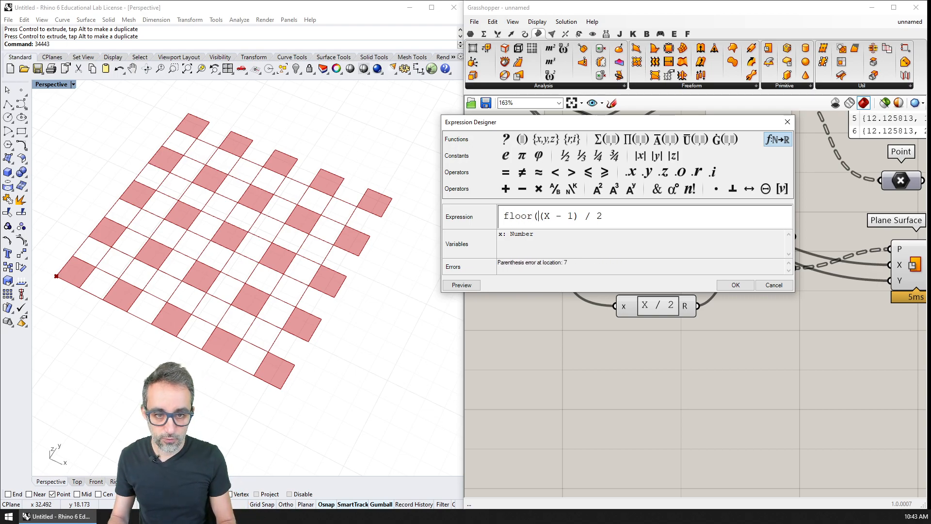
text())
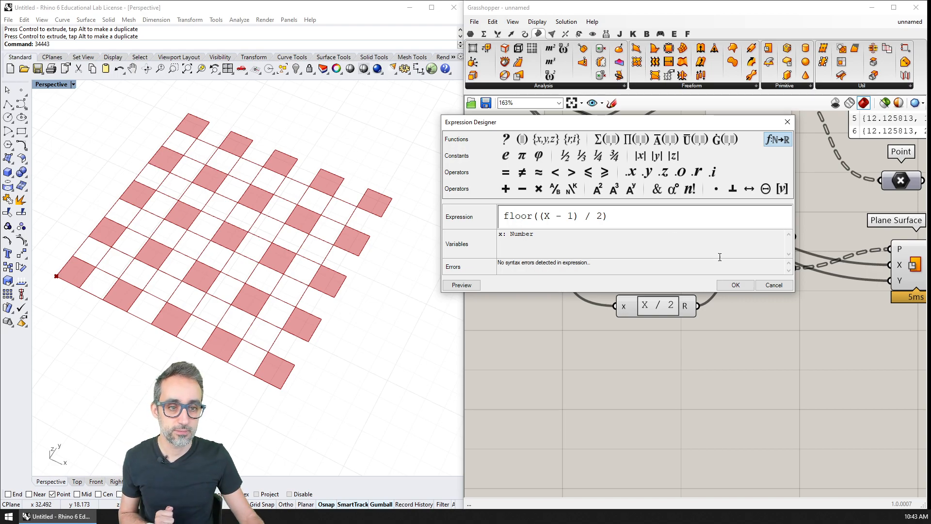
click(735, 286)
drag(685, 274, 642, 275)
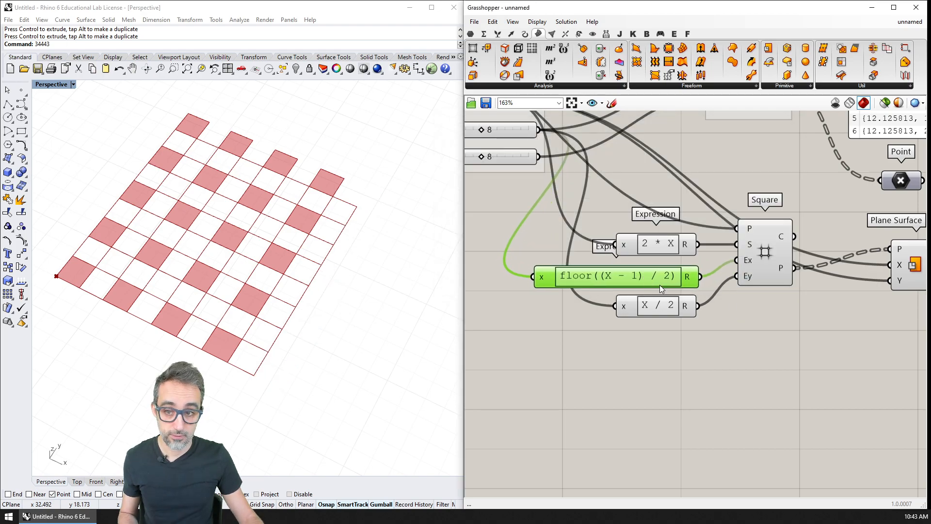
Step: Test the checkerboard with CELLS IN X DIRECTION at 9 and 10, and return the slider to 8
right_drag(499, 157, 581, 214)
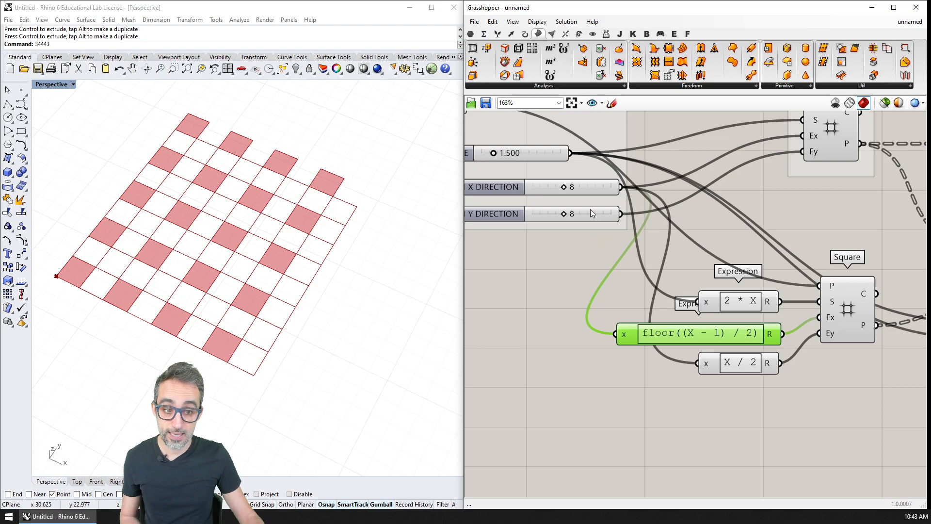
mouse_move(773, 336)
drag(563, 187, 570, 193)
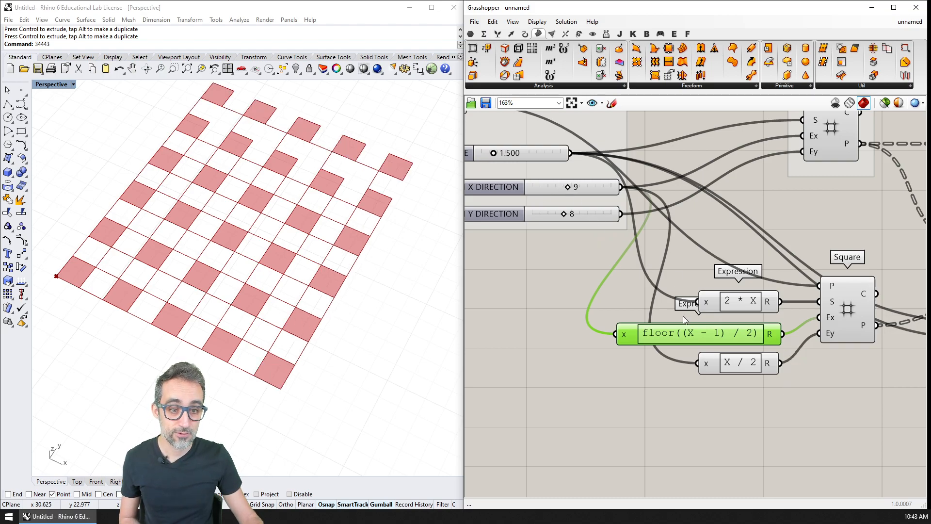
mouse_move(772, 337)
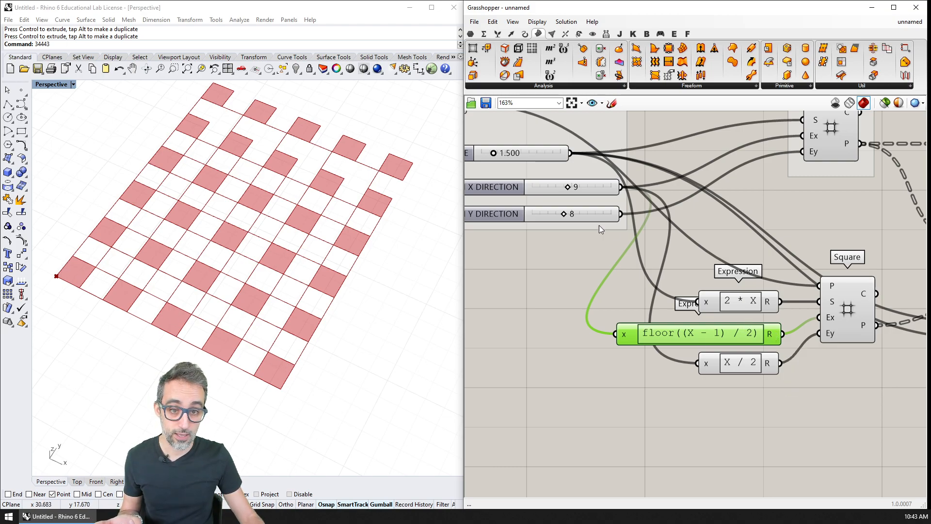
drag(571, 188, 573, 187)
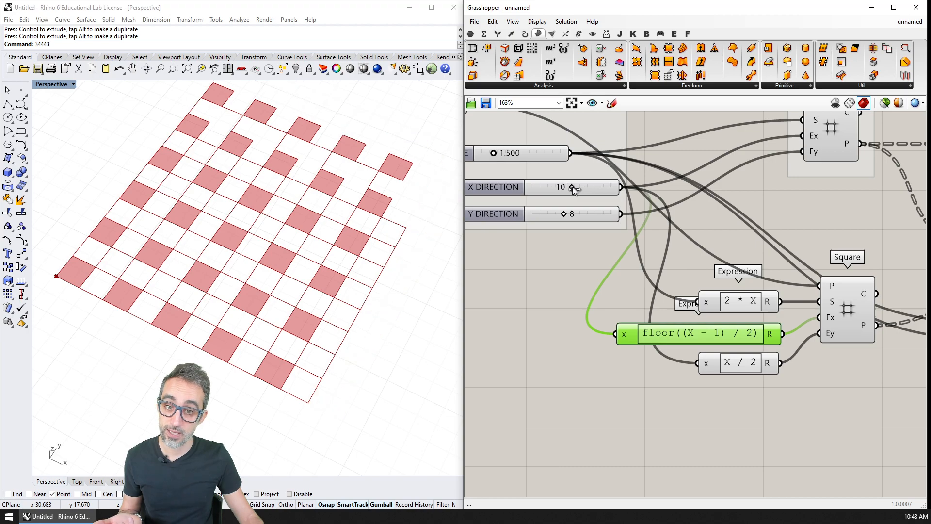
click(850, 306)
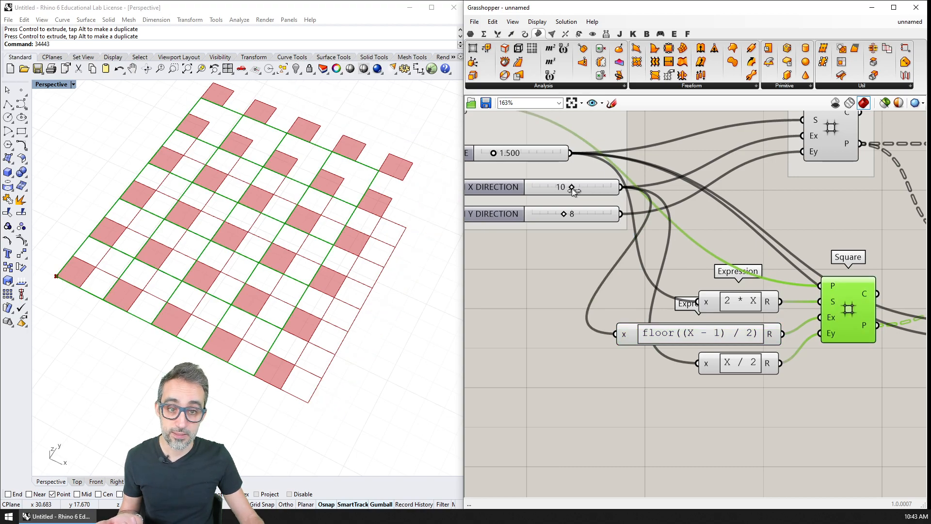
drag(573, 189, 564, 189)
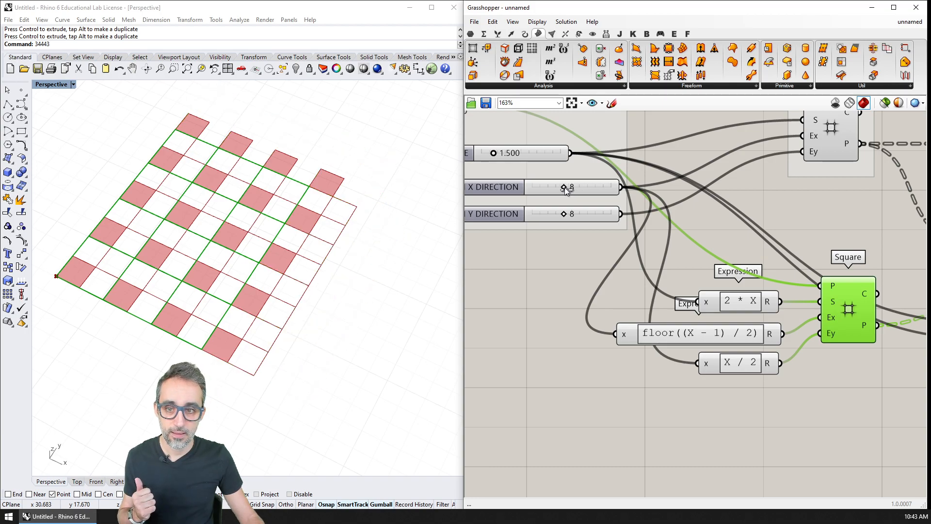
Step: Change the remaining X / 2 expression to floor((x - 1) / 2) and place it below the other floor expression
click(737, 365)
drag(737, 365, 736, 380)
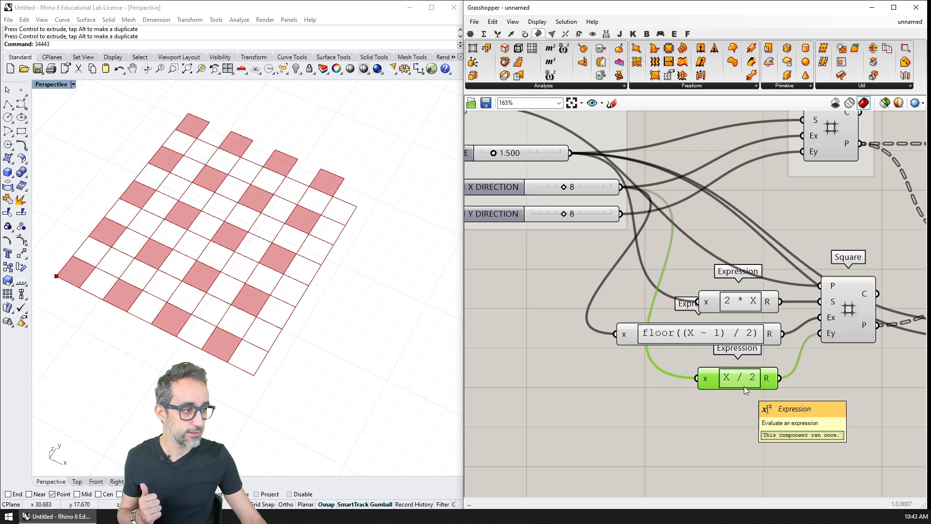
double_click(740, 383)
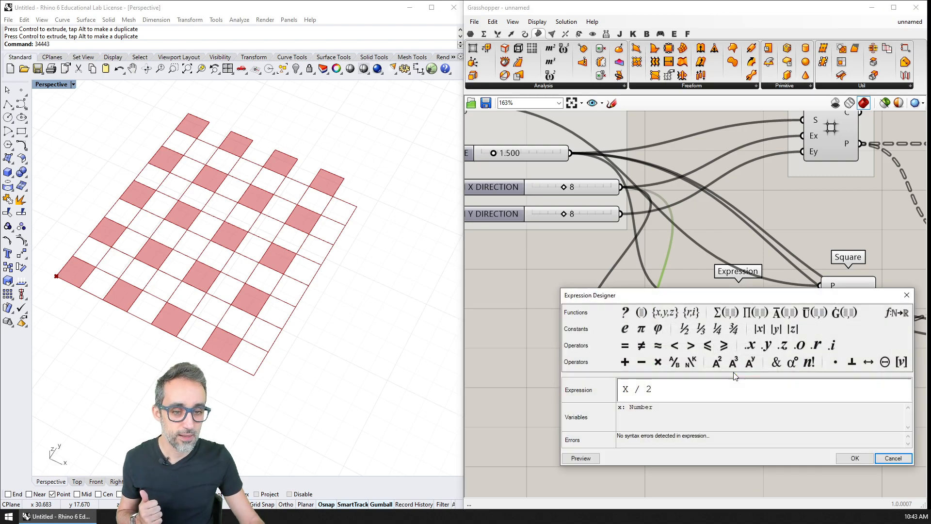
drag(699, 391, 555, 388)
text(floor()
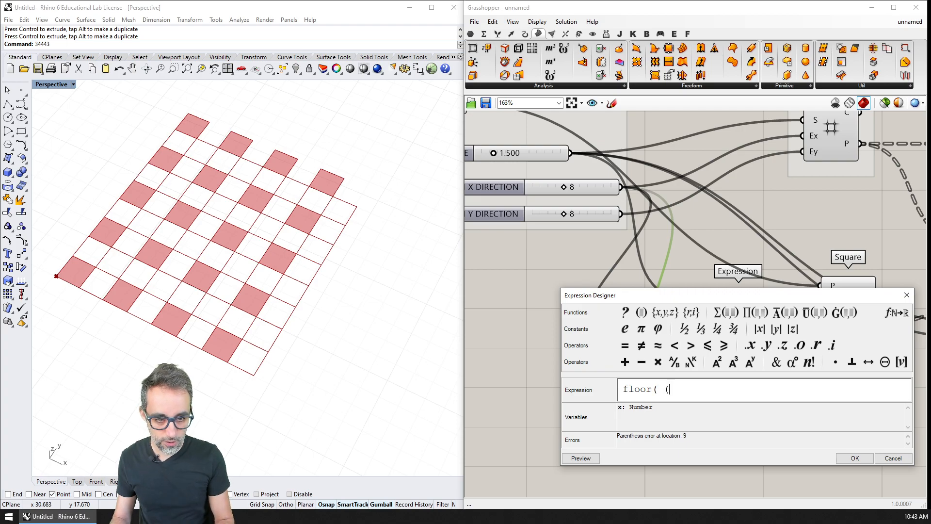
text( (x - 1) / 2))
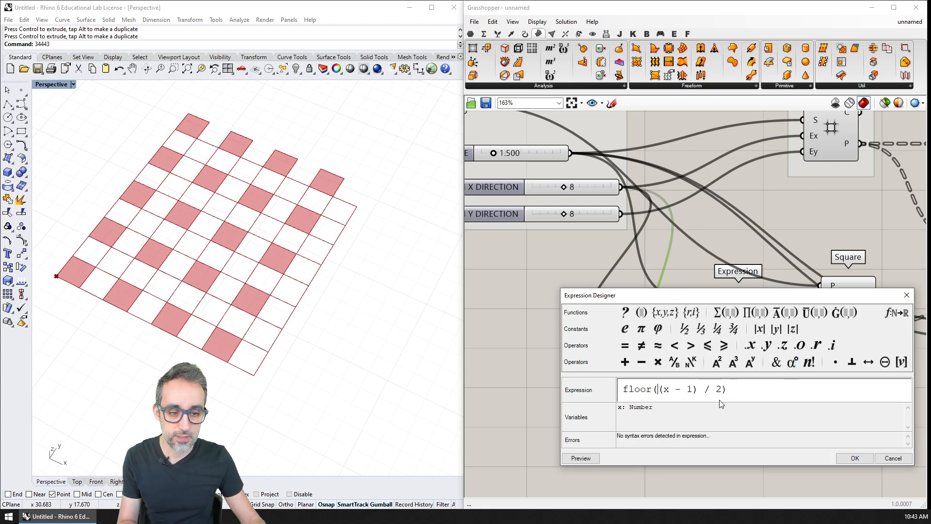
click(855, 457)
right_drag(770, 401, 759, 362)
drag(758, 342, 722, 336)
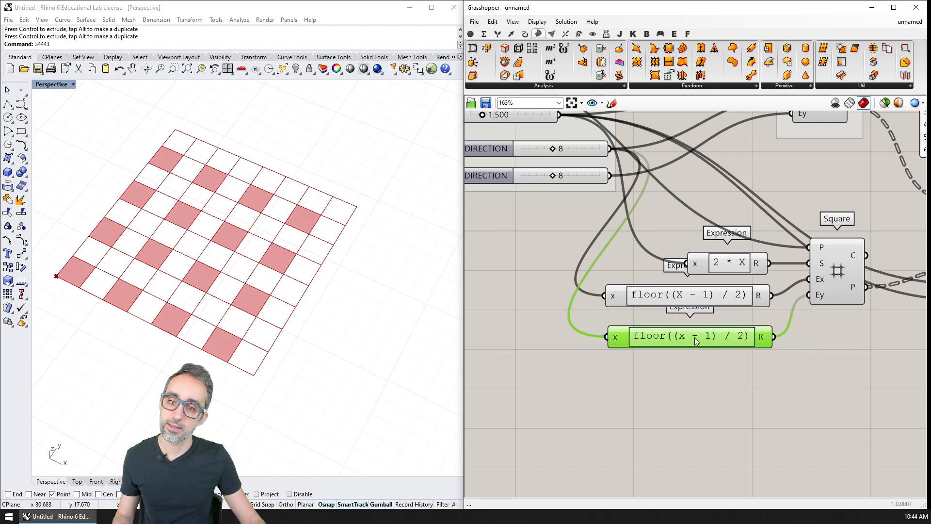
Step: Test the checkerboard with CELLS IN Y DIRECTION lowered by one cell, and return the slider to 8
right_drag(550, 172, 581, 218)
drag(583, 222, 626, 347)
scroll(611, 253, down, 4)
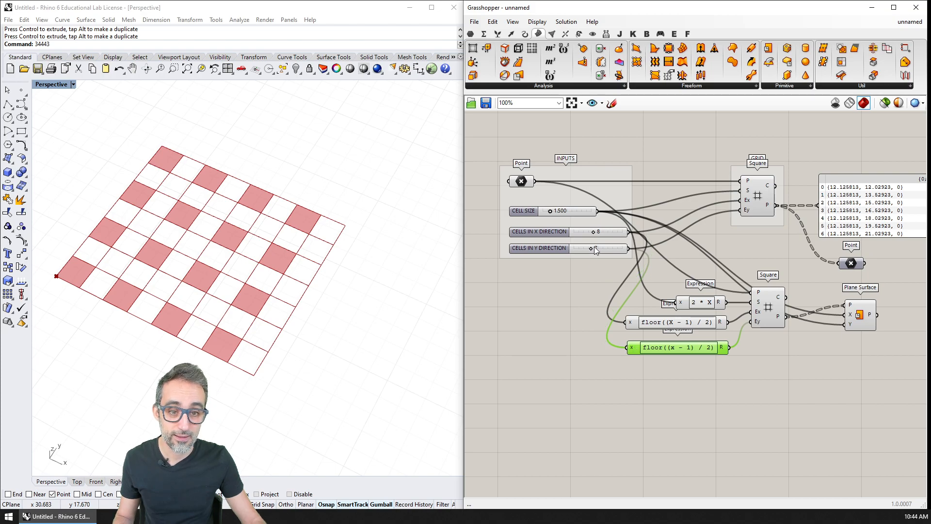
mouse_move(591, 248)
mouse_down()
mouse_move(604, 246)
mouse_move(592, 248)
mouse_move(605, 233)
mouse_move(592, 232)
mouse_move(593, 250)
mouse_up()
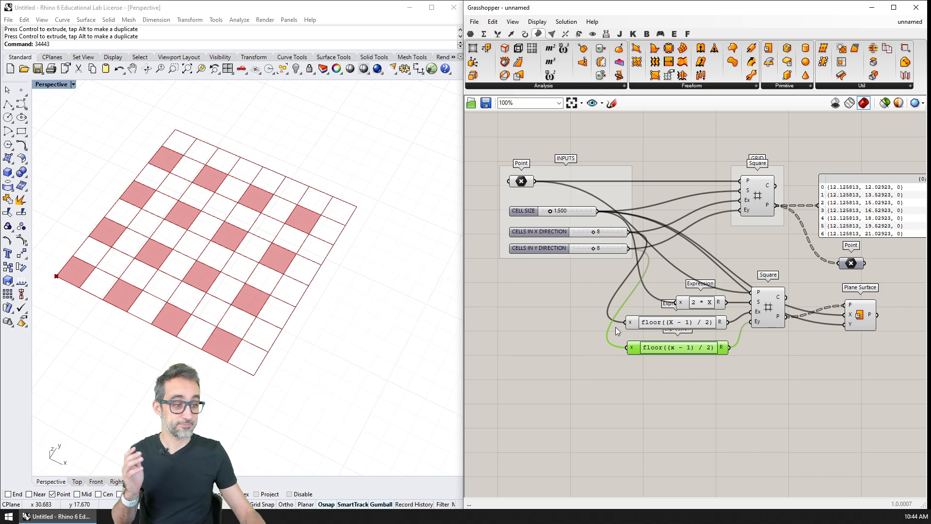
Step: Preview the double-size Square grid's points through the Point parameter and move the Plane Surface component slightly lower
scroll(624, 316, up, 2)
scroll(623, 316, down, 2)
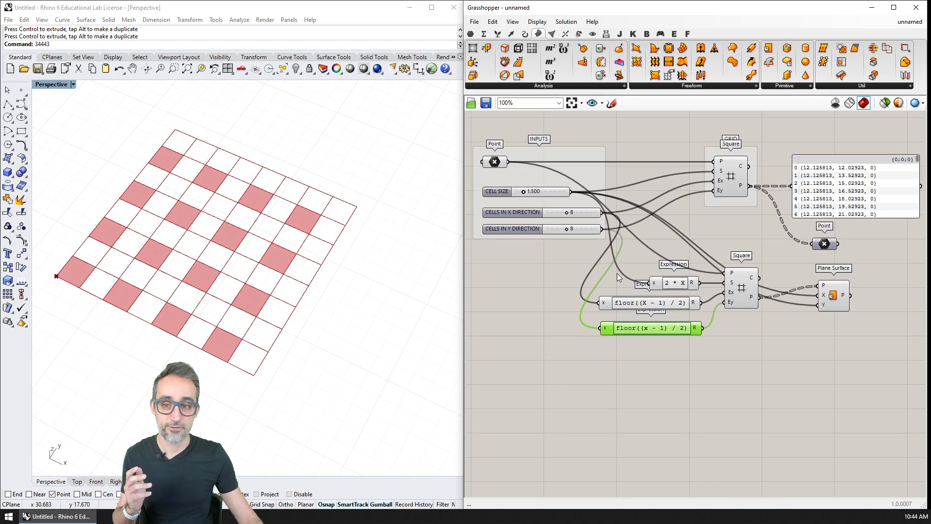
click(745, 288)
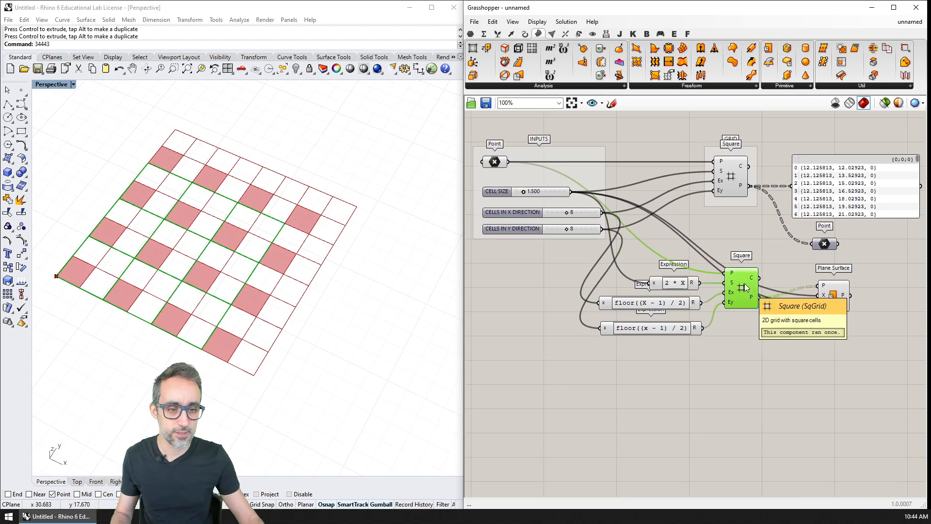
drag(761, 298, 814, 245)
click(821, 246)
key(ctrl+w)
key(Escape)
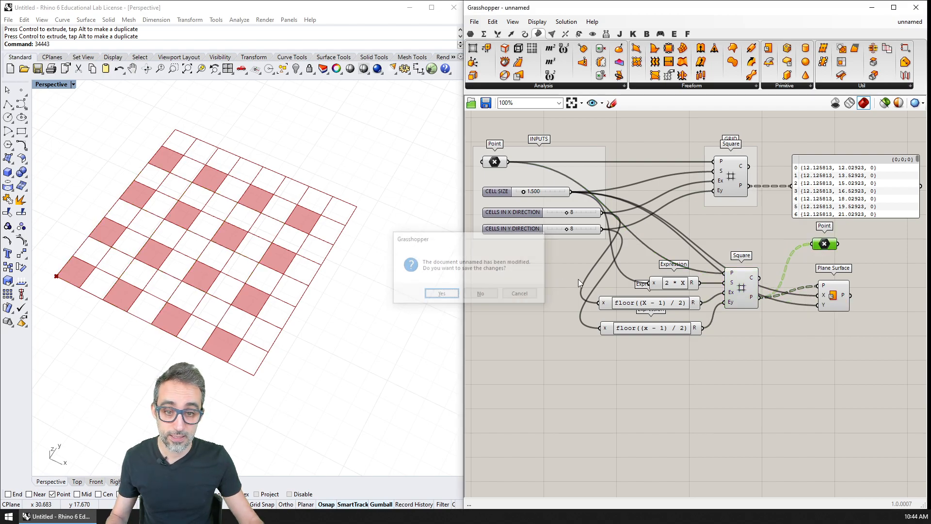
key(ctrl+q)
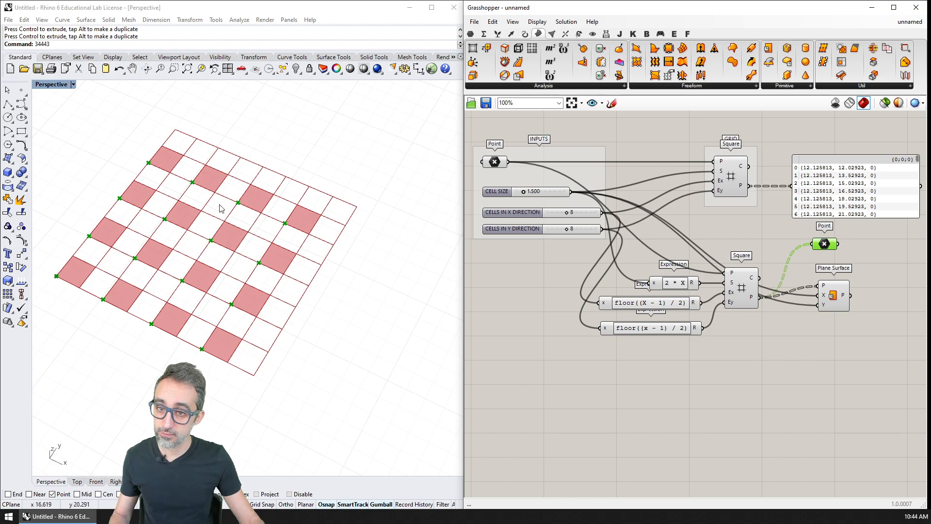
drag(832, 297, 834, 316)
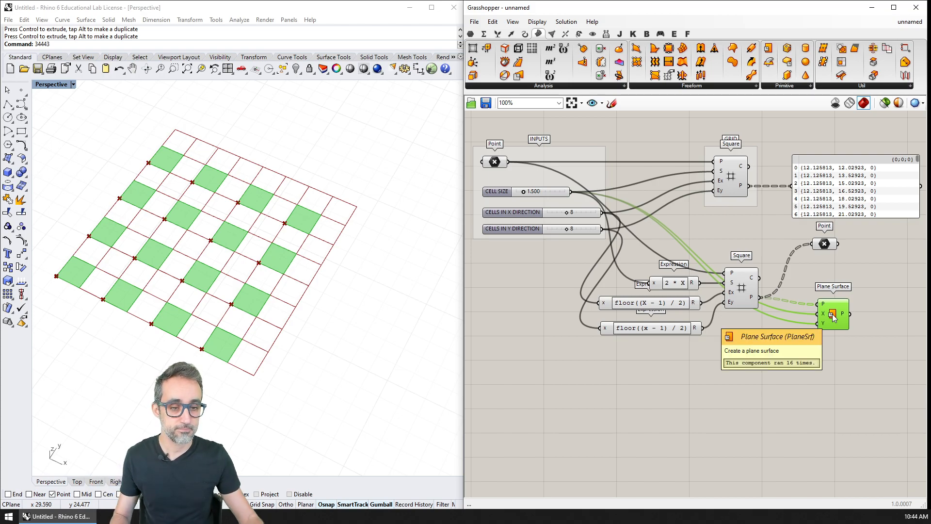
click(741, 351)
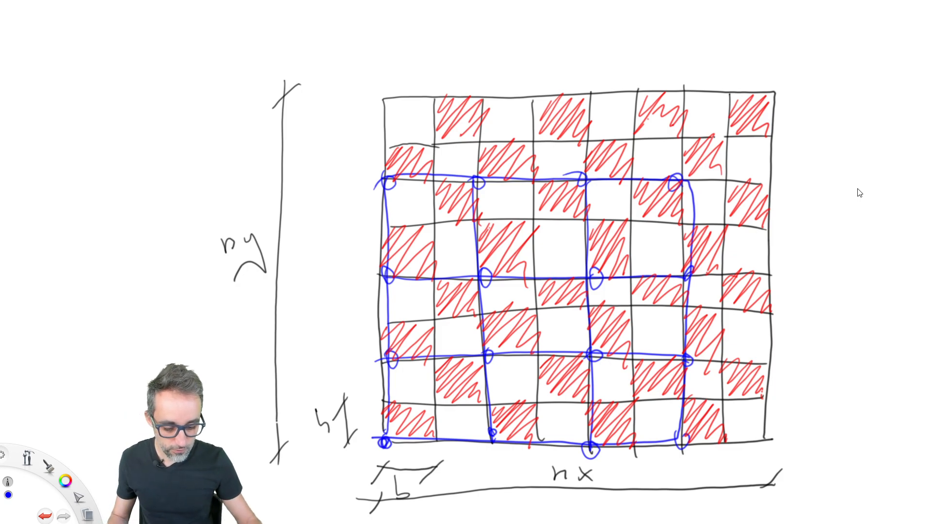
Step: Switch to the checkerboard sketch, clear the old blue grid, and draw a double-size blue grid offset one cell in both directions
key(Delete)
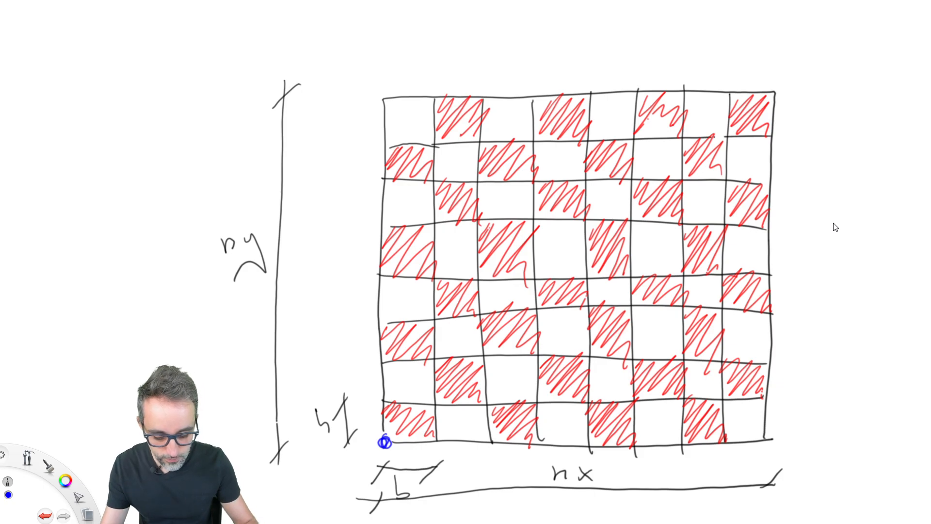
mouse_move(441, 400)
mouse_down()
mouse_move(433, 400)
mouse_move(438, 237)
mouse_move(451, 142)
mouse_move(732, 137)
mouse_move(708, 397)
mouse_move(436, 402)
mouse_up()
drag(531, 141, 538, 406)
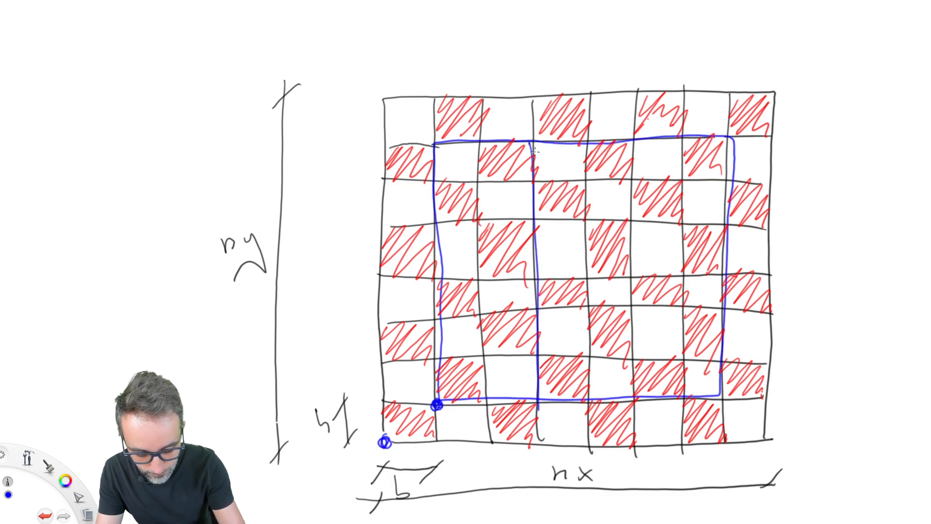
drag(636, 226, 639, 410)
drag(436, 217, 740, 224)
mouse_move(474, 313)
mouse_down()
mouse_move(435, 313)
mouse_move(733, 307)
mouse_up()
Step: Circle every intersection point of the offset blue grid
drag(441, 307, 437, 314)
drag(439, 212, 432, 222)
drag(441, 139, 437, 147)
drag(536, 138, 523, 163)
drag(539, 216, 531, 226)
drag(539, 305, 526, 318)
drag(544, 394, 539, 403)
drag(641, 392, 631, 401)
drag(634, 306, 630, 311)
drag(634, 215, 623, 224)
drag(638, 137, 630, 146)
drag(733, 136, 725, 144)
drag(731, 222, 724, 230)
drag(730, 308, 723, 318)
drag(725, 386, 716, 398)
Step: Hatch in blue the cells that start at the offset grid's points and emphasize that grid's starting point with circles
drag(439, 369, 472, 410)
mouse_move(439, 282)
mouse_down()
mouse_move(447, 300)
mouse_move(477, 313)
mouse_up()
drag(459, 191, 456, 194)
mouse_move(441, 132)
mouse_down()
mouse_move(469, 104)
mouse_move(485, 108)
mouse_up()
mouse_move(485, 347)
mouse_down()
mouse_move(507, 315)
mouse_move(523, 362)
mouse_up()
mouse_move(484, 248)
mouse_down()
mouse_move(519, 220)
mouse_move(524, 287)
mouse_up()
mouse_move(480, 172)
mouse_down()
mouse_move(517, 141)
mouse_move(534, 181)
mouse_up()
mouse_move(541, 121)
mouse_down()
mouse_move(573, 100)
mouse_move(585, 141)
mouse_up()
drag(539, 214, 578, 197)
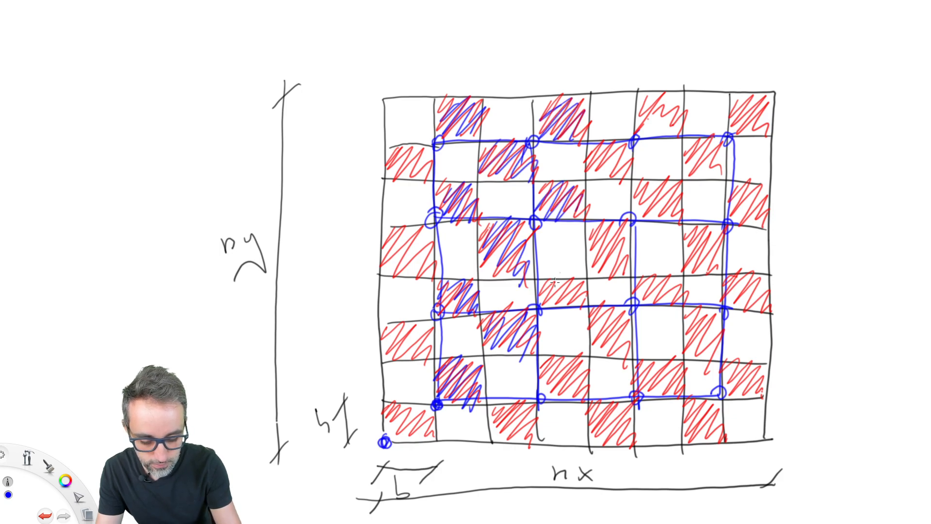
drag(558, 277, 588, 297)
drag(541, 378, 585, 383)
mouse_move(637, 306)
mouse_down()
mouse_move(660, 287)
mouse_move(682, 293)
mouse_up()
mouse_move(637, 382)
mouse_down()
mouse_move(652, 360)
mouse_move(678, 380)
mouse_move(743, 358)
mouse_move(760, 404)
mouse_up()
mouse_move(768, 287)
mouse_down()
mouse_move(749, 307)
mouse_move(725, 303)
mouse_up()
drag(765, 200, 720, 212)
drag(768, 105, 732, 121)
mouse_move(642, 130)
mouse_down()
mouse_move(666, 110)
mouse_move(689, 110)
mouse_up()
drag(633, 221, 640, 193)
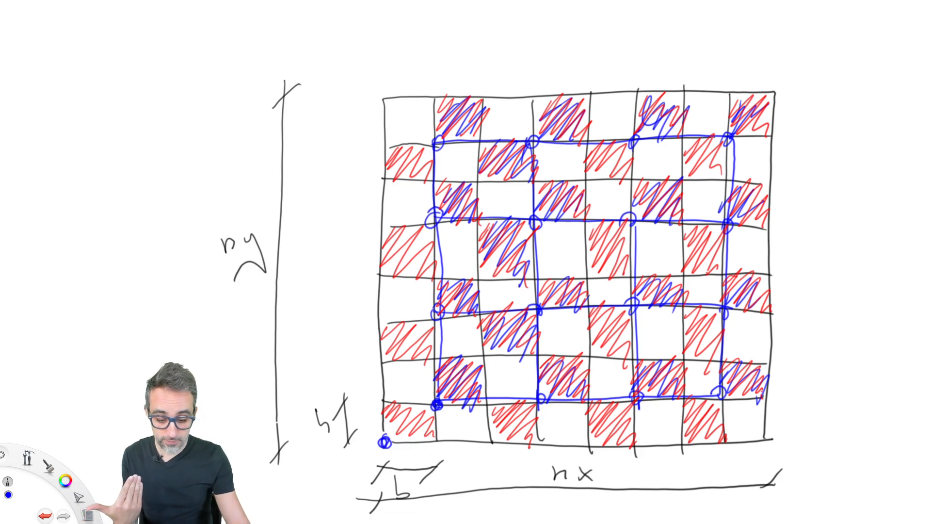
mouse_move(455, 383)
mouse_down()
mouse_move(465, 394)
mouse_move(461, 383)
mouse_move(420, 405)
mouse_up()
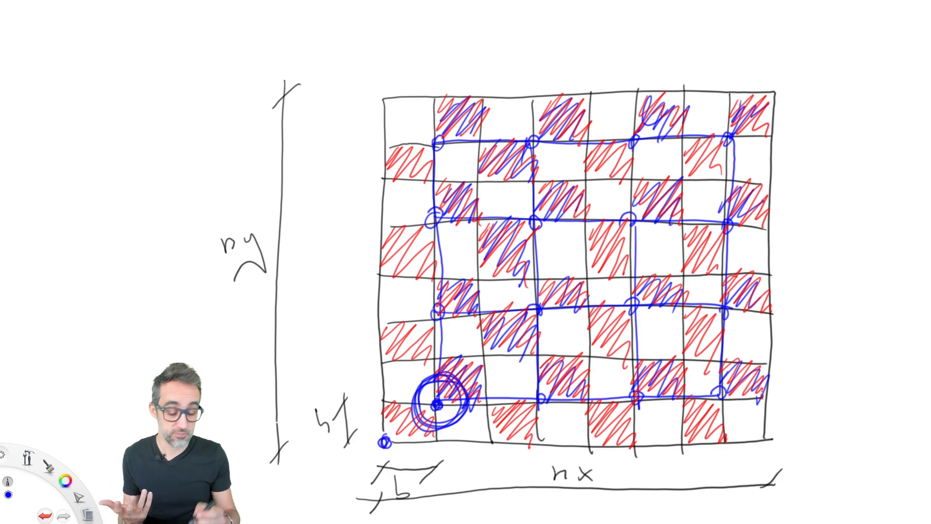
mouse_move(388, 418)
mouse_down()
mouse_move(405, 456)
mouse_move(398, 411)
mouse_up()
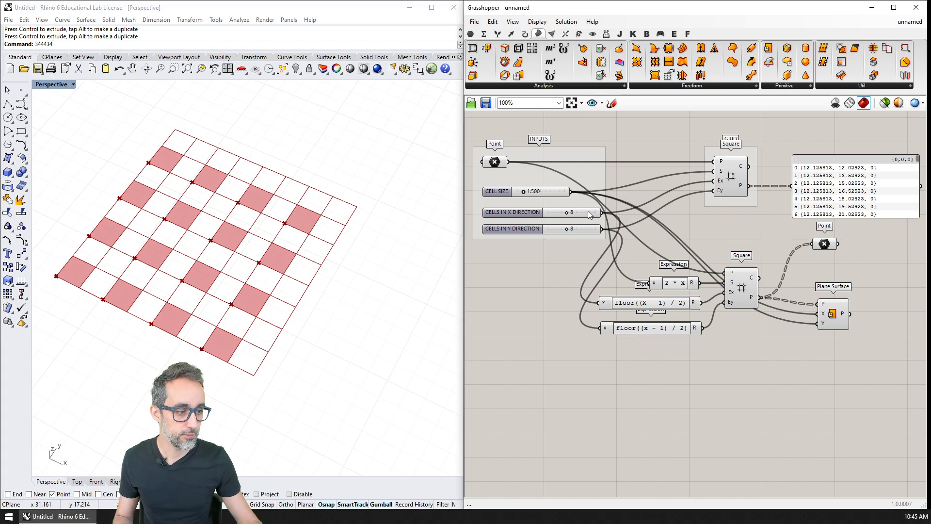
Step: Return to Grasshopper, group the expressions, second Square grid, Point and Plane Surface, and name the group FIRST SET OF CELLS
right_drag(775, 338, 682, 341)
drag(782, 234, 517, 360)
key(ctrl+g)
drag(669, 316, 776, 339)
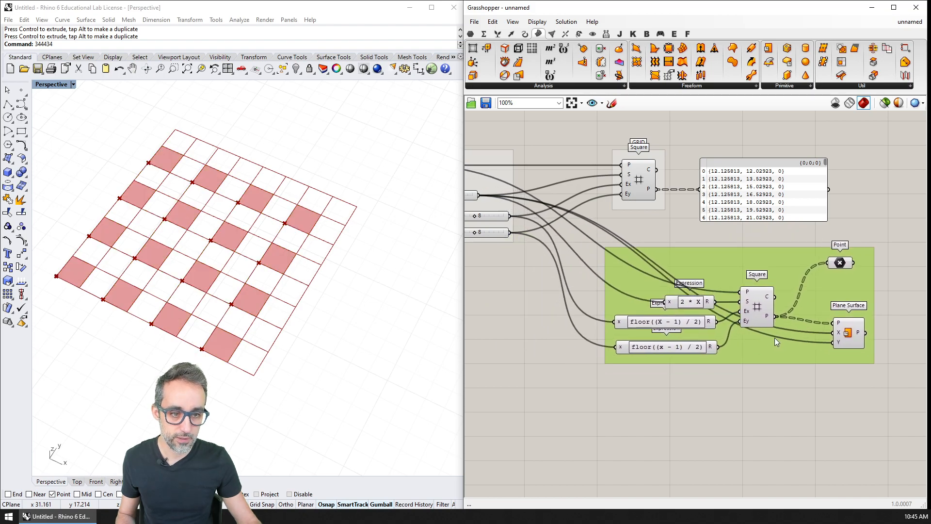
right_click(746, 266)
click(776, 266)
text(FIRST SET OF)
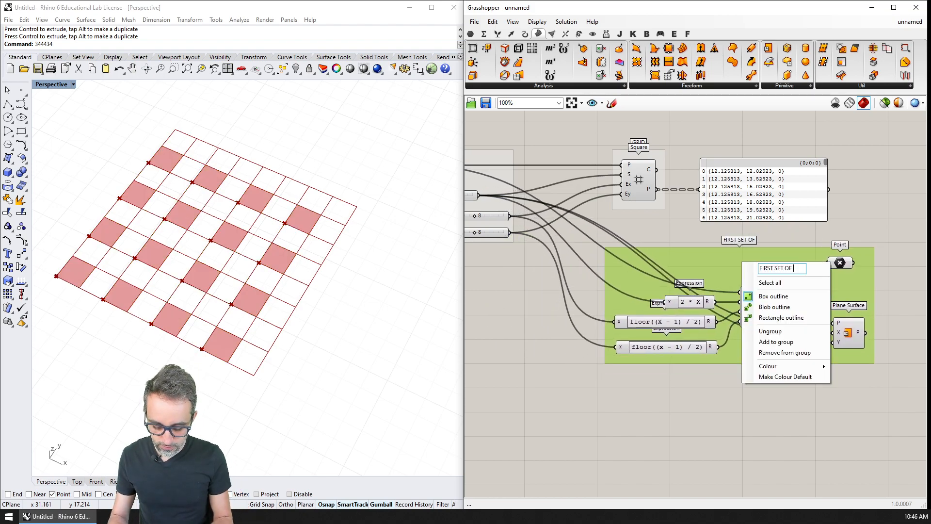
text( CELLS)
key(Return)
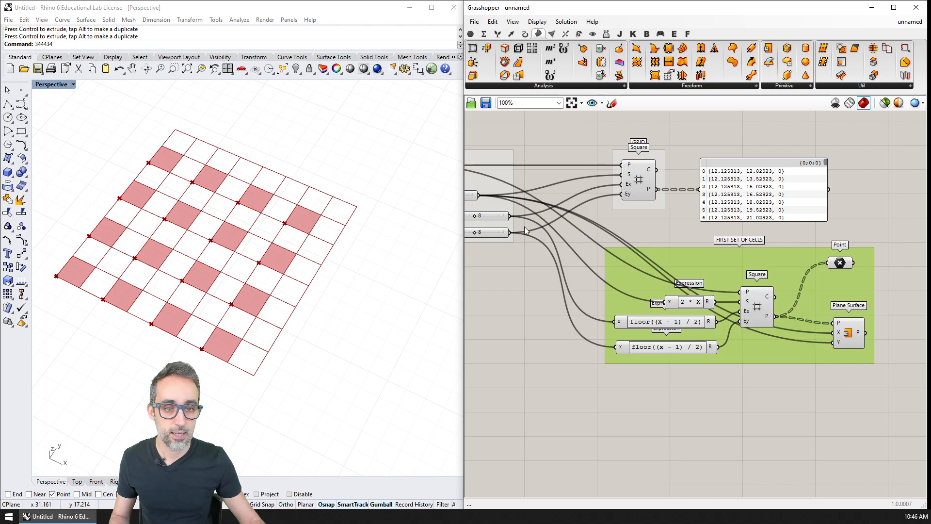
Step: Add a Deconstruct component below the FIRST SET OF CELLS group and feed it the base Point from INPUTS
scroll(670, 153, down, 2)
scroll(647, 255, up, 1)
click(504, 176)
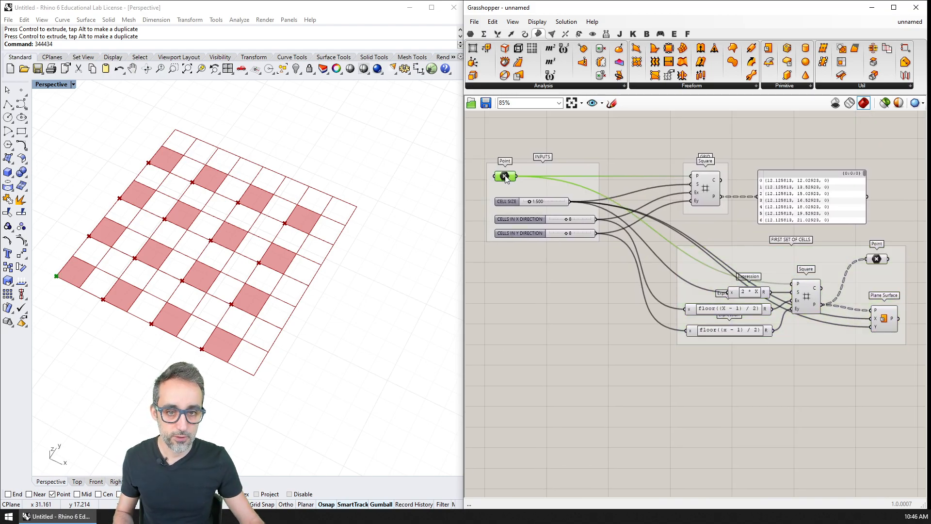
double_click(694, 374)
text(deco)
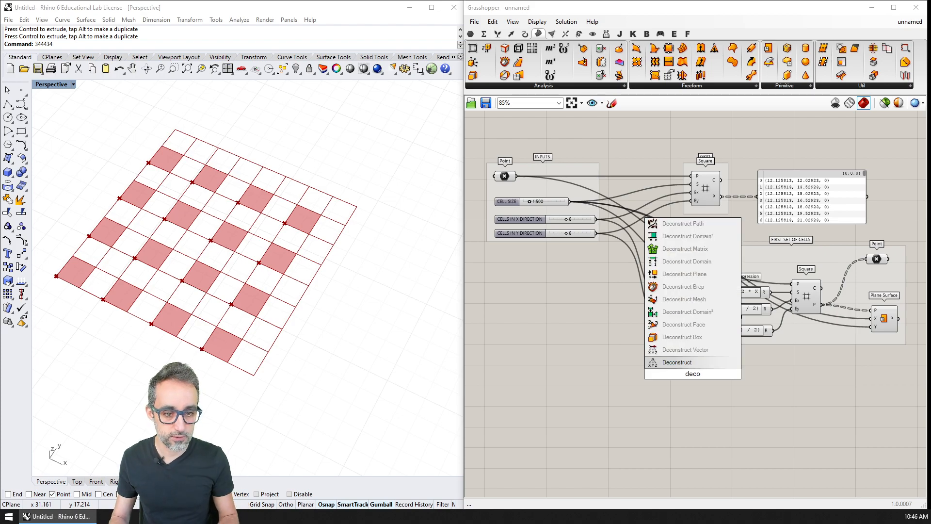
key(Return)
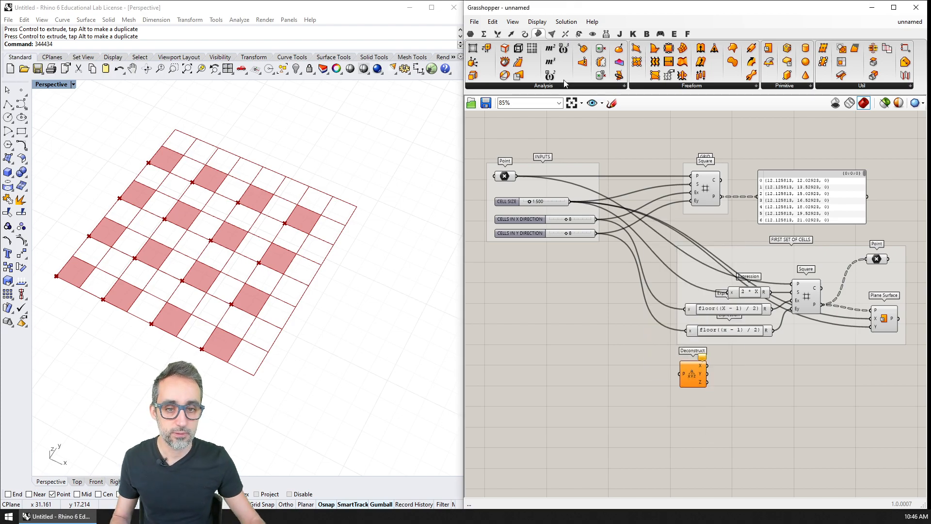
drag(517, 176, 696, 402)
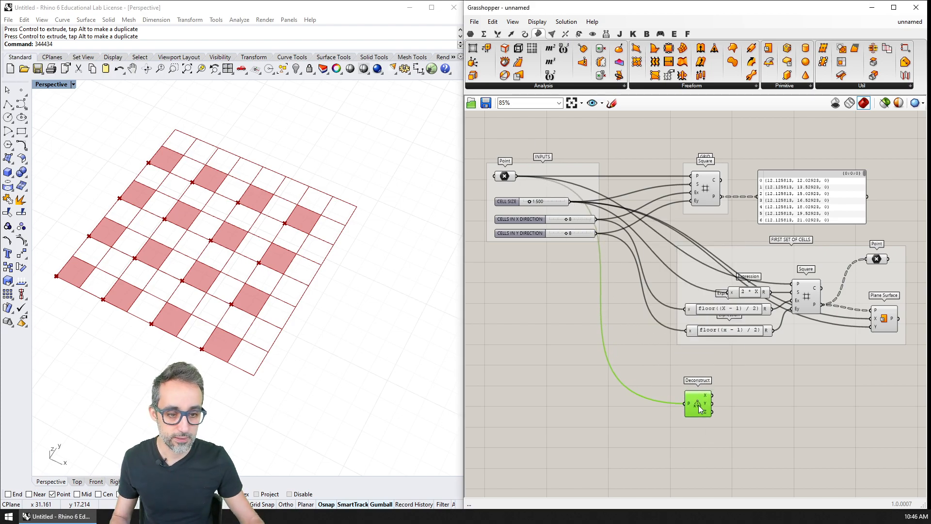
Step: Add an Addition component that sums a deconstructed point coordinate with CELL SIZE
scroll(718, 412, up, 3)
right_drag(749, 420, 541, 342)
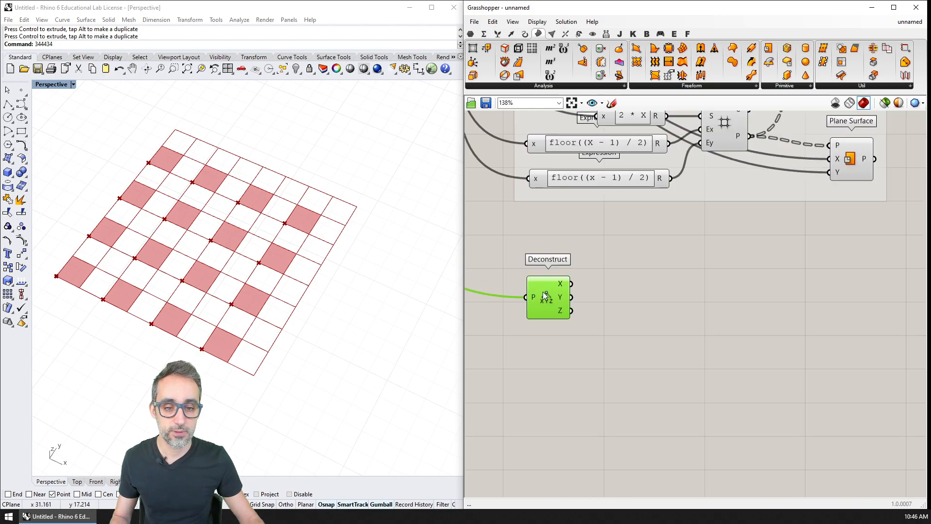
click(587, 288)
double_click(609, 287)
text(add)
key(Return)
scroll(653, 320, down, 2)
right_drag(653, 321, 684, 330)
right_drag(644, 293, 707, 331)
drag(587, 155, 793, 390)
Step: Duplicate the Addition component so both the X and Y coordinates get CELL SIZE added
key(ctrl+c)
key(ctrl+v)
right_drag(796, 408, 713, 369)
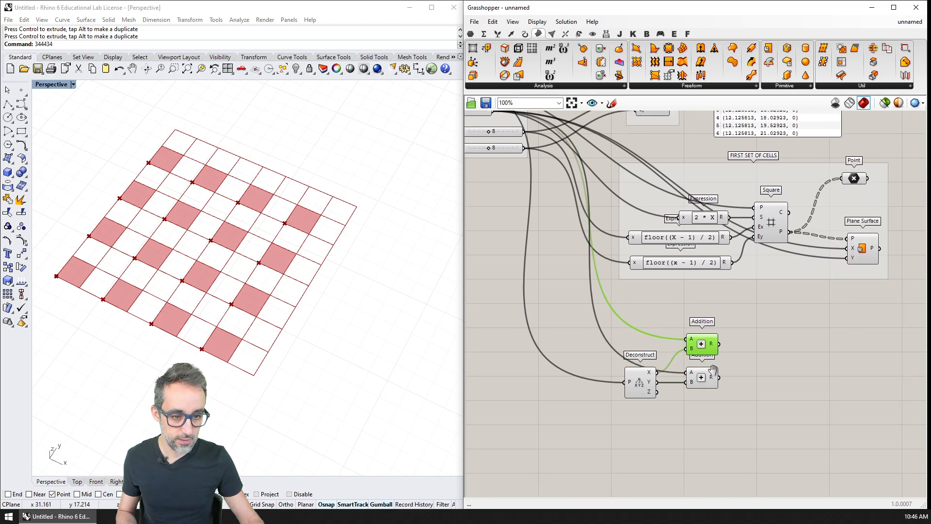
Step: Add a Construct Point component beside the two Additions
double_click(755, 377)
text(constr)
key(Up)
key(Up)
key(Up)
key(Up)
key(Up)
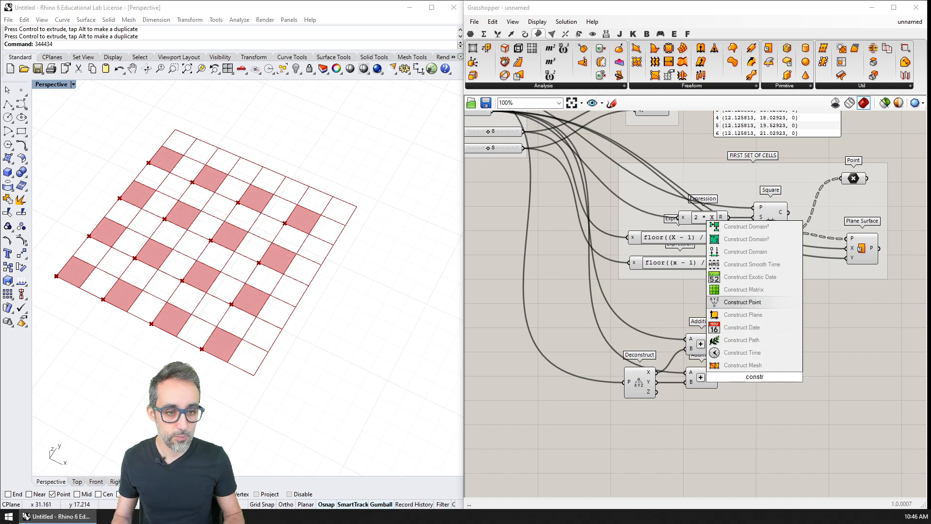
key(Return)
right_drag(755, 377, 707, 335)
scroll(707, 335, up, 3)
click(733, 341)
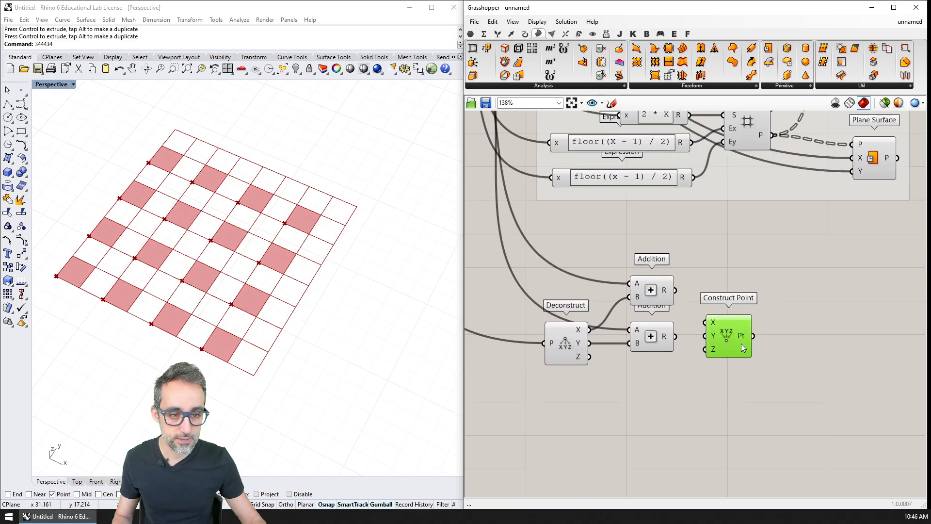
Step: Wire the two sums into Construct Point's X and Y, and the deconstructed Z into its Z, then inspect the offset point
drag(725, 313, 735, 327)
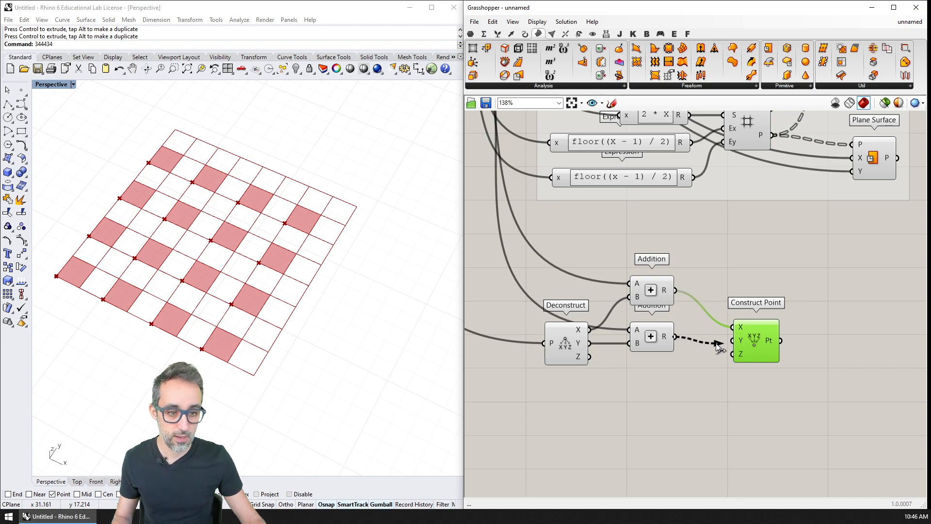
drag(590, 357, 734, 355)
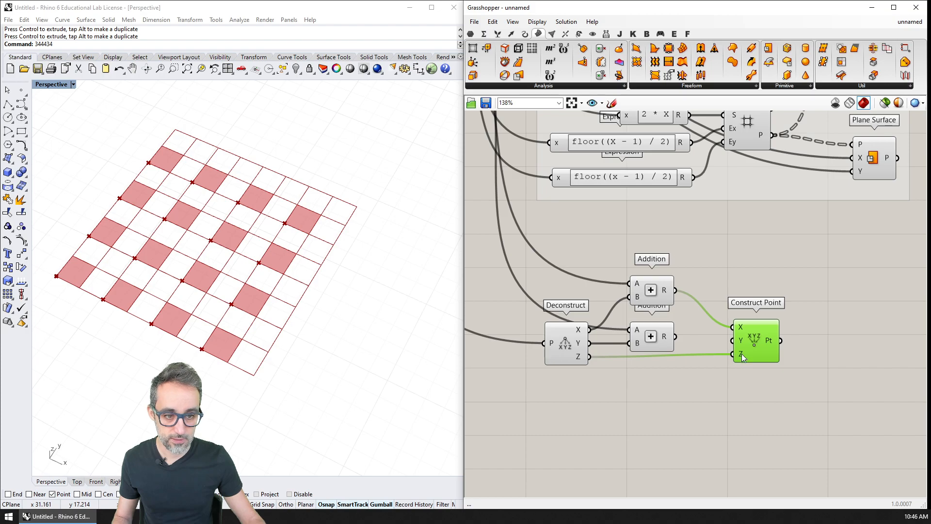
drag(675, 336, 733, 340)
right_drag(308, 332, 158, 270)
scroll(159, 270, up, 2)
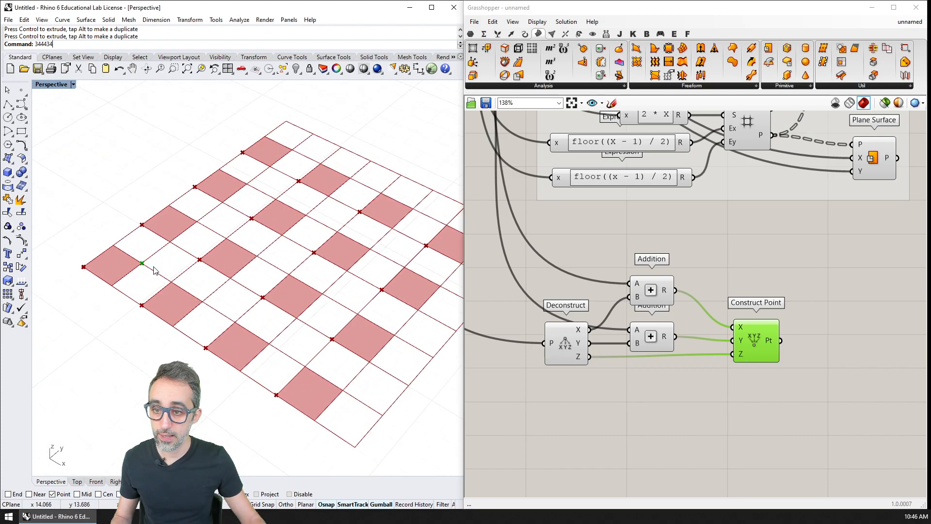
click(751, 342)
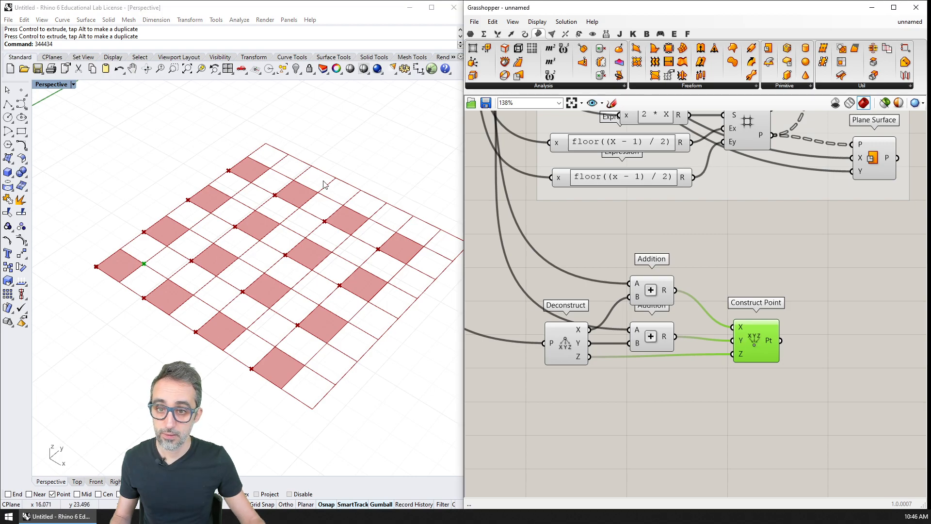
right_drag(158, 259, 221, 291)
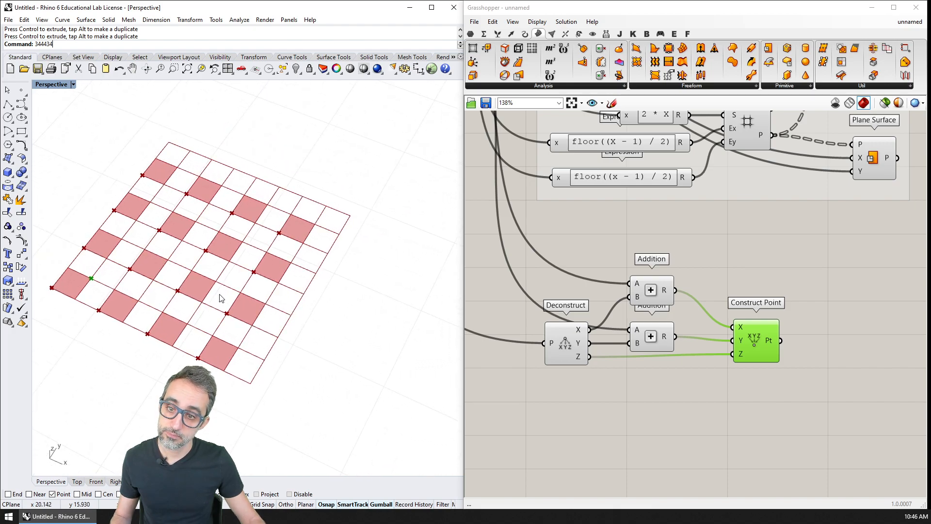
Step: Duplicate the FIRST SET OF CELLS group and place the copy beside Construct Point
scroll(636, 321, down, 4)
drag(770, 286, 534, 164)
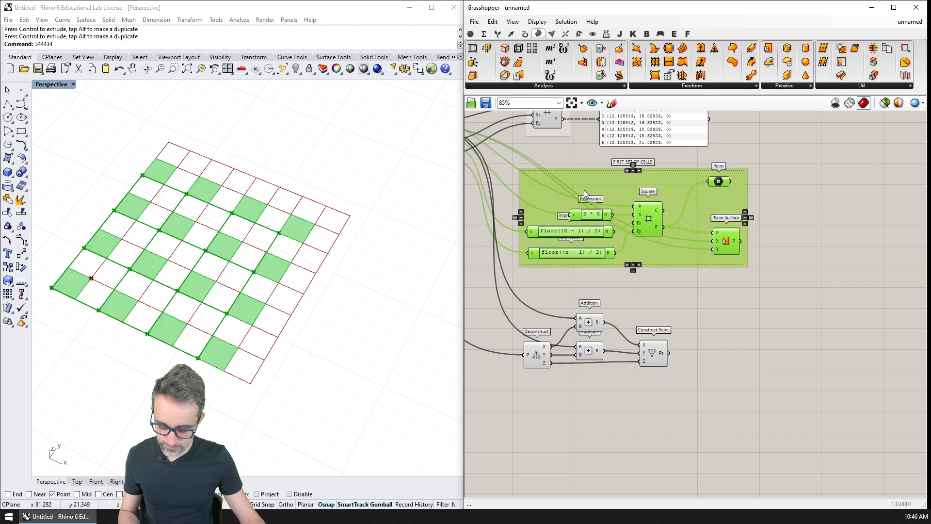
key(ctrl+c)
key(ctrl+v)
right_drag(662, 232, 637, 217)
drag(649, 238, 825, 376)
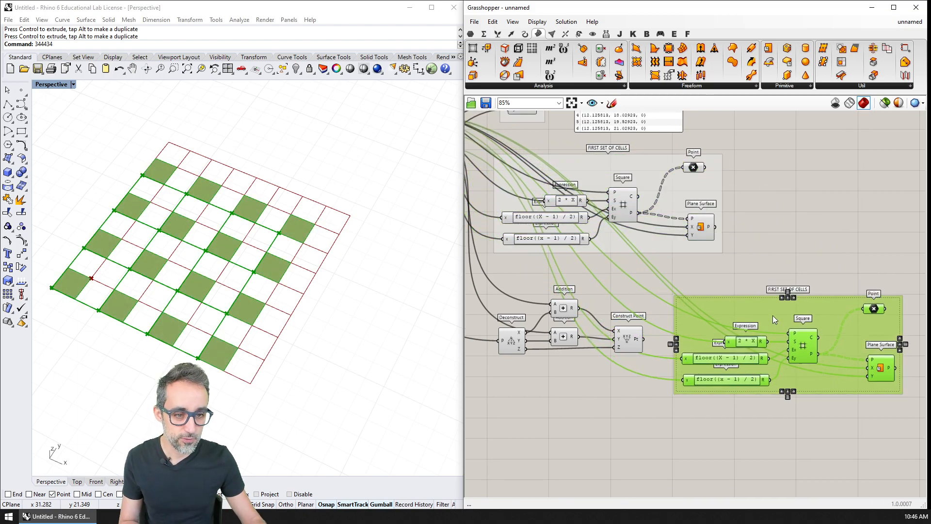
Step: Remove the group frame from the duplicated components and arrange them beside Construct Point
click(750, 277)
click(747, 313)
key(Delete)
right_drag(746, 312, 729, 277)
right_drag(629, 263, 649, 272)
scroll(649, 272, up, 1)
right_drag(815, 287, 703, 281)
drag(866, 265, 645, 352)
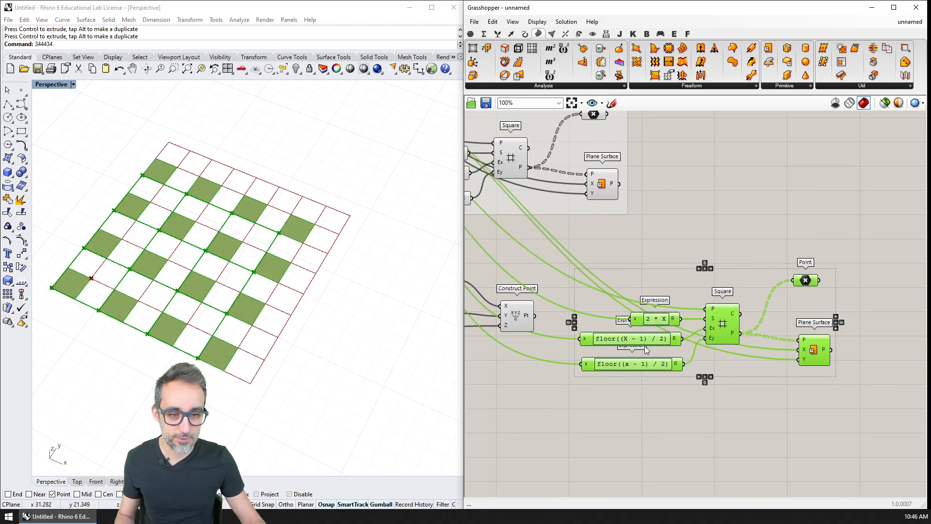
drag(654, 315, 651, 303)
right_drag(652, 304, 737, 297)
Step: Move the offset-point components lower and connect Construct Point's output to the P input of the duplicated Square grid
scroll(736, 298, down, 1)
click(548, 346)
drag(490, 249, 660, 378)
drag(625, 313, 627, 336)
right_drag(669, 378, 619, 398)
click(652, 377)
scroll(616, 373, up, 2)
drag(586, 340, 782, 286)
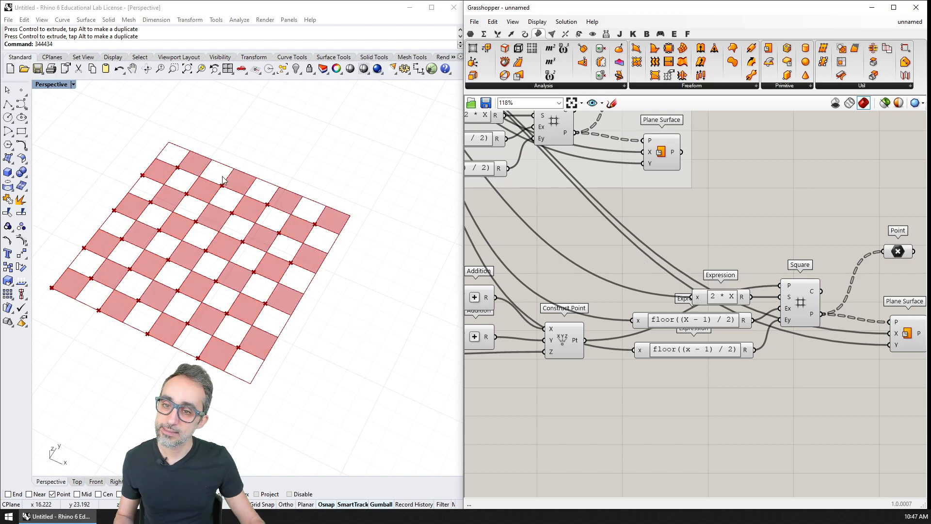
Step: Test the full checkerboard with CELLS IN X DIRECTION raised by one cell
right_drag(586, 272, 515, 265)
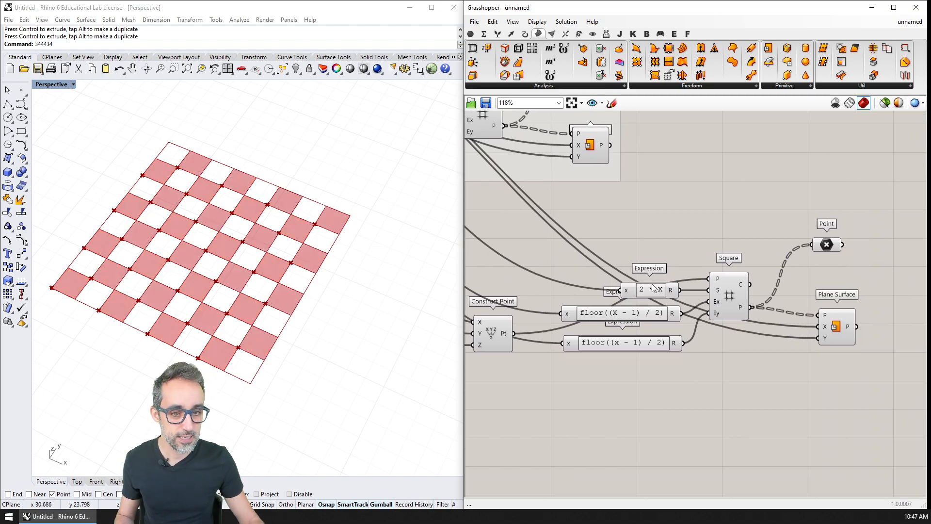
right_drag(580, 290, 653, 317)
scroll(602, 309, down, 3)
right_drag(475, 249, 640, 324)
scroll(543, 234, up, 4)
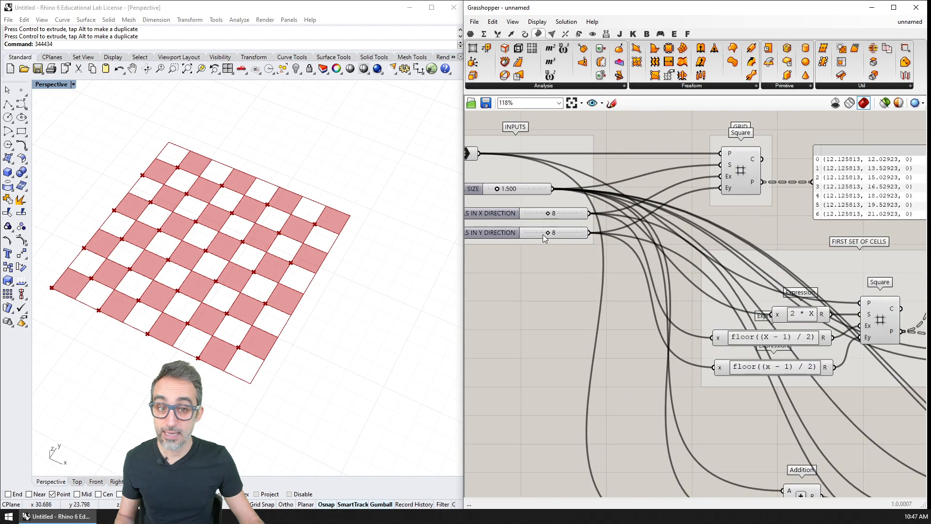
right_drag(543, 224, 577, 235)
drag(583, 219, 587, 219)
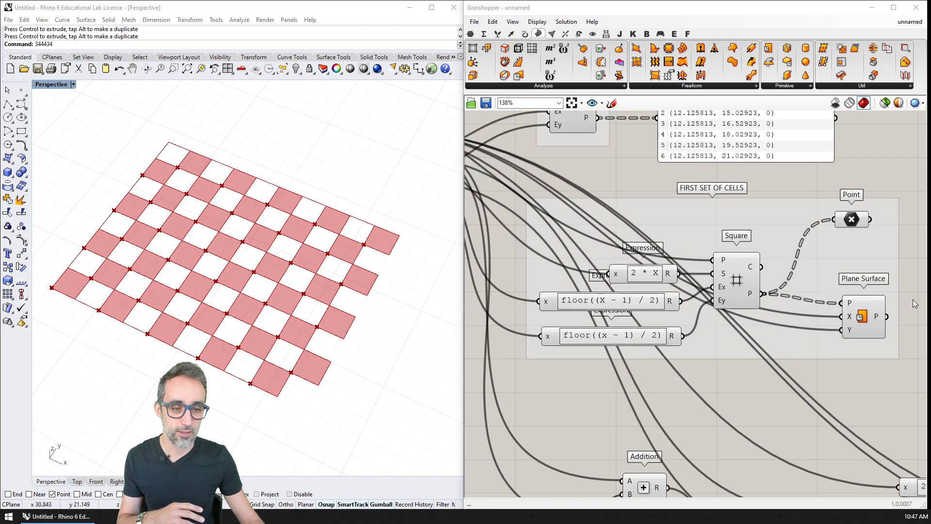
Step: Change the expression feeding the second Square grid's Ex input to floor((X - 2) / 2)
click(763, 385)
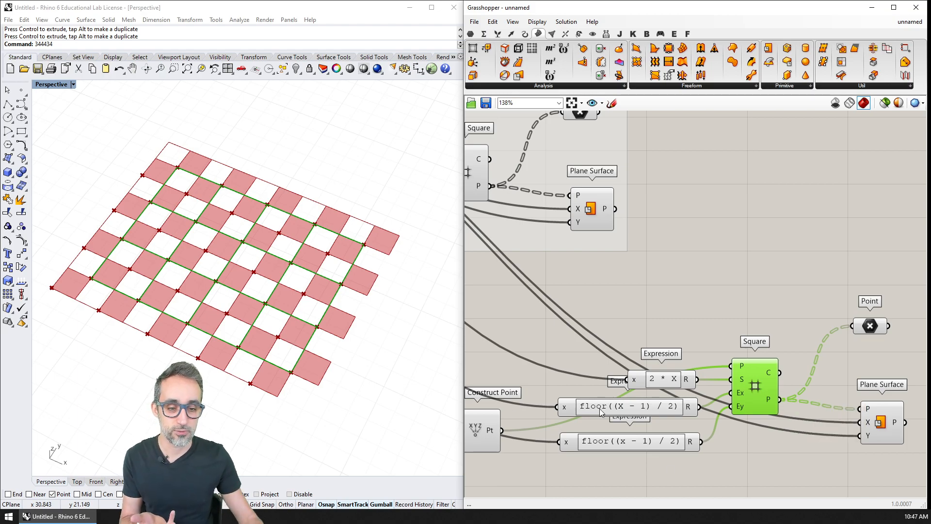
right_drag(616, 396, 641, 309)
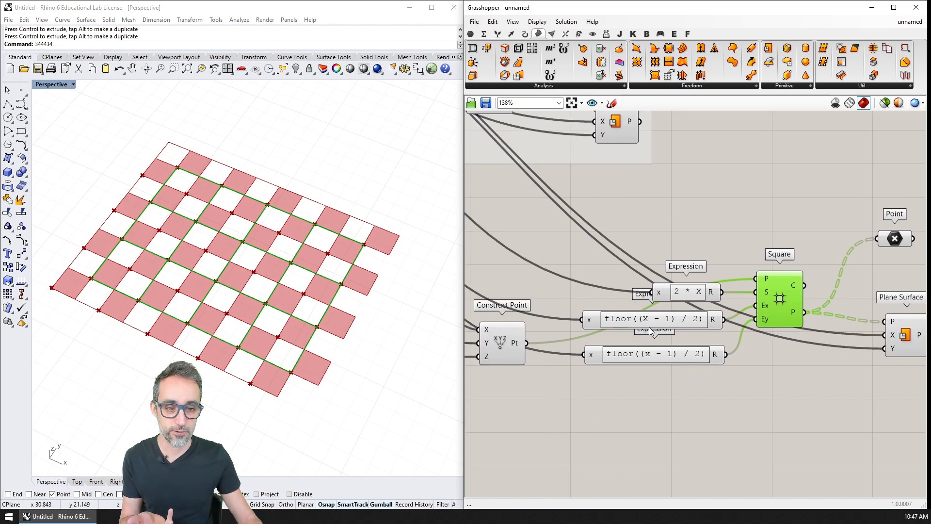
scroll(695, 342, down, 1)
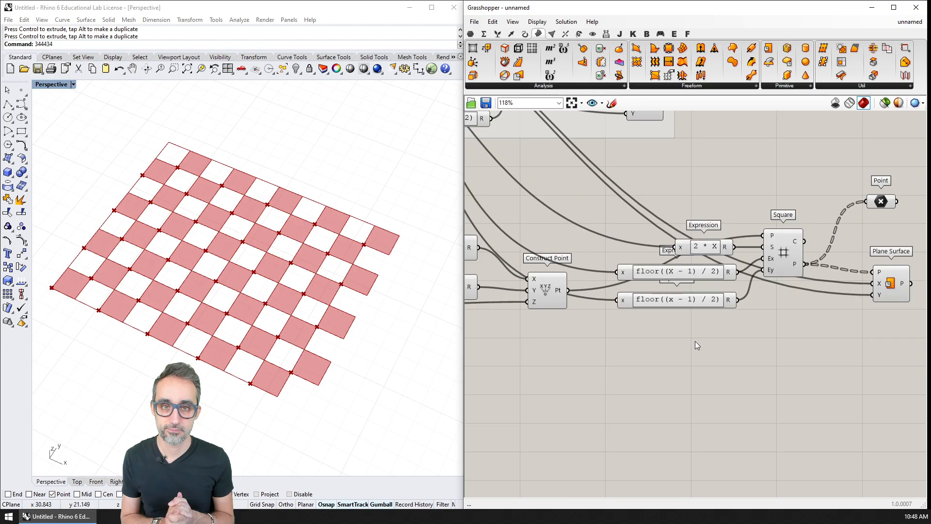
scroll(696, 325, up, 1)
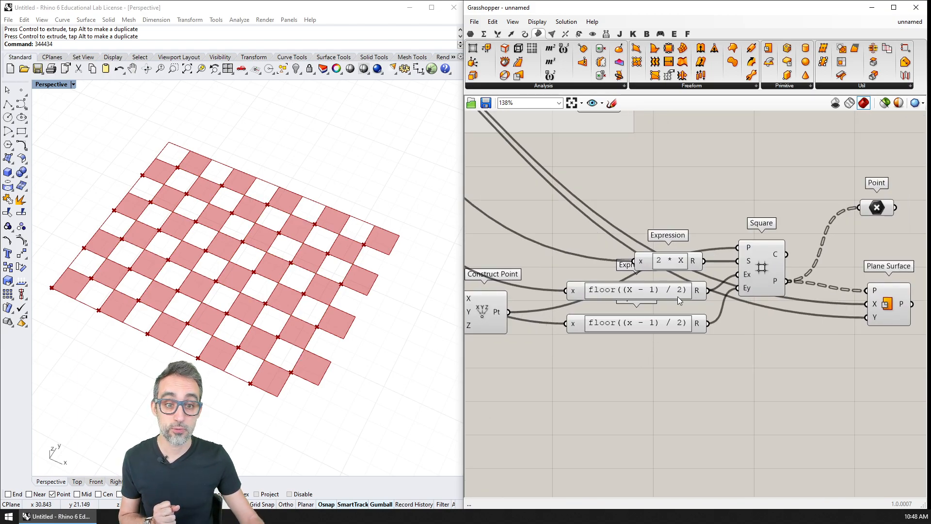
scroll(677, 299, up, 2)
double_click(609, 274)
click(616, 291)
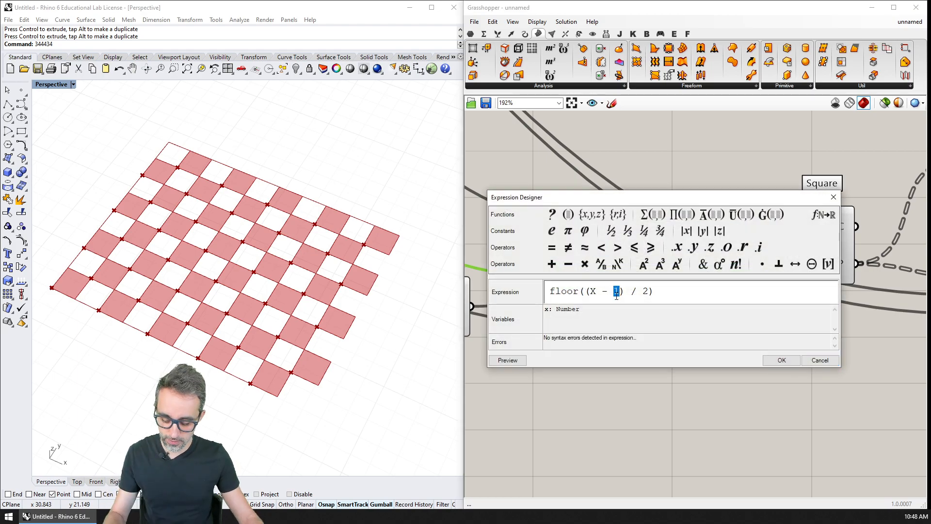
click(778, 361)
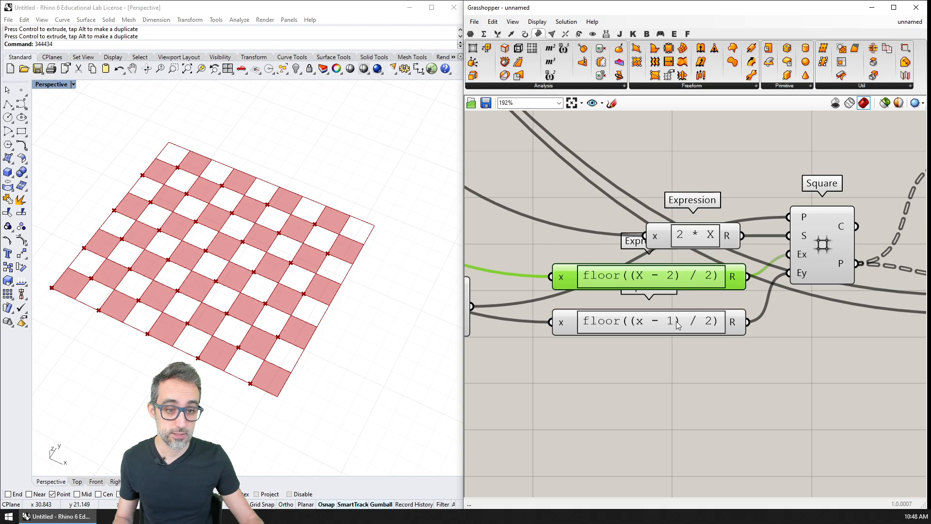
Step: Change the expression feeding the second Square grid's Ey input to floor((x - 2) / 2)
double_click(679, 324)
click(628, 332)
text(2)
click(794, 400)
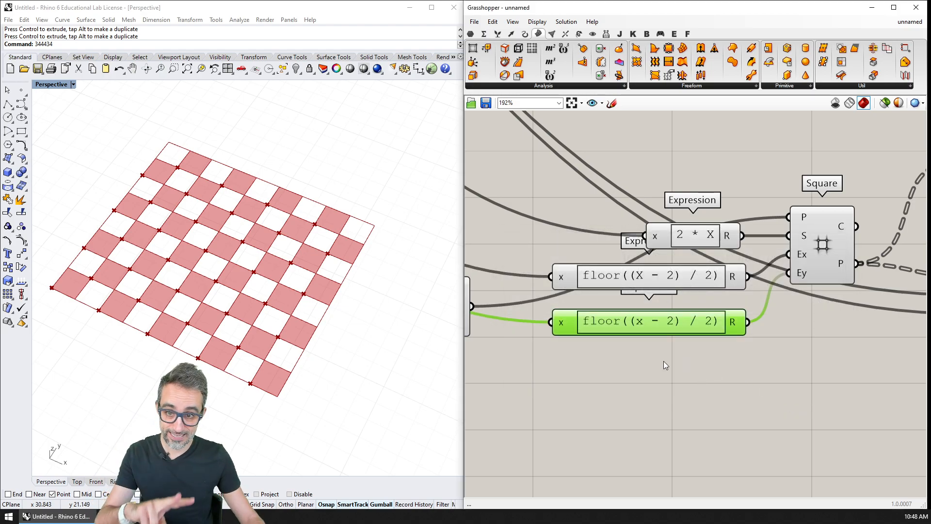
Step: Highlight the second Plane Surface and lower CELLS IN X DIRECTION by one cell to test the checkerboard
right_drag(640, 332, 749, 352)
scroll(720, 314, down, 1)
scroll(719, 314, down, 4)
right_drag(818, 353, 765, 318)
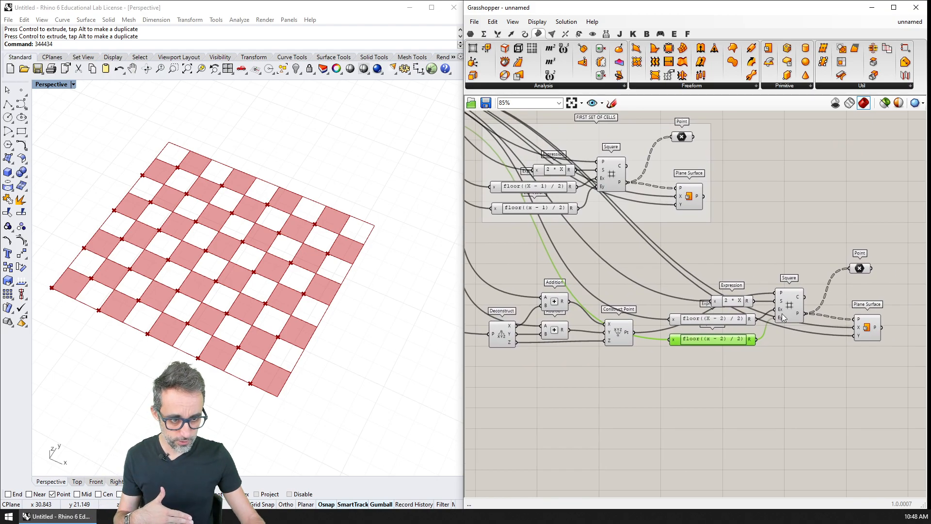
click(868, 327)
scroll(640, 275, down, 2)
right_drag(641, 276, 741, 322)
right_drag(648, 270, 759, 308)
right_drag(705, 294, 715, 308)
scroll(667, 243, up, 6)
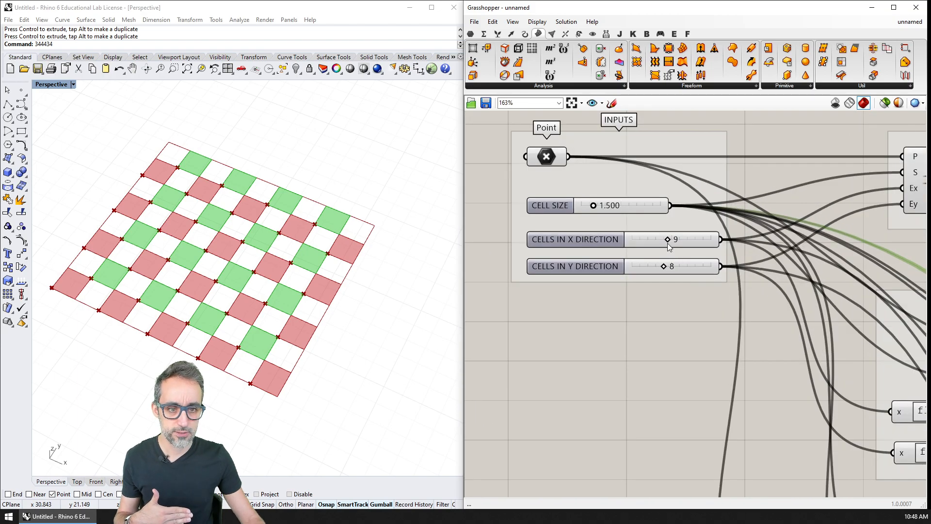
drag(668, 243, 665, 265)
right_drag(676, 274, 540, 246)
Step: Delete the Point components connected to the P outputs of both Square grids
right_drag(825, 413, 494, 193)
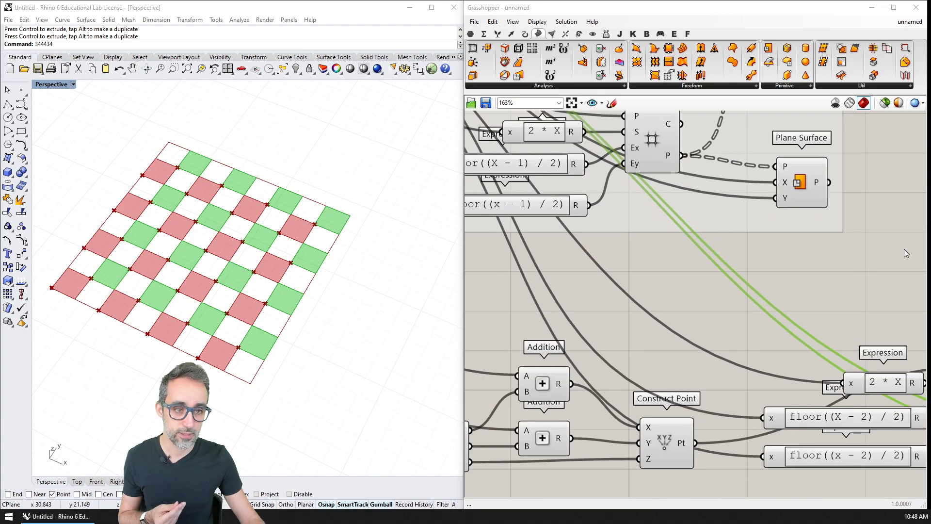
right_drag(905, 249, 741, 252)
scroll(741, 252, down, 4)
drag(801, 242, 763, 285)
key(Delete)
Step: Highlight the first and second Plane Surface components in turn to compare their cells on the board
click(629, 218)
right_drag(628, 228, 713, 261)
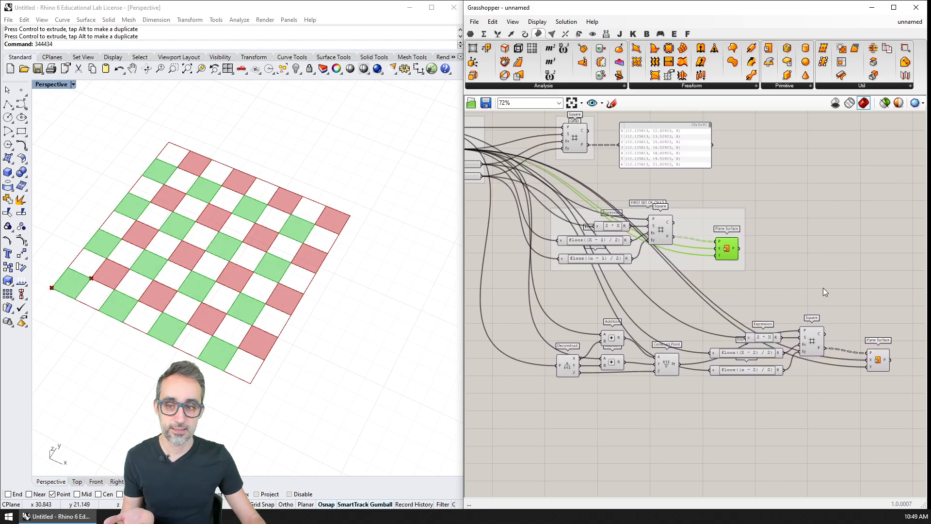
click(879, 361)
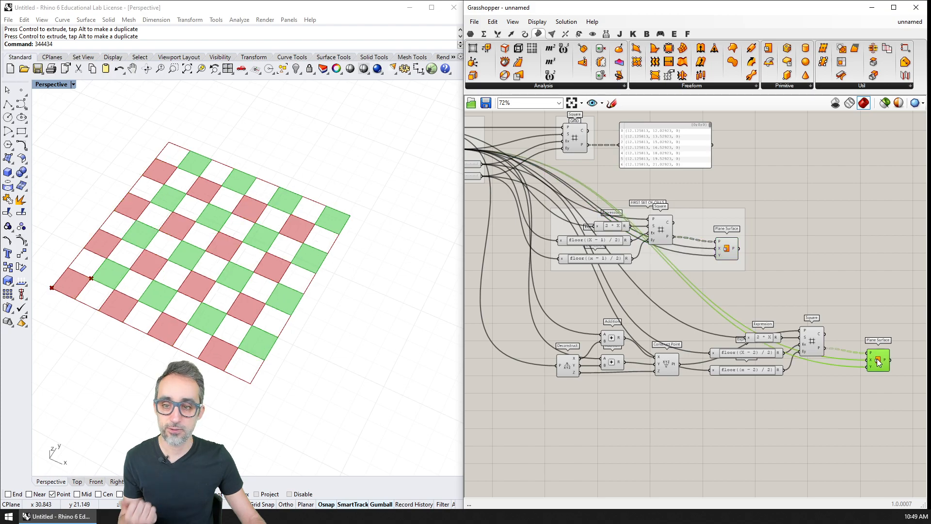
click(836, 313)
Step: Group all offset-point, expression, Square and Plane Surface components of the second cell set
right_drag(836, 313, 817, 277)
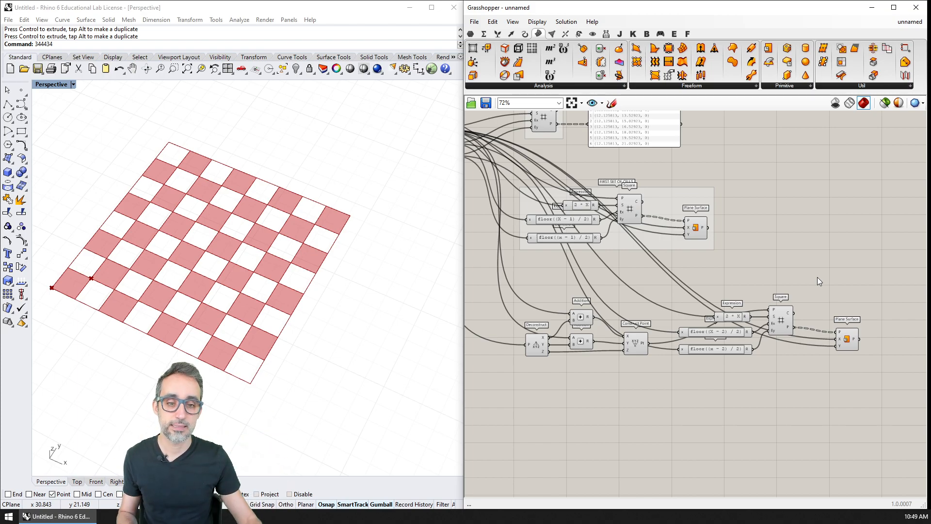
drag(548, 298, 882, 403)
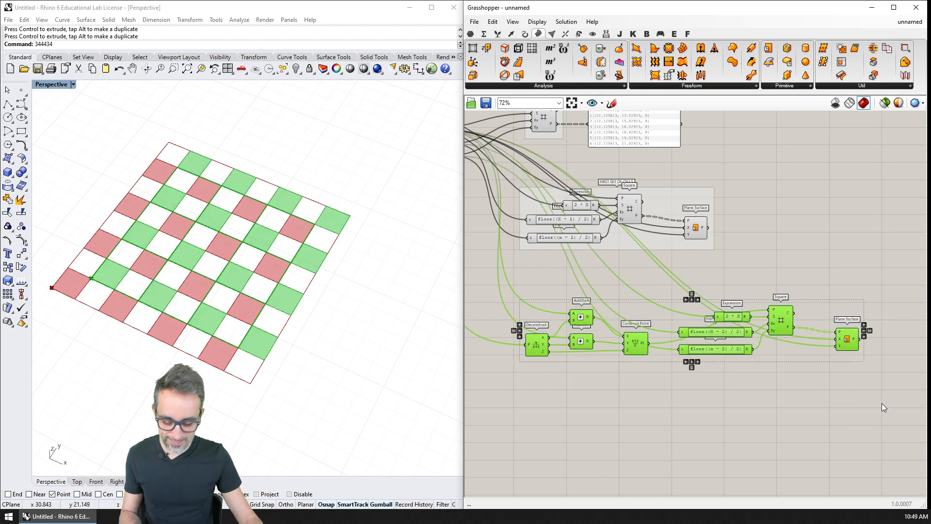
click(693, 391)
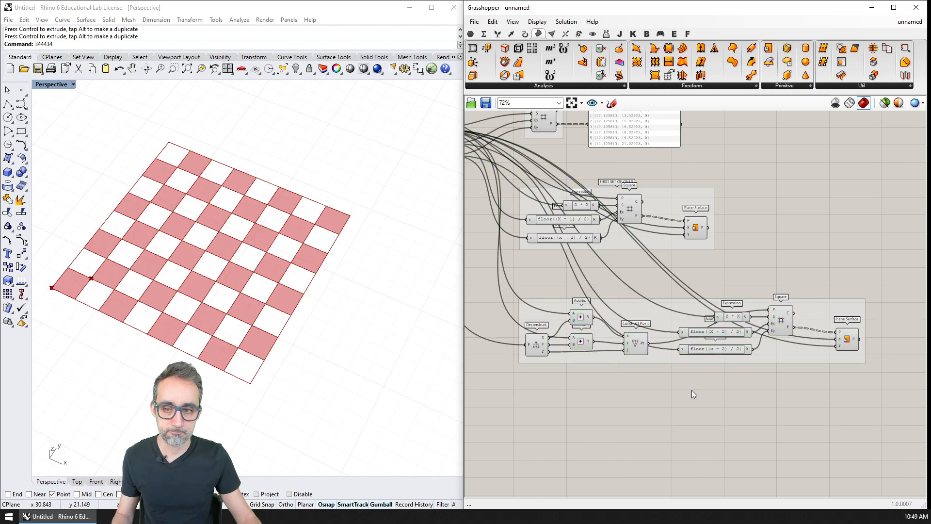
Step: Turn off the preview of the Square grids in both cell-set groups
click(630, 210)
key(ctrl+q)
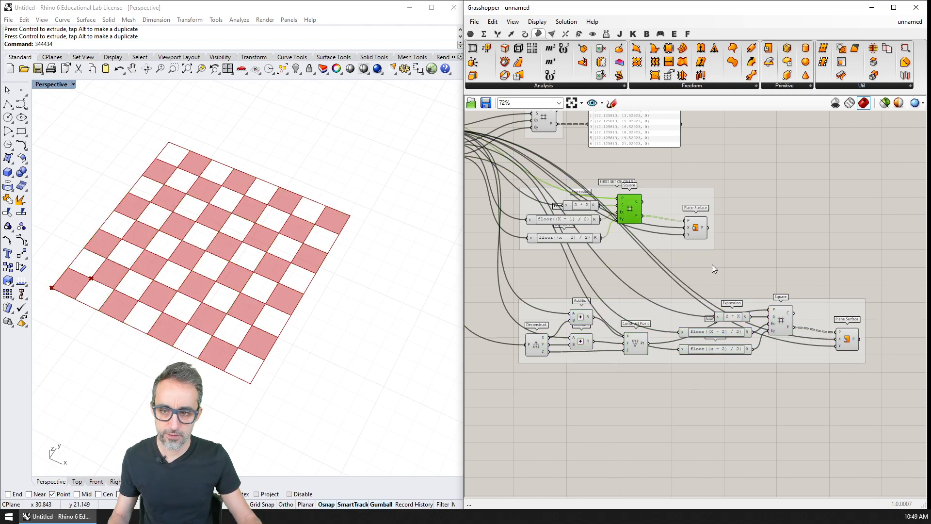
click(783, 321)
click(787, 270)
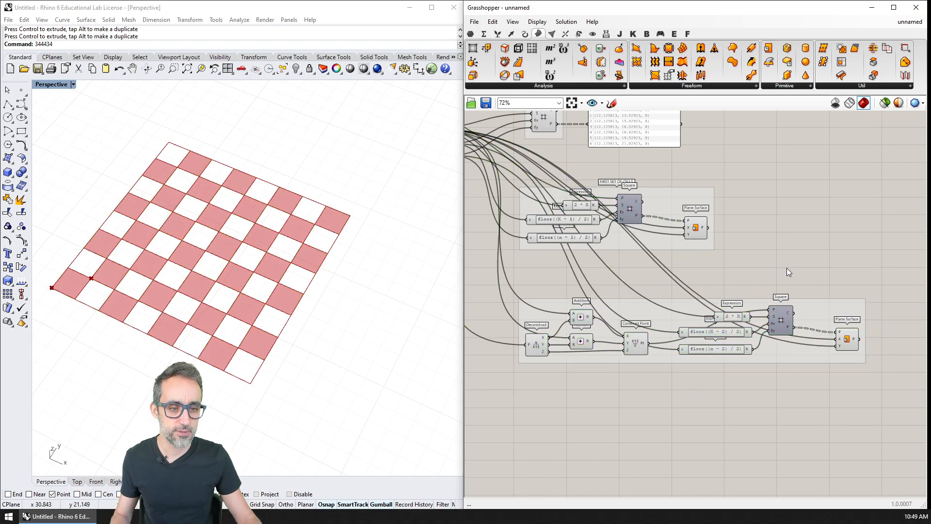
Step: Name the new group SECOND SET OF CELLS
right_click(665, 305)
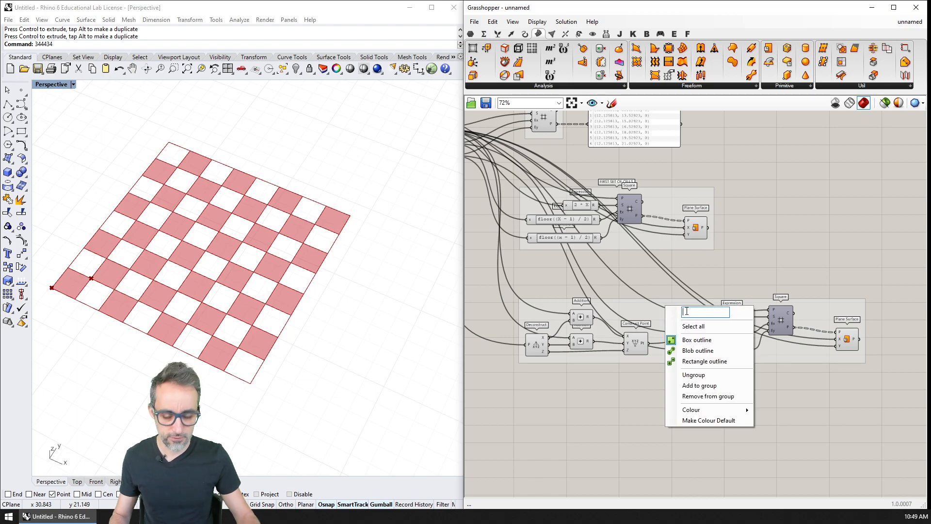
text(SECON)
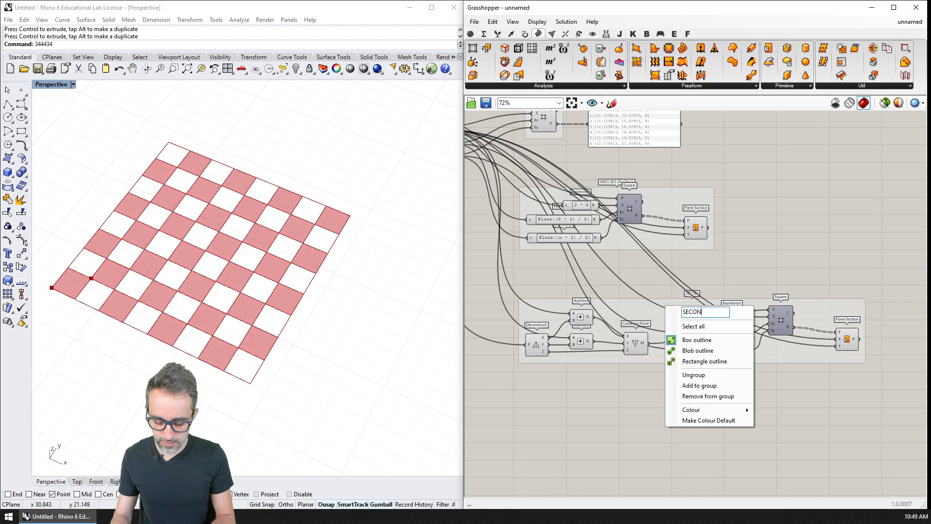
text(D SET OF CELLS)
key(Return)
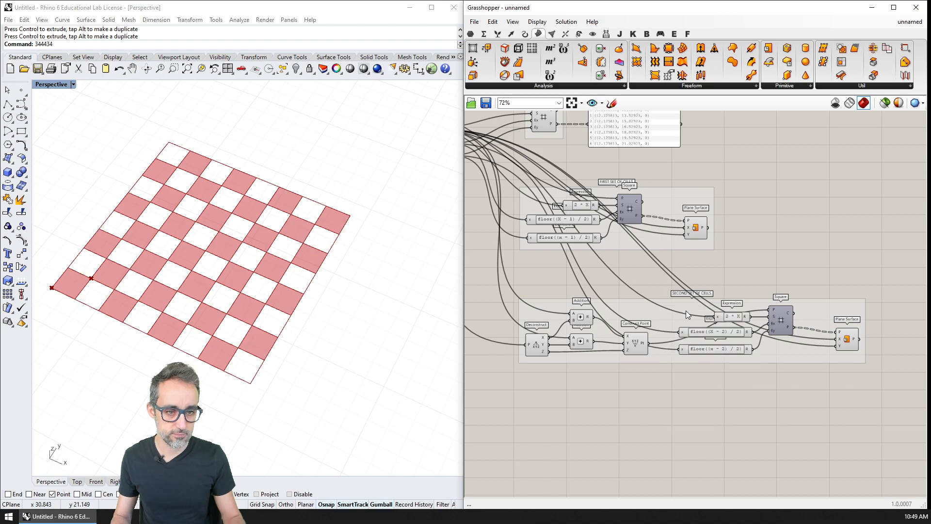
scroll(765, 341, up, 2)
right_drag(758, 300, 763, 280)
right_drag(288, 275, 318, 261)
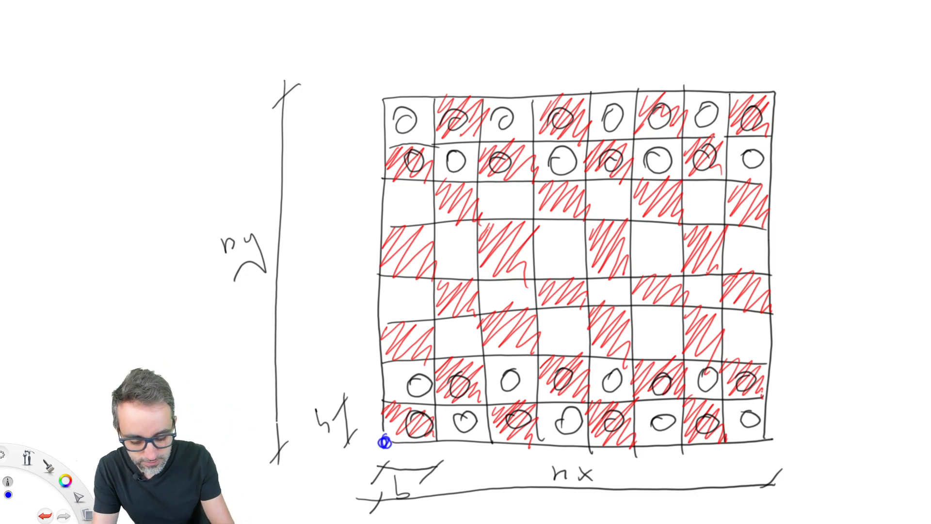
Step: In the whiteboard sketch, draw blue grid lines connecting the checker circles of the lower two board rows
mouse_move(419, 391)
mouse_down()
mouse_move(419, 426)
mouse_move(432, 383)
mouse_move(749, 380)
mouse_move(732, 423)
mouse_move(420, 415)
mouse_up()
drag(454, 383, 462, 421)
drag(510, 378, 516, 420)
drag(563, 378, 572, 422)
drag(612, 383, 616, 425)
drag(662, 382, 669, 424)
drag(706, 380, 709, 424)
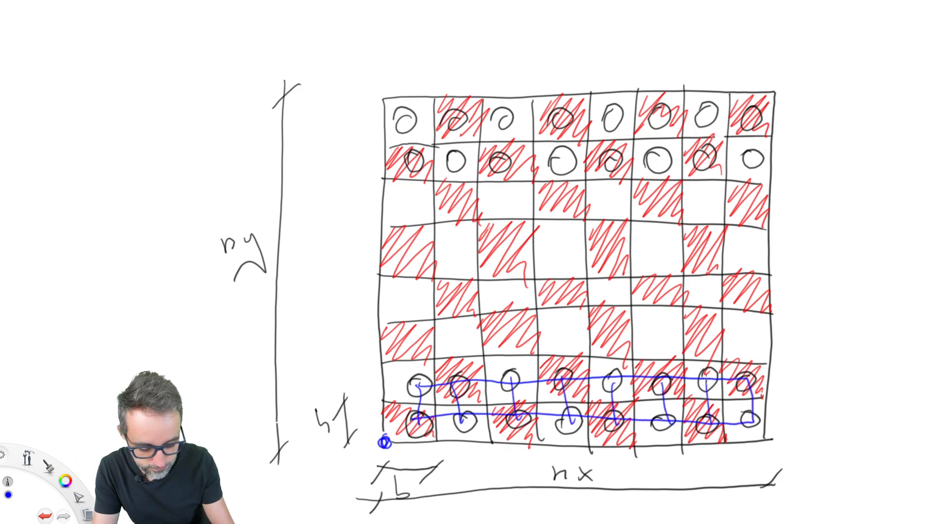
Step: Mark the centre points of the checker circles in the lower two rows with blue dots
mouse_move(417, 382)
mouse_down()
mouse_move(421, 422)
mouse_move(465, 420)
mouse_up()
drag(455, 382, 513, 383)
drag(510, 407, 513, 416)
drag(558, 377, 562, 382)
drag(563, 412, 567, 418)
drag(607, 379, 610, 383)
drag(614, 416, 616, 421)
drag(661, 380, 661, 382)
drag(663, 414, 667, 416)
drag(702, 376, 704, 378)
drag(704, 417, 710, 423)
drag(742, 380, 752, 420)
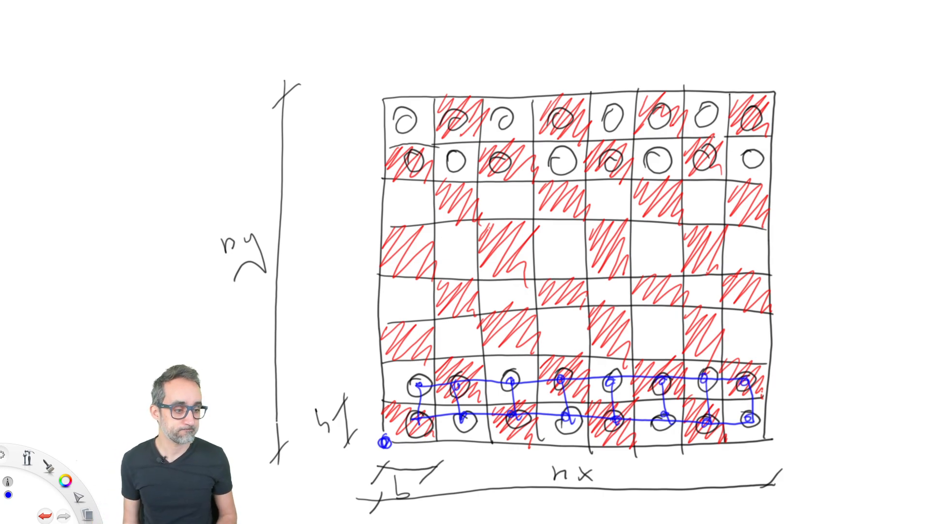
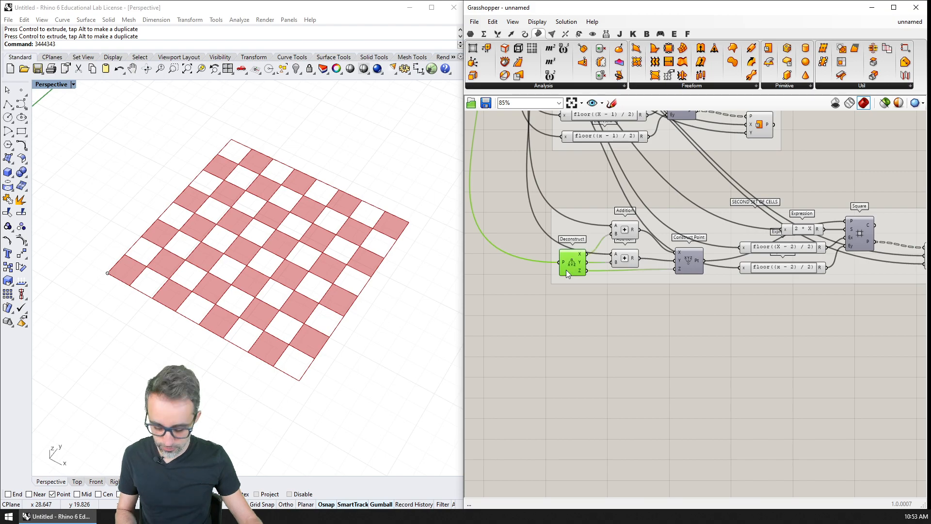
Step: Copy the Deconstruct component below the SECOND SET OF CELLS group and feed its X output into the x input of a new Expression
alt+drag(566, 270, 572, 364)
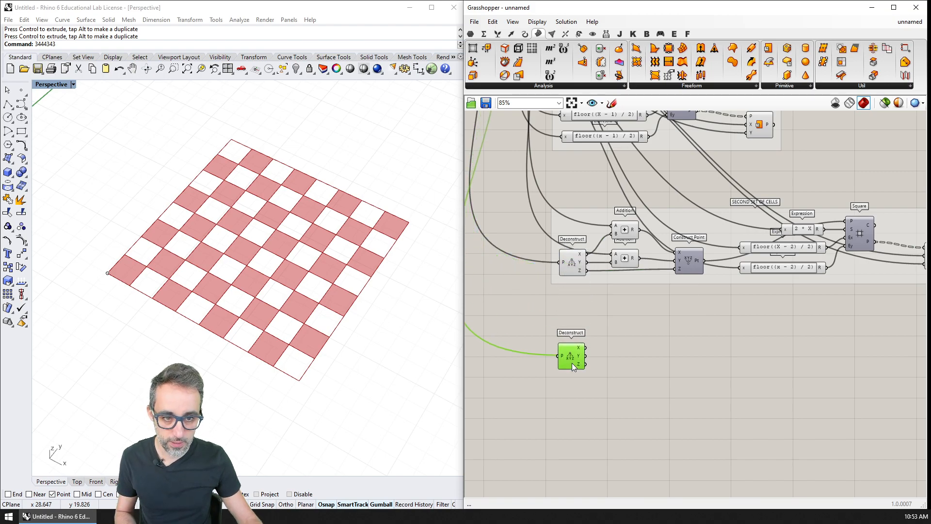
scroll(575, 354, up, 3)
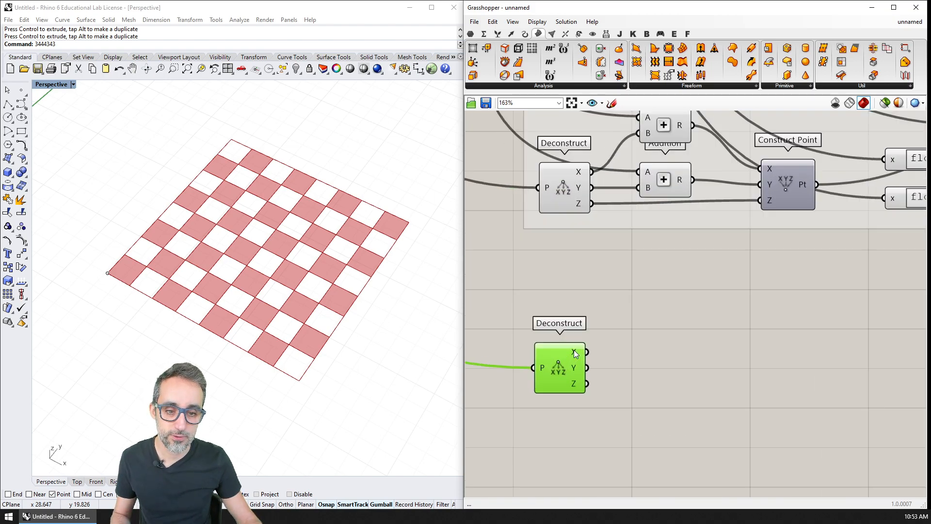
double_click(633, 335)
text(ex)
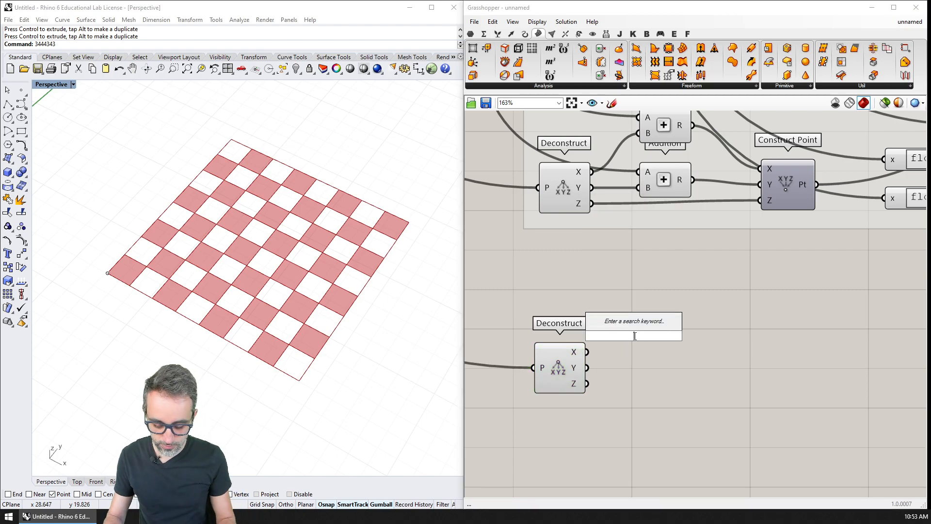
text(pression)
key(Return)
drag(634, 338, 737, 322)
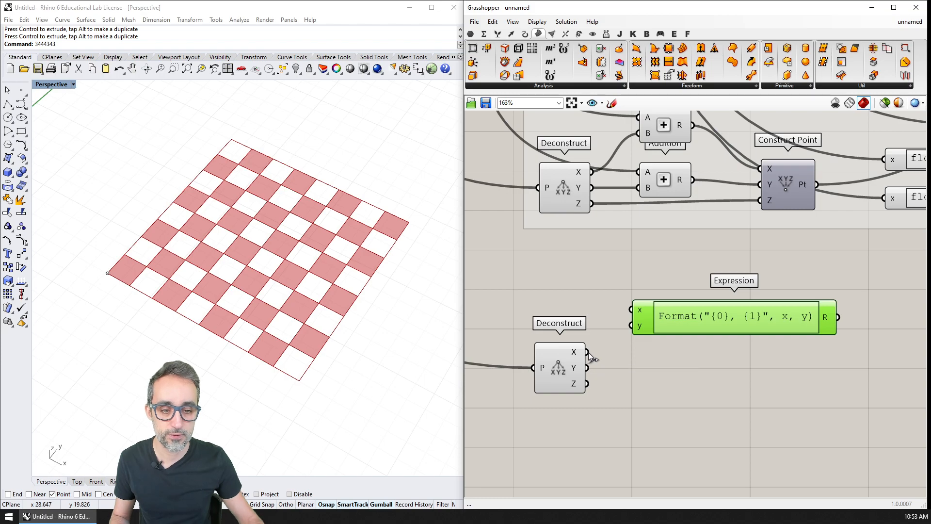
drag(588, 352, 626, 313)
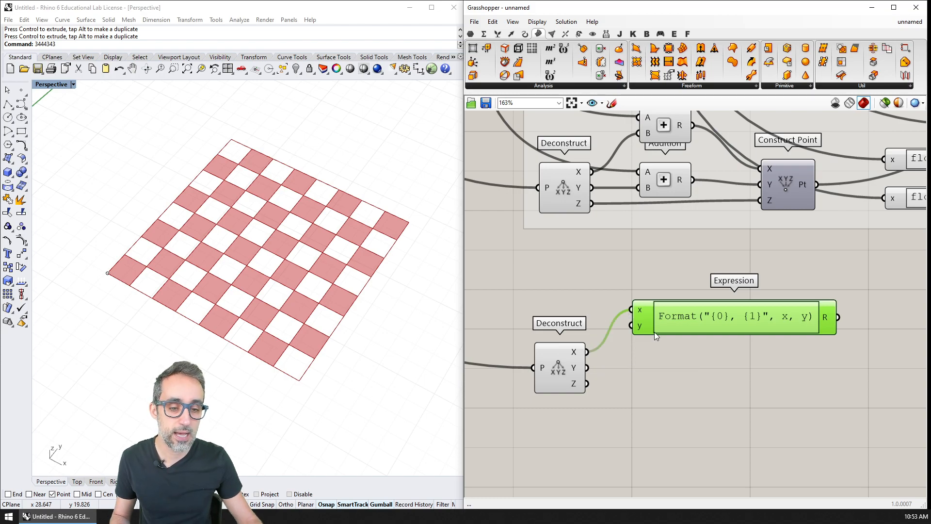
Step: Rename the new Expression's y input to cellSize
scroll(653, 333, up, 5)
right_click(624, 318)
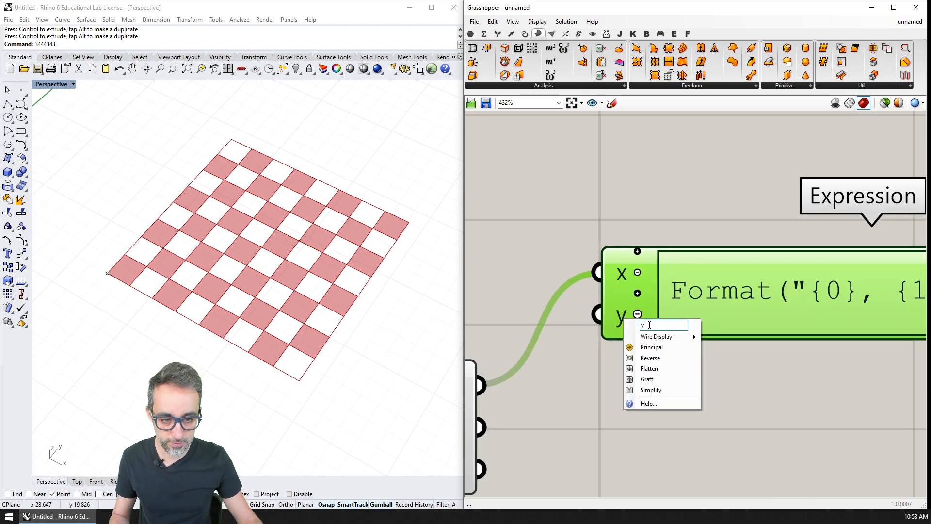
text(cellSize)
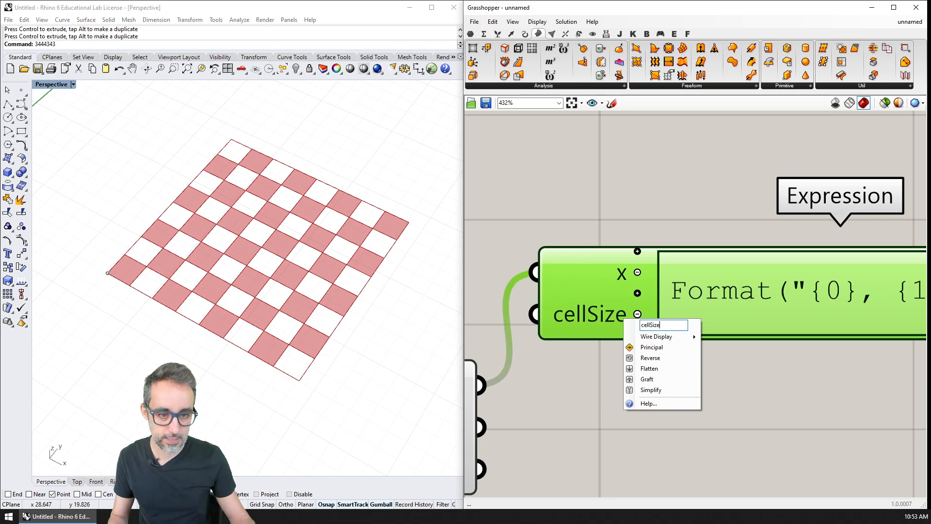
key(Return)
Step: Set the Expression's formula to x + 0.5 * cellSize
scroll(639, 338, down, 3)
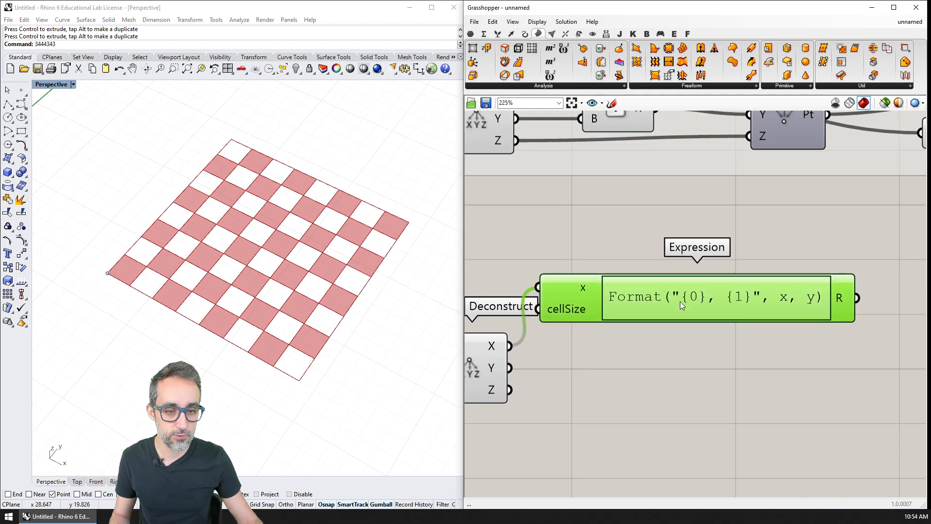
double_click(697, 313)
drag(715, 315, 471, 286)
text(x )
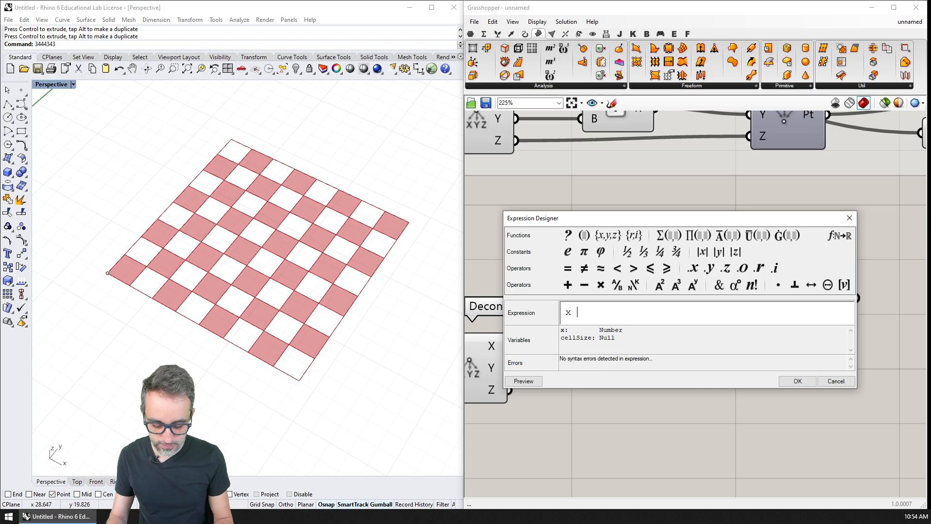
text(+ 0.5 *)
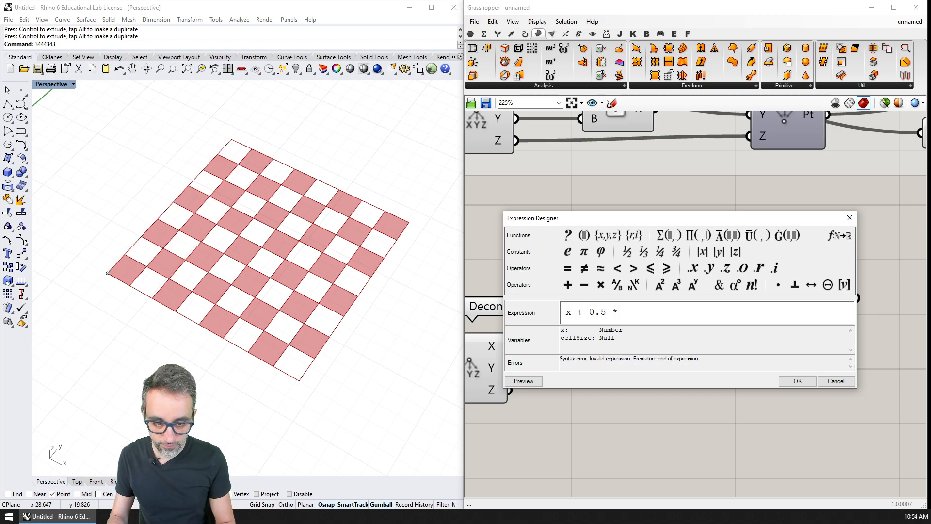
text( cellSize)
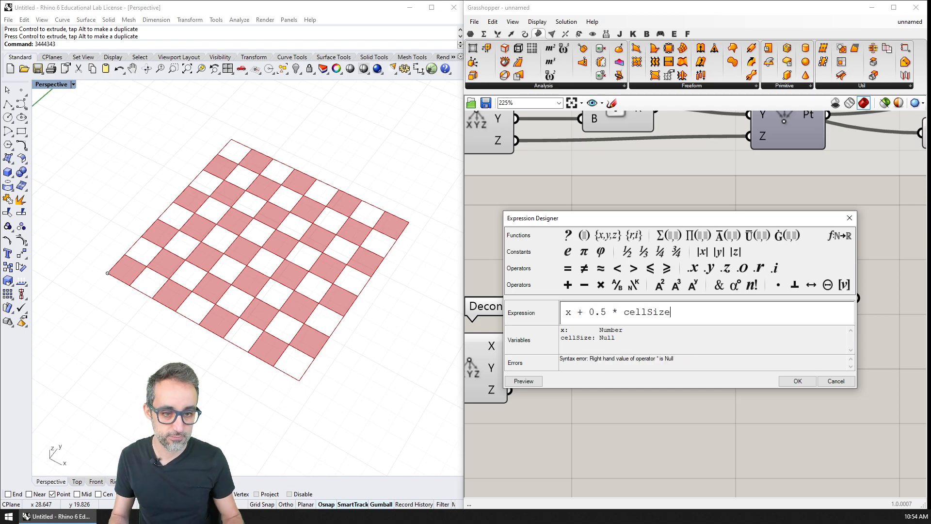
click(797, 381)
Step: Connect the CELL SIZE slider to the Expression's cellSize input and move the Expression below the level of the copied Deconstruct
scroll(677, 290, down, 6)
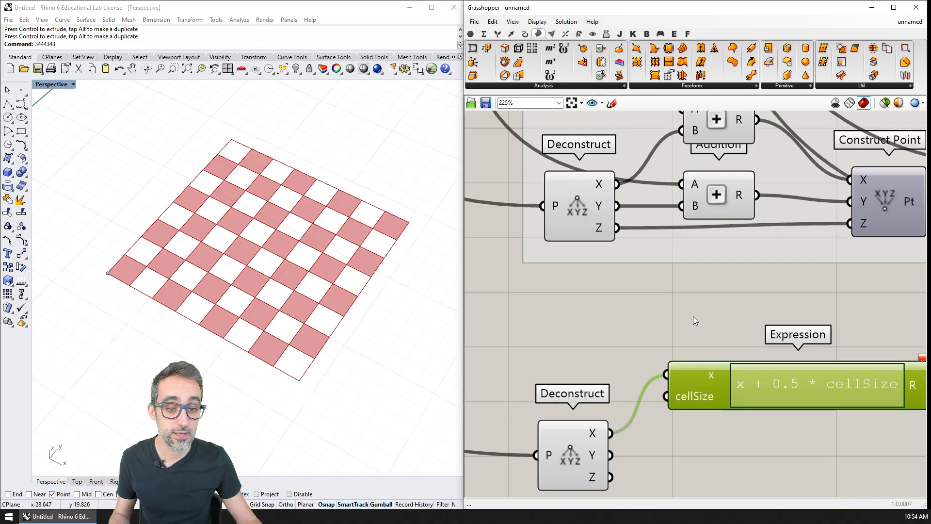
right_drag(553, 152, 596, 218)
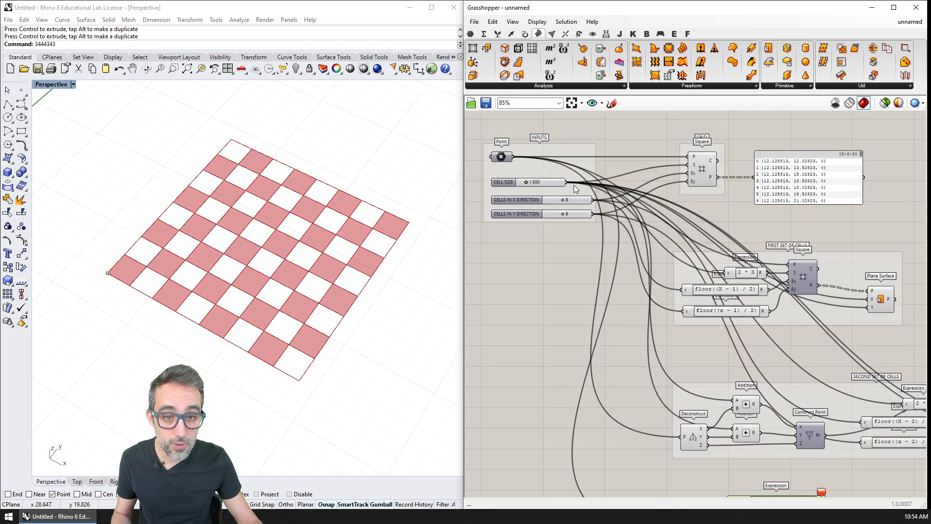
drag(568, 182, 724, 423)
scroll(752, 440, up, 4)
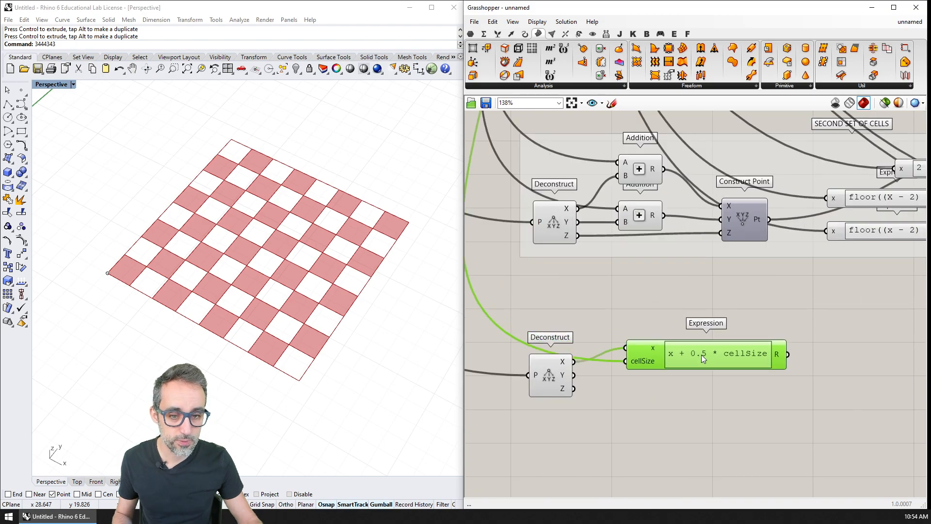
drag(701, 355, 685, 425)
right_drag(643, 421, 645, 382)
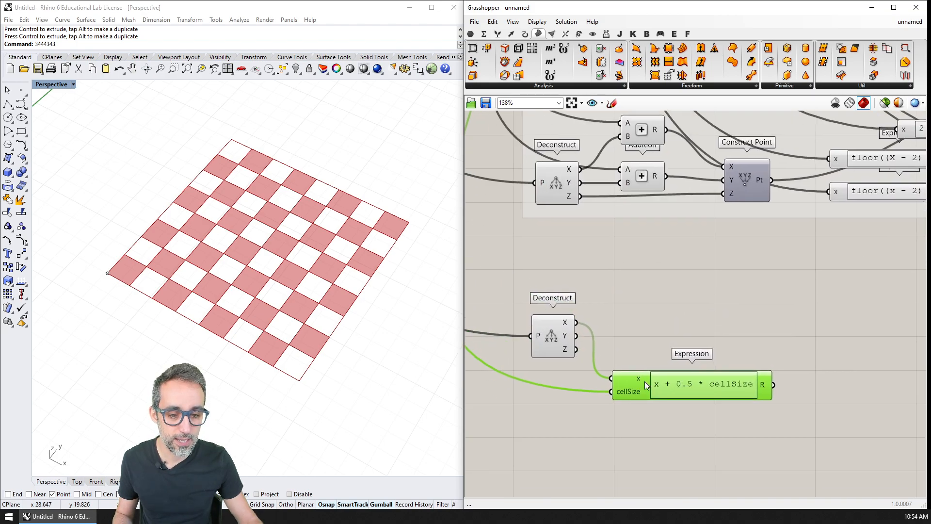
scroll(679, 363, up, 3)
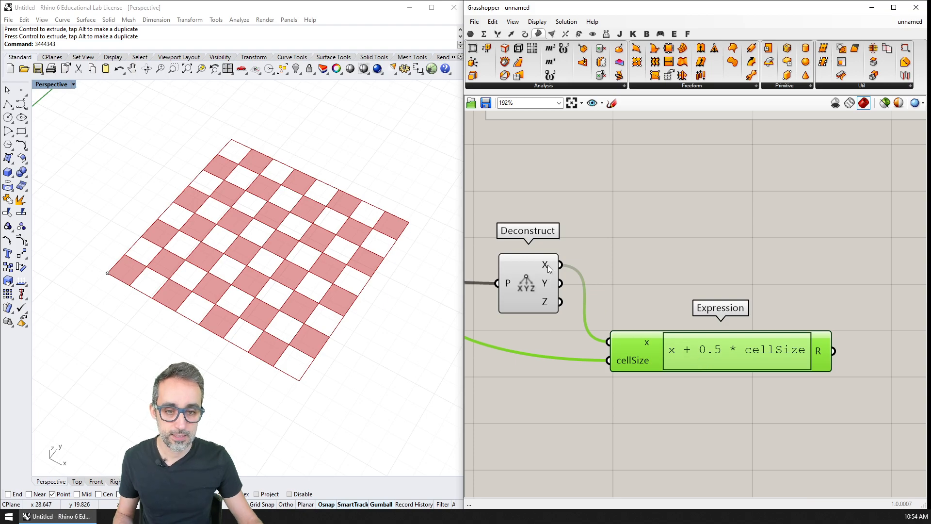
Step: Duplicate the x + 0.5 * cellSize Expression and connect the Deconstruct's Y output to the copy's x input
drag(751, 354, 718, 403)
key(ctrl+c)
key(ctrl+v)
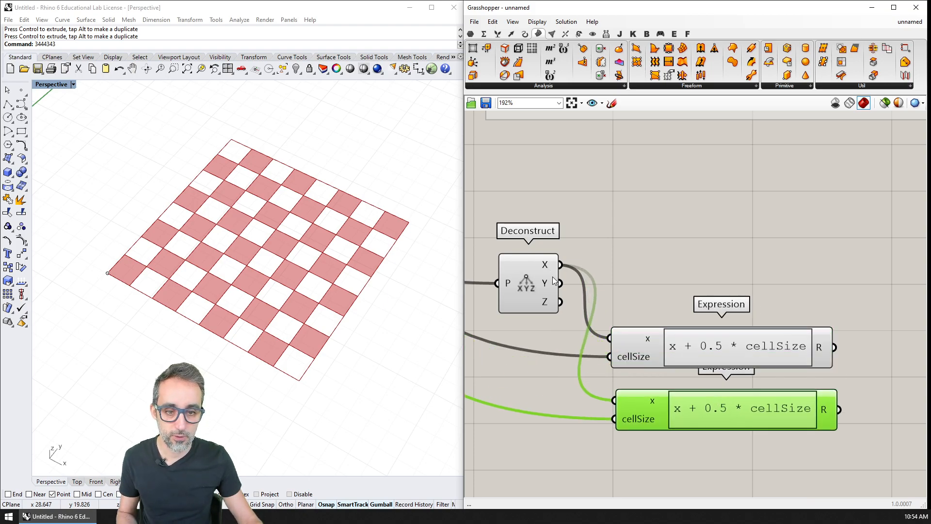
drag(561, 283, 616, 401)
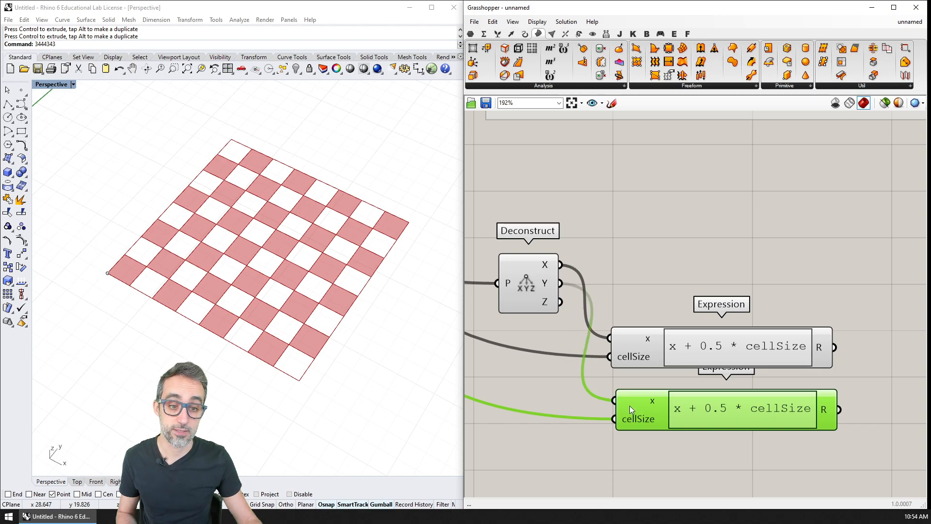
Step: Rename the upper Expression's x input to coordinate
scroll(663, 363, up, 2)
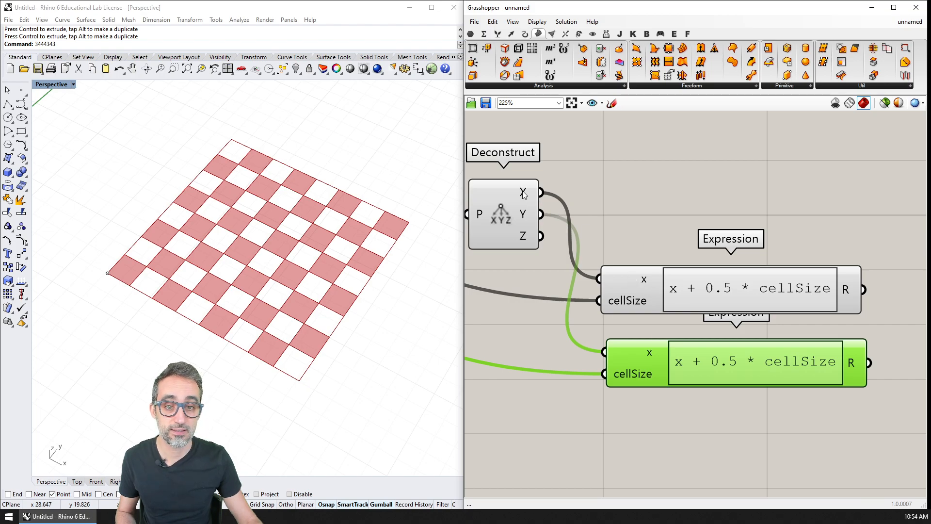
drag(644, 280, 649, 276)
right_click(649, 275)
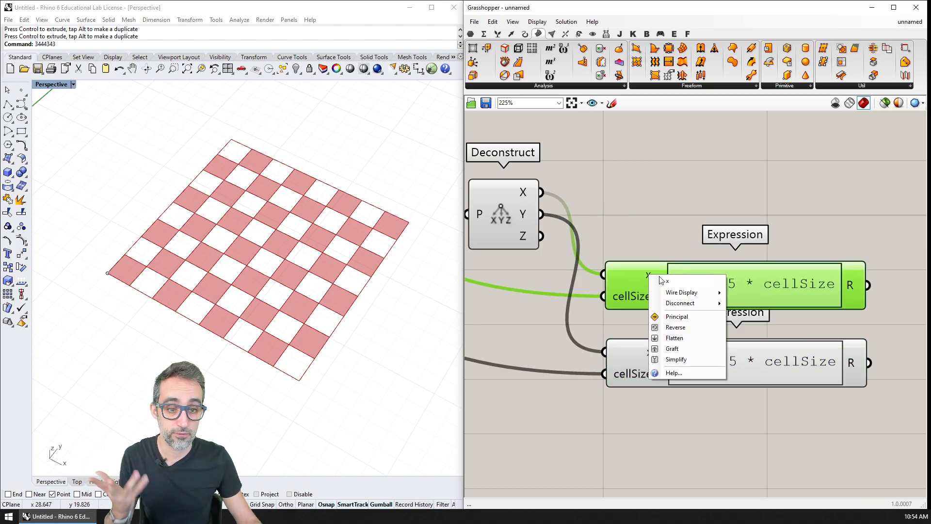
text(coordinate)
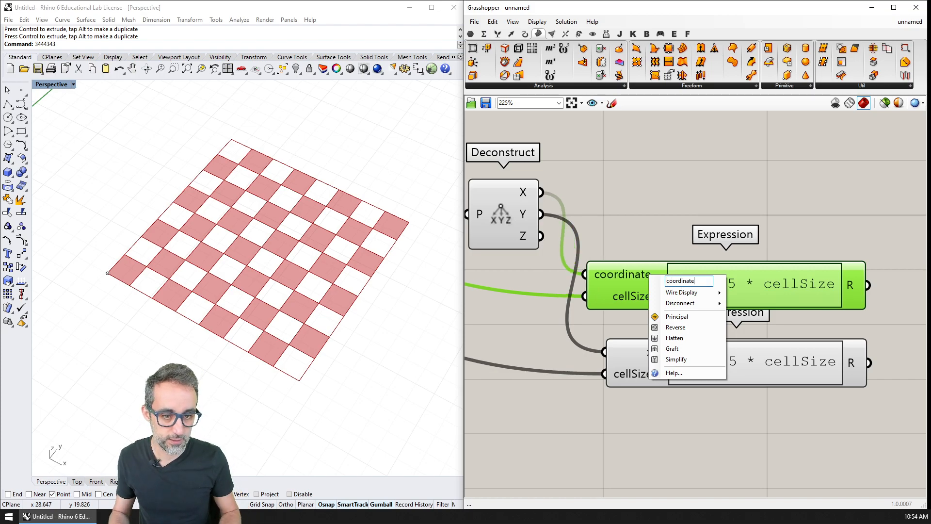
key(Return)
Step: Change the upper Expression's formula to coordinate + 0.5 * cellSize
right_click(679, 284)
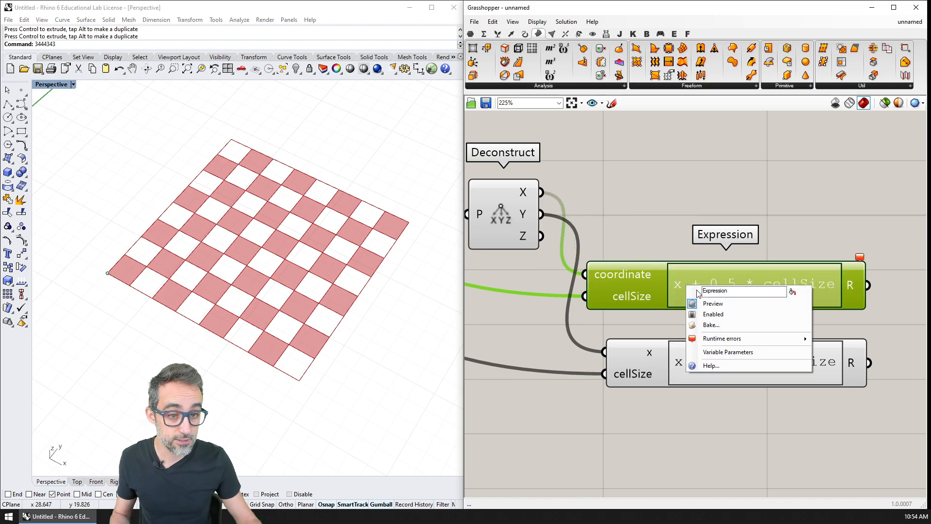
click(736, 321)
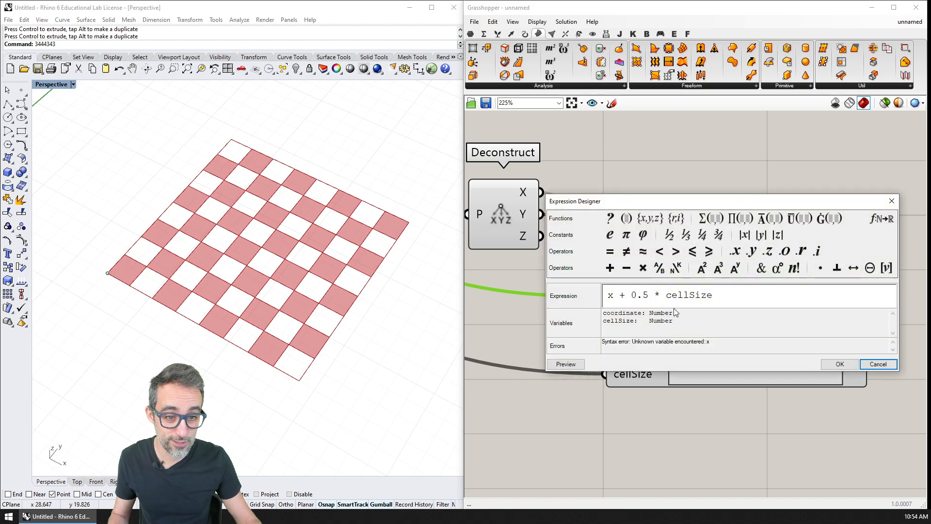
double_click(610, 295)
text(coordinate)
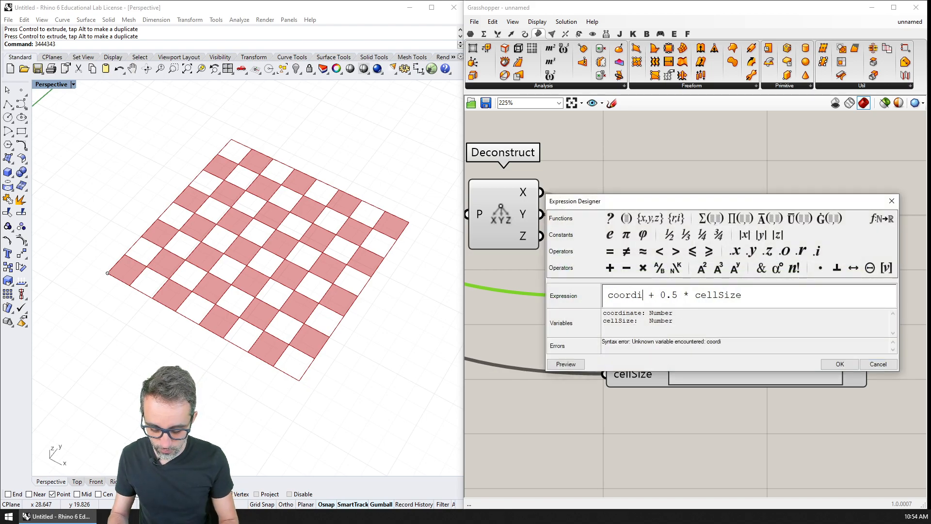
click(840, 364)
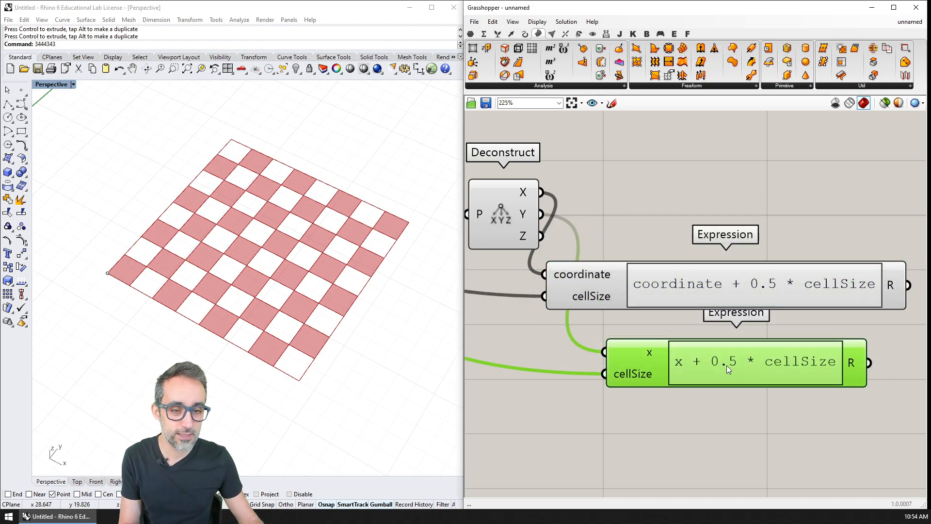
Step: Replace the lower Expression with a copy of the coordinate + 0.5 * cellSize one and connect the Deconstruct's Y output to its coordinate input
key(Delete)
drag(688, 287, 704, 366)
drag(542, 214, 574, 352)
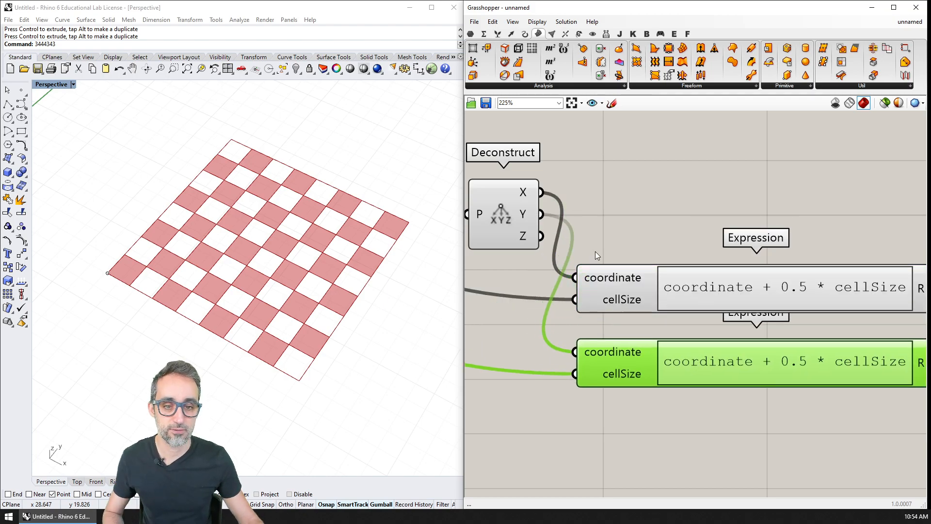
Step: Add a Construct Point component and place it to the right of the two coordinate Expressions
scroll(583, 208, down, 3)
right_drag(616, 236, 670, 232)
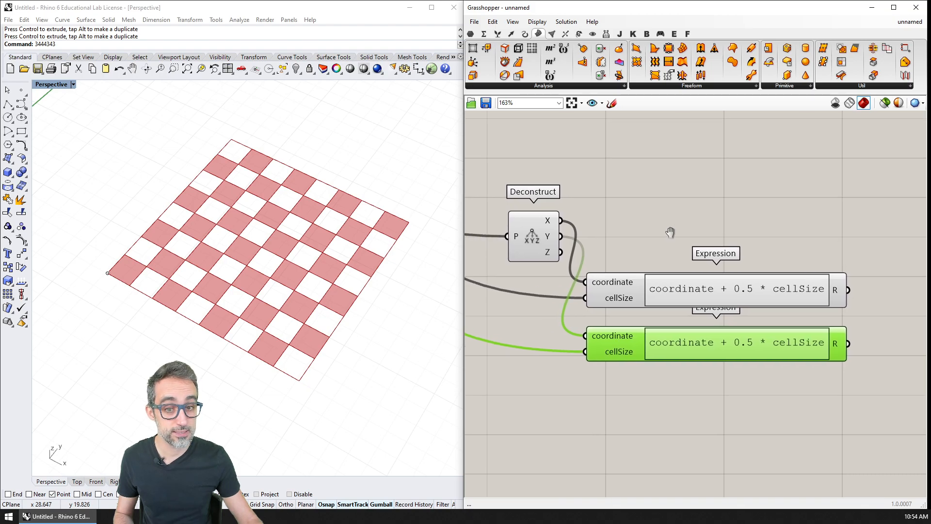
double_click(673, 208)
text(construc)
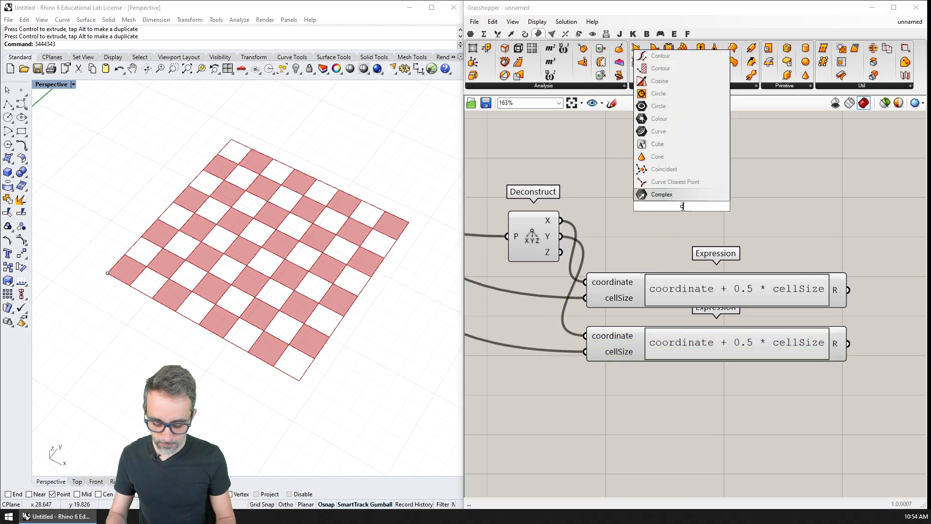
key(Up)
key(Up)
key(Up)
key(Up)
key(Return)
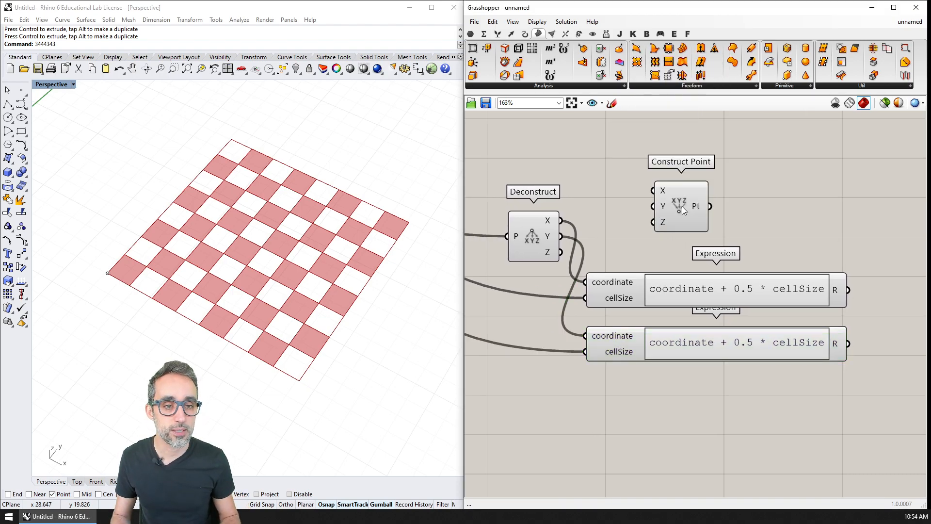
right_drag(769, 235, 723, 233)
drag(649, 213, 866, 234)
Step: Wire the upper Expression to Construct Point's X, the lower Expression to its Y, and the Deconstruct's Z output to its Z
drag(803, 287, 831, 218)
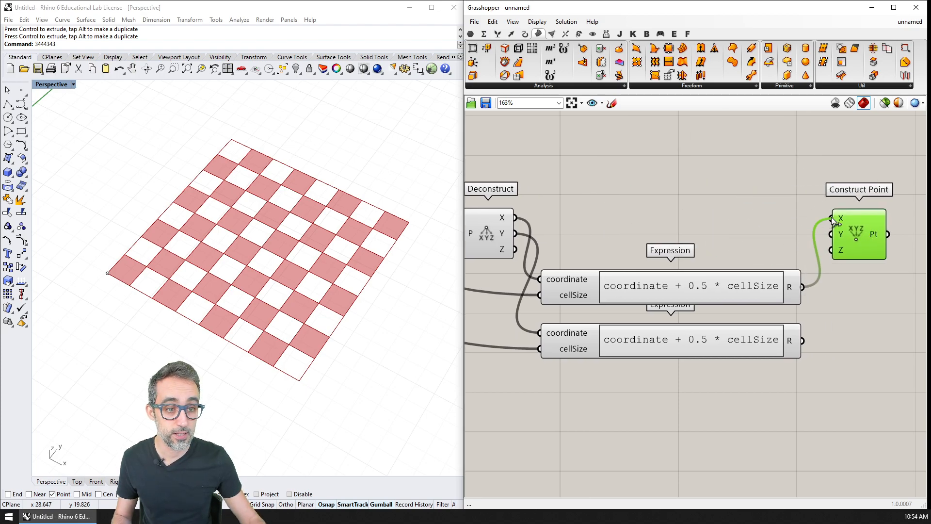
right_drag(759, 241, 794, 233)
drag(839, 335, 868, 229)
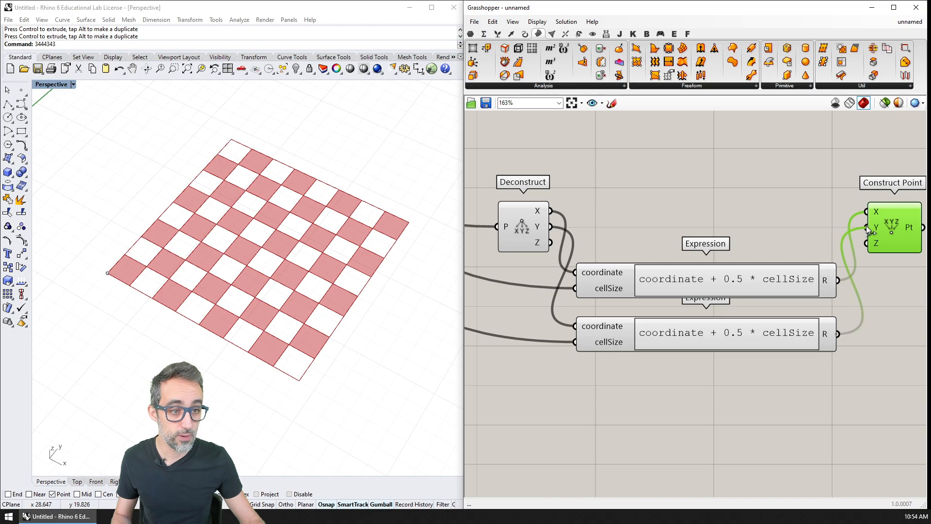
drag(553, 244, 867, 243)
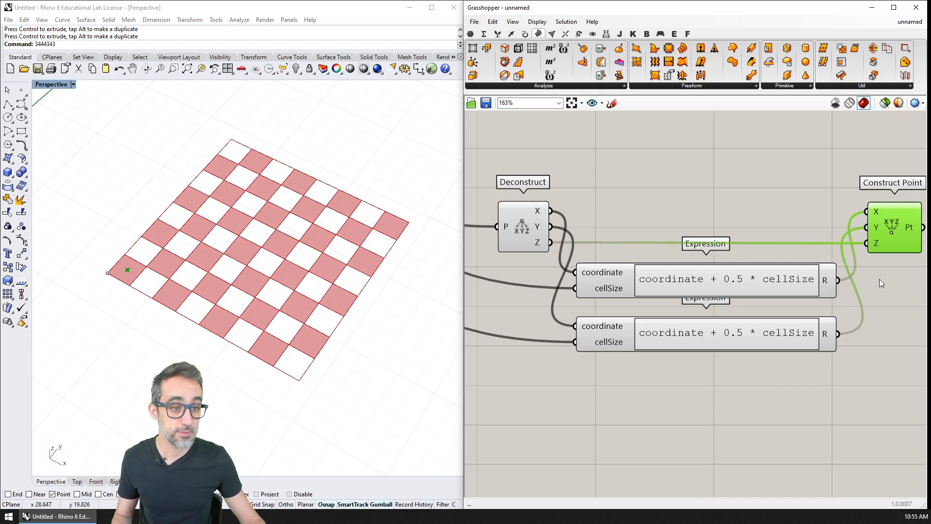
right_drag(186, 318, 131, 296)
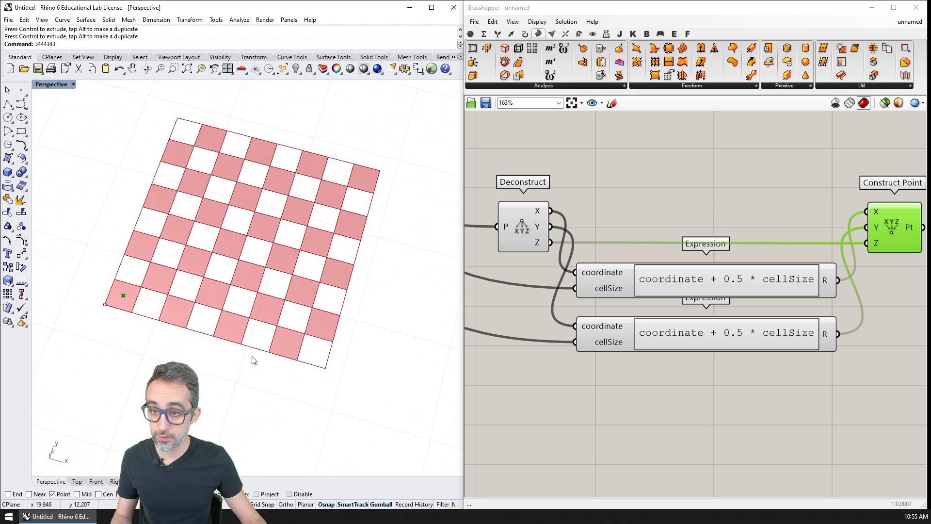
scroll(124, 297, up, 3)
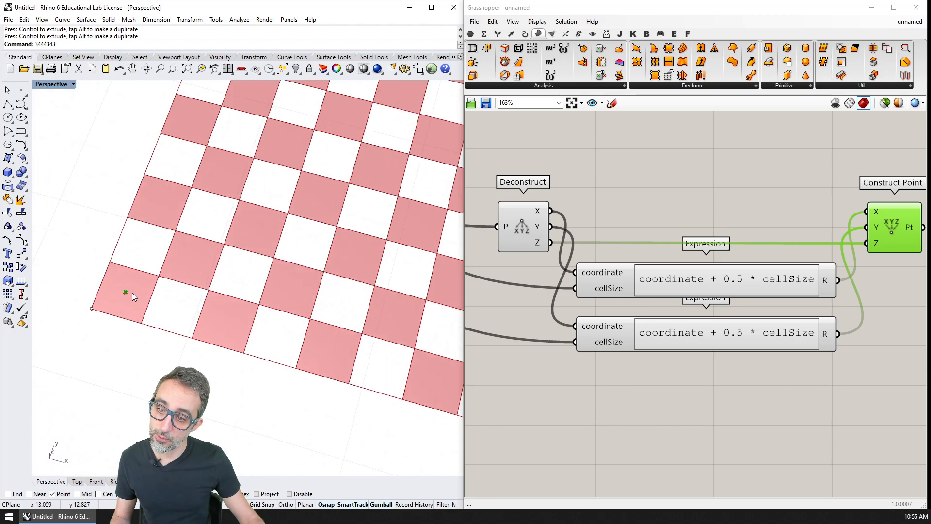
scroll(130, 292, down, 3)
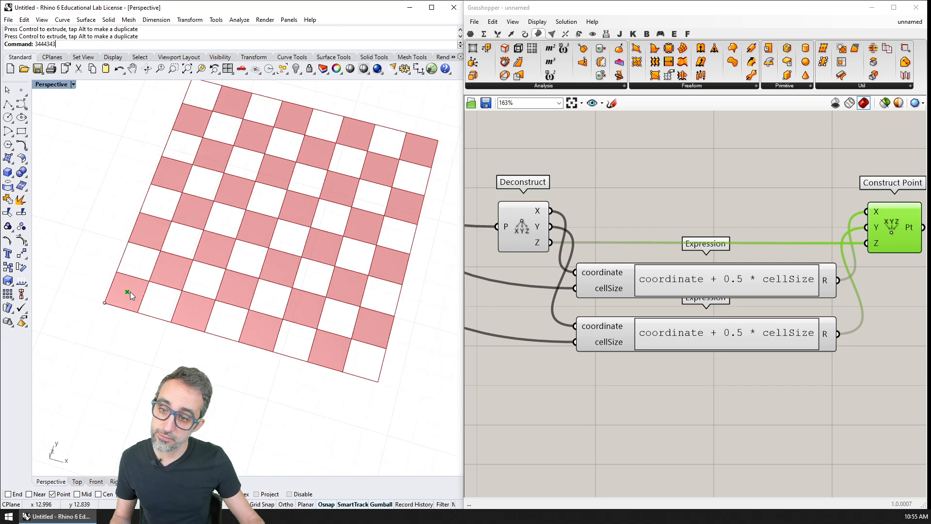
Step: Set the CELL SIZE slider to 1.082 and try the CELLS IN X DIRECTION slider, leaving it at 8
right_drag(130, 292, 115, 282)
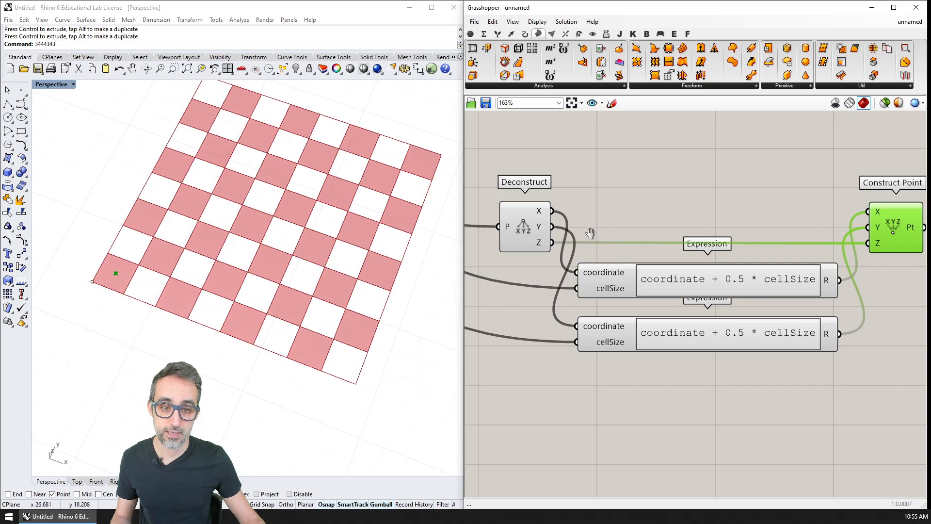
scroll(588, 232, down, 3)
scroll(622, 247, up, 4)
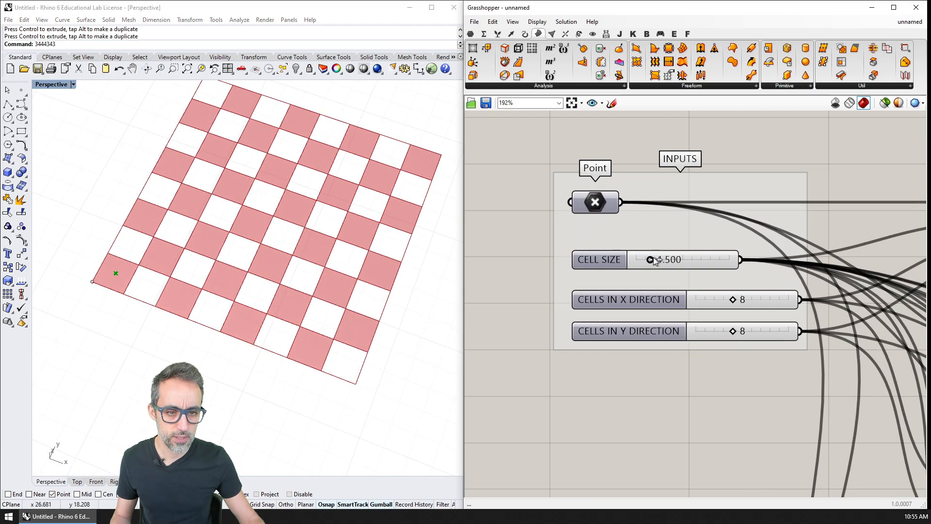
drag(653, 261, 647, 261)
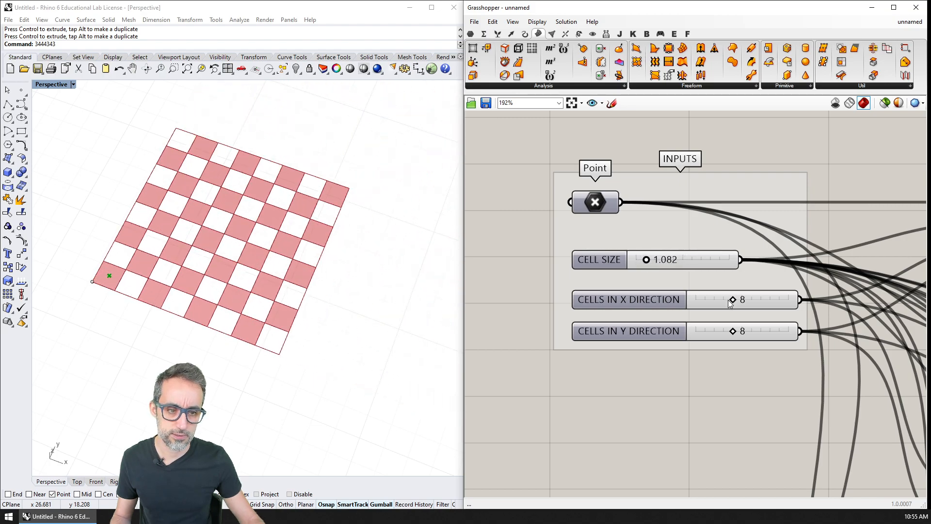
mouse_move(732, 299)
mouse_down()
mouse_move(743, 299)
mouse_move(727, 300)
mouse_move(738, 312)
mouse_move(737, 302)
mouse_up()
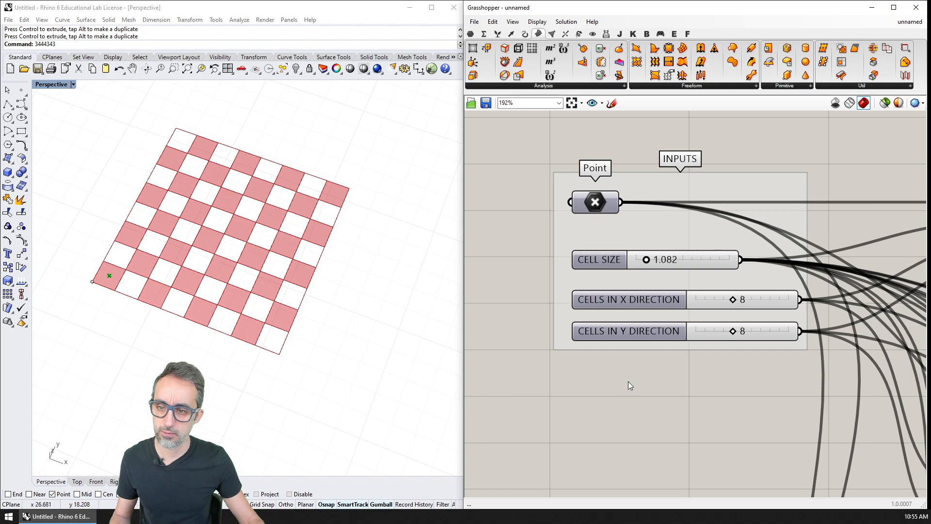
shift+right_drag(296, 345, 319, 304)
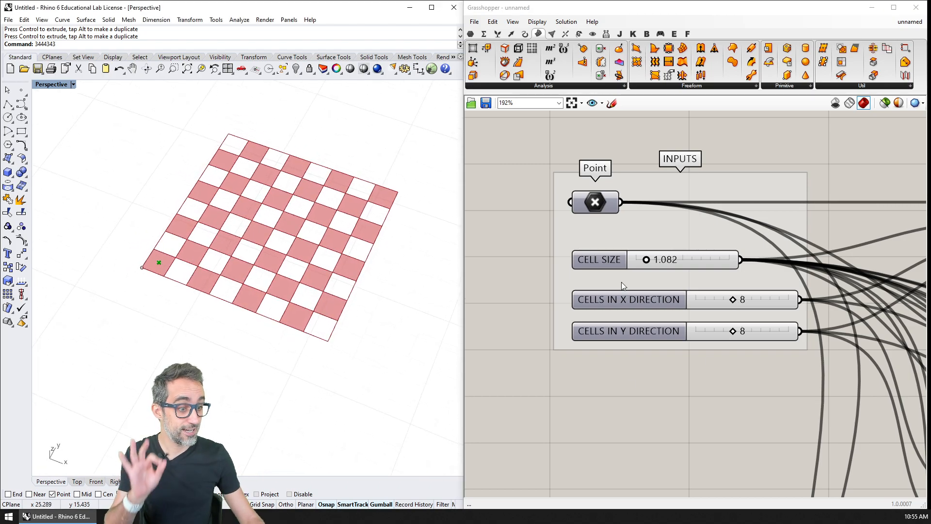
Step: Add a Square grid component to the right of the Construct Point that follows the two coordinate Expressions
right_drag(672, 346, 643, 288)
right_drag(676, 352, 610, 255)
scroll(610, 254, down, 4)
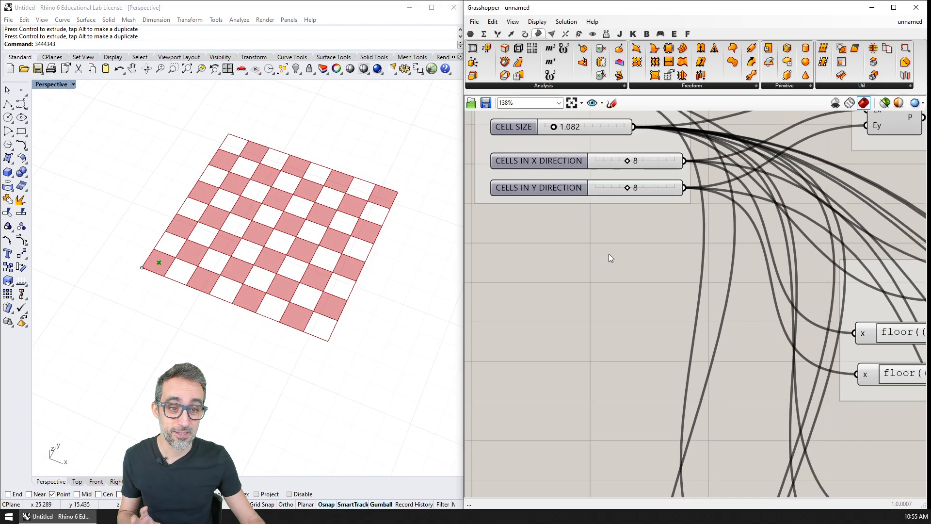
right_drag(698, 337, 617, 231)
right_drag(750, 388, 652, 196)
right_drag(721, 333, 676, 262)
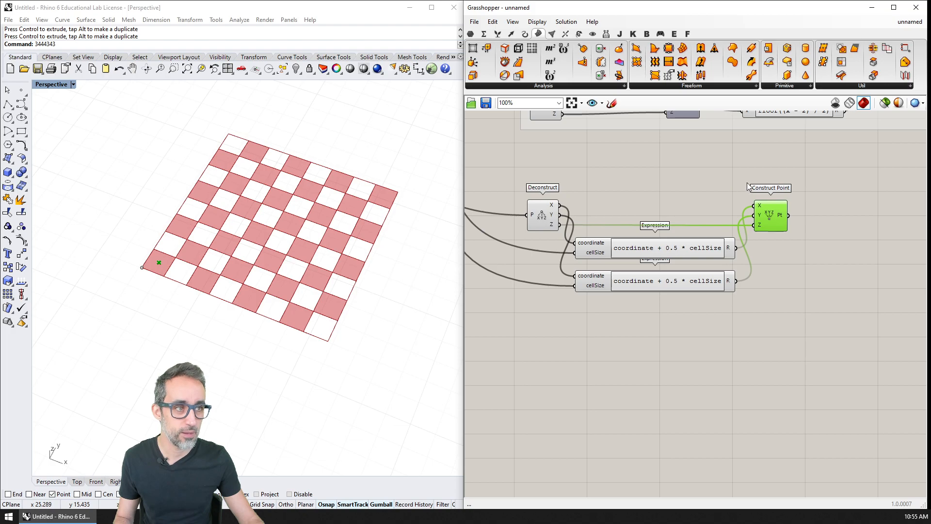
right_drag(773, 190, 727, 194)
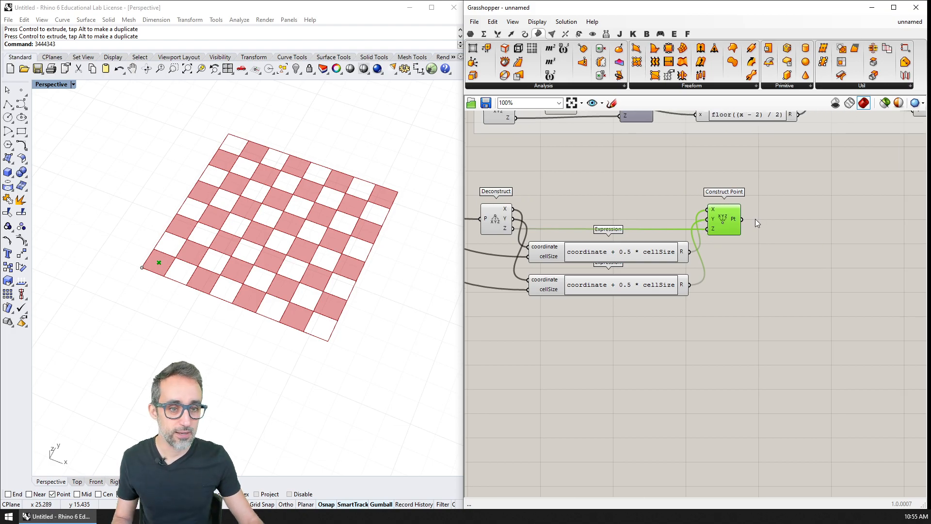
right_drag(746, 264, 759, 316)
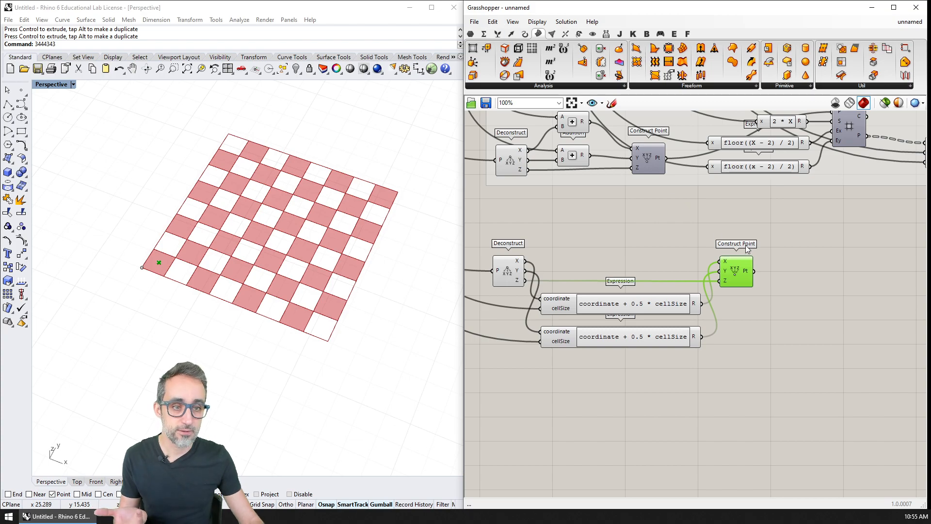
click(514, 34)
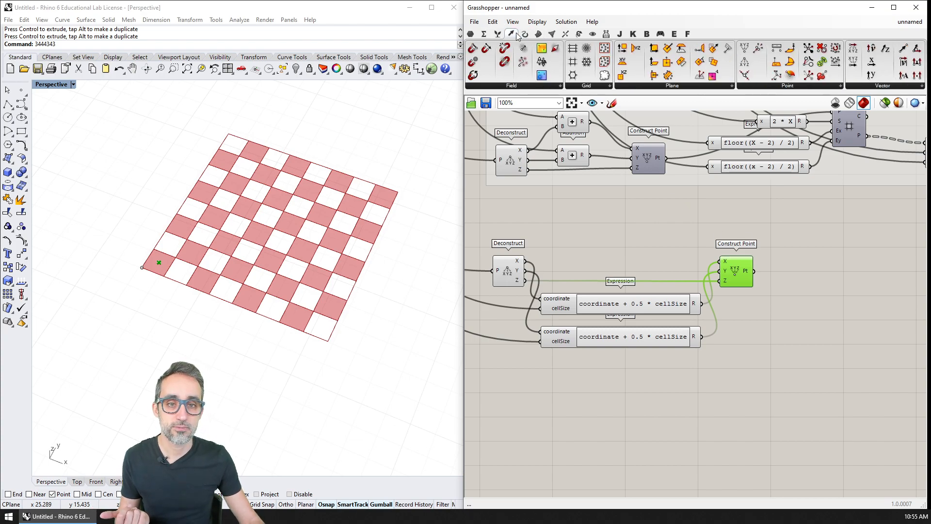
click(591, 90)
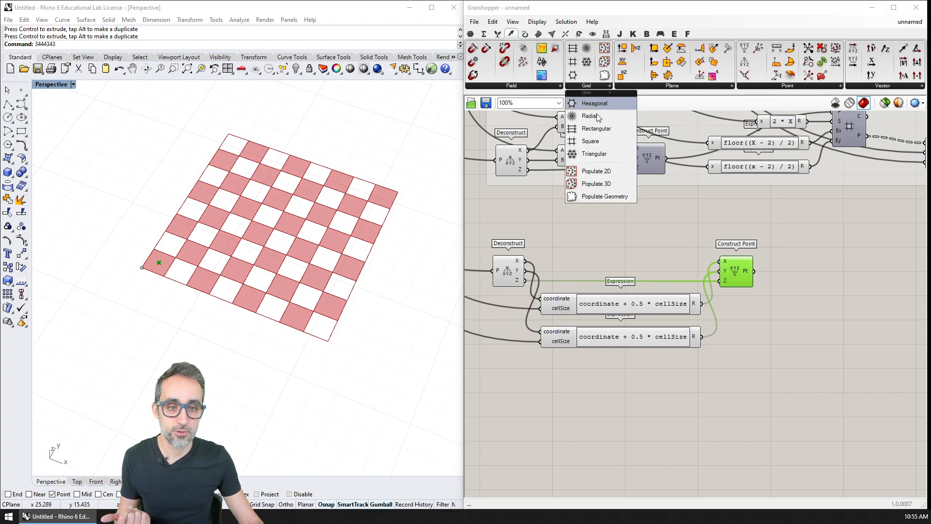
click(591, 142)
click(825, 289)
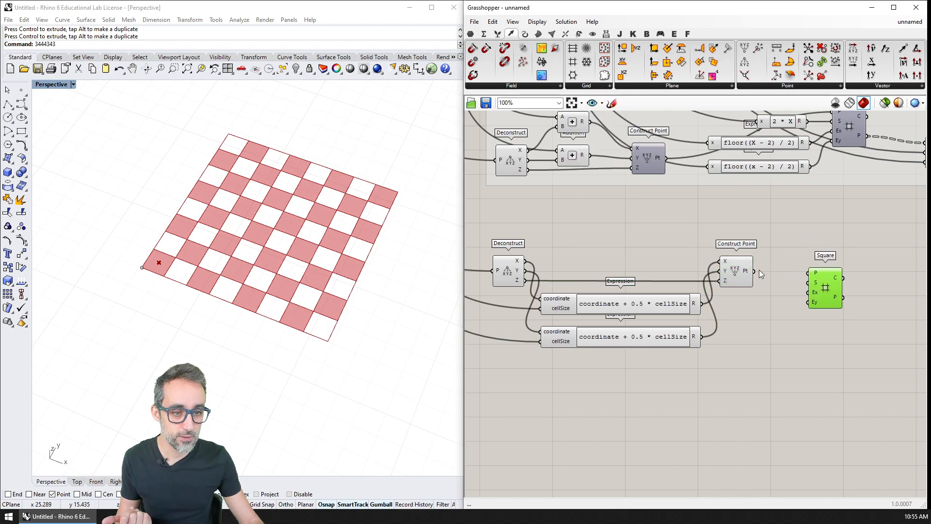
Step: Wire Construct Point's Pt output to the new Square's P input and the CELL SIZE slider to its S input
drag(796, 272, 829, 285)
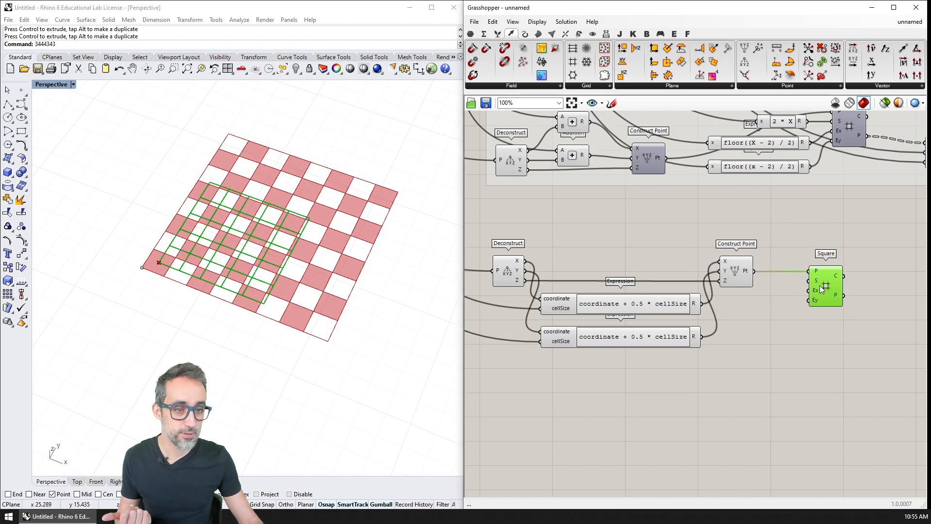
right_drag(753, 271, 785, 339)
scroll(734, 304, down, 4)
scroll(632, 194, up, 2)
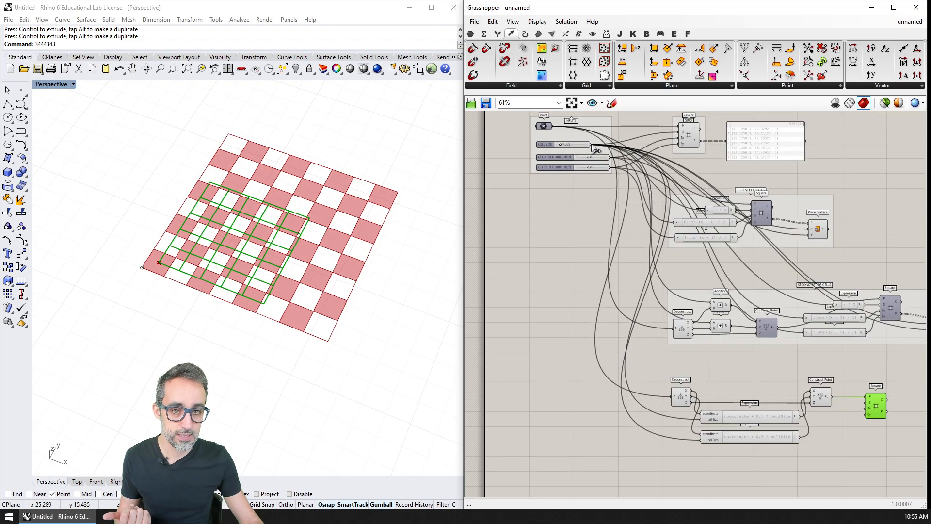
drag(592, 143, 866, 403)
right_drag(867, 402, 762, 369)
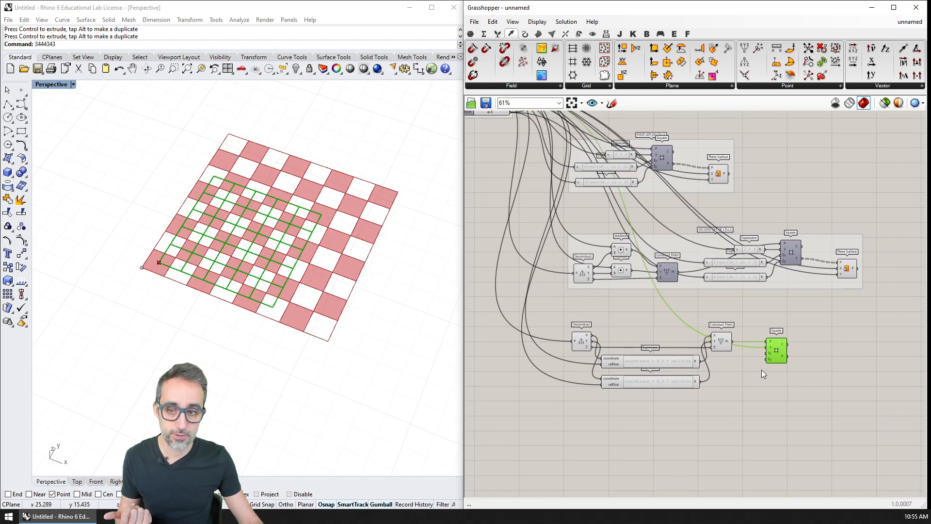
Step: Move the new Square component slightly down and connect the CELLS IN X DIRECTION slider to its Ex input
scroll(762, 370, up, 4)
drag(790, 331, 794, 330)
scroll(771, 345, up, 1)
right_drag(755, 358, 786, 336)
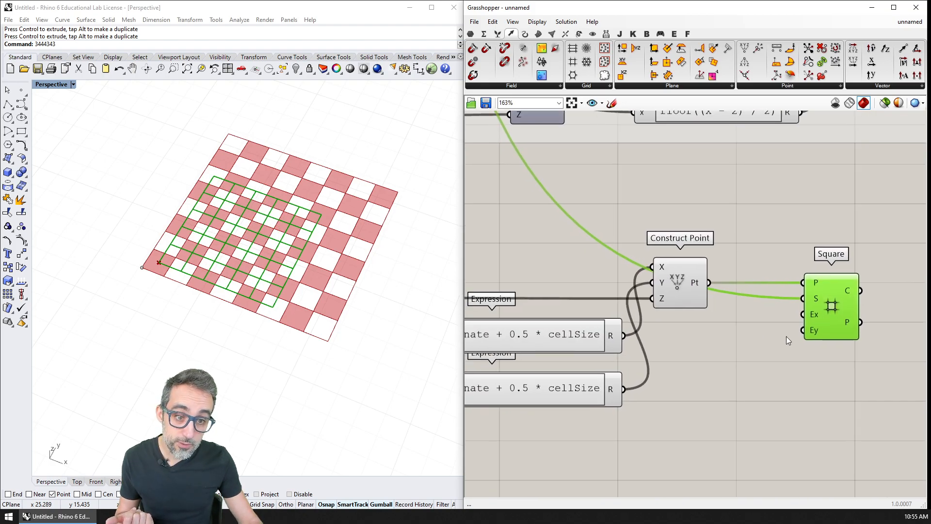
drag(836, 306, 846, 332)
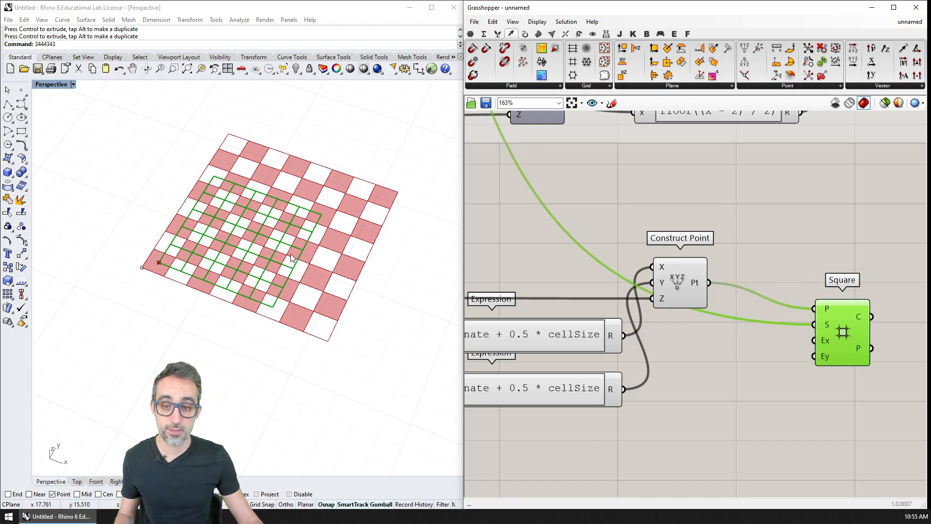
scroll(228, 256, up, 3)
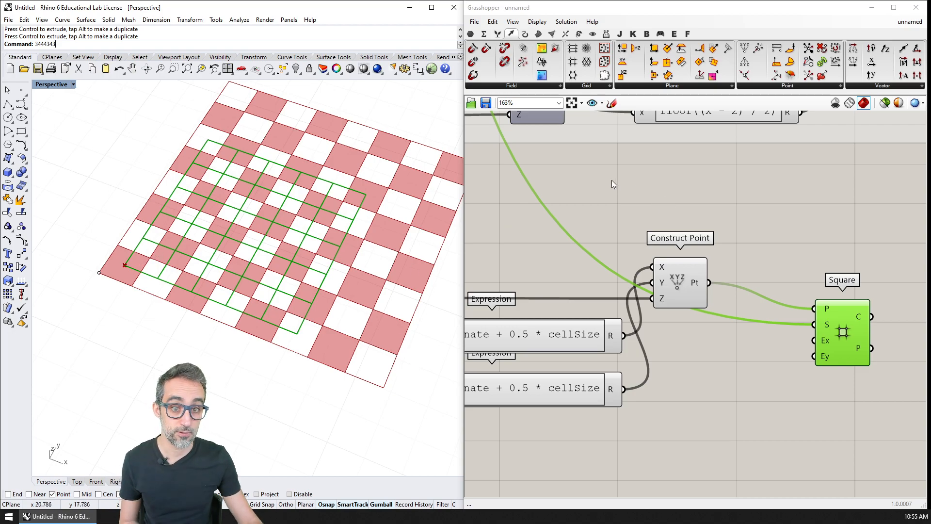
scroll(612, 179, down, 6)
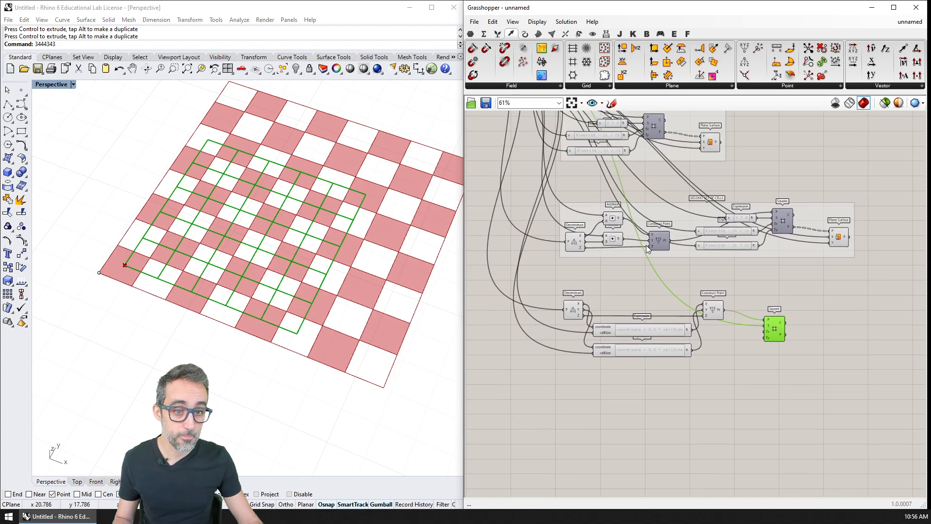
right_drag(646, 245, 654, 262)
scroll(569, 194, up, 1)
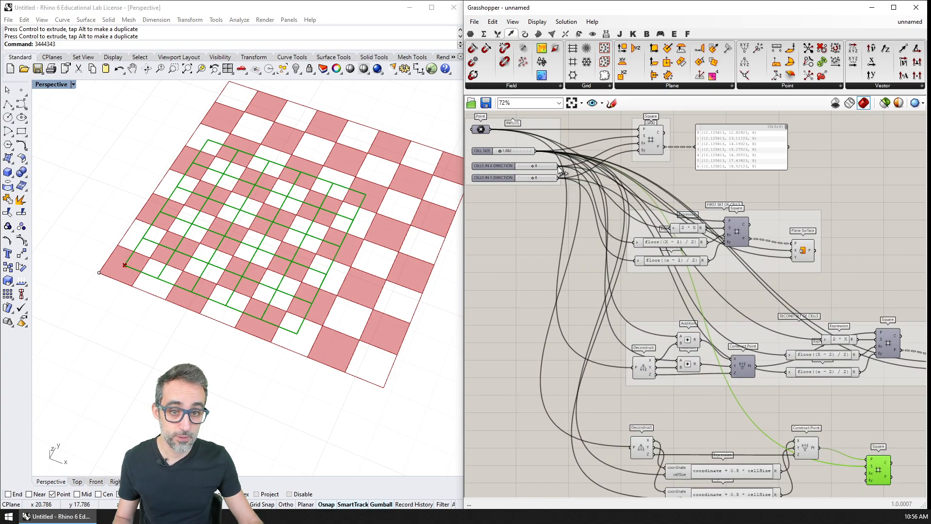
drag(558, 166, 867, 402)
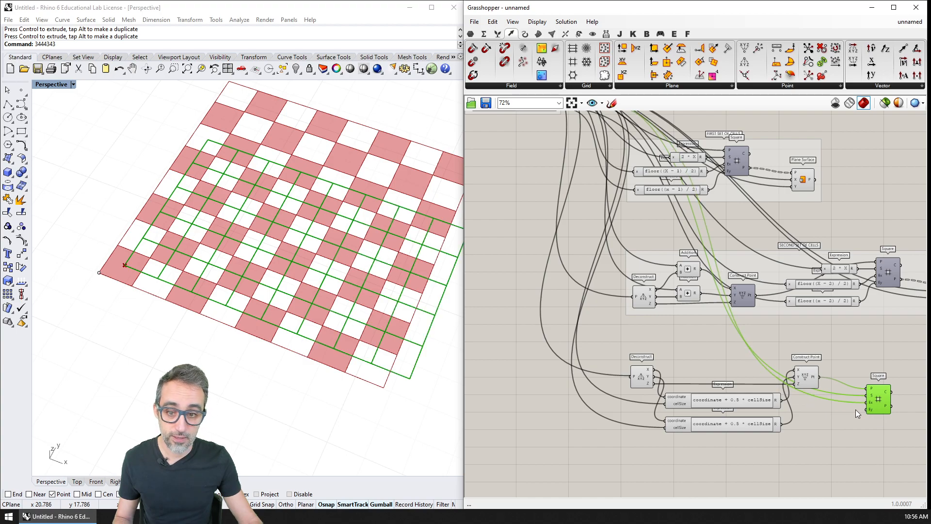
shift+right_drag(269, 303, 223, 269)
scroll(222, 269, up, 2)
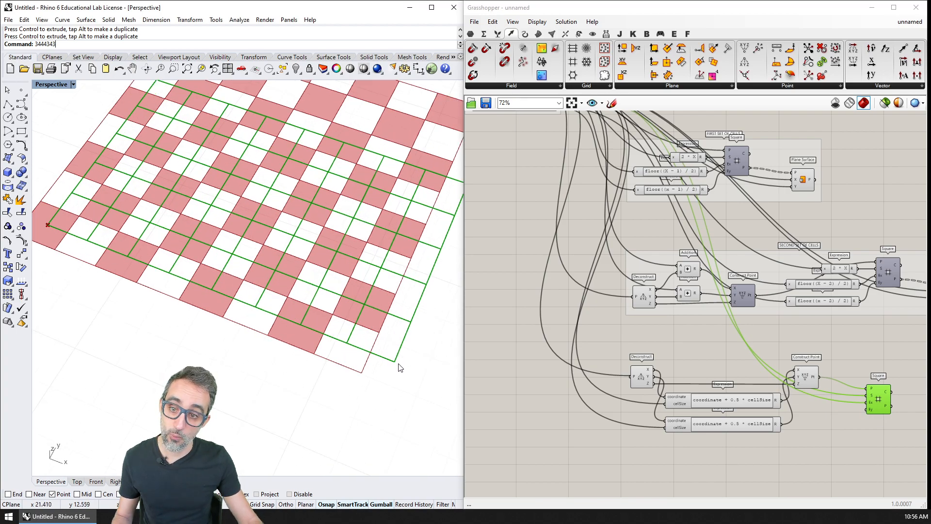
Step: Add an Expression component between the offset Construct Point and the new Square component
right_drag(819, 374, 736, 359)
scroll(726, 352, up, 3)
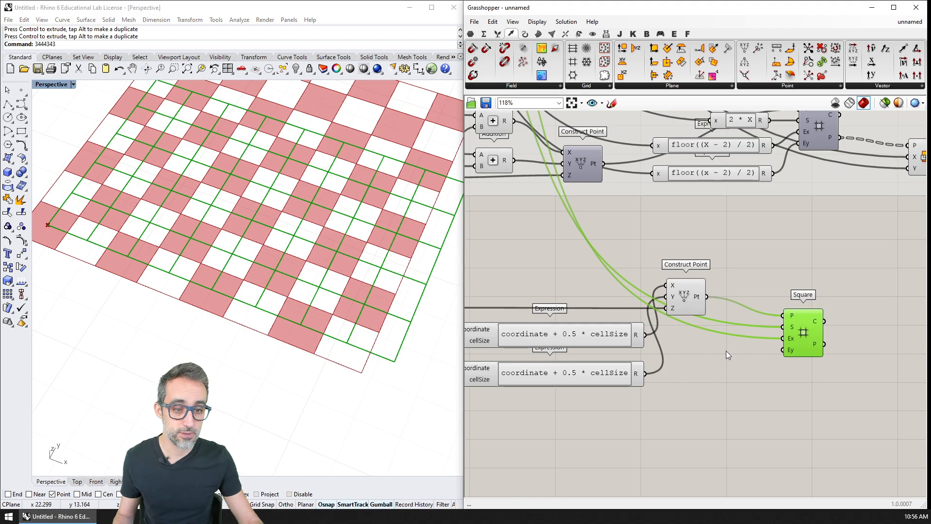
double_click(724, 349)
text(expres)
key(Return)
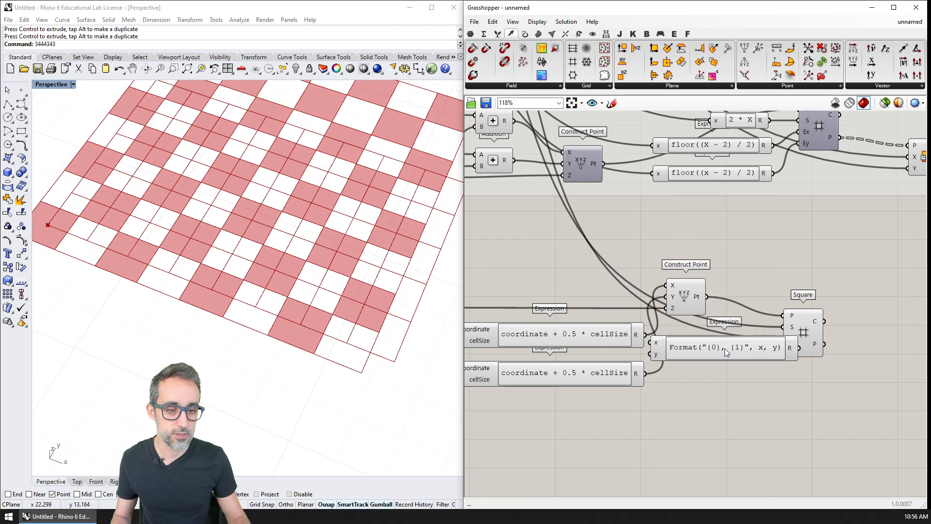
Step: Set the new Expression's formula to x - 1 and remove its unused y input
scroll(725, 349, up, 3)
double_click(725, 349)
drag(763, 364, 542, 340)
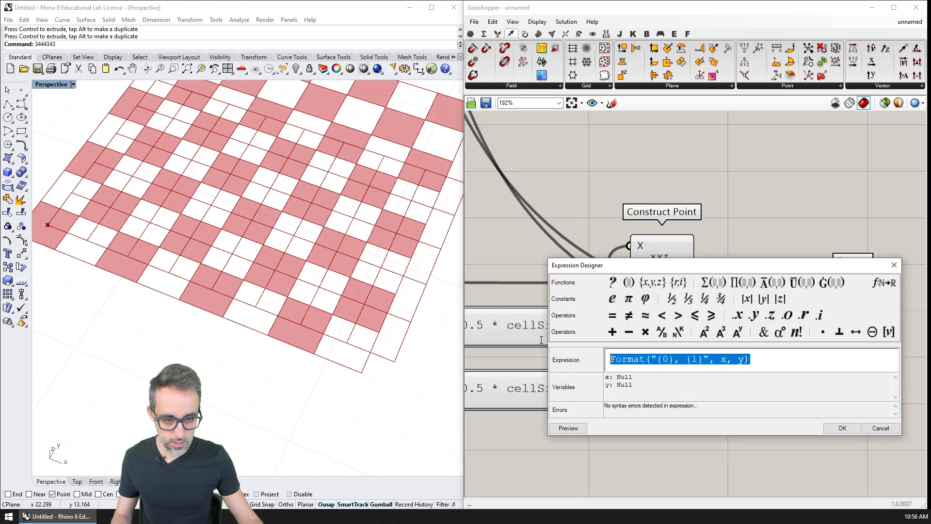
text(x - 1)
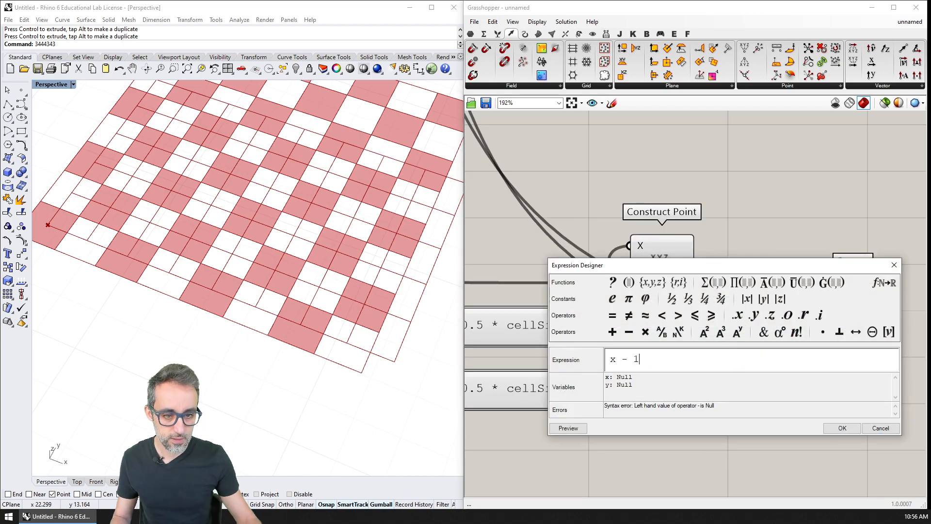
click(825, 427)
scroll(741, 357, up, 3)
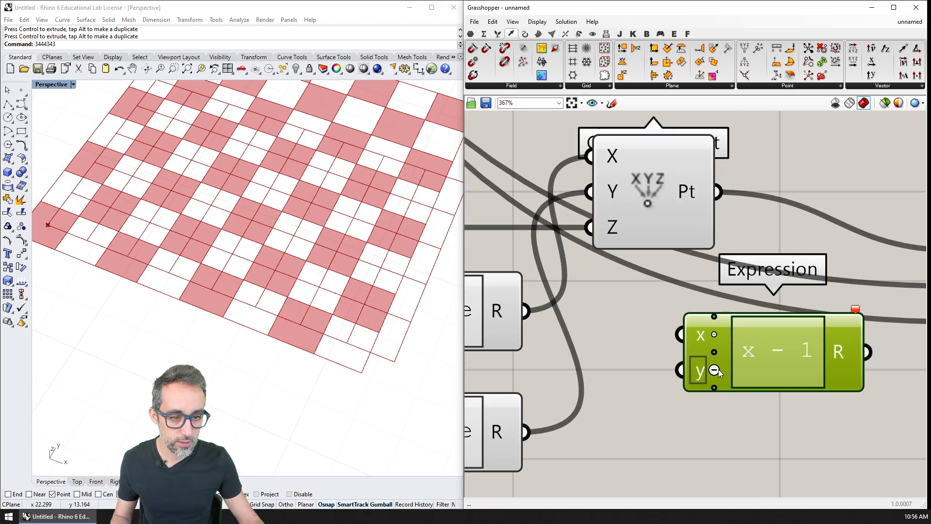
Step: Connect the CELLS IN X DIRECTION slider to the x - 1 Expression and wire its result to the new Square's Ex input
scroll(718, 371, down, 8)
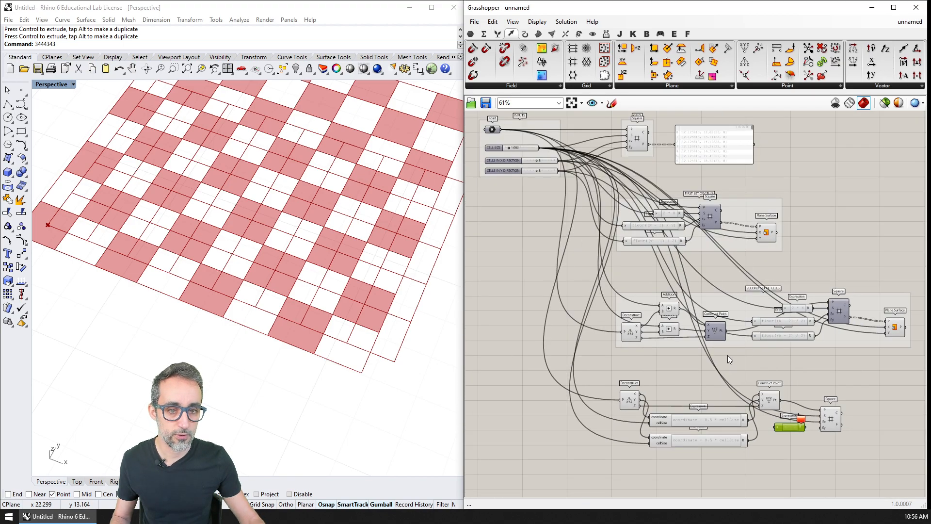
scroll(728, 360, up, 1)
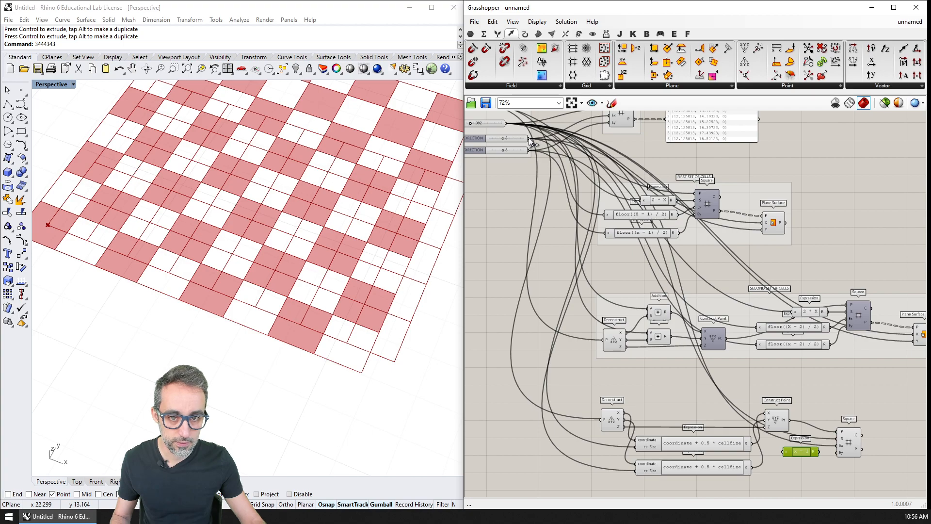
drag(529, 138, 785, 449)
scroll(819, 461, up, 6)
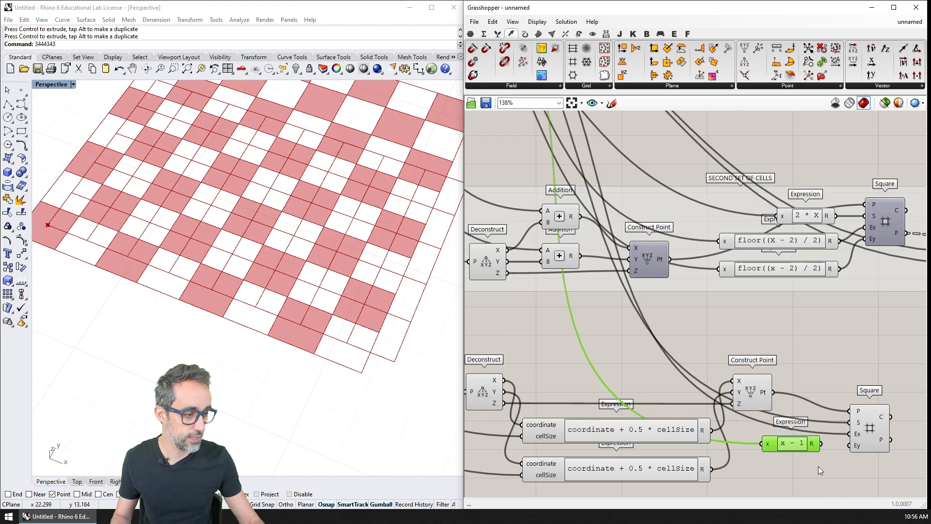
drag(813, 314, 821, 312)
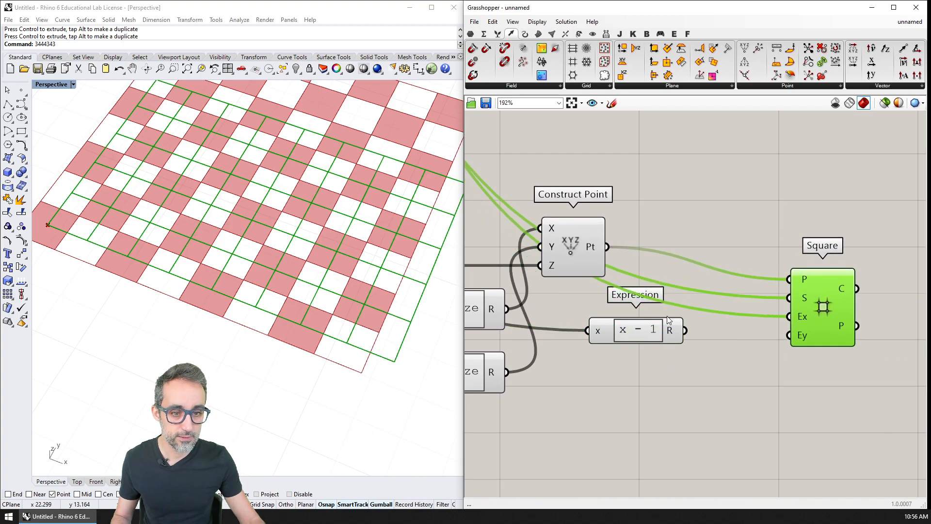
drag(651, 337, 789, 316)
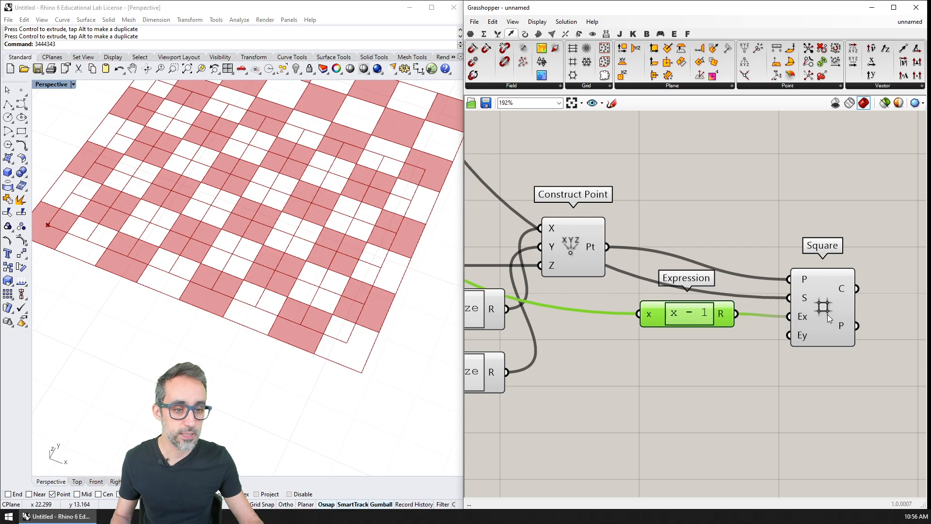
click(823, 321)
scroll(247, 315, down, 3)
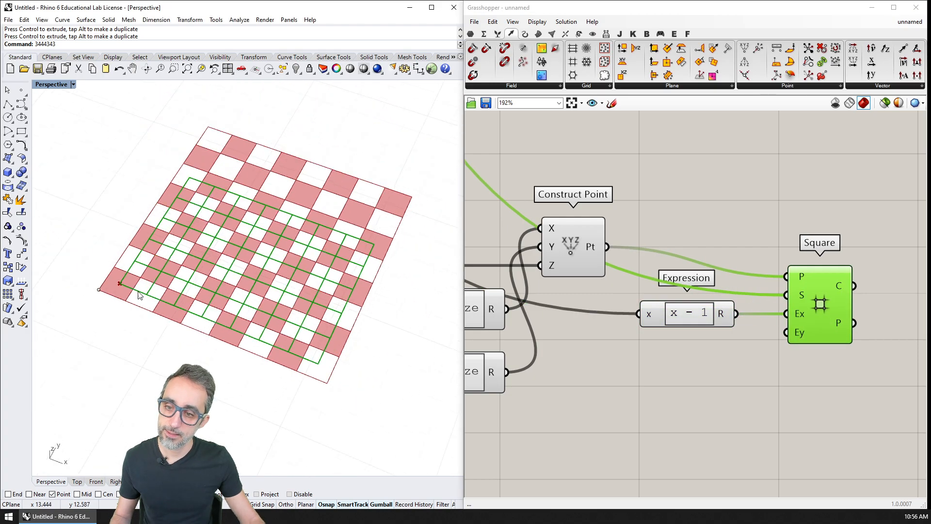
Step: Duplicate the CELLS IN Y DIRECTION slider and place the copy just below the INPUTS group
right_drag(576, 187, 653, 232)
scroll(653, 232, down, 3)
right_drag(490, 132, 707, 322)
right_drag(549, 126, 707, 318)
scroll(618, 246, up, 3)
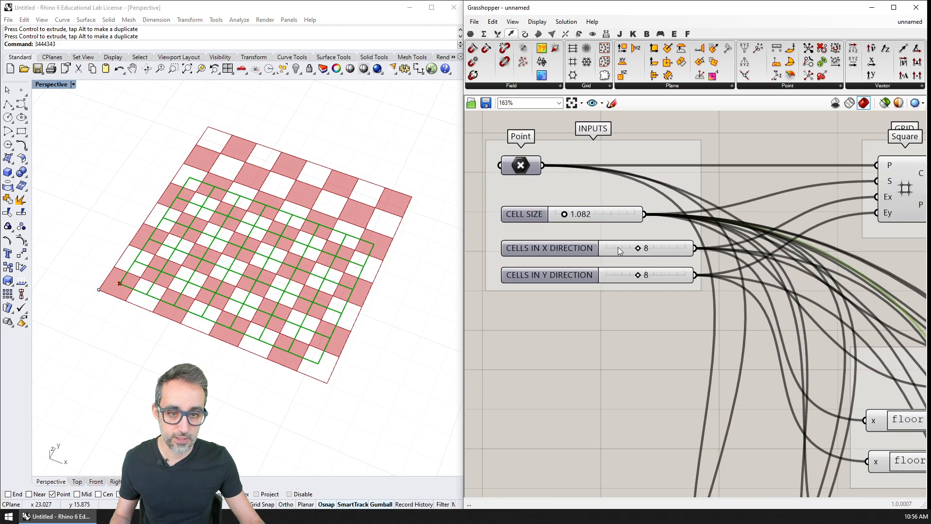
mouse_move(639, 246)
mouse_down()
mouse_move(653, 249)
mouse_move(639, 248)
mouse_up()
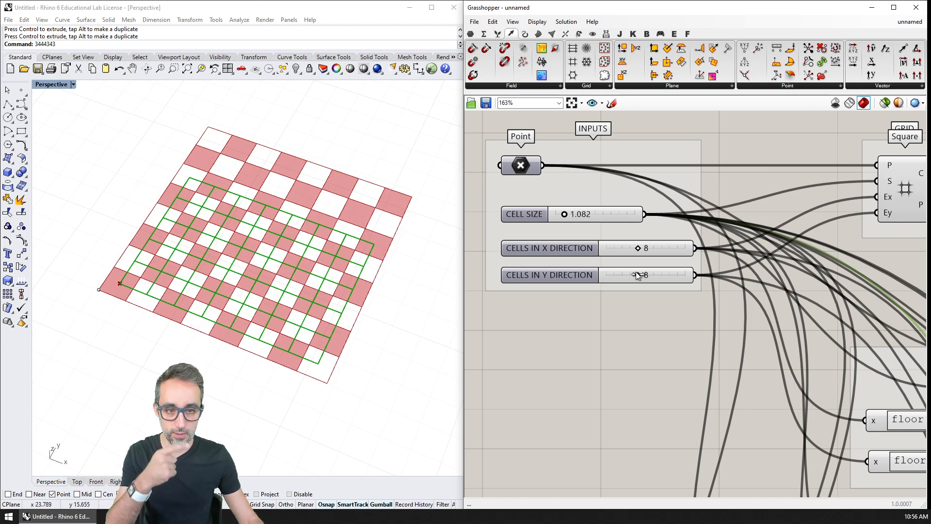
scroll(688, 380, down, 5)
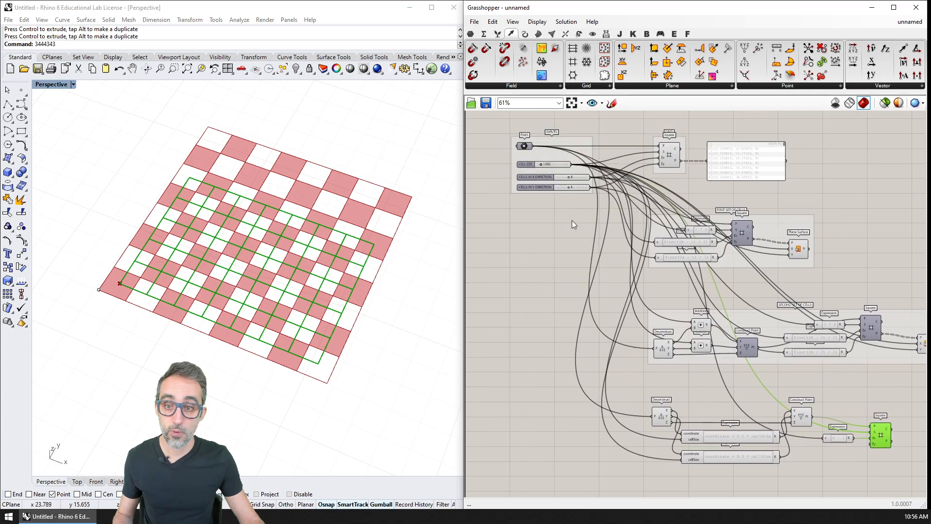
scroll(571, 220, up, 1)
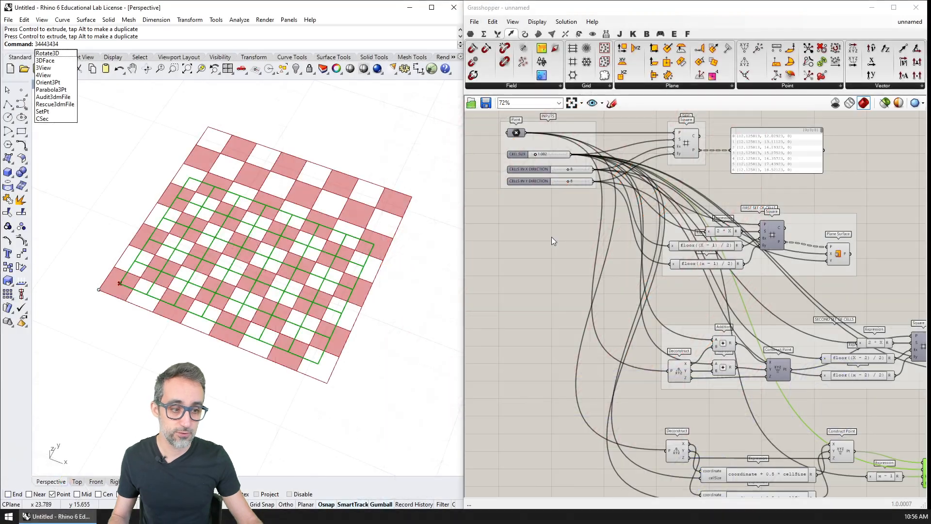
scroll(552, 236, up, 5)
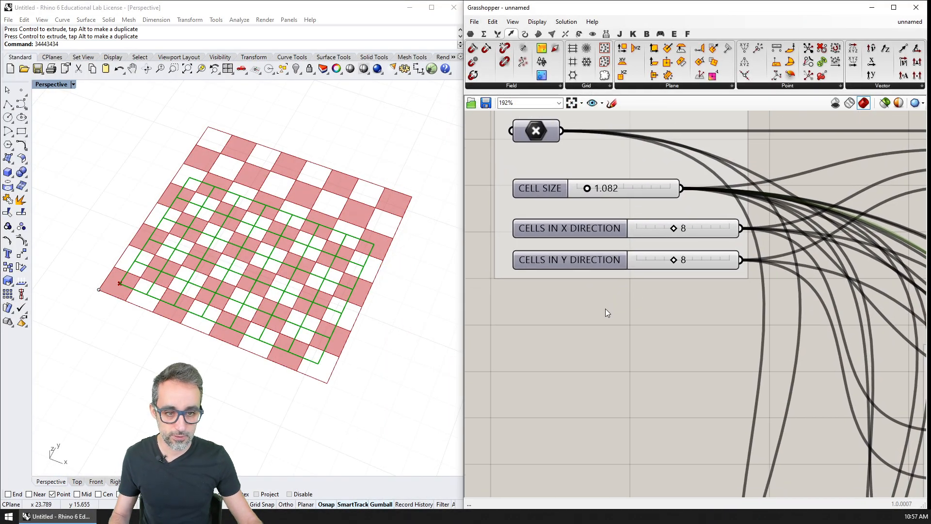
click(576, 258)
alt+drag(575, 260, 573, 306)
Step: Rename the duplicated slider ROWS OF TILES
right_click(573, 306)
key(ctrl+a)
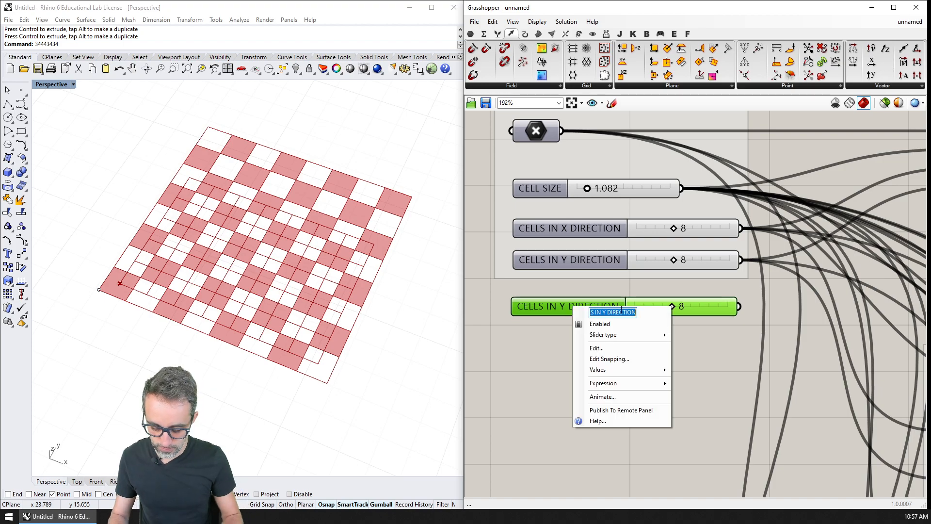
text(TILES IN)
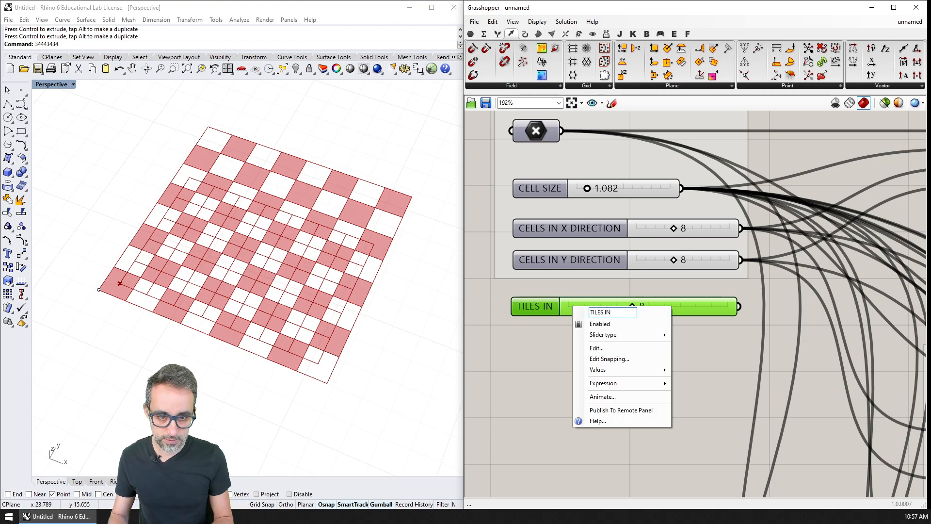
key(BackSpace)
key(BackSpace)
key(BackSpace)
key(BackSpace)
key(BackSpace)
key(BackSpace)
key(BackSpace)
key(BackSpace)
text(R)
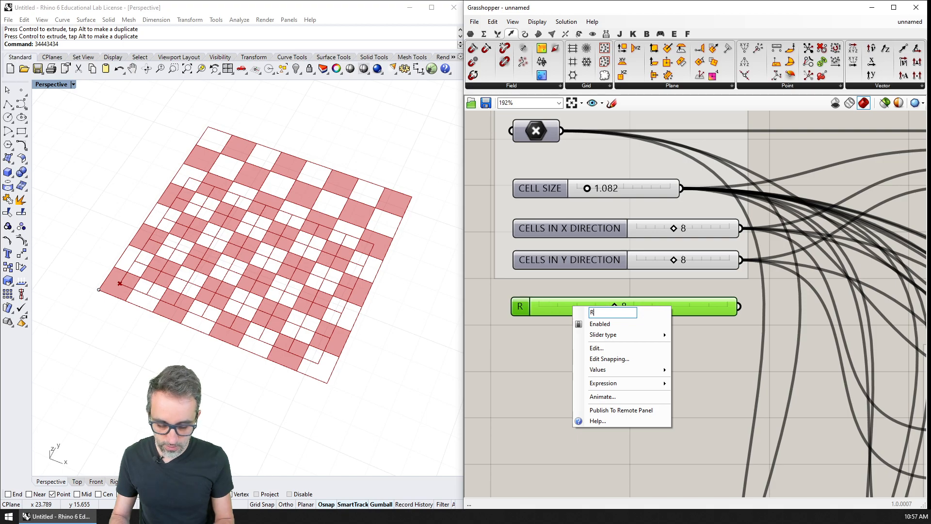
text(OWS OF TILES)
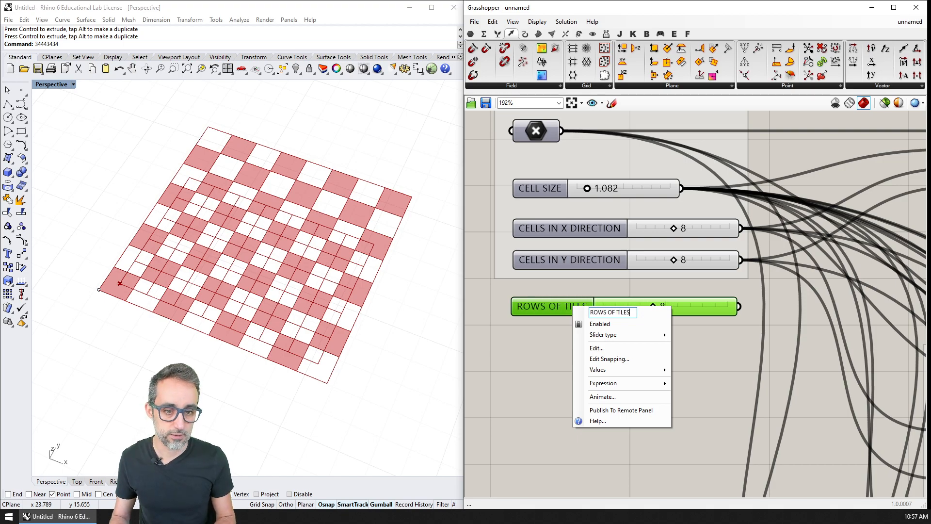
key(Return)
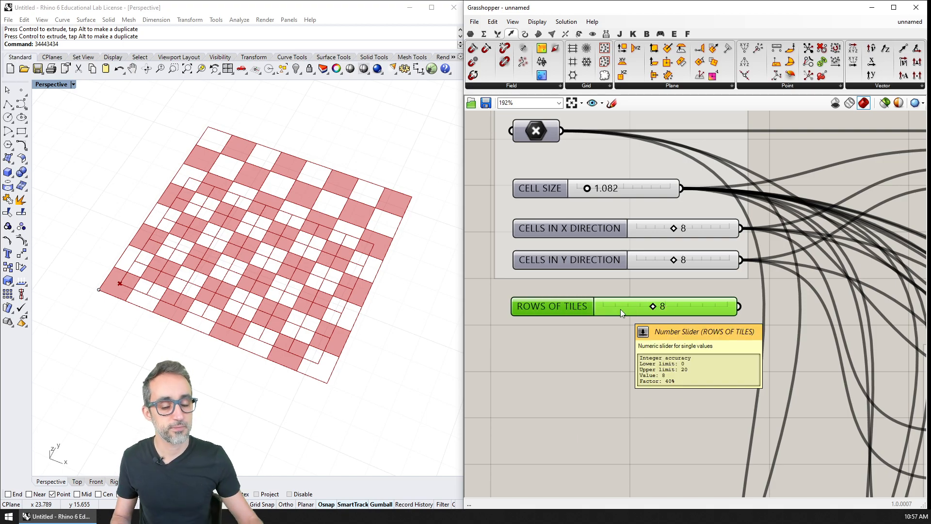
Step: Set the value of the ROWS OF TILES slider to 2
double_click(674, 314)
key(Return)
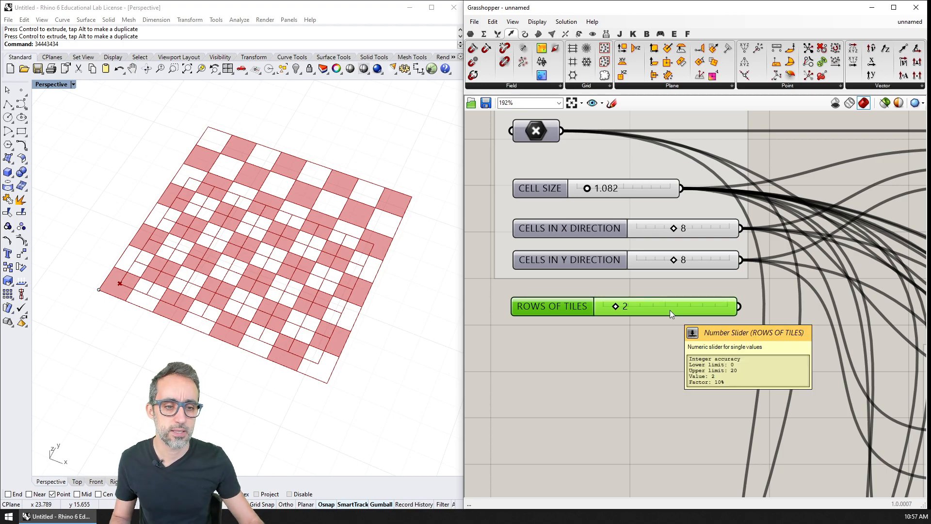
right_drag(643, 314, 616, 307)
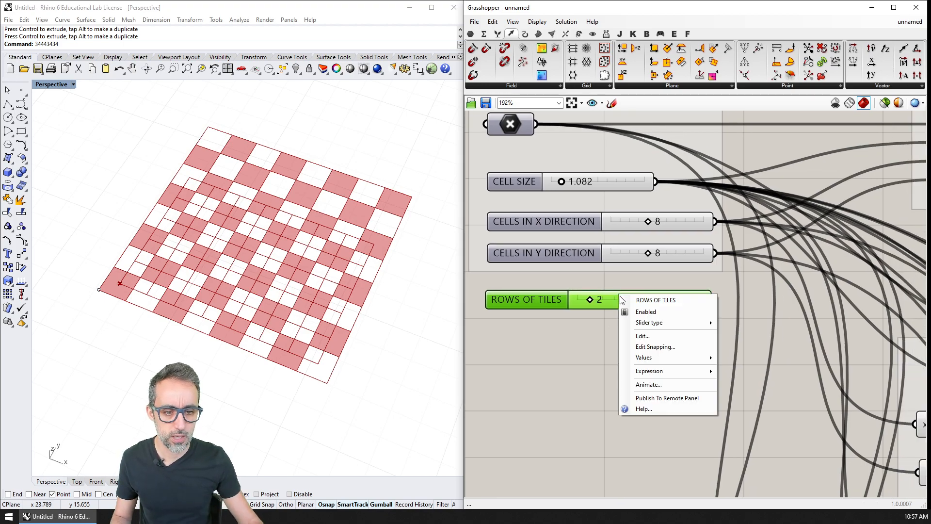
Step: Set the numeric domain of the ROWS OF TILES slider to a minimum of 2 and a maximum of 10
right_click(619, 294)
click(644, 336)
double_click(651, 348)
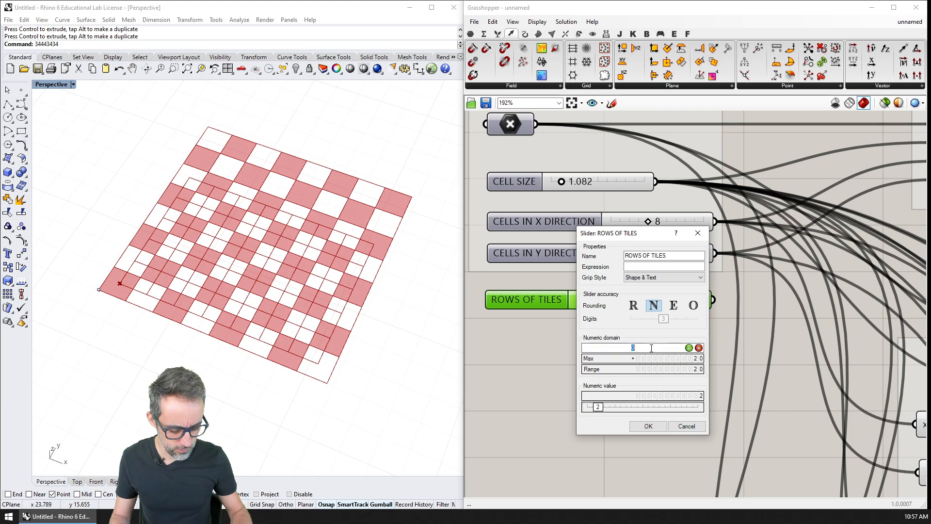
text(2)
key(Return)
double_click(659, 359)
text(1)
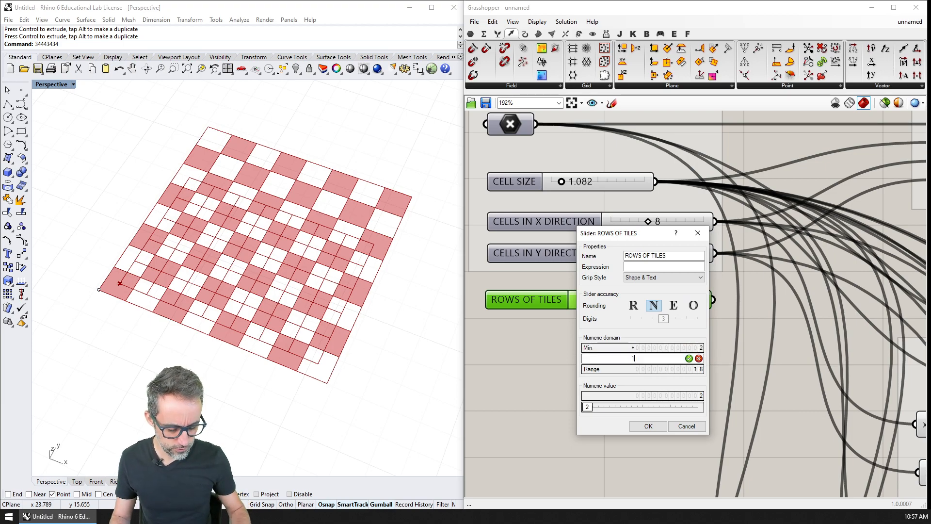
text(0)
key(Return)
click(663, 427)
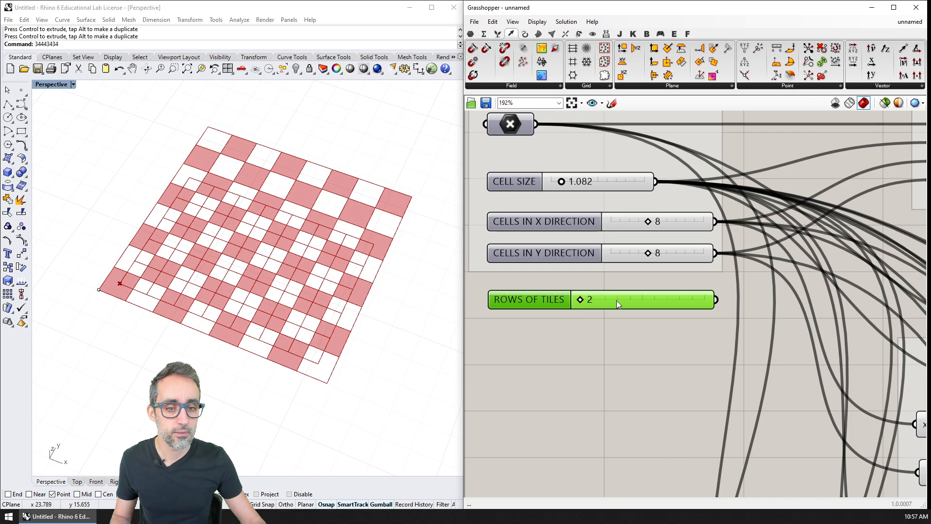
Step: Move the ROWS OF TILES slider slightly closer to the sliders above it and add it to the INPUTS group
drag(616, 300, 619, 296)
drag(626, 335, 584, 219)
right_click(584, 204)
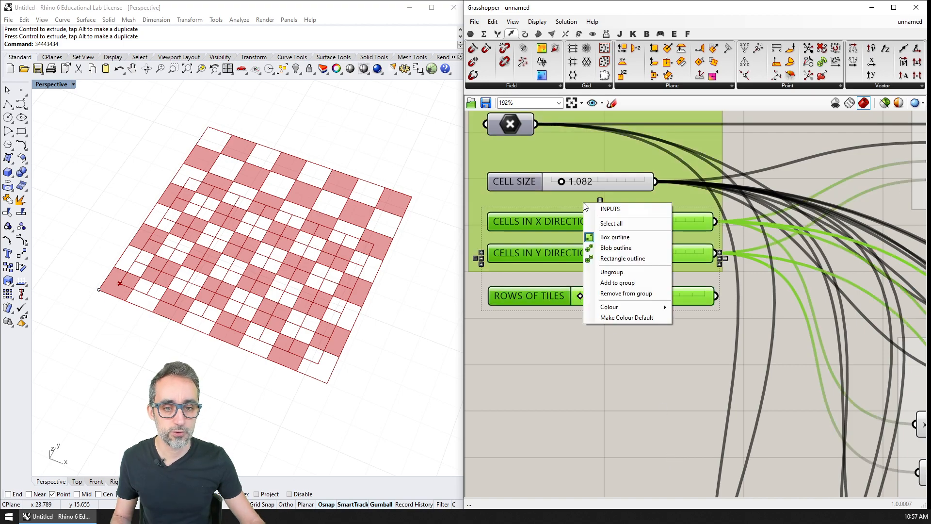
click(617, 285)
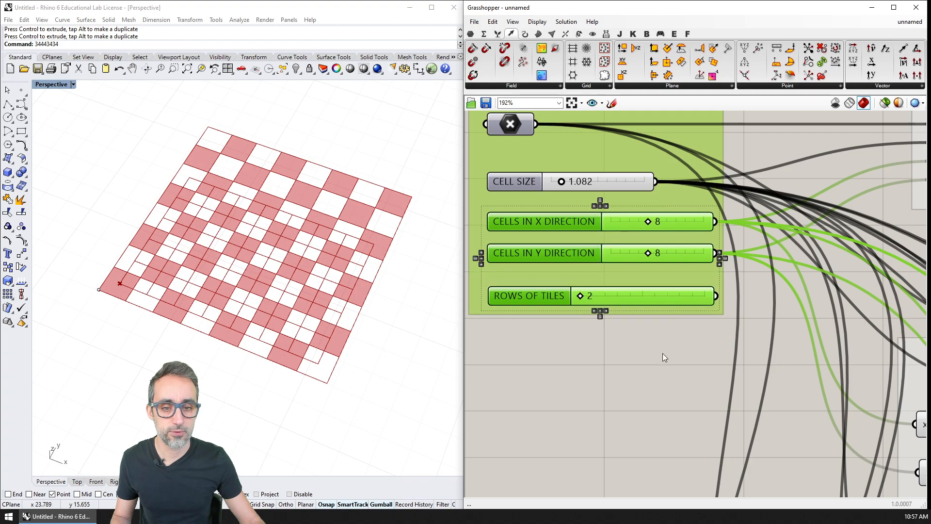
click(685, 360)
Step: Duplicate the x - 1 Expression component and place the copy directly below the original
right_drag(688, 360, 550, 292)
scroll(625, 325, down, 6)
scroll(636, 339, up, 2)
scroll(679, 358, up, 2)
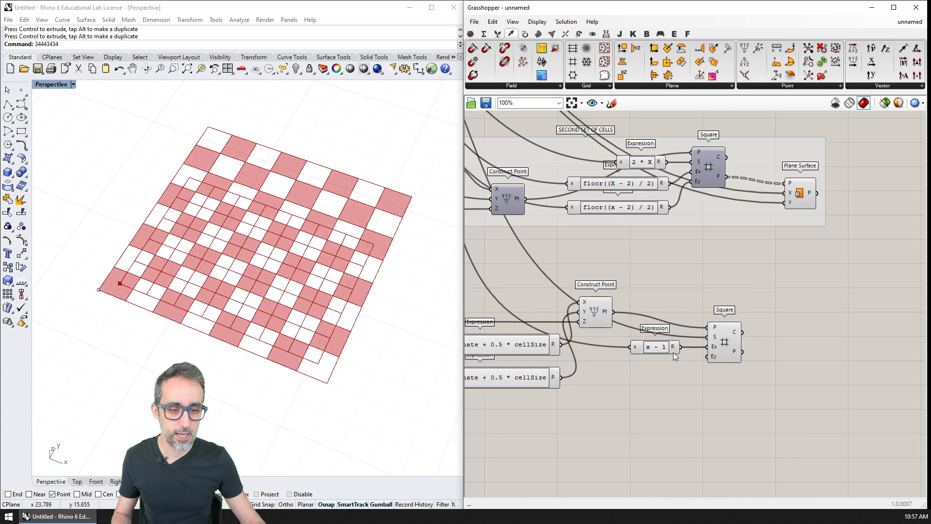
alt+drag(653, 350, 657, 370)
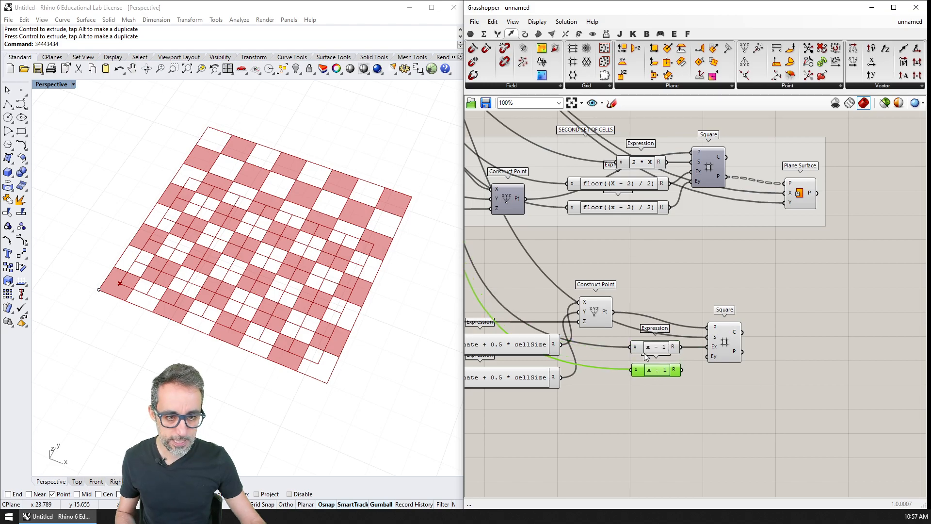
Step: Connect the ROWS OF TILES slider to the x input of the duplicated x - 1 Expression, replacing its existing wire
right_drag(623, 281, 776, 374)
scroll(776, 373, down, 4)
right_drag(592, 213, 605, 231)
scroll(612, 232, up, 2)
scroll(616, 234, up, 1)
right_drag(636, 273, 612, 230)
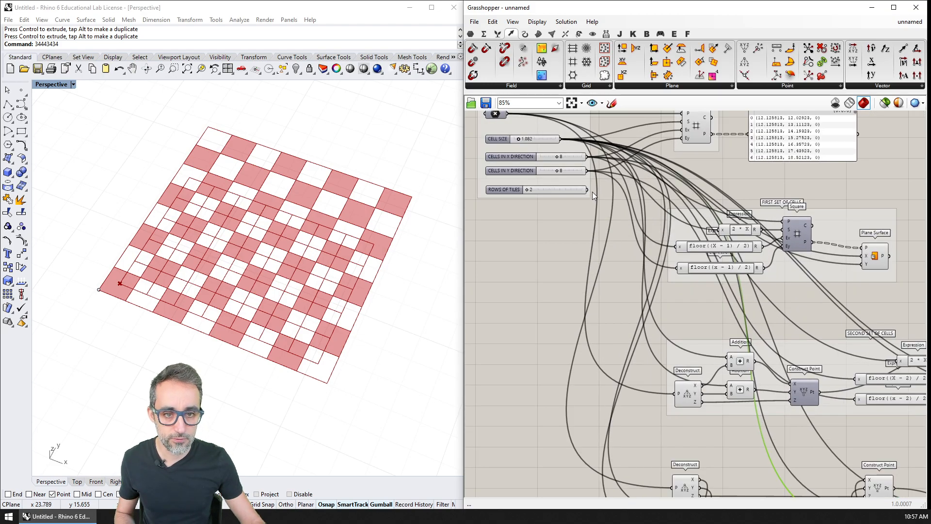
drag(592, 194, 894, 398)
right_drag(900, 418, 598, 391)
scroll(636, 377, up, 5)
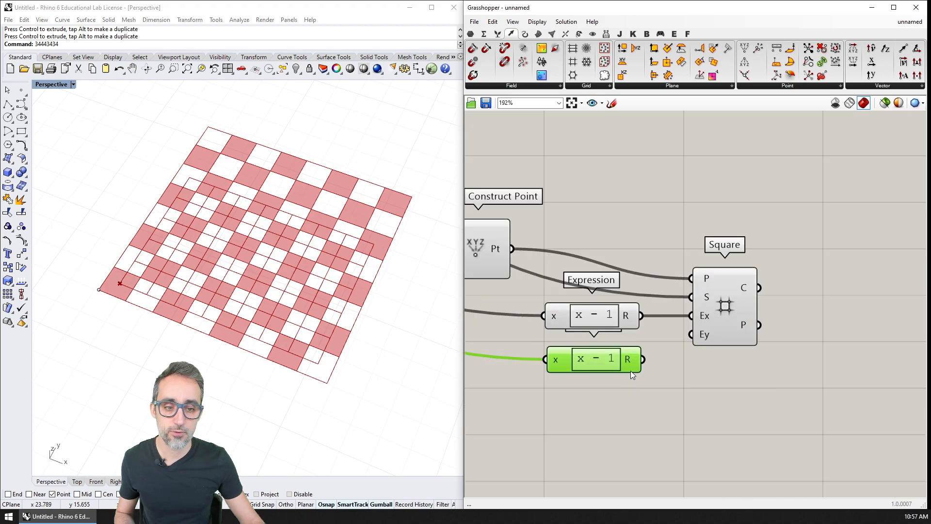
Step: Wire the result of the duplicated x - 1 Expression to the Ey input of the offset Square grid
drag(728, 319, 730, 318)
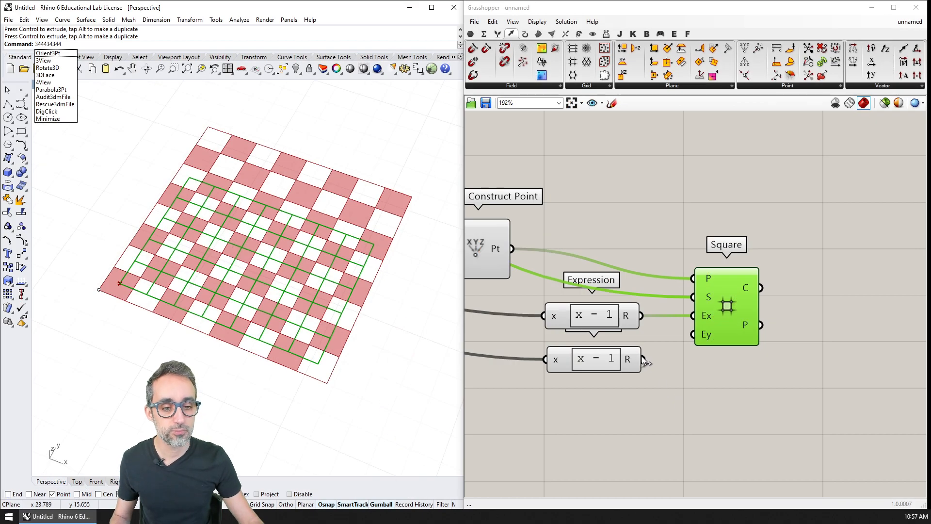
drag(643, 359, 693, 335)
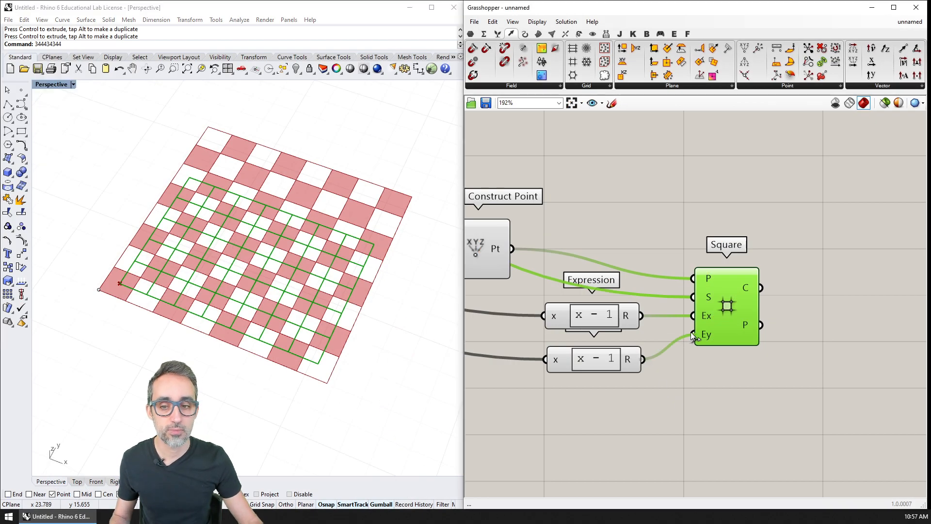
scroll(258, 318, up, 2)
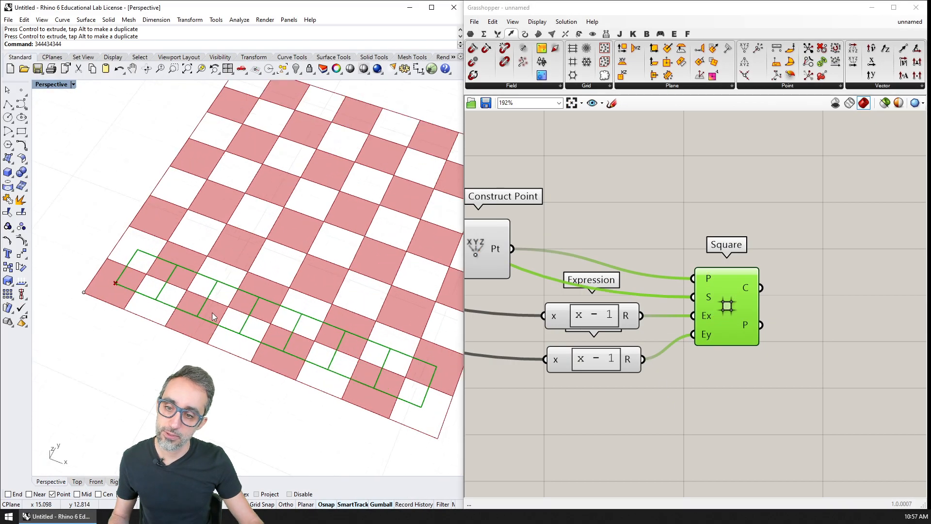
right_drag(218, 318, 238, 320)
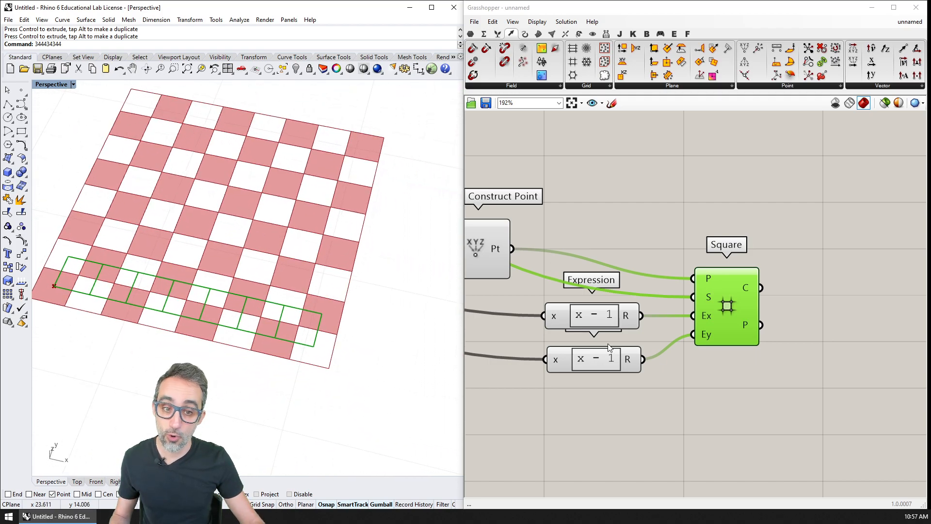
Step: Add a Point parameter beside the offset Square component and feed it from the Square's P output
right_drag(578, 324, 702, 341)
scroll(703, 340, down, 4)
scroll(735, 304, up, 2)
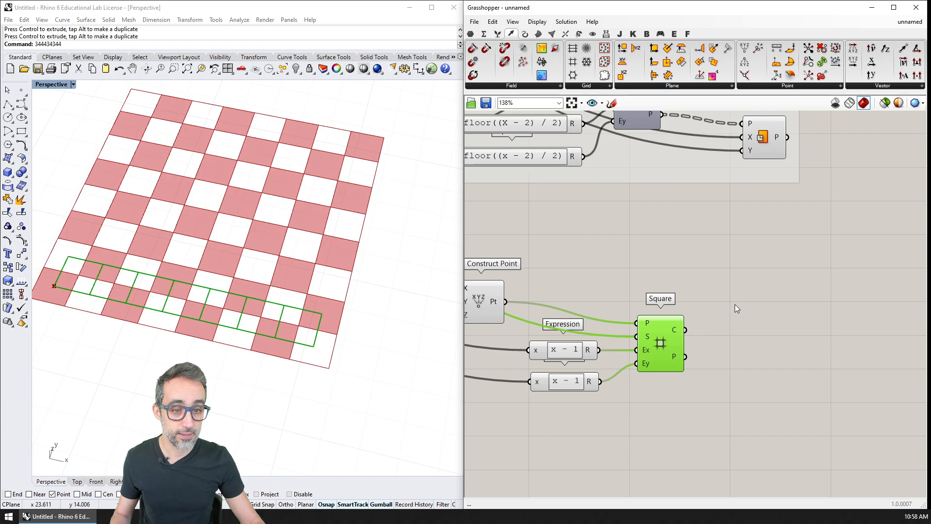
double_click(745, 333)
text(point)
key(Return)
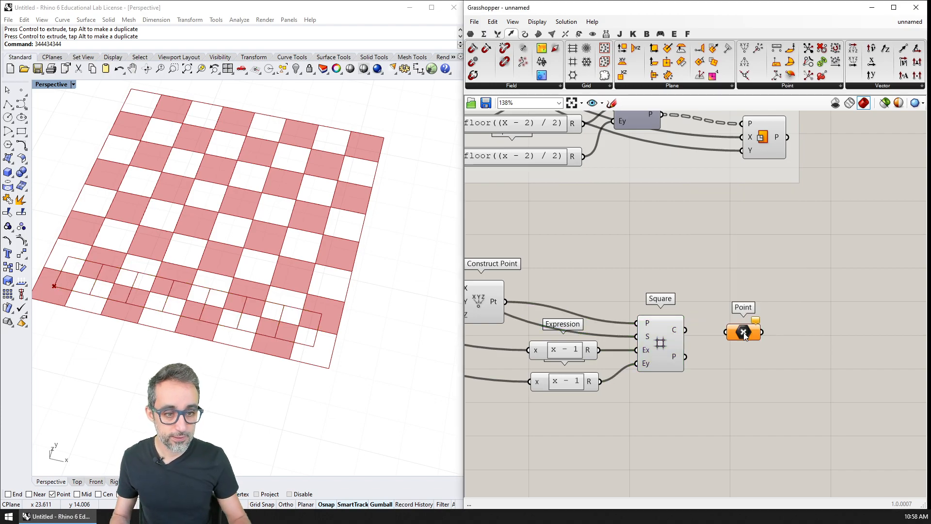
drag(686, 356, 726, 332)
drag(742, 335, 757, 361)
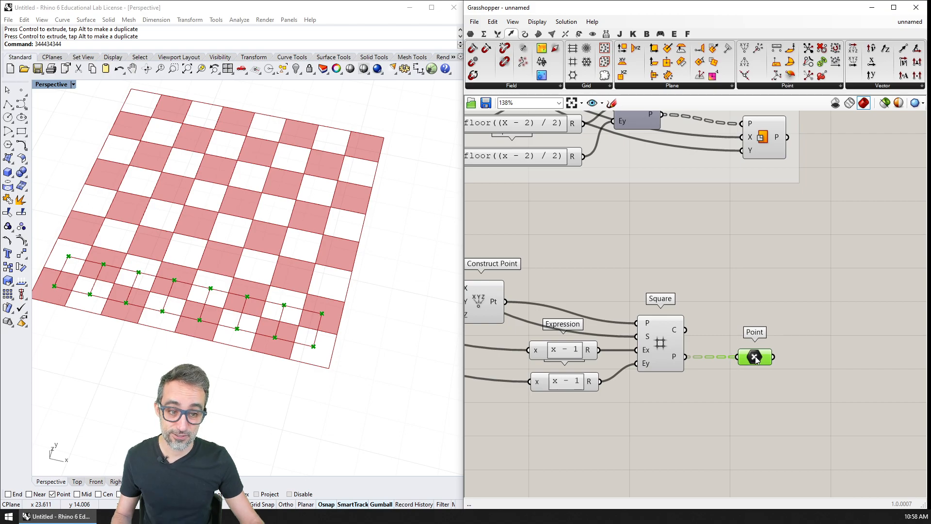
right_drag(347, 338, 279, 288)
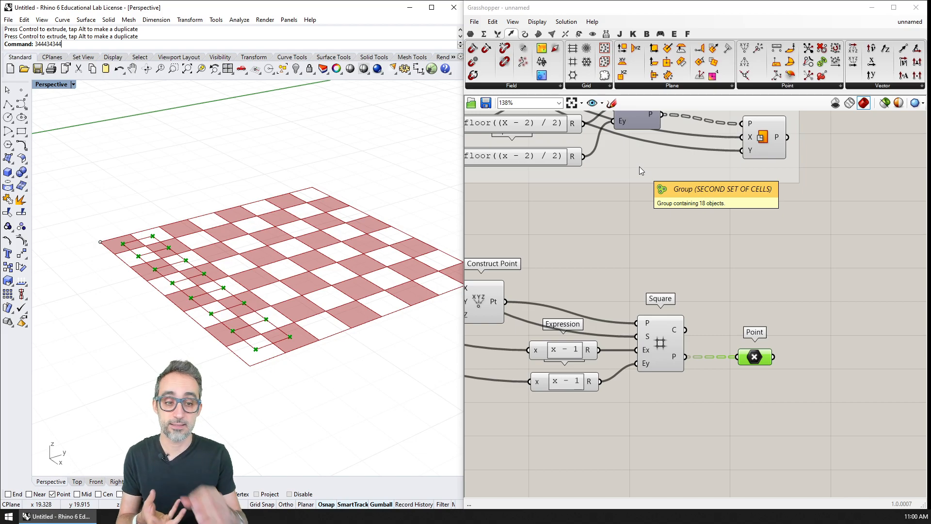
Step: Add a Cone component to the canvas above the new Point parameter
click(538, 33)
click(782, 87)
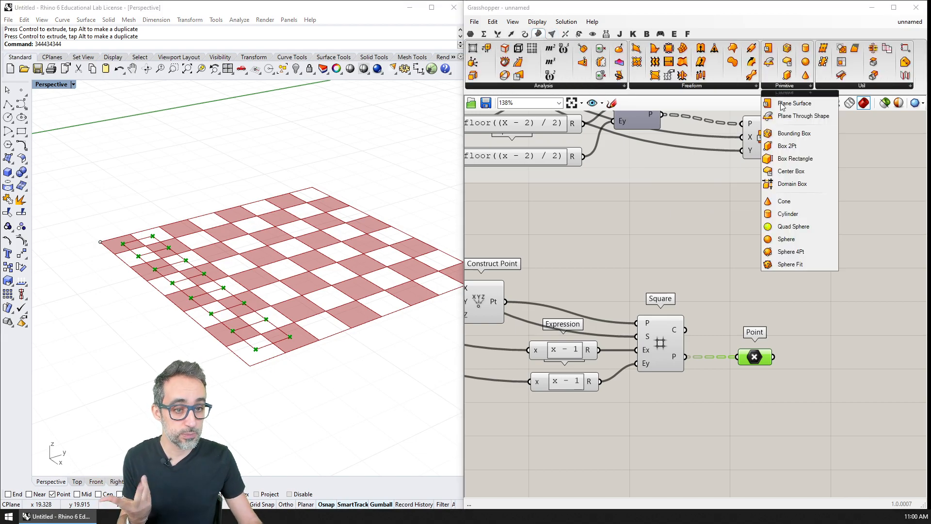
click(784, 201)
click(776, 253)
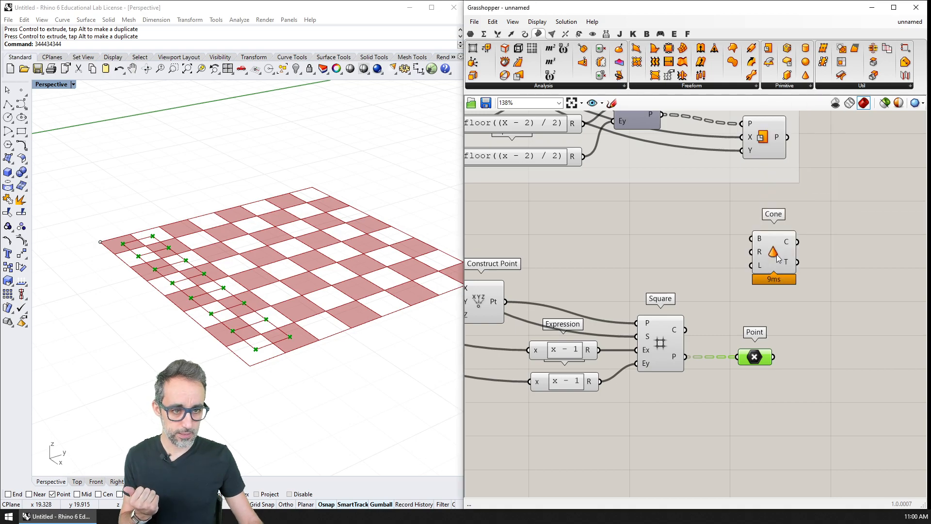
Step: Move the Point parameter below the Cone, place the Cone beside the offset Square, and connect the Square's P output to the Cone's B input
drag(778, 257, 760, 287)
drag(763, 367, 767, 419)
drag(757, 286, 772, 352)
drag(689, 354, 751, 339)
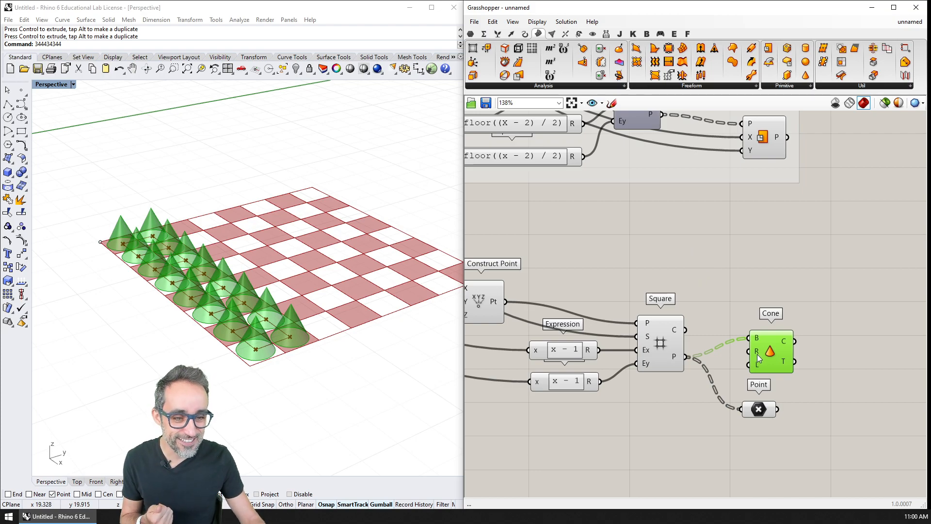
Step: Check the description of the Cone component's length input
mouse_move(757, 367)
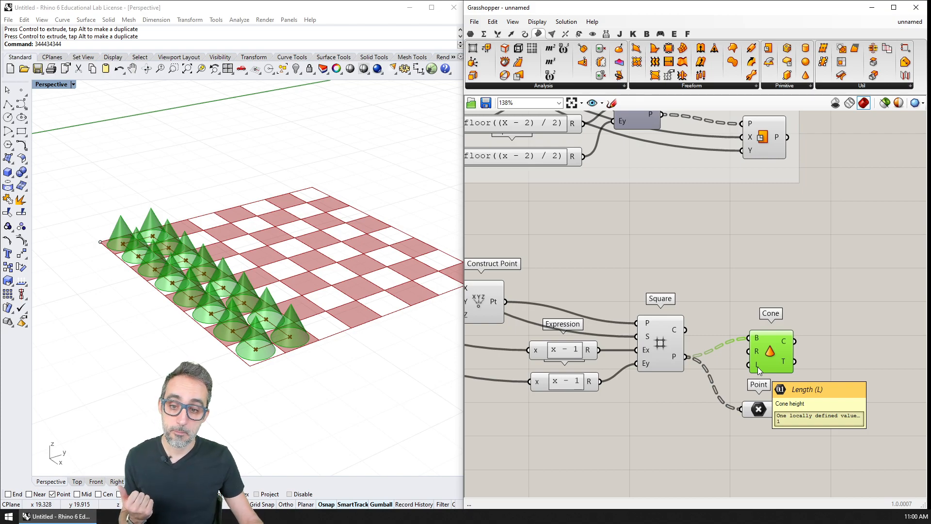
scroll(697, 262, down, 2)
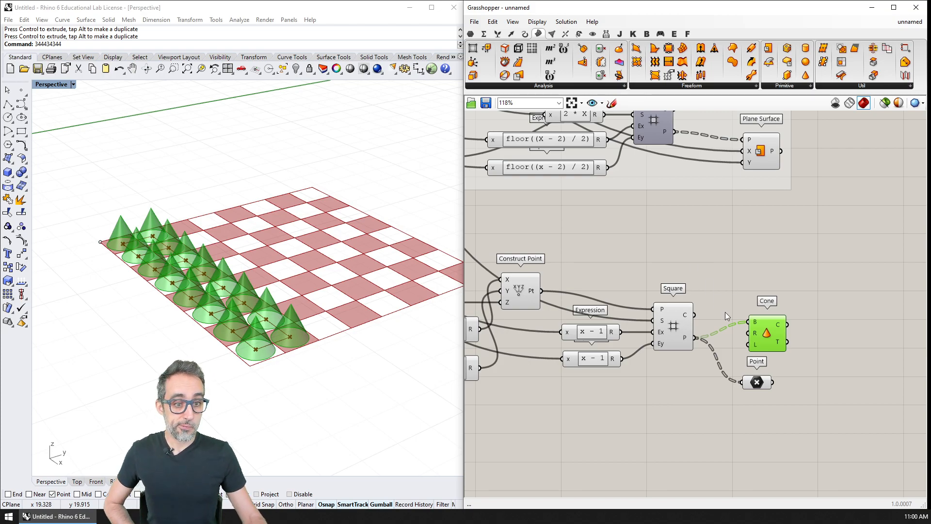
scroll(753, 337, up, 2)
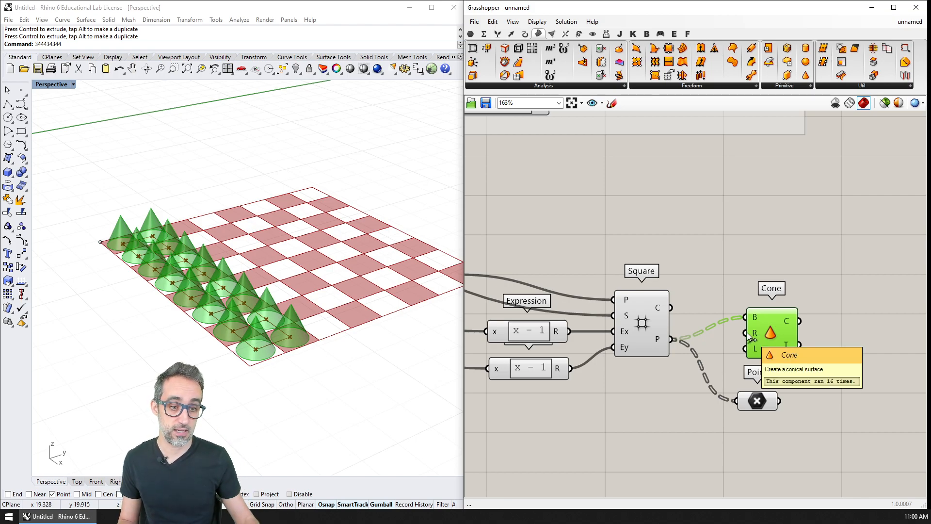
Step: Move the ROWS OF TILES slider slightly lower within the INPUTS group
scroll(725, 267, down, 3)
right_drag(640, 203, 810, 324)
scroll(810, 325, down, 2)
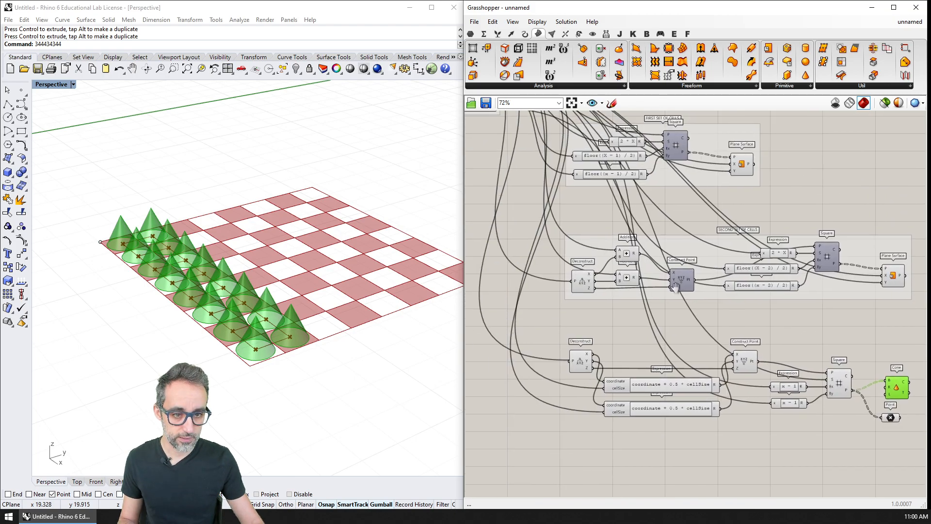
right_drag(500, 135, 609, 328)
scroll(732, 316, up, 5)
scroll(601, 332, up, 1)
click(620, 330)
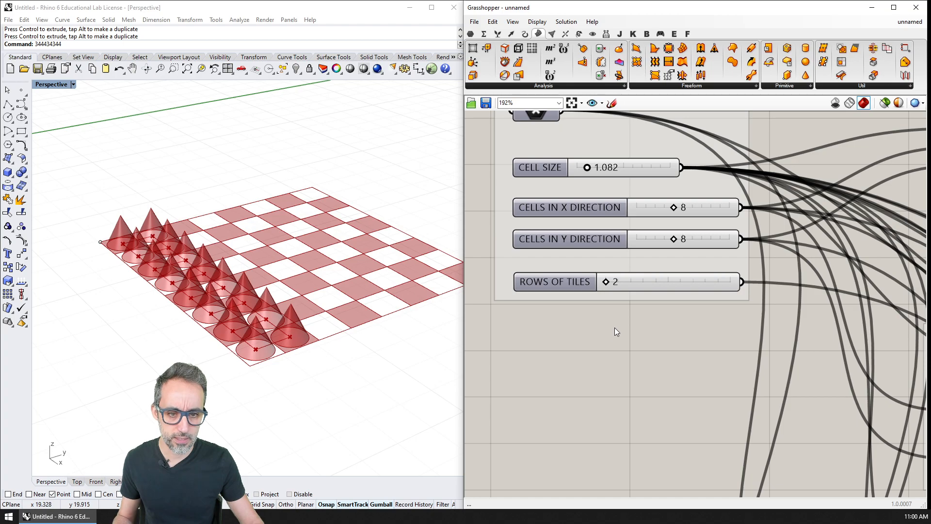
drag(585, 289, 586, 311)
double_click(614, 351)
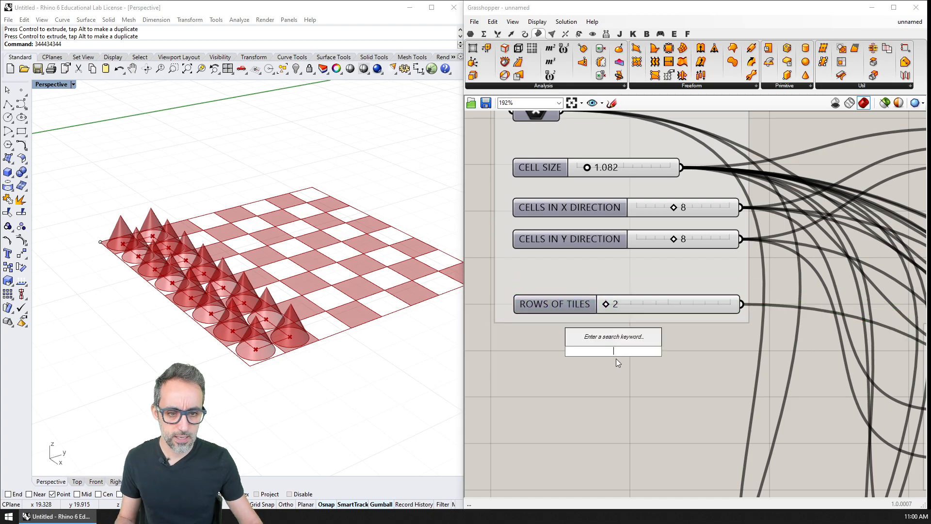
key(Escape)
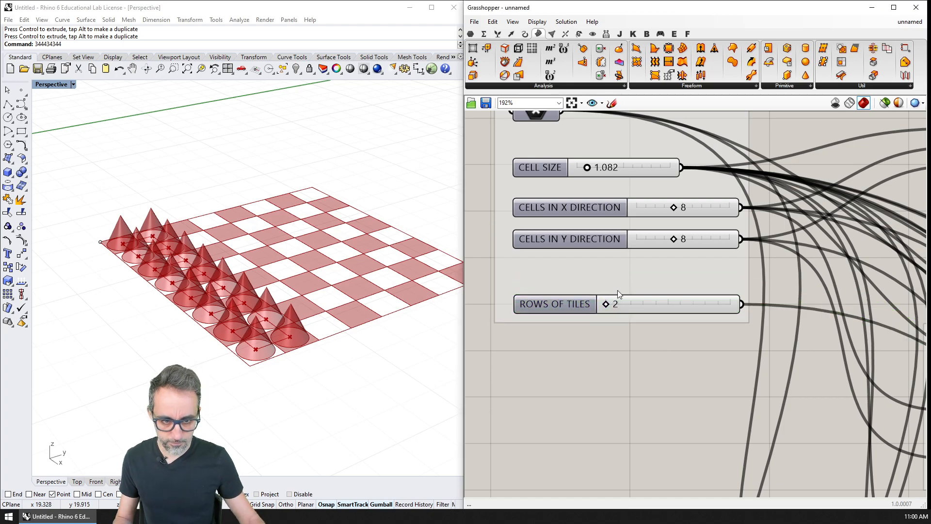
Step: Duplicate the CELL SIZE slider below ROWS OF TILES and rename the copy TILE SIZE FACTOR
click(606, 173)
alt+drag(607, 174, 617, 346)
right_click(563, 343)
text(T)
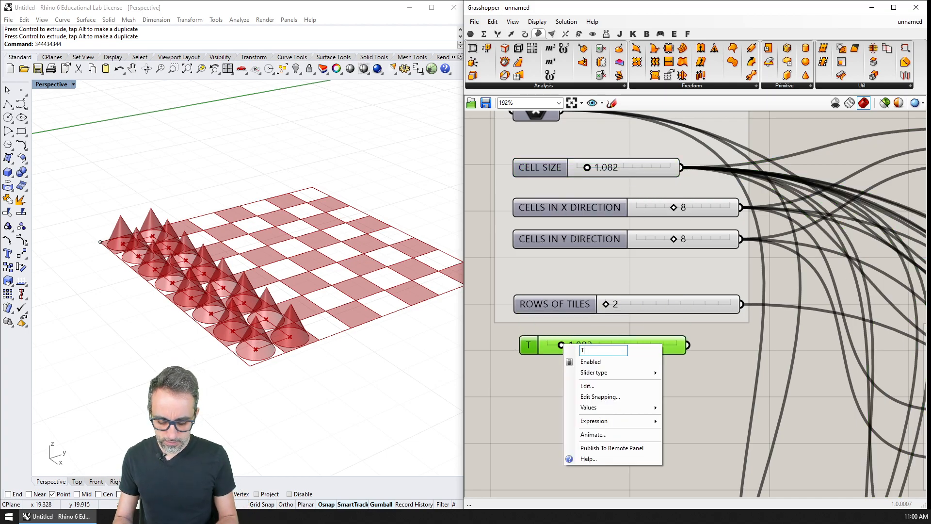
text(ILE SIZE FACTOR)
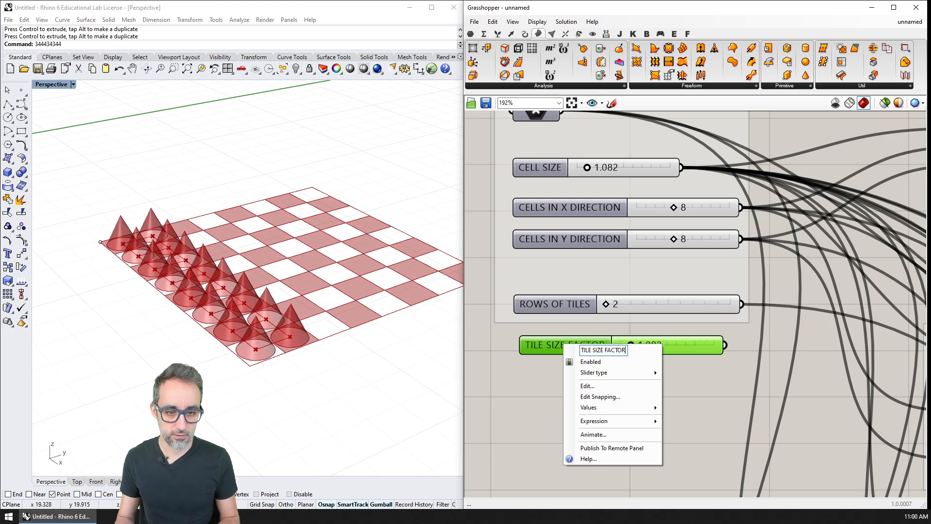
key(Return)
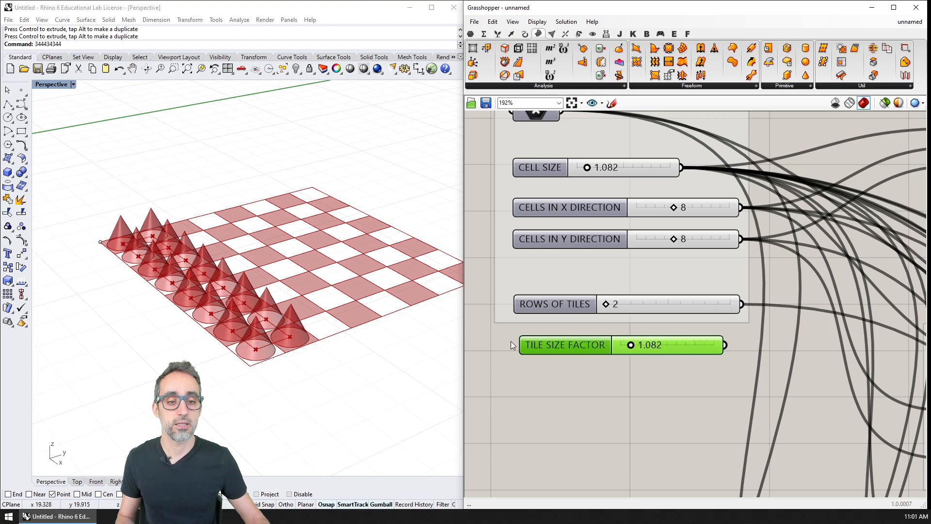
Step: Set the maximum of the TILE SIZE FACTOR slider to 0.5
right_click(656, 344)
click(686, 386)
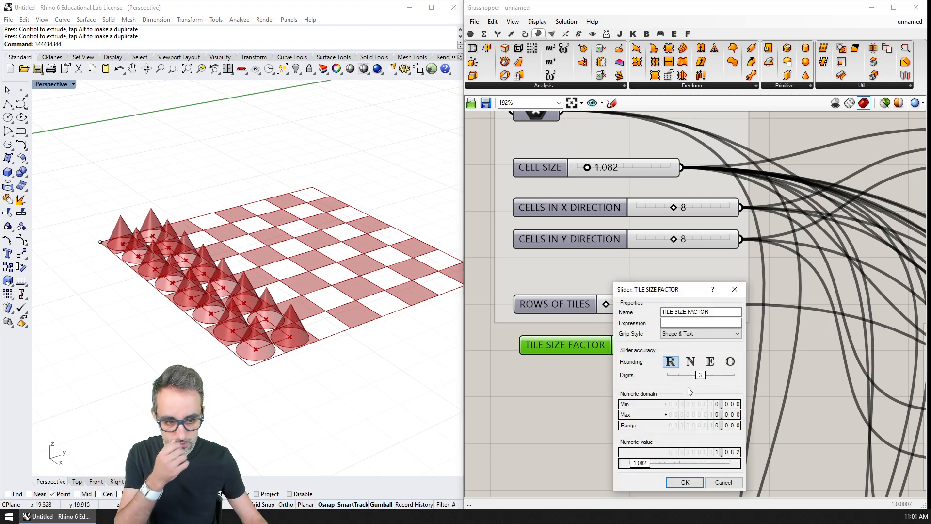
double_click(691, 414)
text(0)
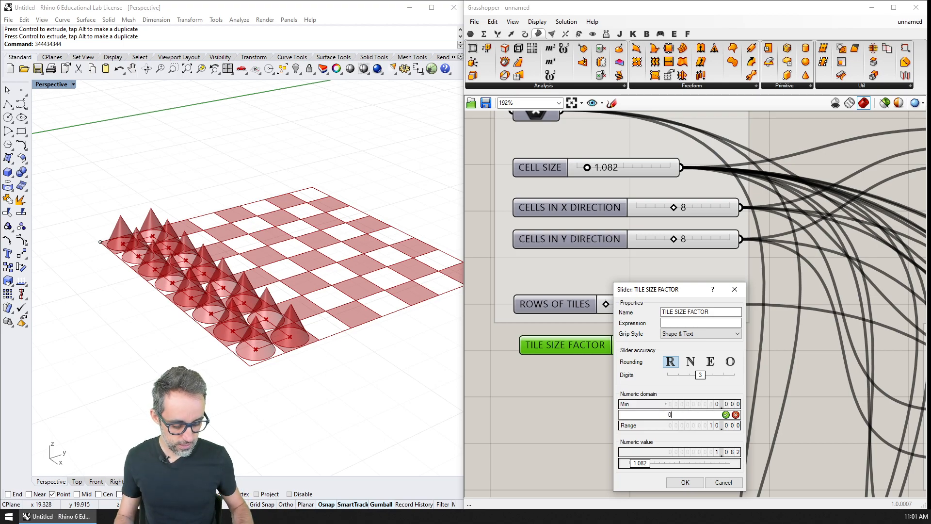
text(.5)
key(Return)
click(693, 475)
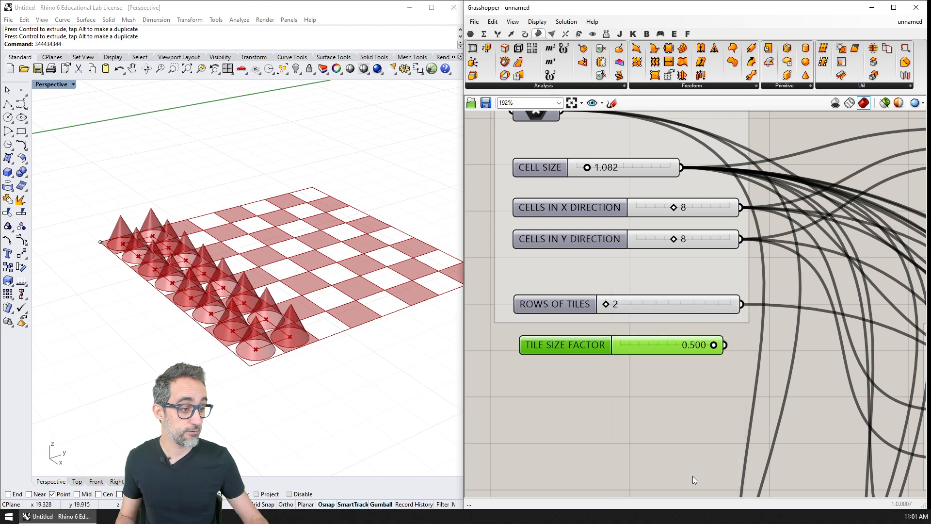
Step: Set the TILE SIZE FACTOR slider's value to 0.4
drag(709, 347, 704, 348)
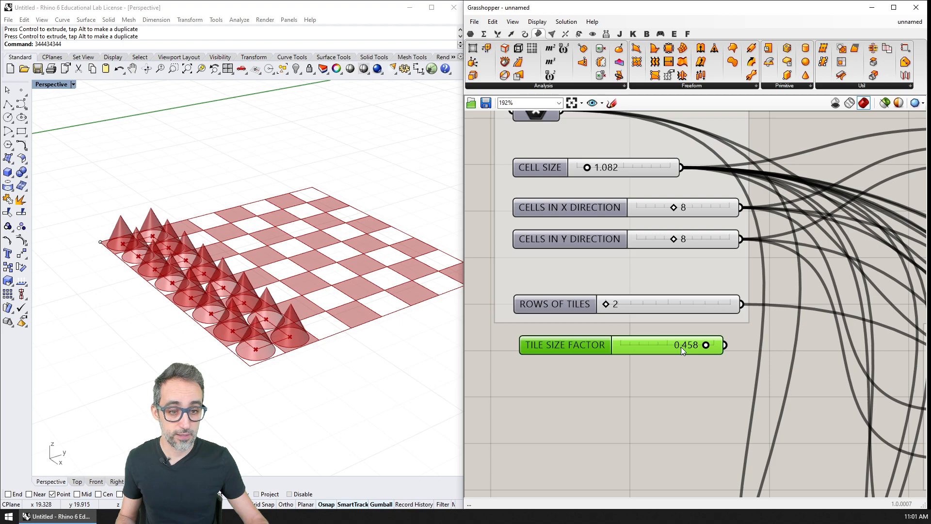
double_click(681, 347)
text(0.4)
key(Return)
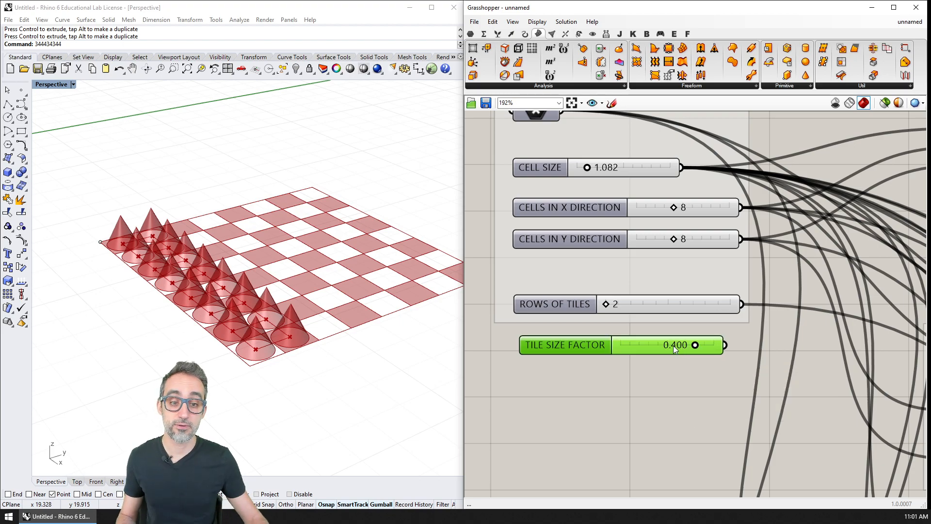
Step: Delete the TILE SIZE FACTOR slider from below the INPUTS group
right_drag(679, 364, 665, 383)
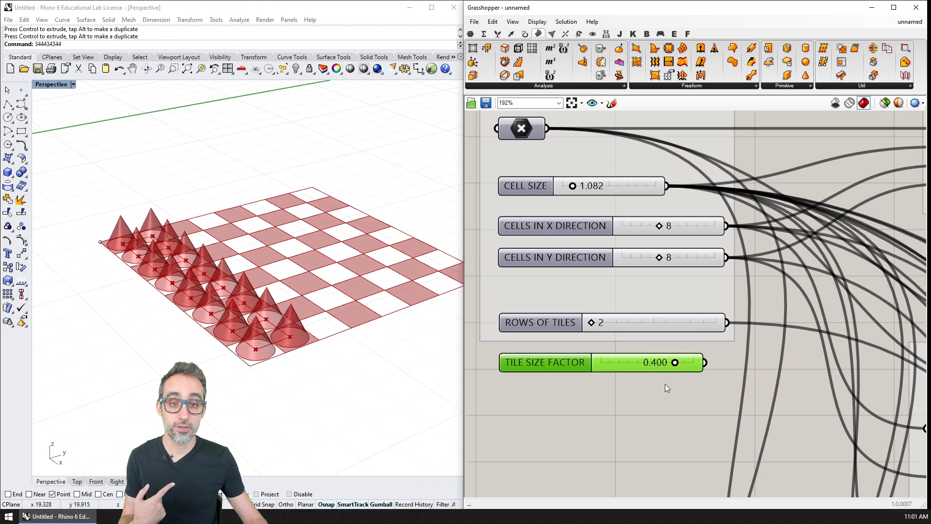
scroll(665, 383, down, 1)
drag(625, 395, 577, 306)
right_click(582, 308)
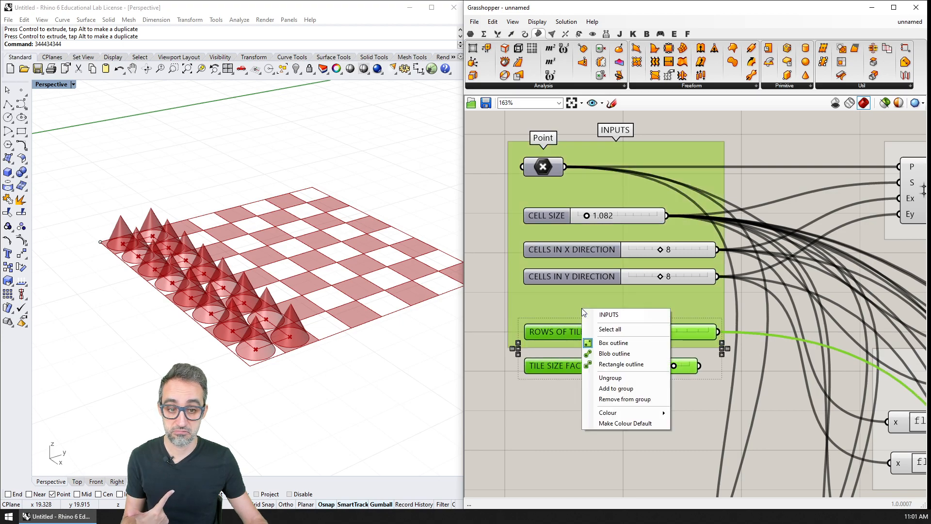
click(612, 399)
click(592, 365)
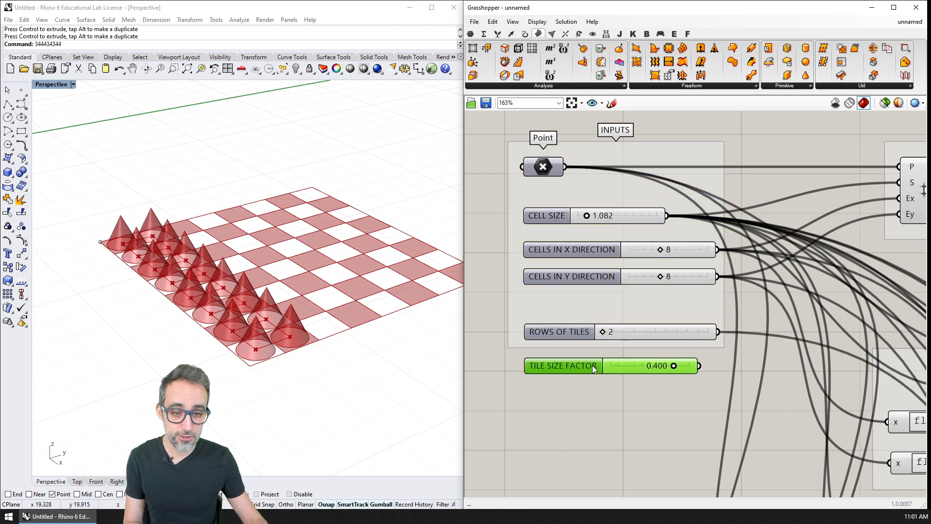
key(Delete)
Step: Duplicate the CELL SIZE slider below ROWS OF TILES and rename the copy TILE RADIUS
scroll(599, 332, up, 1)
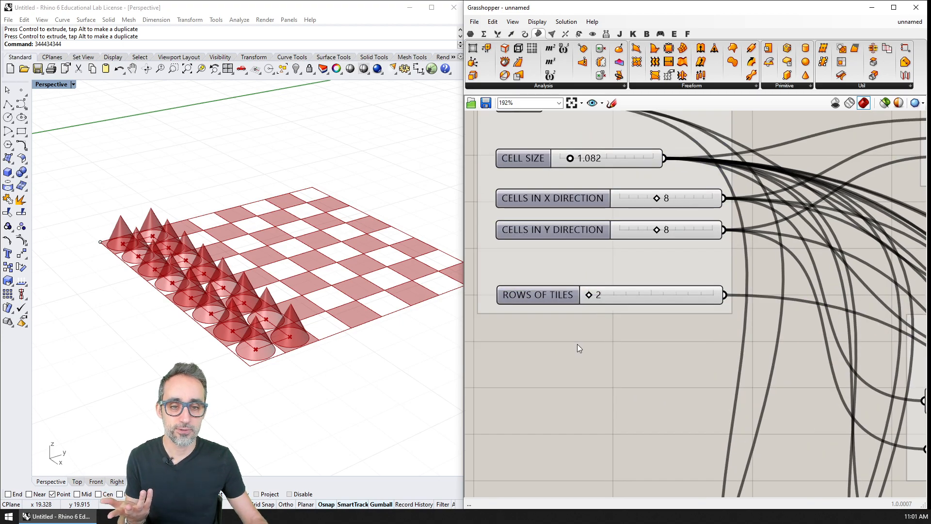
click(536, 158)
alt+drag(534, 162, 530, 336)
right_click(530, 337)
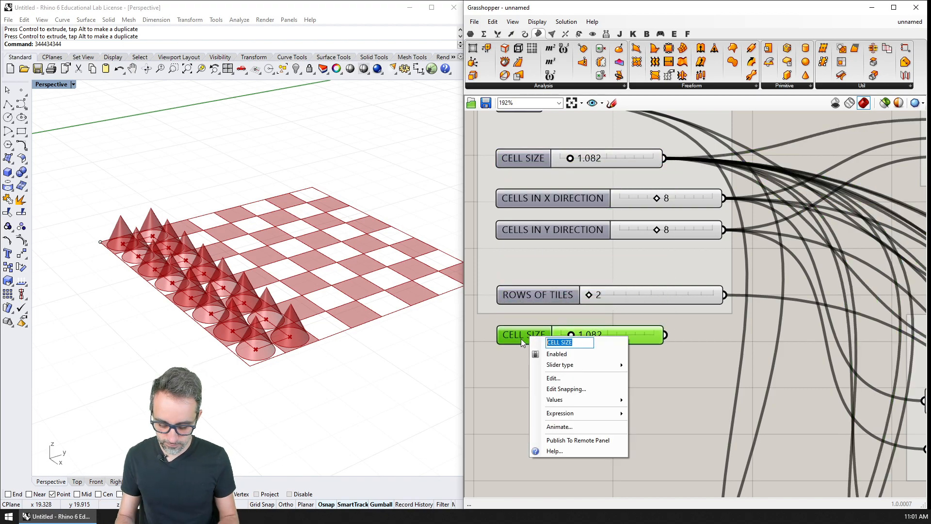
text(TILE RADIUS)
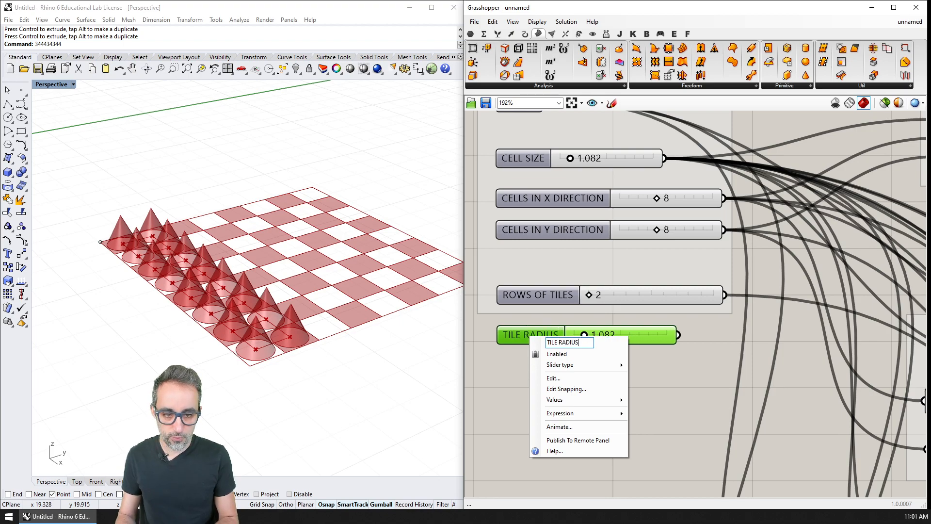
key(Return)
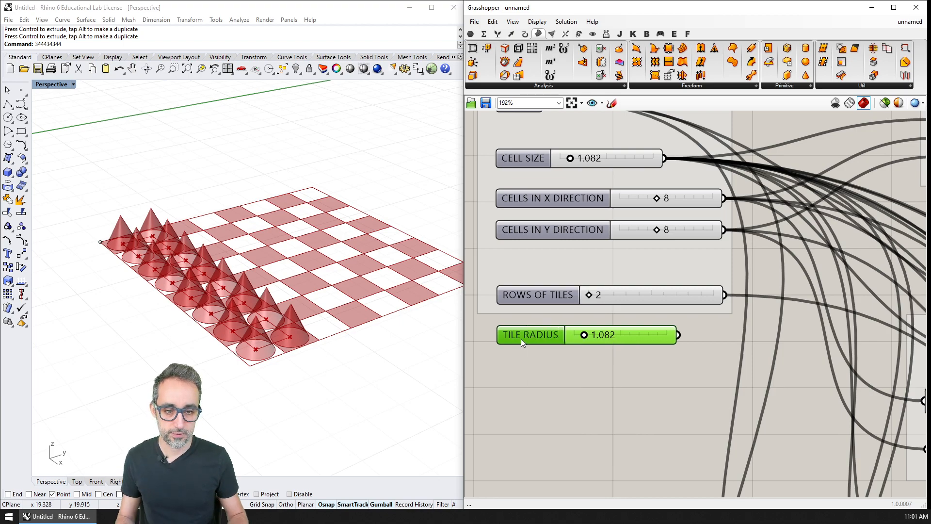
Step: Set the TILE RADIUS slider's value to 0.4
double_click(633, 333)
text(0.)
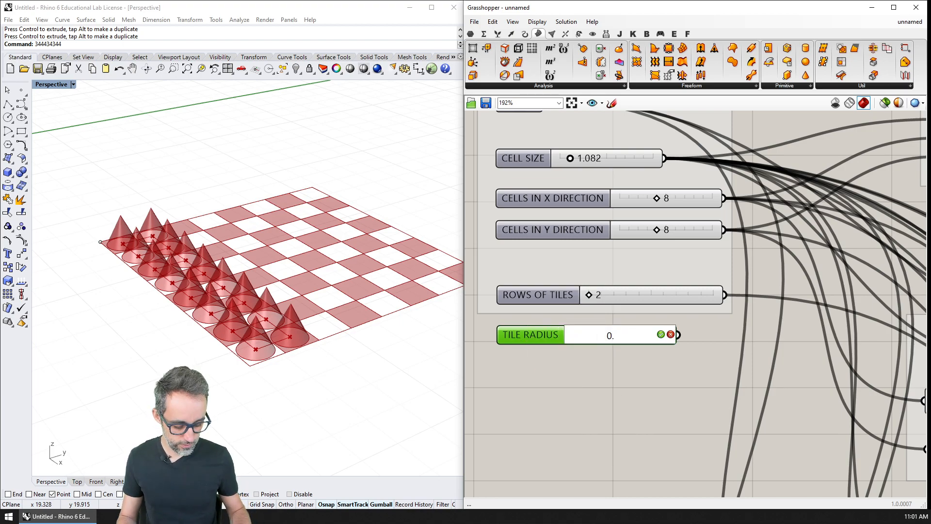
text(4)
key(Return)
Step: Connect the TILE RADIUS slider to the Cone component's R input
scroll(629, 333, down, 2)
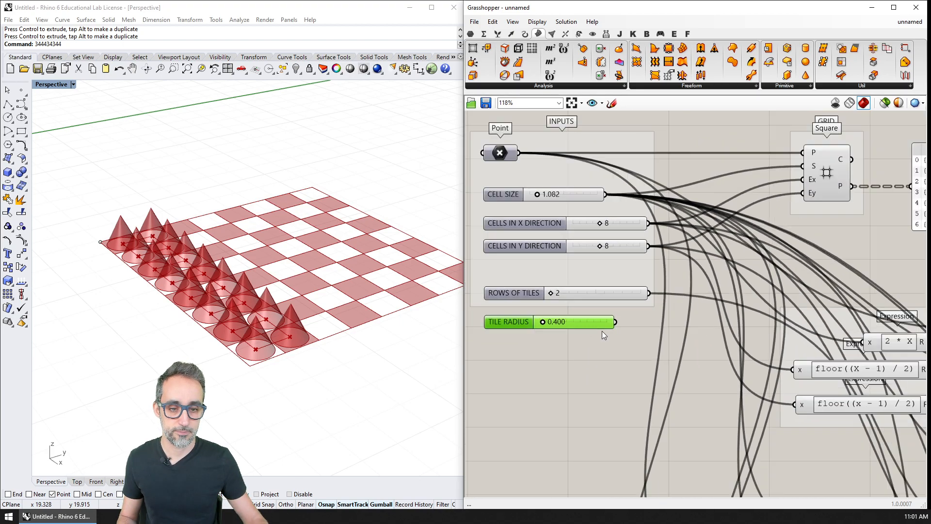
scroll(601, 331, down, 4)
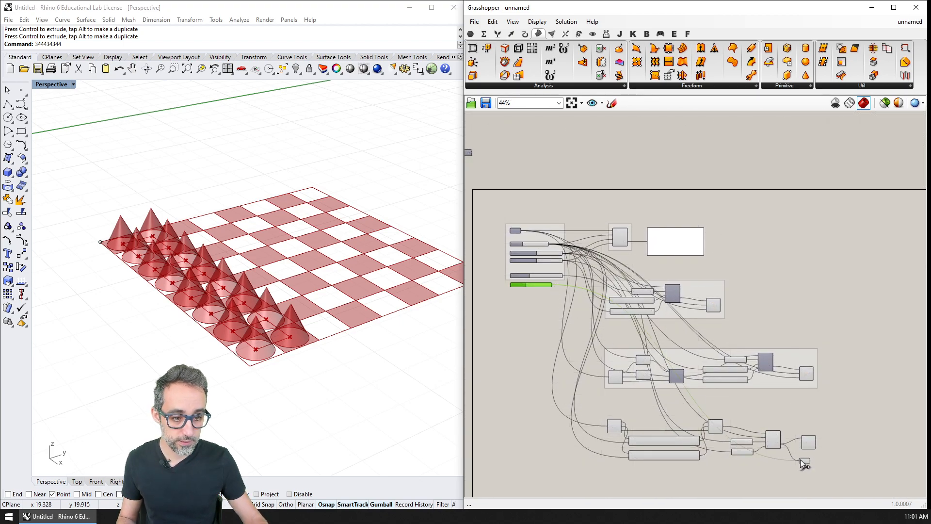
right_drag(613, 334, 636, 341)
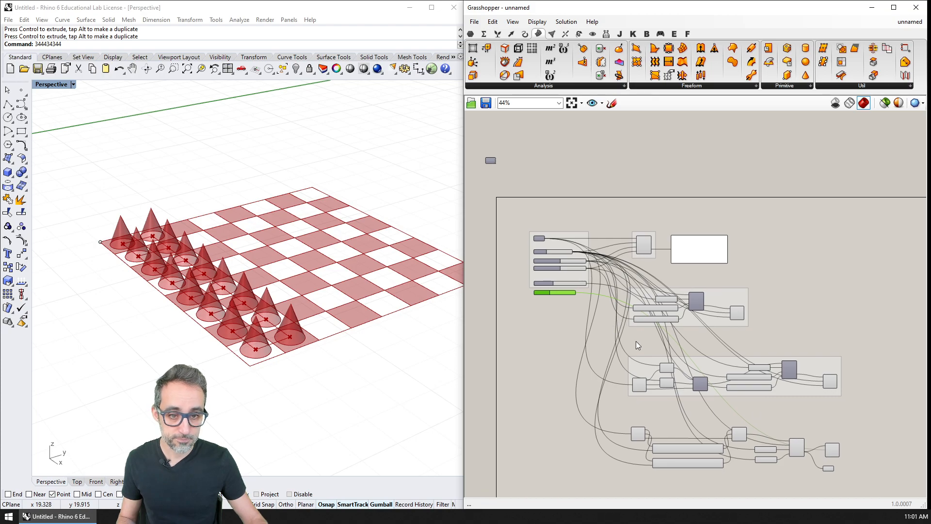
scroll(543, 302, up, 2)
right_drag(357, 298, 370, 318)
right_drag(684, 391, 540, 248)
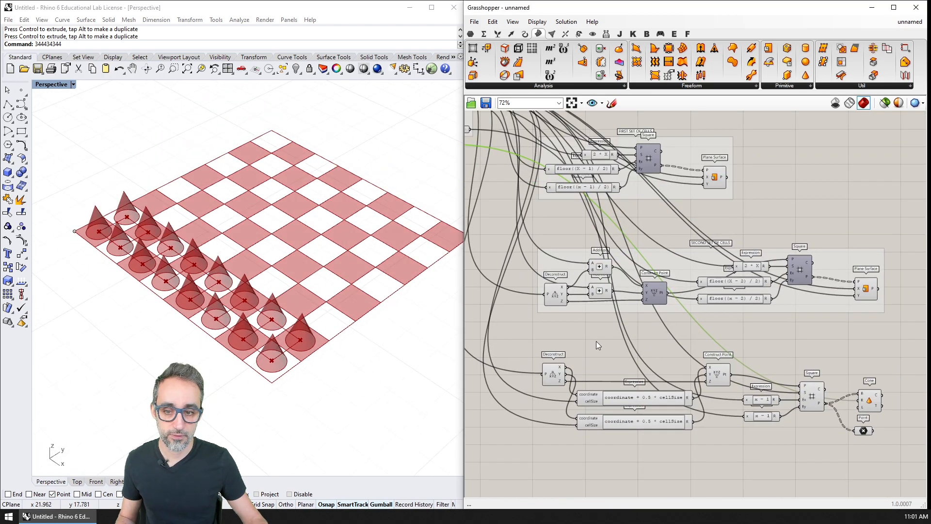
Step: Duplicate the TILE RADIUS slider directly below itself and rename the copy TILE HEIGHT
right_drag(583, 308, 737, 367)
scroll(586, 204, up, 5)
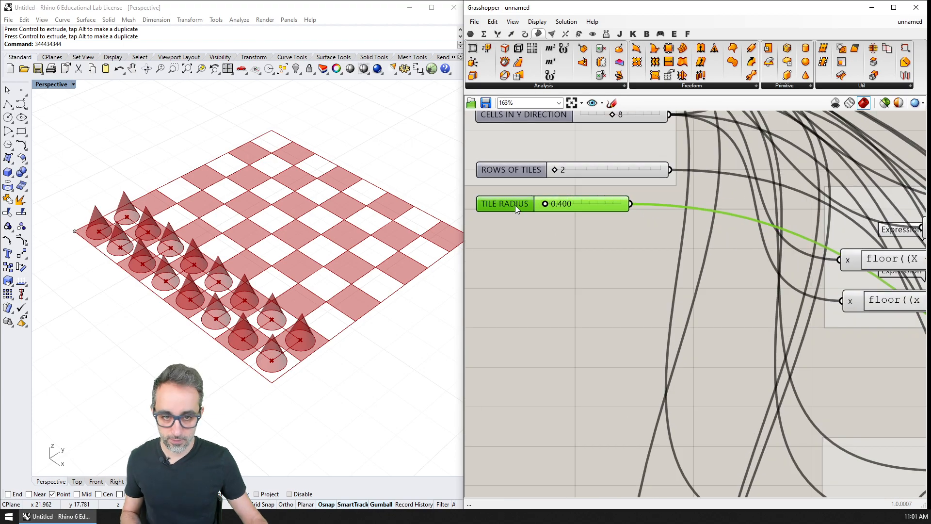
alt+drag(515, 204, 514, 230)
right_click(514, 232)
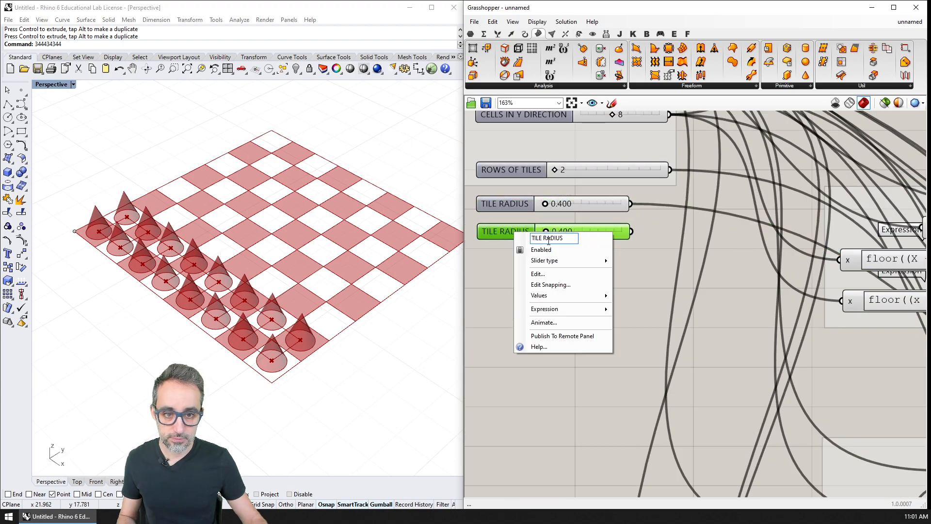
double_click(556, 237)
text(HEIGHT)
key(Return)
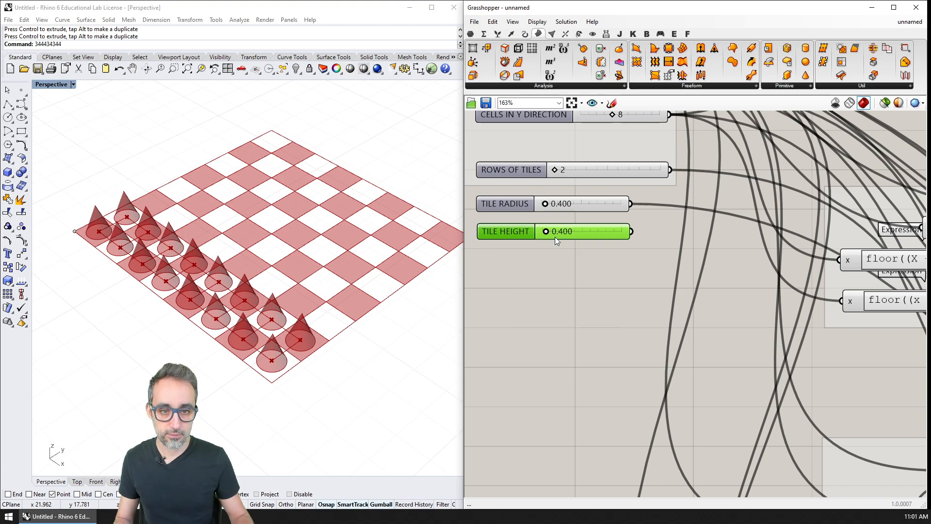
Step: Connect the TILE HEIGHT slider to the Cone component's L input
scroll(488, 232, down, 4)
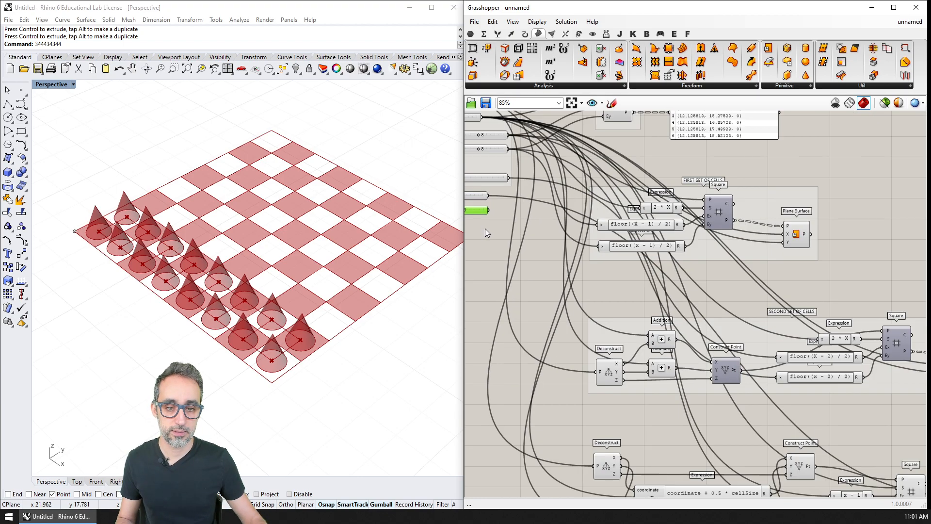
drag(489, 211, 755, 293)
right_drag(311, 293, 301, 237)
Step: Adjust the TILE HEIGHT slider to about 1.287
right_drag(478, 197, 634, 289)
right_drag(533, 209, 671, 322)
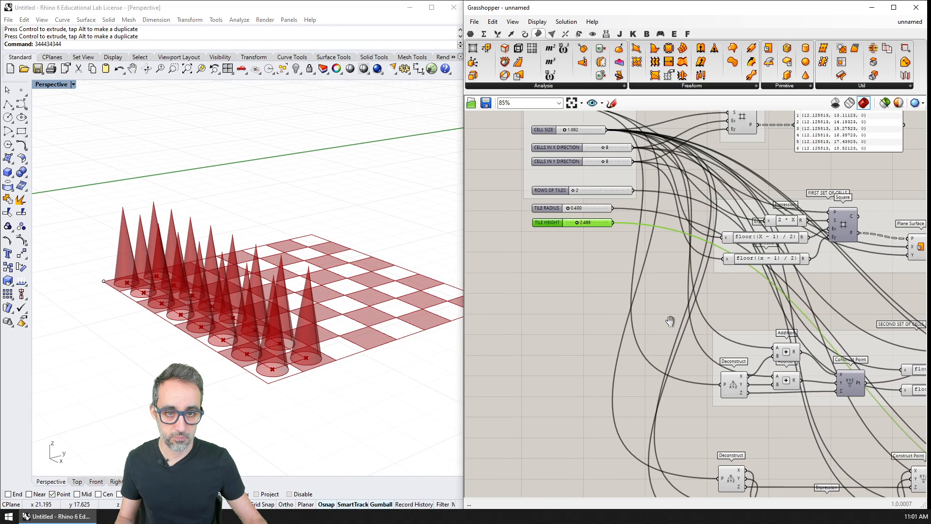
scroll(584, 224, up, 5)
drag(568, 222, 555, 224)
Step: Hide the viewport previews of the offset grid's Construct Point, Square and Point components
right_drag(592, 283, 504, 240)
scroll(560, 264, down, 7)
right_drag(810, 449, 669, 375)
scroll(671, 375, up, 4)
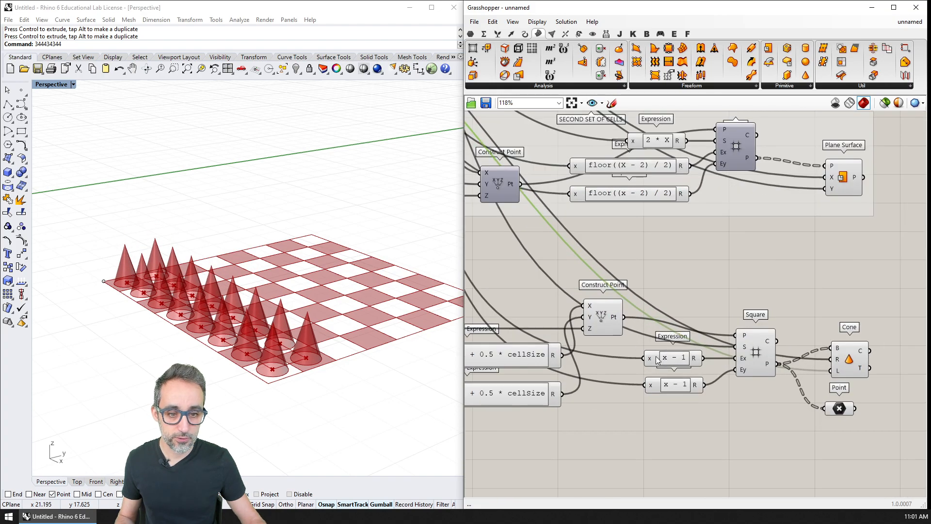
click(606, 321)
click(758, 358)
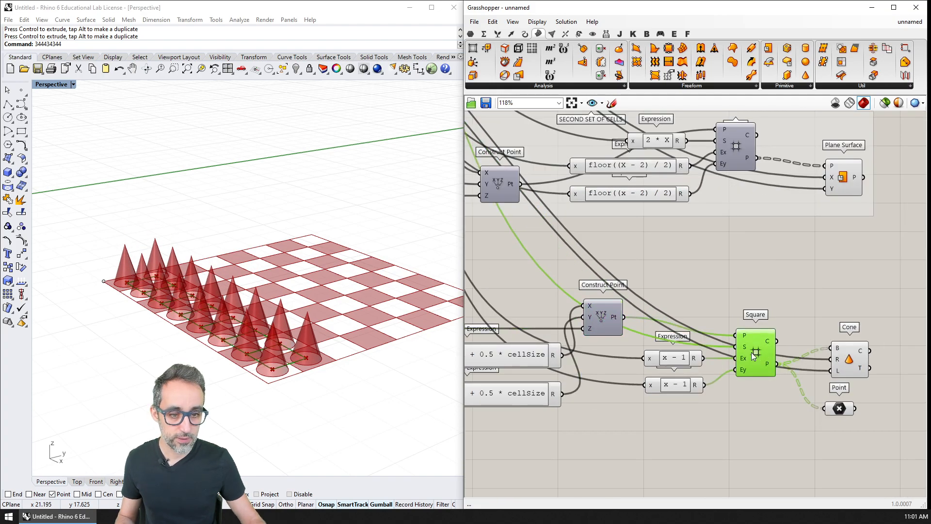
right_drag(382, 289, 368, 313)
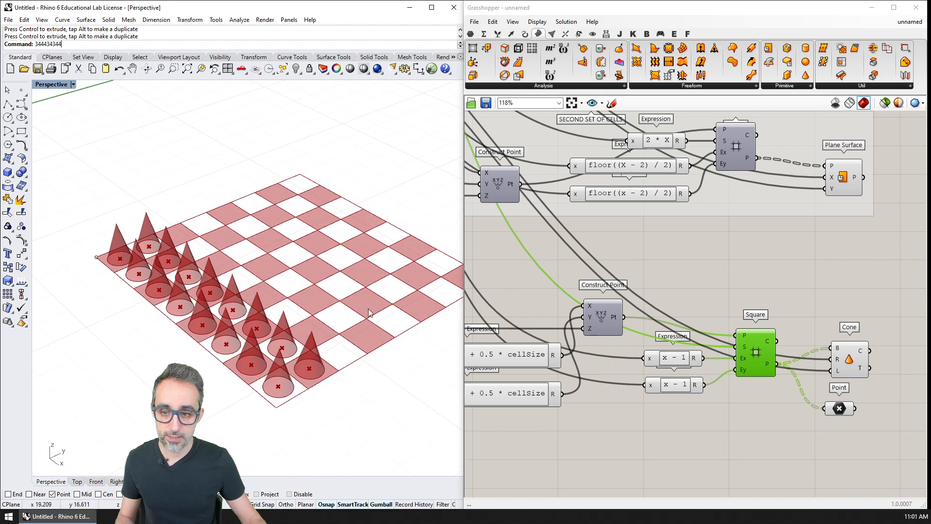
click(835, 410)
Step: Select the Cone component to inspect the cones on the board, and review the TILE RADIUS and TILE HEIGHT sliders
click(835, 358)
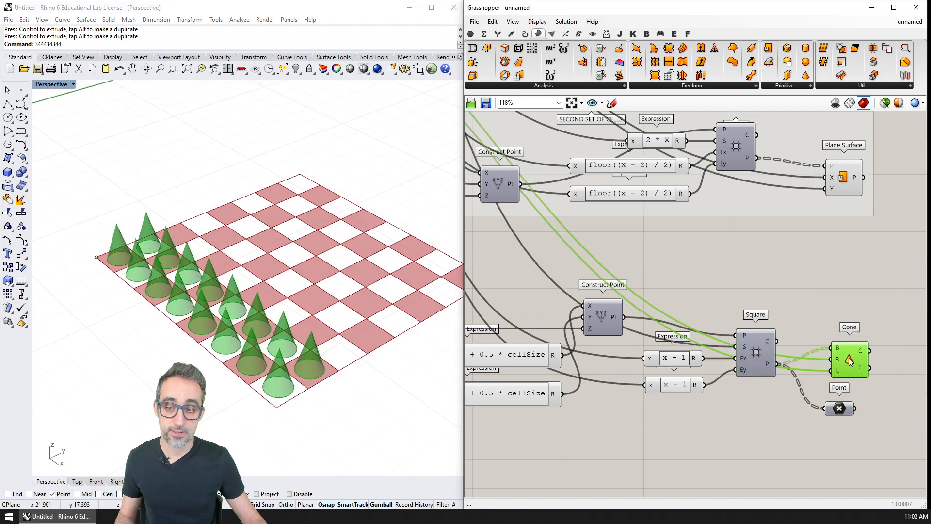
right_drag(374, 339, 281, 326)
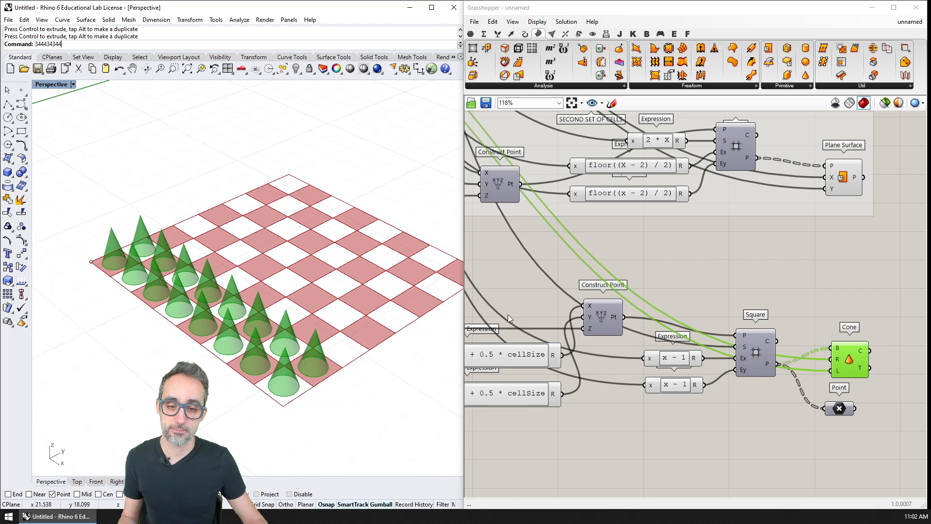
right_drag(508, 315, 671, 353)
scroll(651, 281, up, 5)
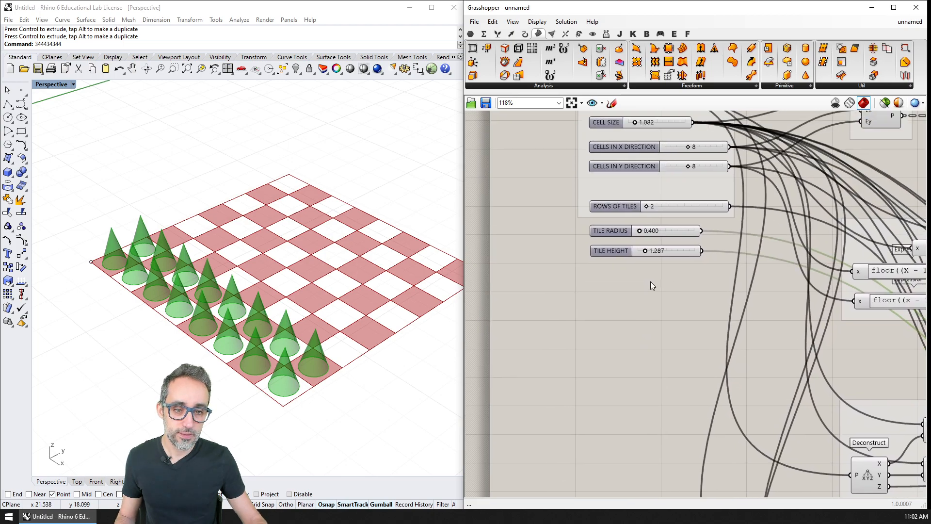
Step: Try a larger CELL SIZE of about 6.356 and examine how the cones scale relative to the board's cells
click(596, 253)
drag(596, 252, 598, 251)
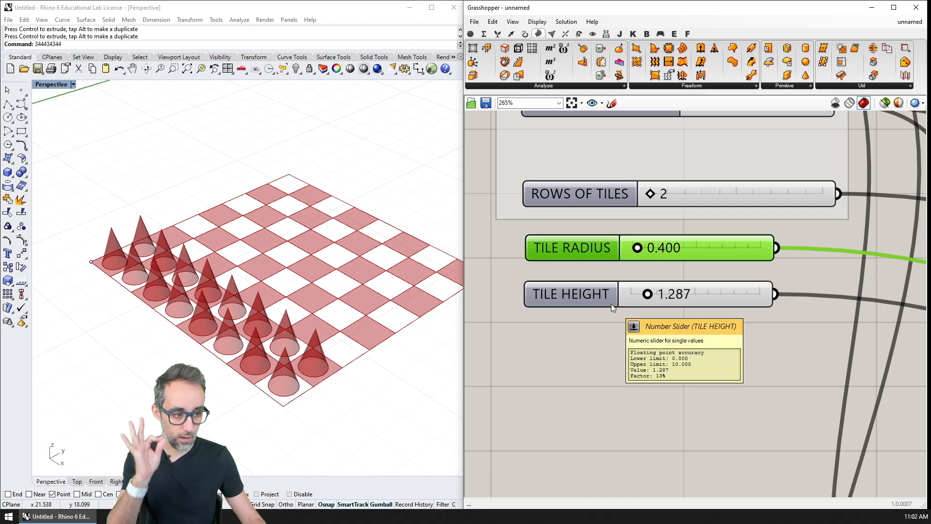
scroll(631, 317, down, 4)
shift+right_drag(389, 310, 297, 269)
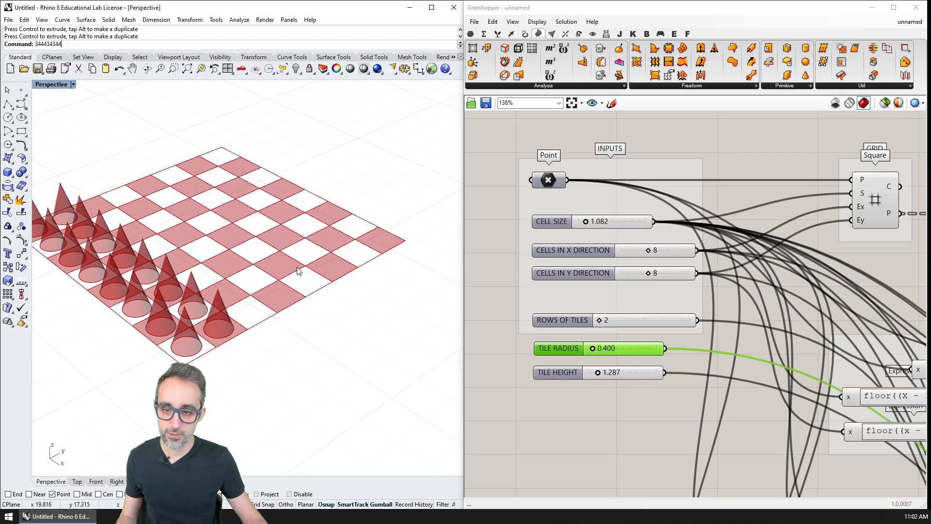
scroll(298, 270, down, 4)
right_drag(325, 297, 345, 317)
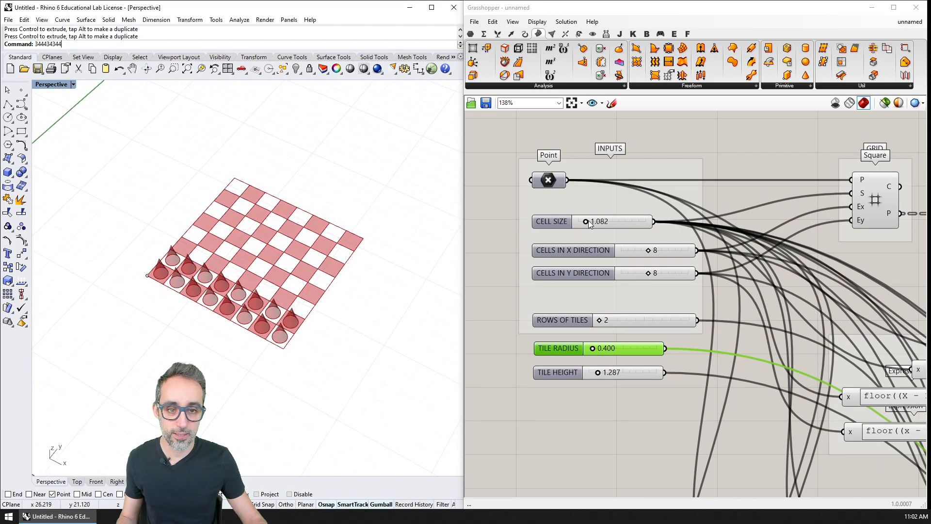
drag(587, 222, 622, 228)
scroll(214, 245, down, 5)
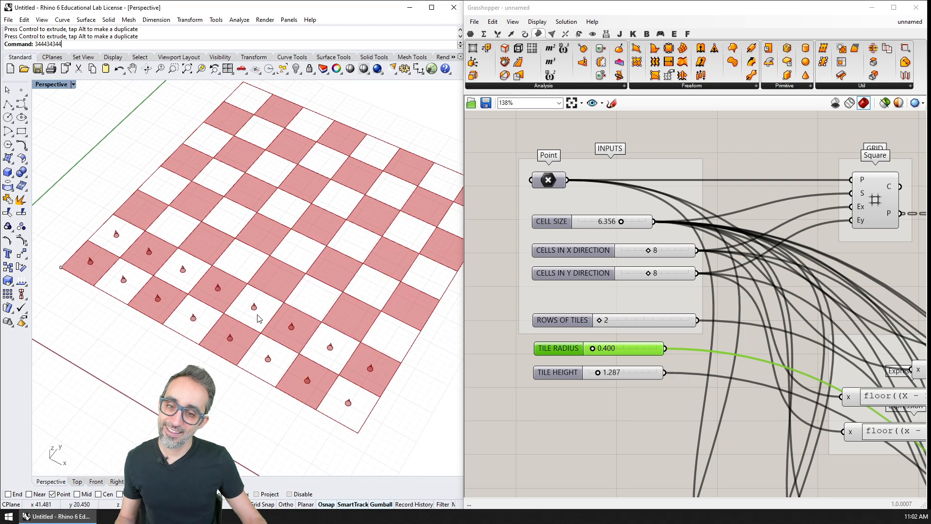
right_drag(258, 318, 270, 287)
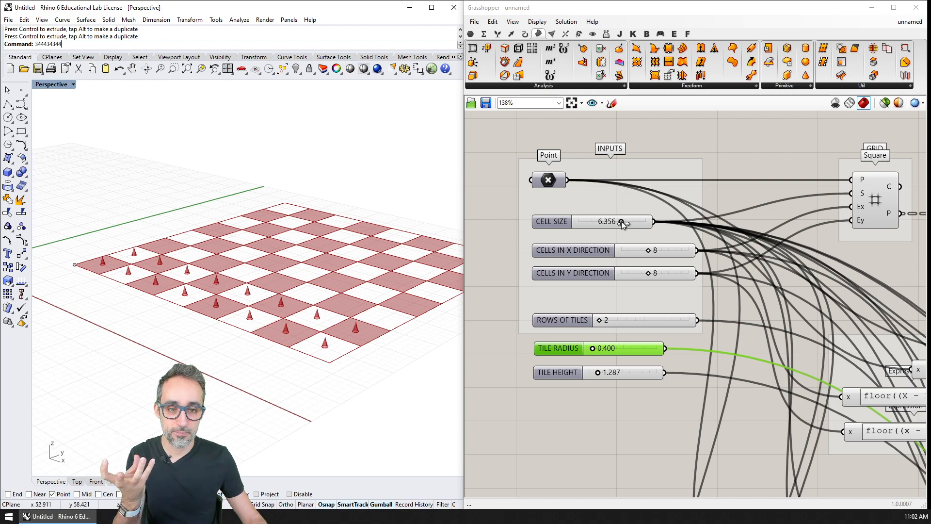
Step: Reduce the CELL SIZE slider to about 1.226 so the cones fit the board's cells
drag(622, 222, 588, 221)
right_drag(187, 314, 228, 357)
scroll(228, 358, up, 5)
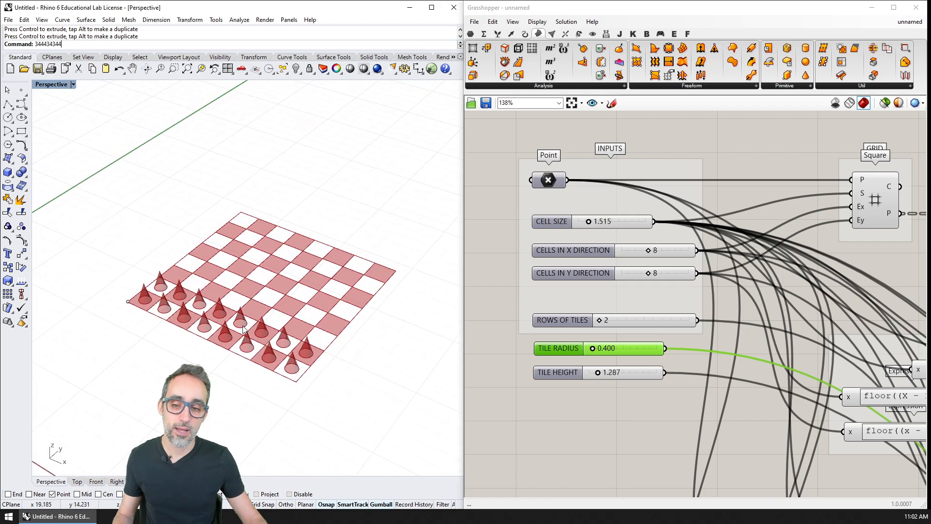
scroll(243, 350, up, 4)
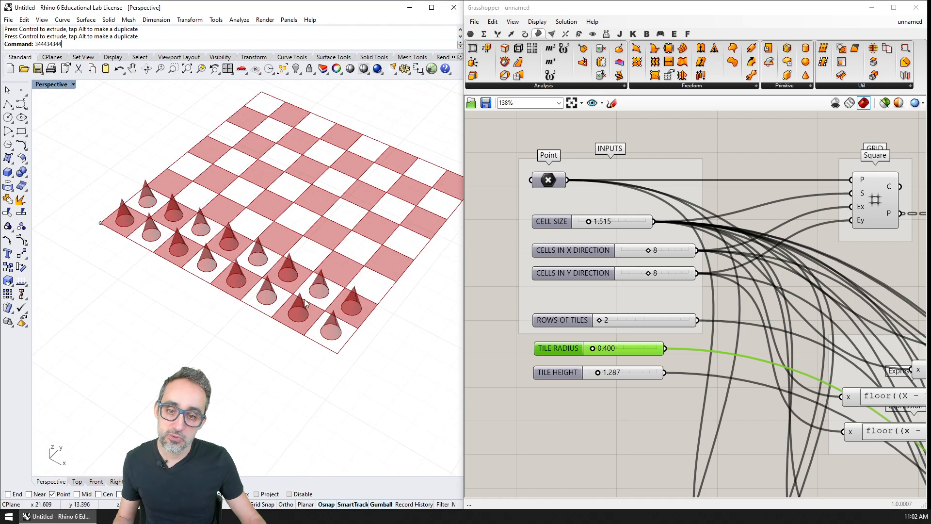
drag(588, 221, 586, 222)
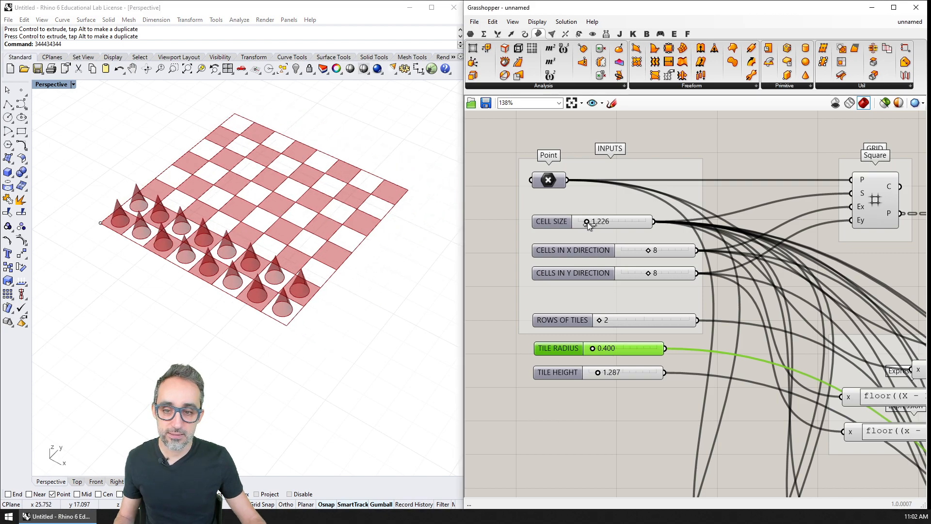
scroll(294, 269, up, 5)
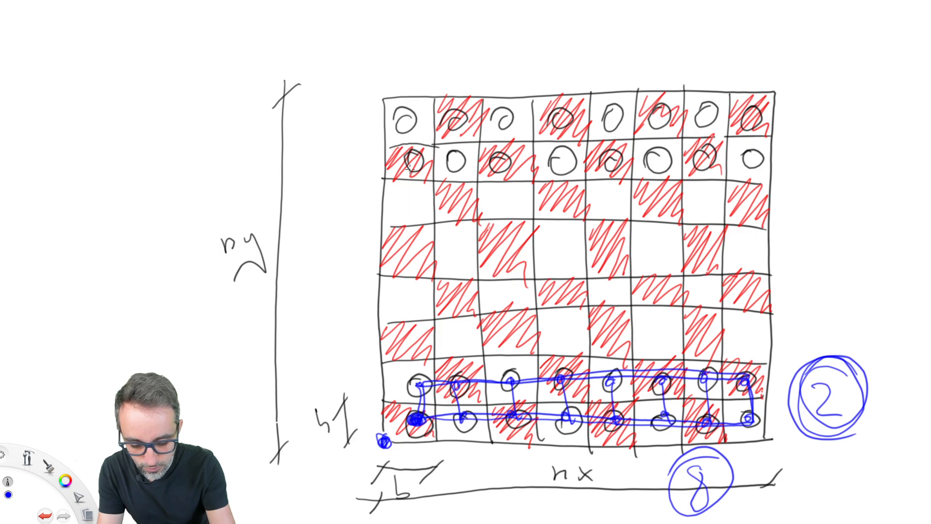
Step: Switch to the checkerboard sketch and draw a blue grid linking the upper two rows of circles, marking its lower-left start point
mouse_move(410, 167)
mouse_down()
mouse_move(752, 159)
mouse_move(669, 115)
mouse_move(432, 119)
mouse_move(410, 165)
mouse_move(502, 146)
mouse_move(560, 169)
mouse_move(660, 108)
mouse_move(705, 113)
mouse_up()
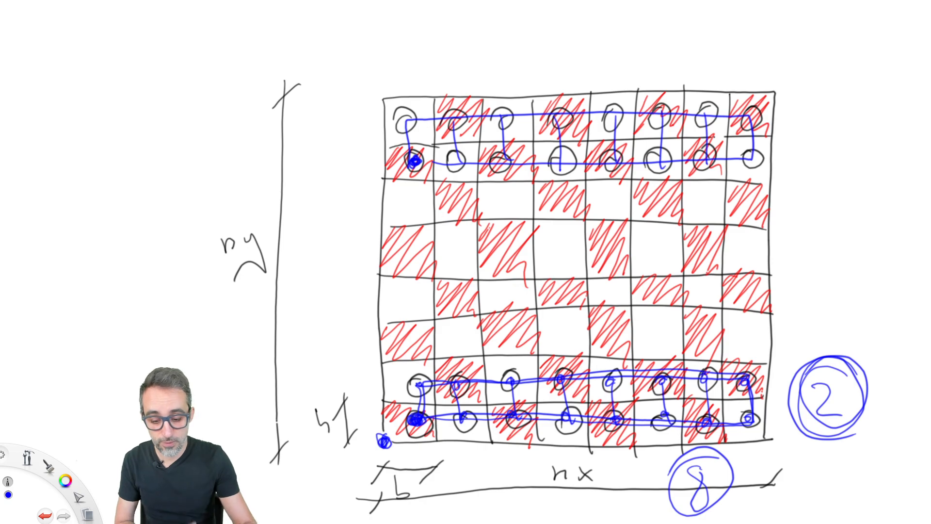
drag(415, 163, 414, 162)
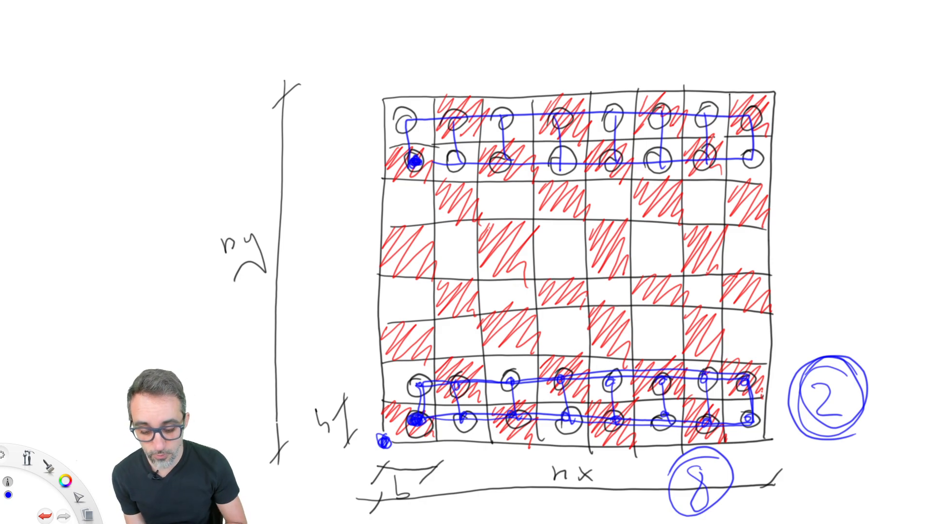
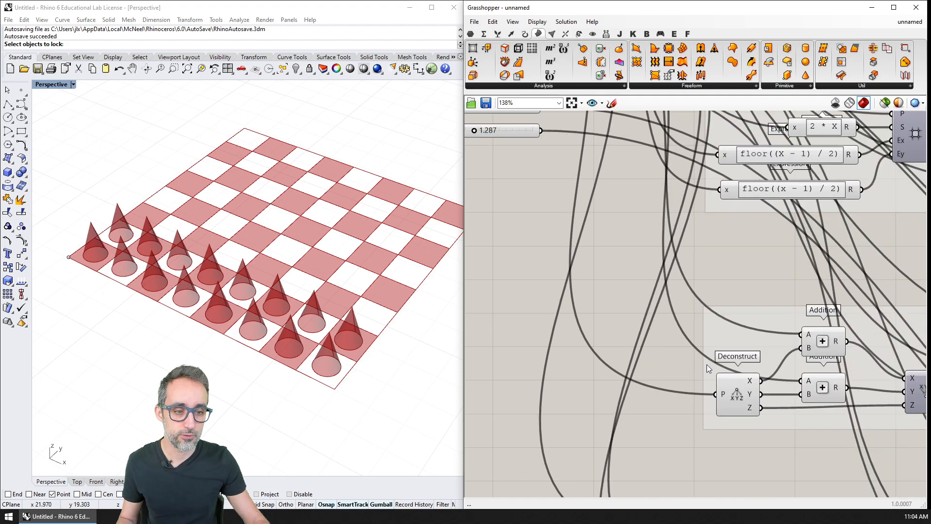
Step: Group the components that generate the cone pieces and name the group FIRST SET OF PAWNS
right_drag(706, 365, 558, 179)
scroll(668, 292, down, 3)
mouse_move(667, 292)
right_down()
mouse_move(578, 252)
mouse_move(499, 246)
mouse_move(584, 249)
right_up()
scroll(683, 283, down, 2)
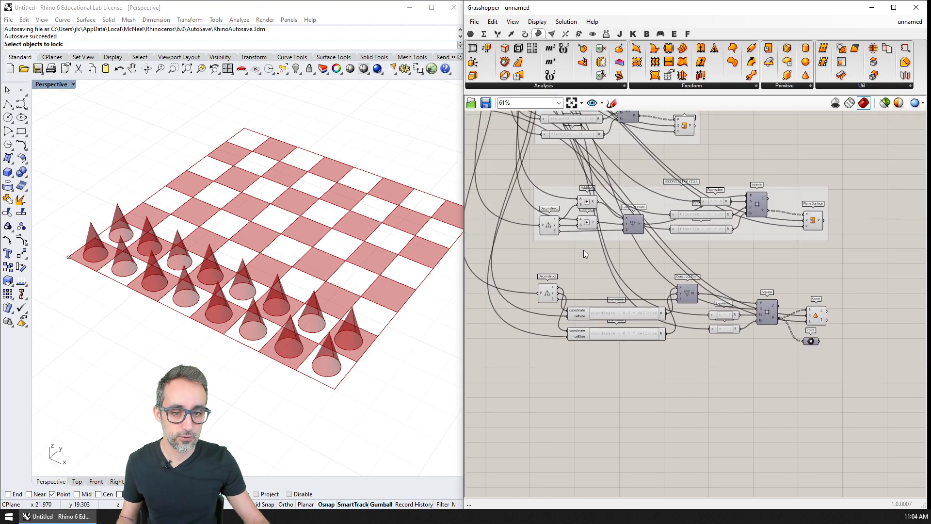
drag(526, 260, 852, 377)
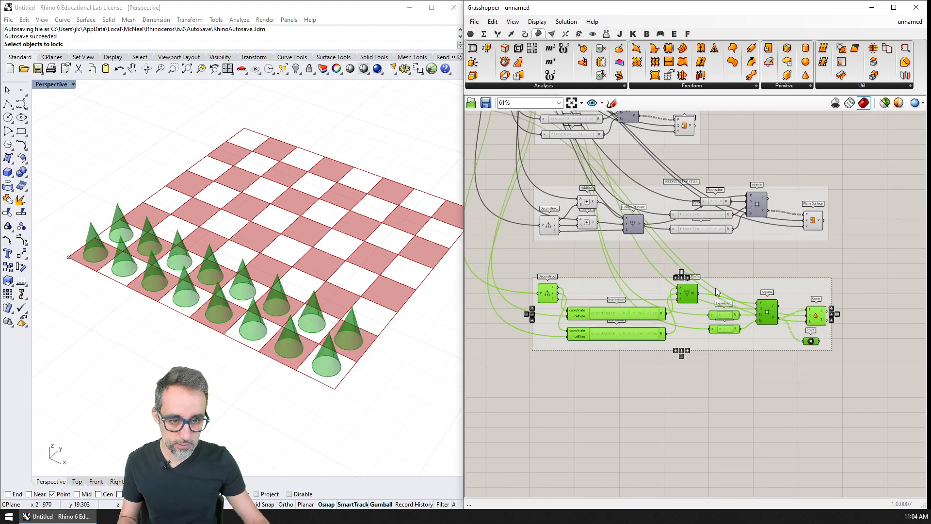
scroll(715, 287, up, 3)
right_click(684, 291)
text(FIRST)
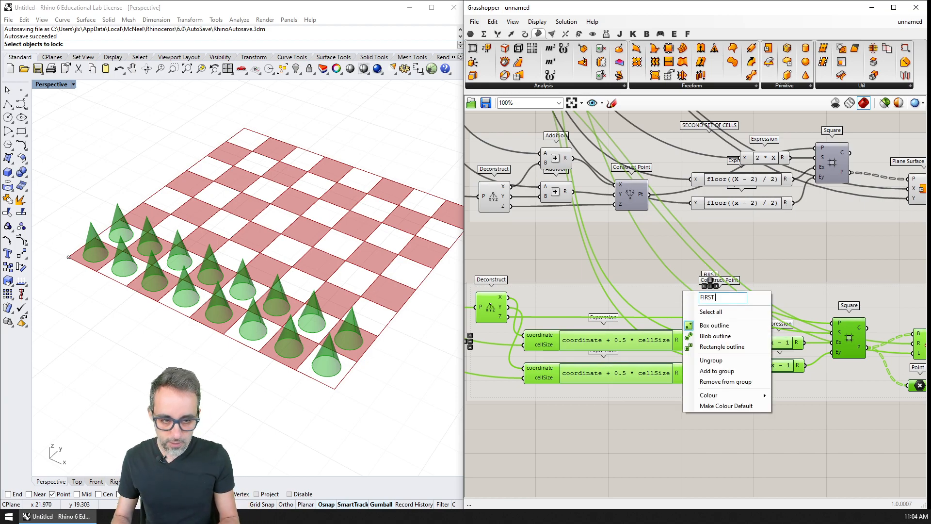
text( SET)
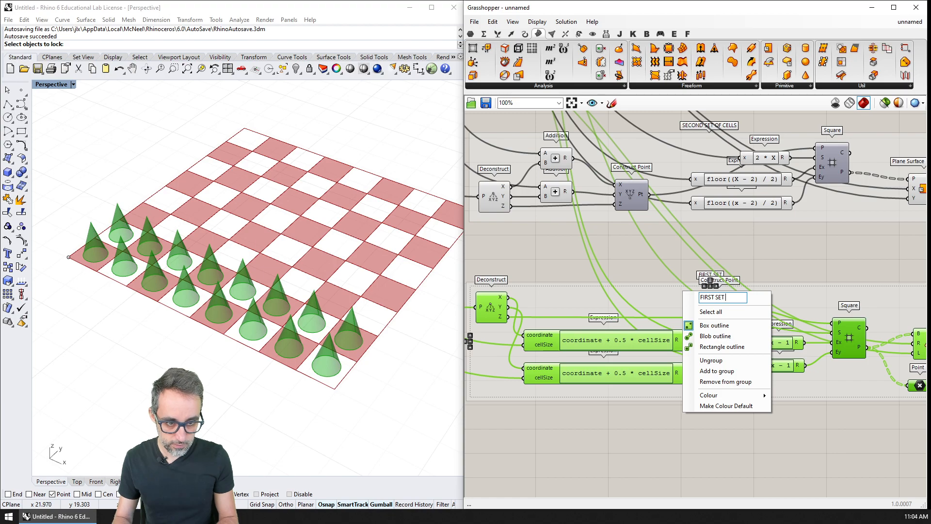
text( OF PAWNS)
key(Return)
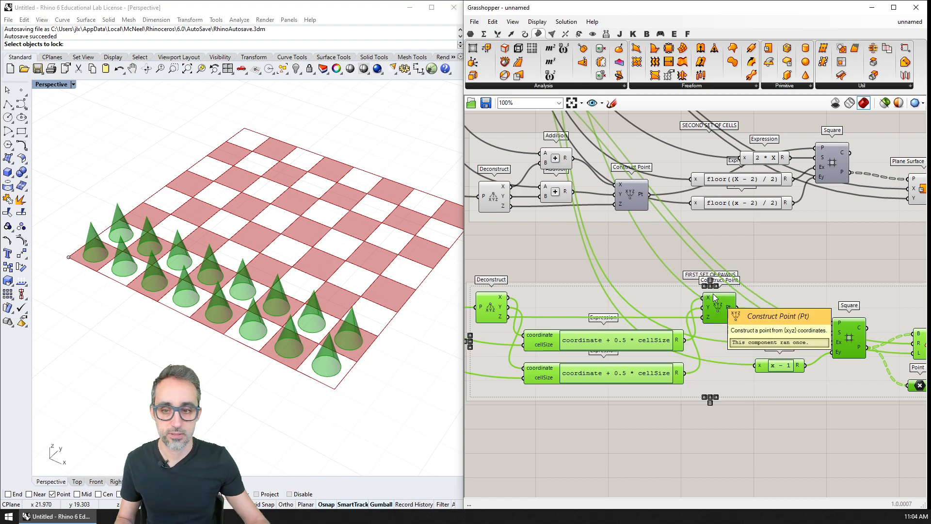
click(741, 254)
mouse_move(741, 254)
right_down()
mouse_move(728, 244)
mouse_move(737, 236)
right_up()
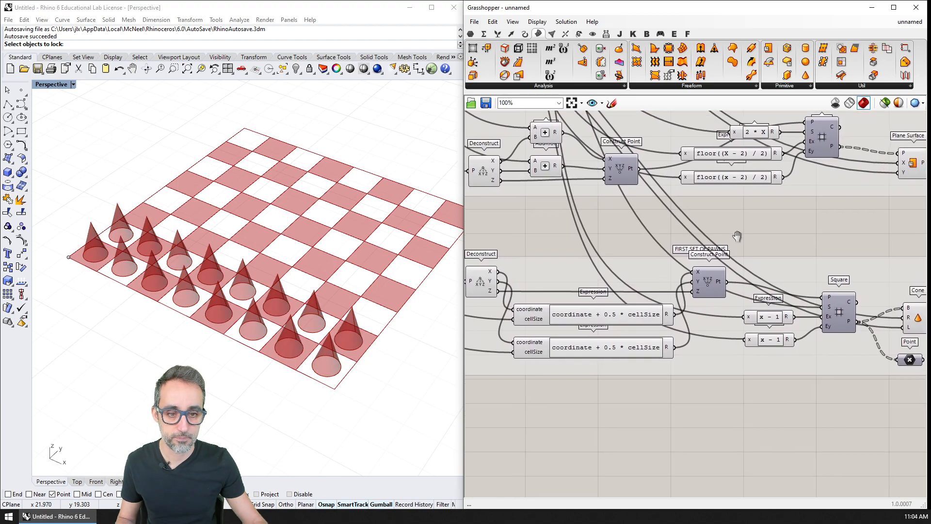
Step: Select the pawn group's Construct Point component and examine where its point lies on the board
right_drag(625, 258, 677, 251)
right_drag(597, 252, 664, 261)
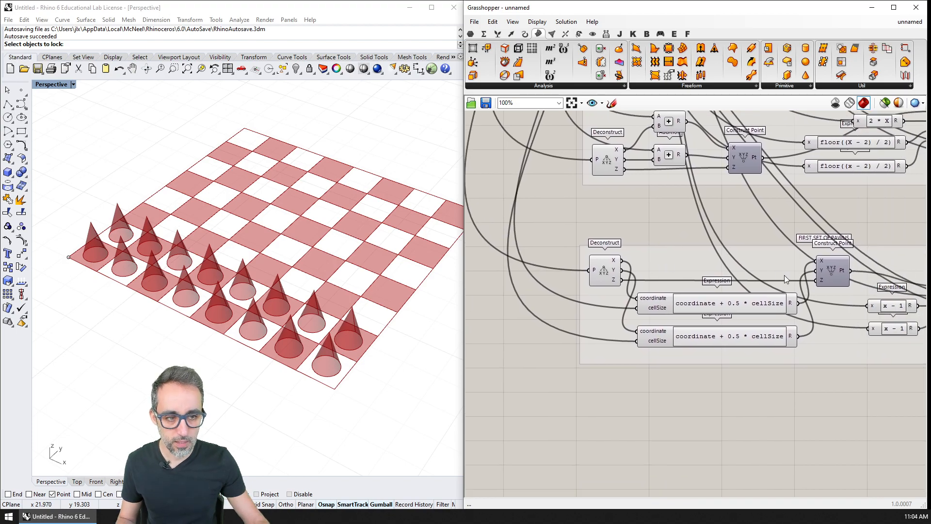
right_drag(784, 276, 691, 247)
click(723, 239)
right_drag(215, 231, 223, 244)
right_drag(85, 232, 109, 236)
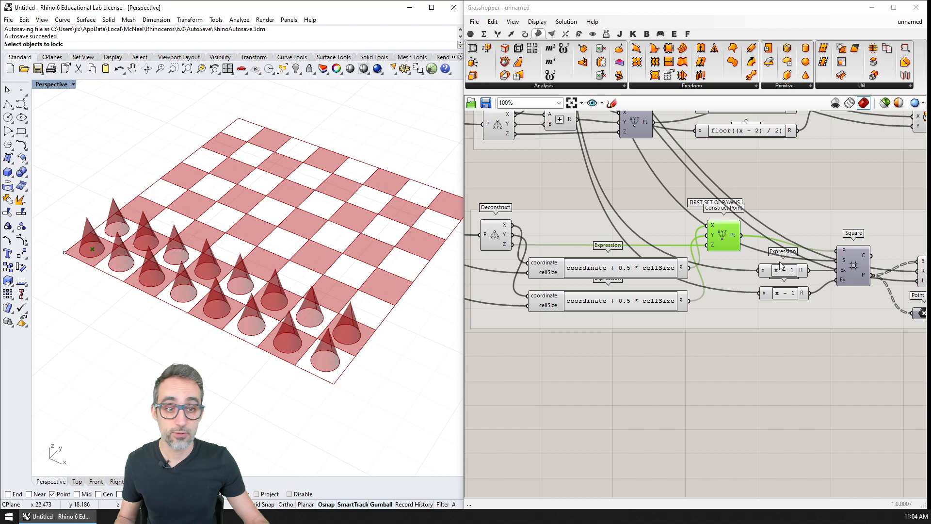
click(720, 238)
Step: Add a Deconstruct point component below the pawn group and feed it the group's Construct Point output
double_click(610, 389)
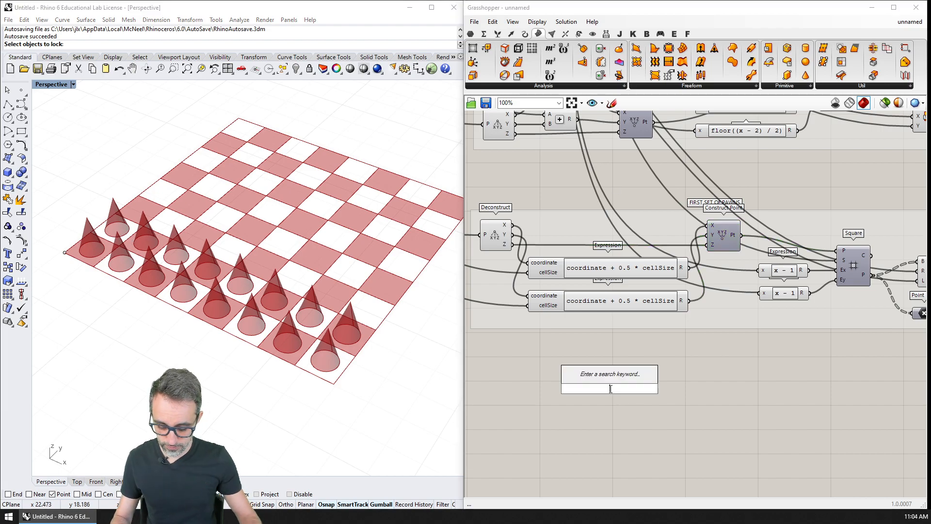
text(decons)
key(Return)
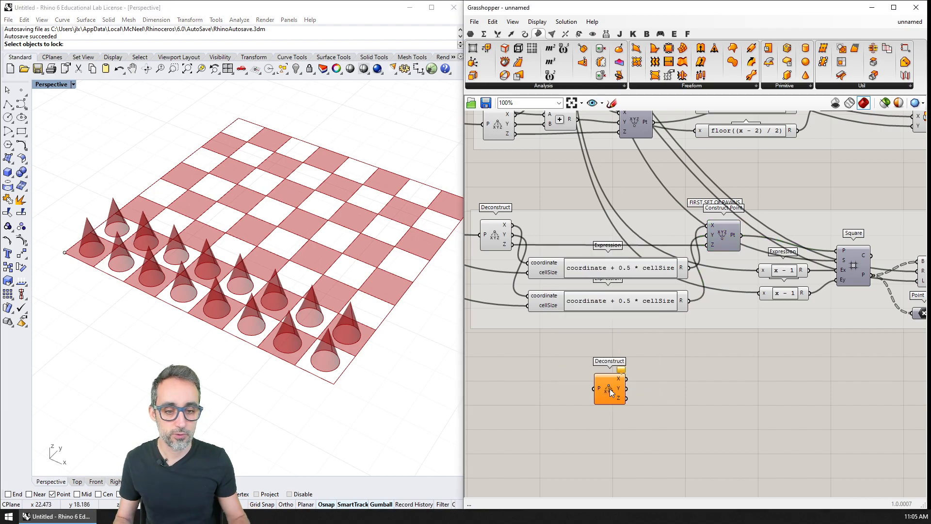
drag(742, 236, 492, 398)
right_drag(549, 398, 650, 330)
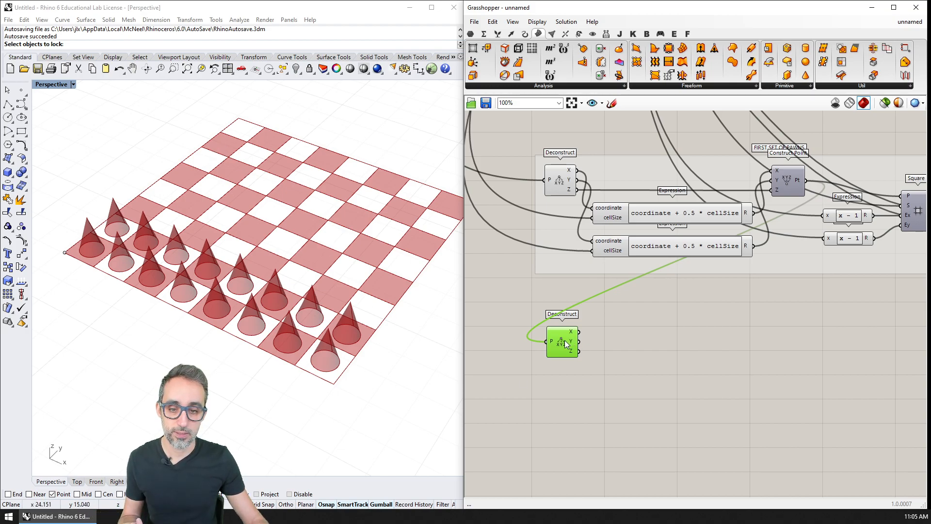
Step: Add a Construct Point component beside the new Deconstruct and wire the X and Z coordinates straight across
double_click(677, 349)
text(constr)
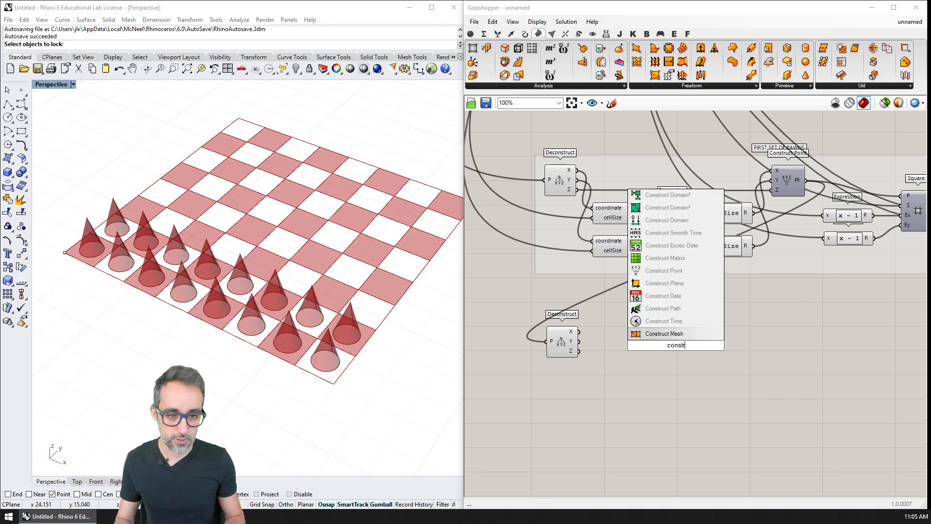
key(Up)
key(Up)
key(Up)
key(Return)
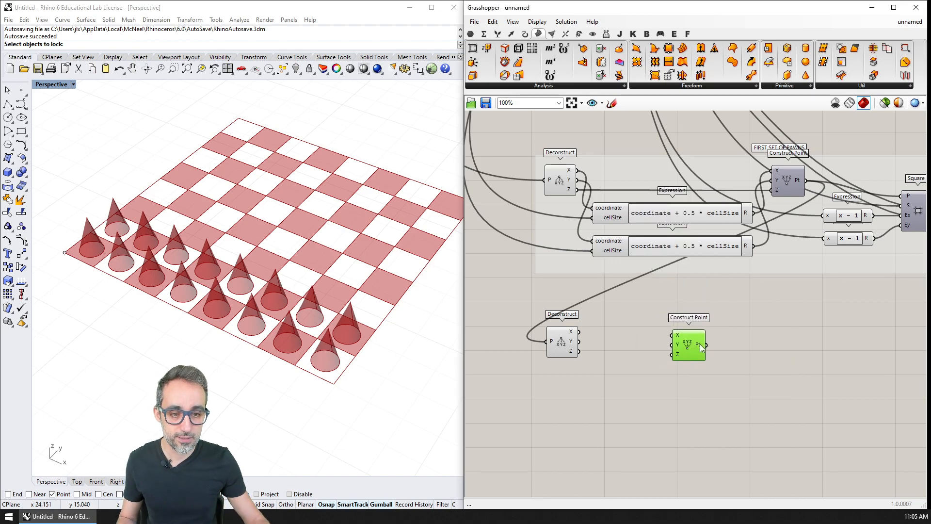
drag(578, 332, 693, 332)
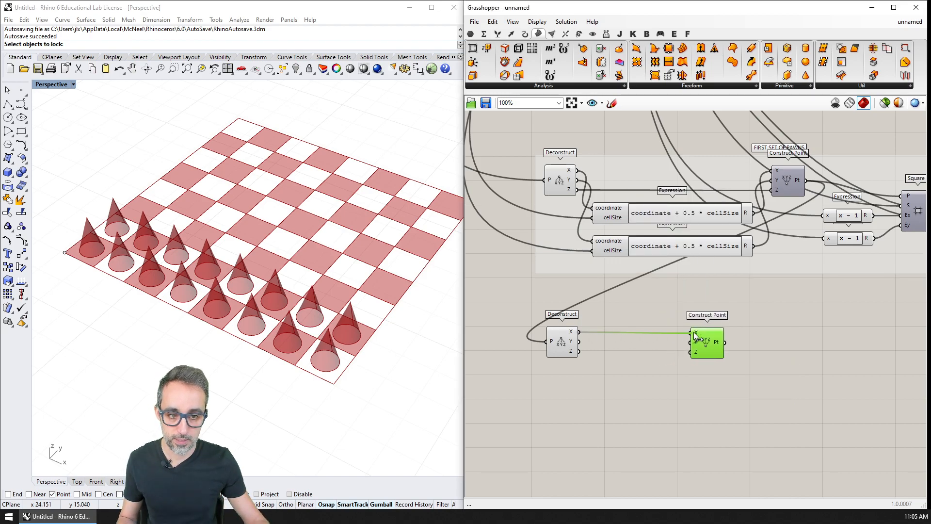
drag(579, 351, 689, 352)
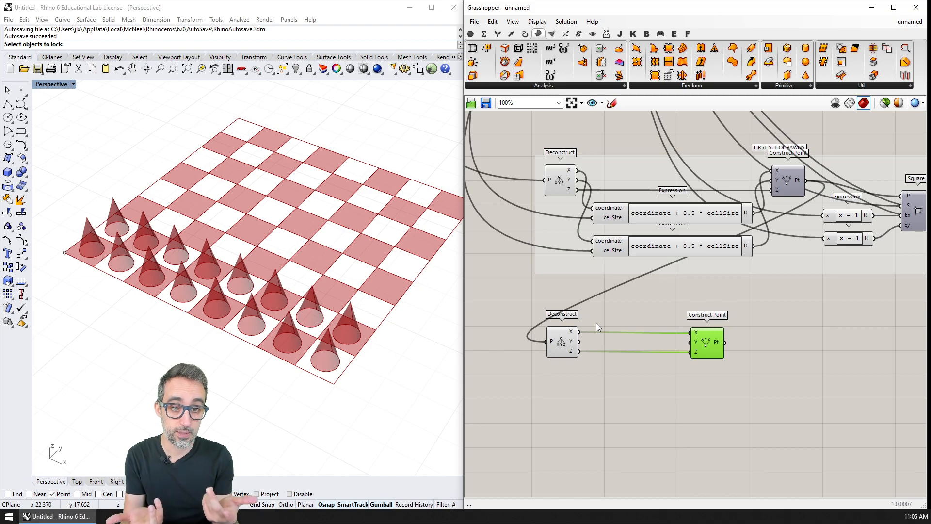
Step: Add an Expression component below the new Deconstruct and Construct Point pair
click(684, 245)
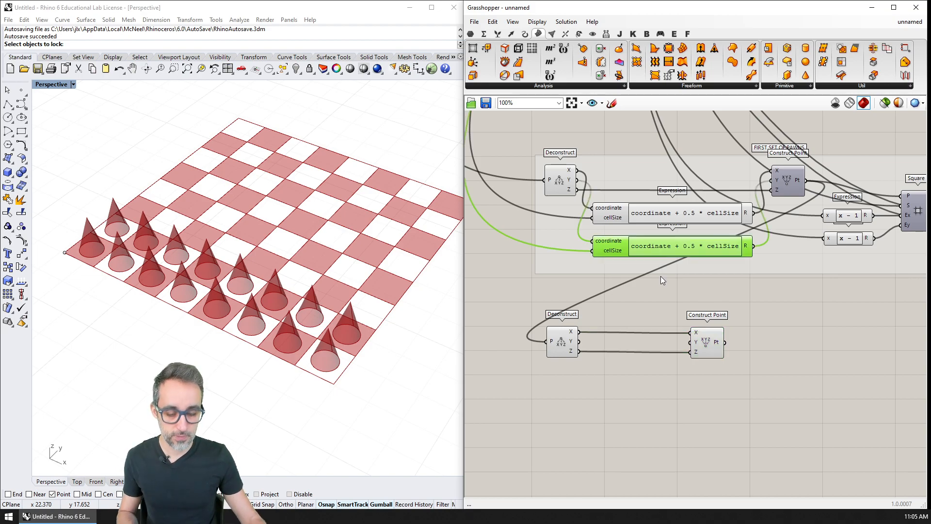
click(627, 377)
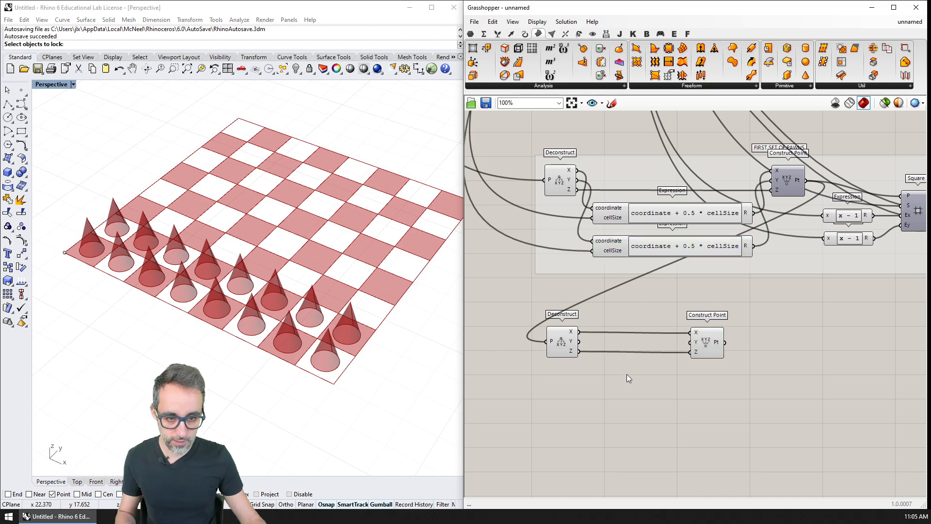
double_click(618, 386)
text(expres)
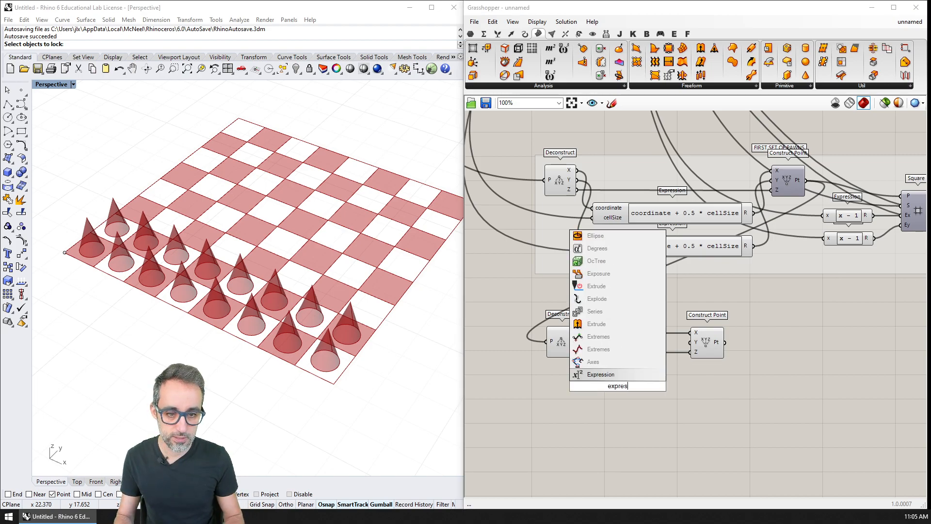
key(Return)
scroll(607, 374, up, 3)
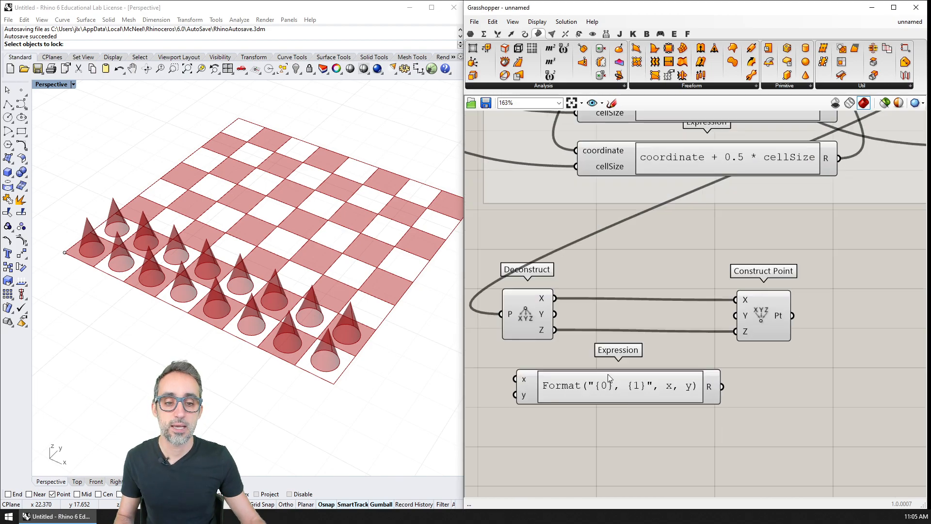
right_click(556, 341)
drag(592, 343, 539, 342)
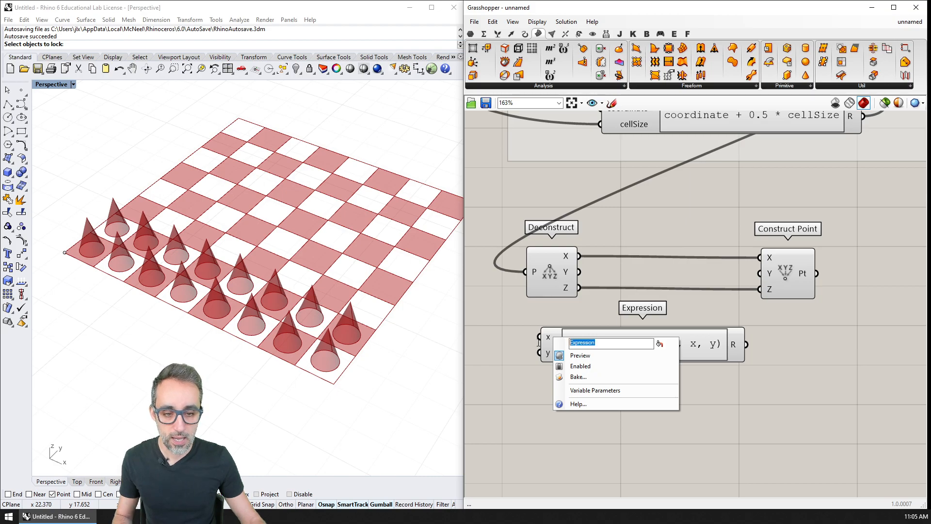
text(cellsY)
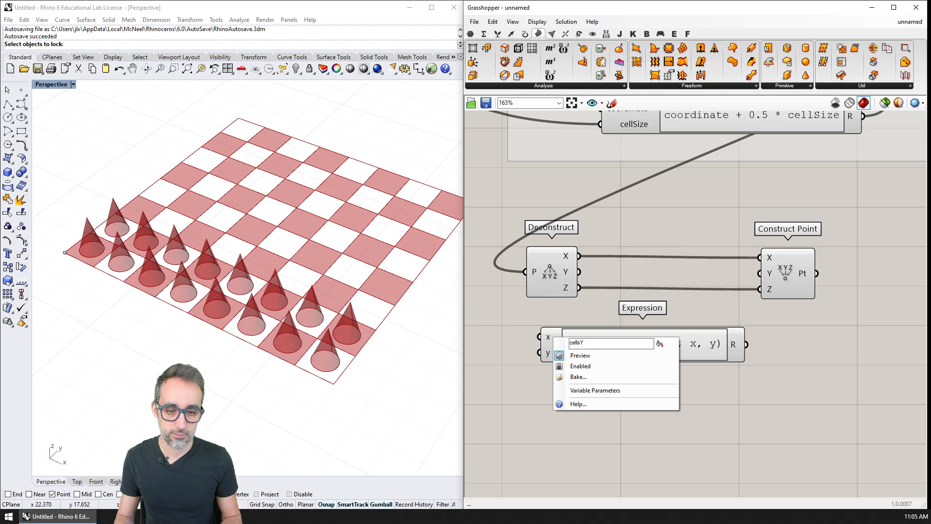
key(Return)
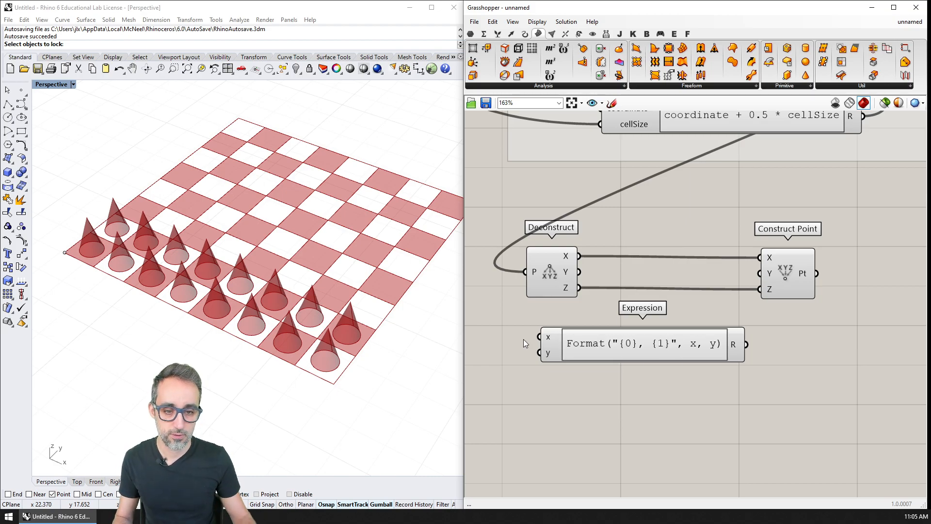
Step: Rename the new Expression's x and y inputs to cellsY and cellSize
scroll(522, 339, up, 3)
right_click(562, 338)
double_click(592, 339)
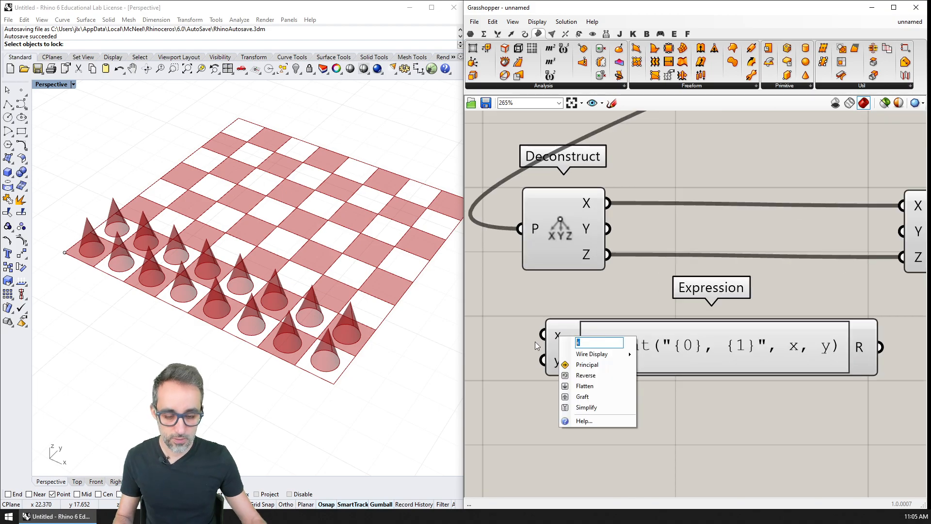
text(cellsY)
key(Return)
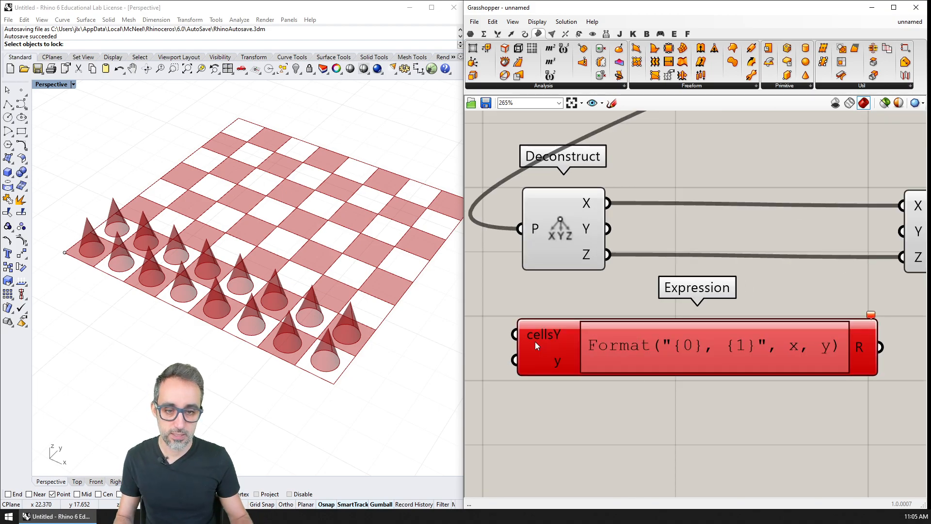
right_click(555, 358)
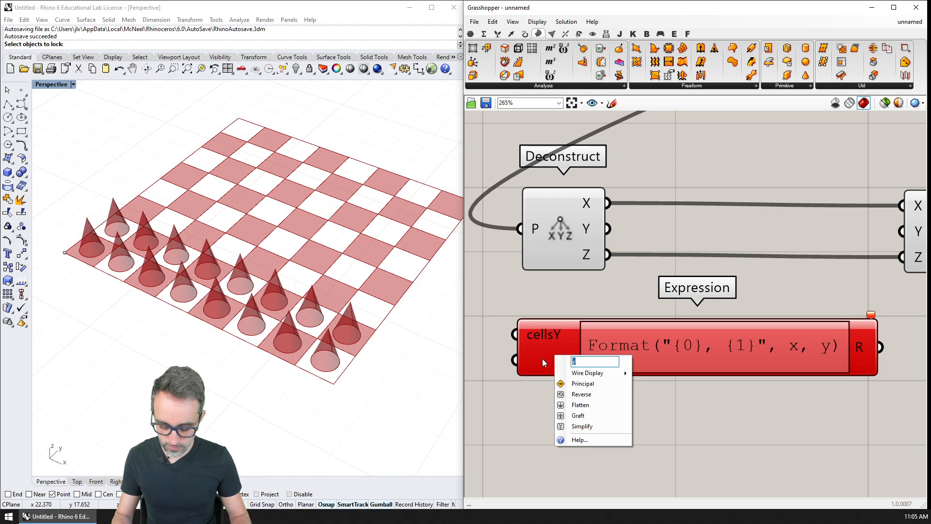
text(cellSize)
key(Return)
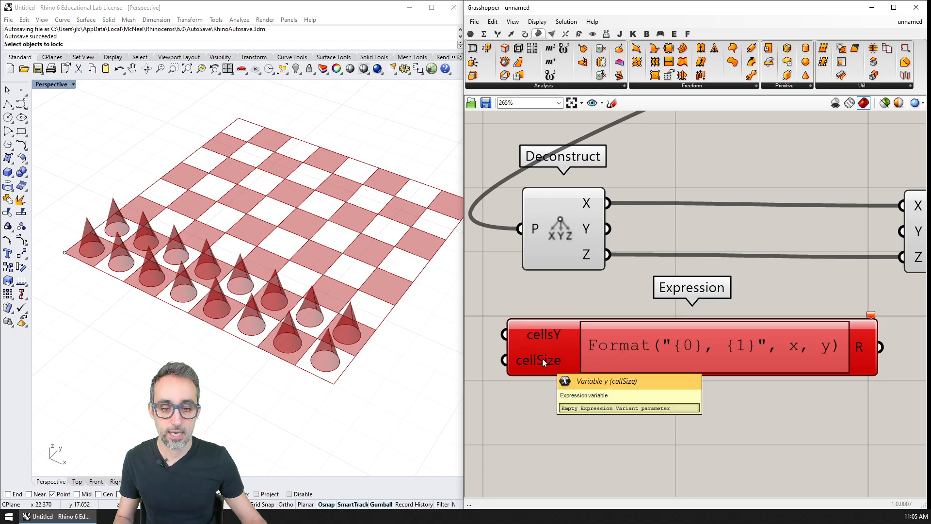
Step: Add a third input to the Expression component and name it tilesRows
scroll(542, 359, up, 2)
click(578, 374)
right_click(537, 378)
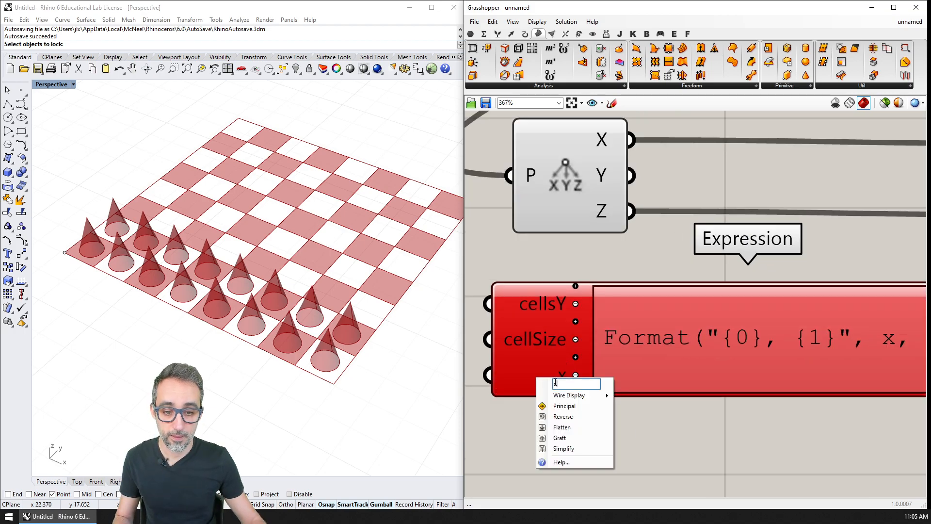
drag(555, 383, 537, 385)
text(r)
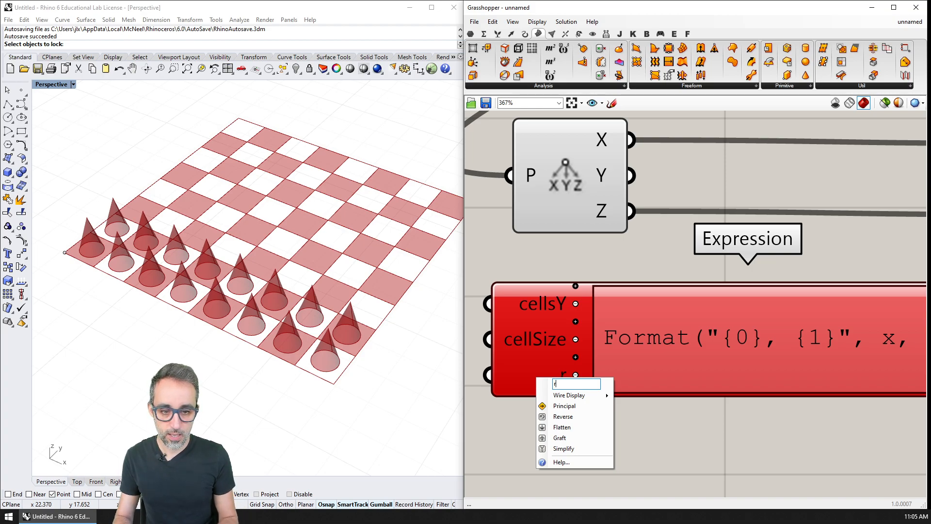
text(mat)
key(BackSpace)
text(n)
key(BackSpace)
text(n)
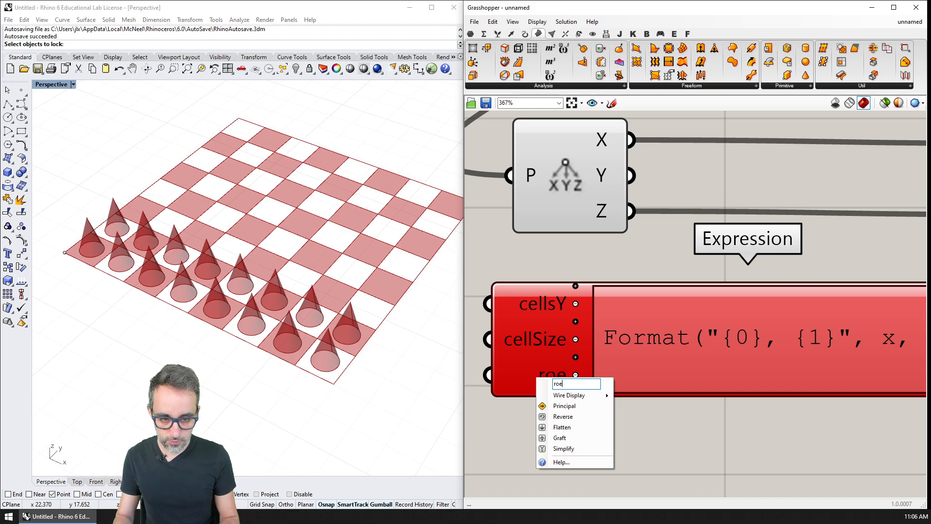
key(BackSpace)
key(BackSpace)
key(BackSpace)
text(tilesRows)
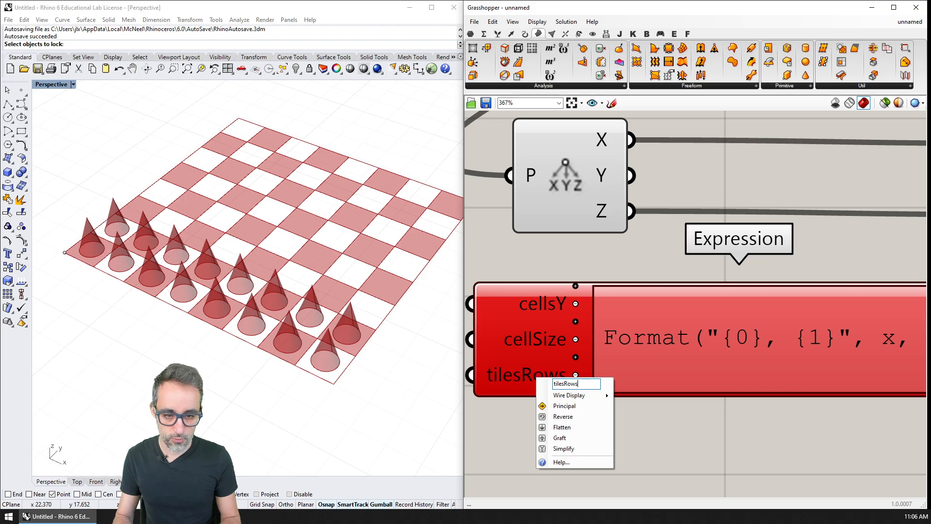
key(Return)
Step: Move the Expression component near the input sliders and wire CELLS IN Y DIRECTION into its cellsY input
scroll(631, 292, down, 5)
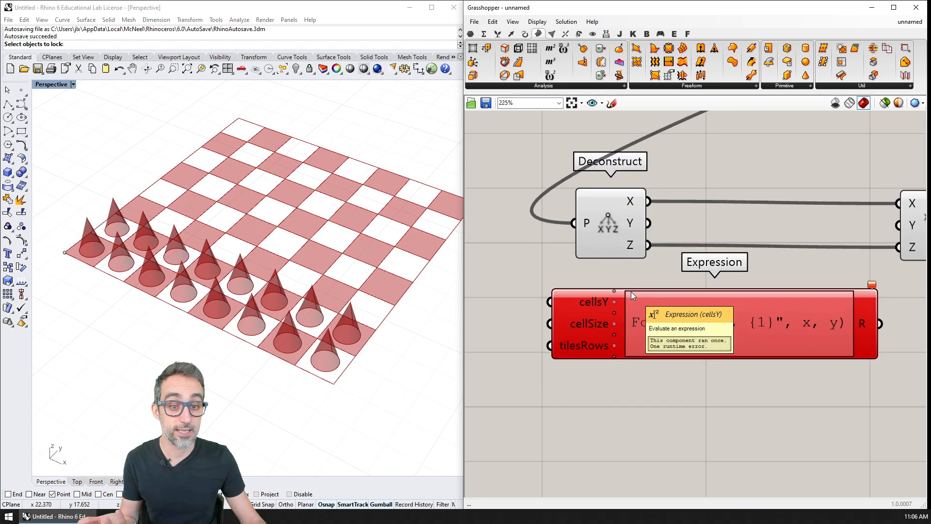
scroll(629, 292, down, 5)
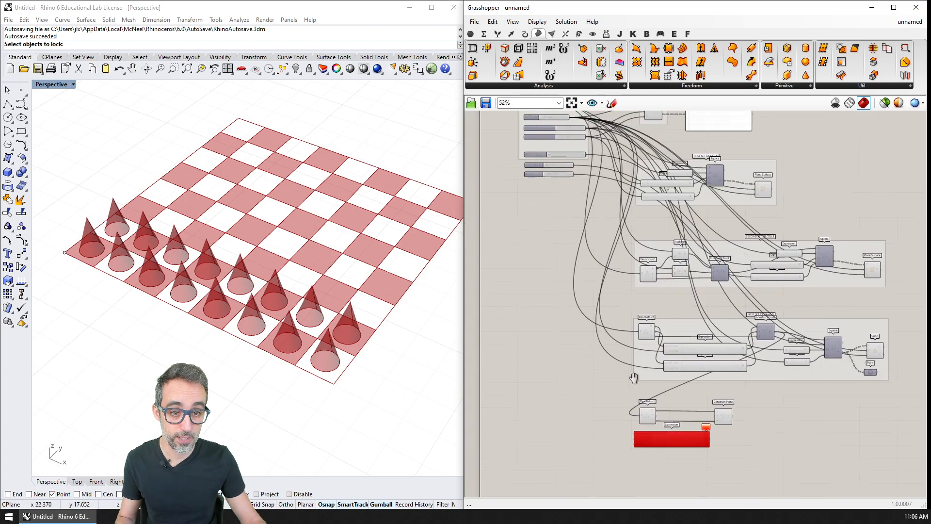
drag(670, 438, 634, 232)
scroll(634, 232, up, 3)
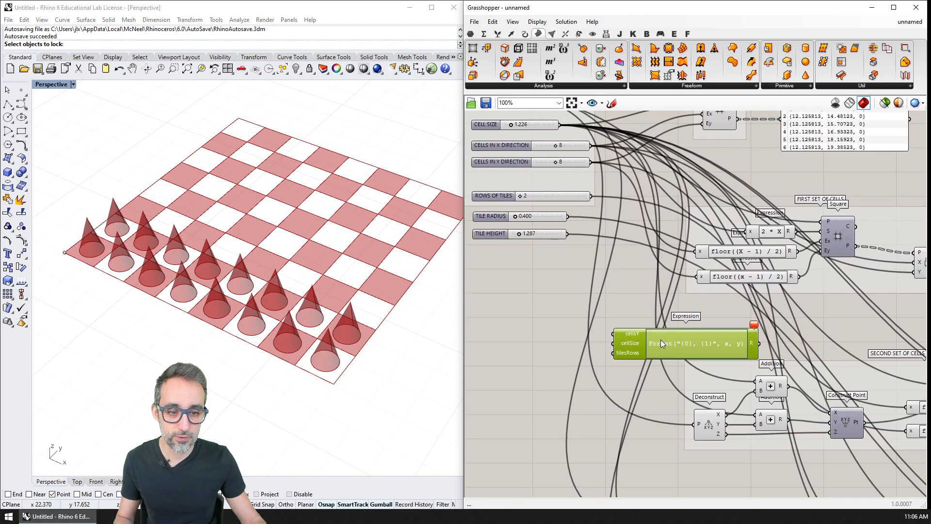
right_drag(645, 260, 661, 293)
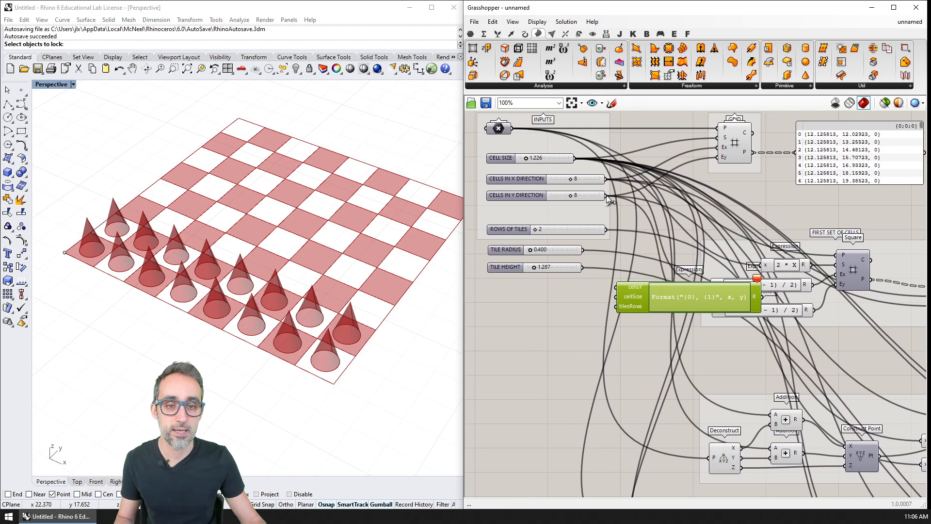
drag(606, 195, 637, 326)
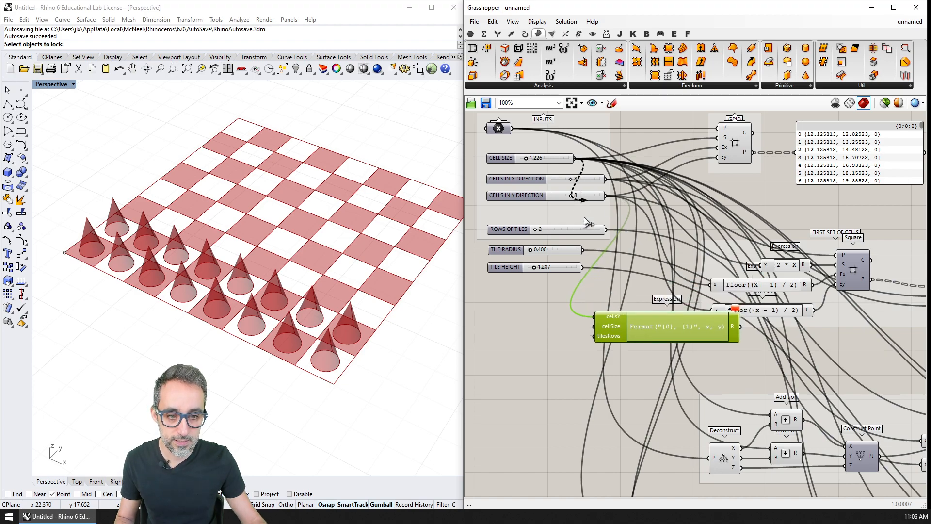
Step: Wire CELL SIZE into cellSize and ROWS OF TILES into tilesRows, and place the Expression back below the lower Deconstruct and Construct Point pair
drag(584, 217, 596, 326)
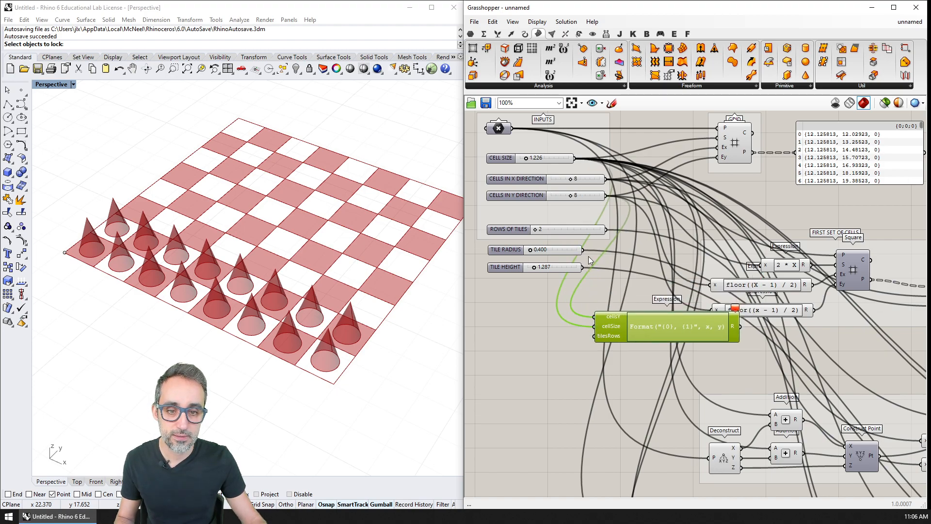
drag(609, 229, 590, 379)
right_drag(590, 405, 588, 155)
drag(587, 124, 737, 417)
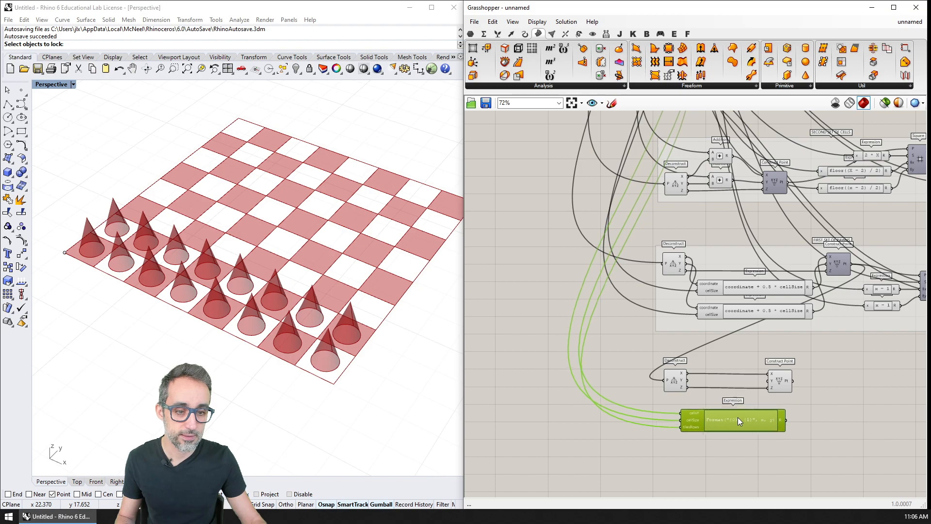
Step: Replace the Expression component's default formula with cellsY - tilesRows
scroll(732, 417, up, 1)
scroll(645, 326, up, 4)
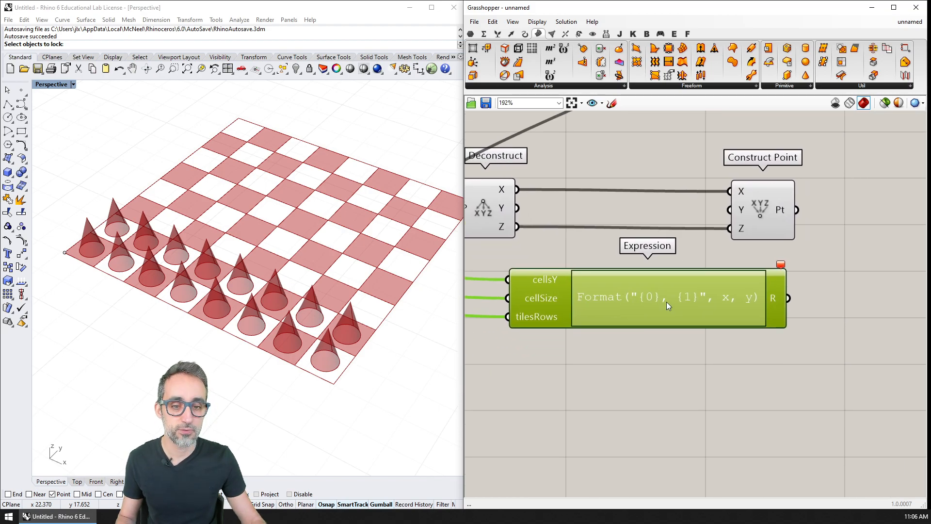
double_click(666, 302)
drag(694, 314, 483, 306)
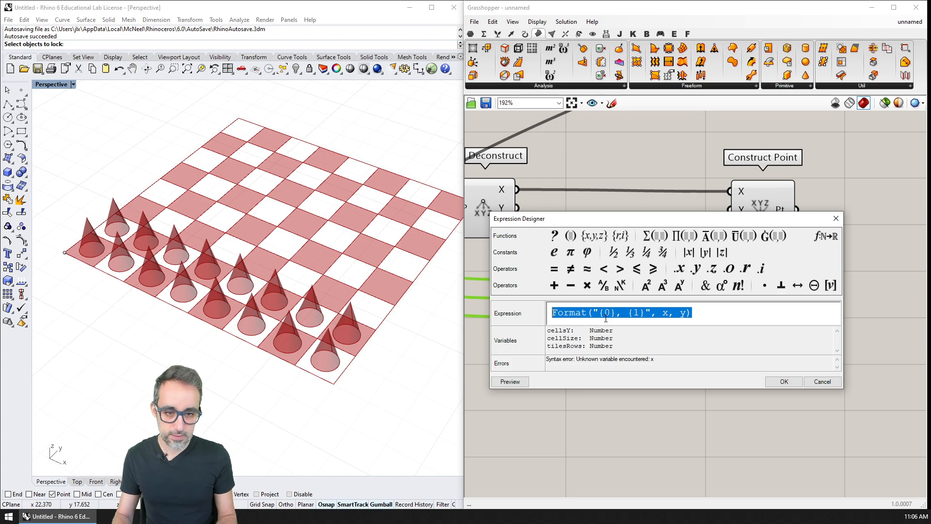
text(cellsY)
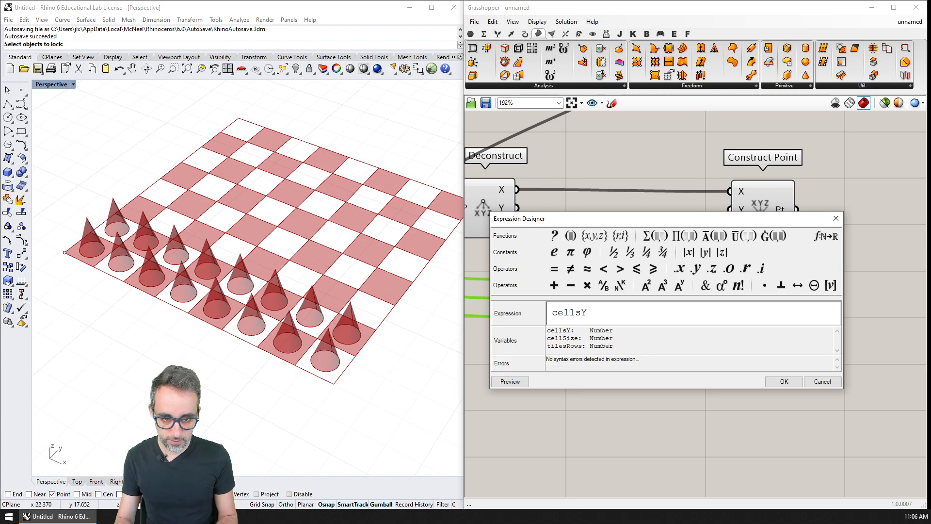
text( - ti)
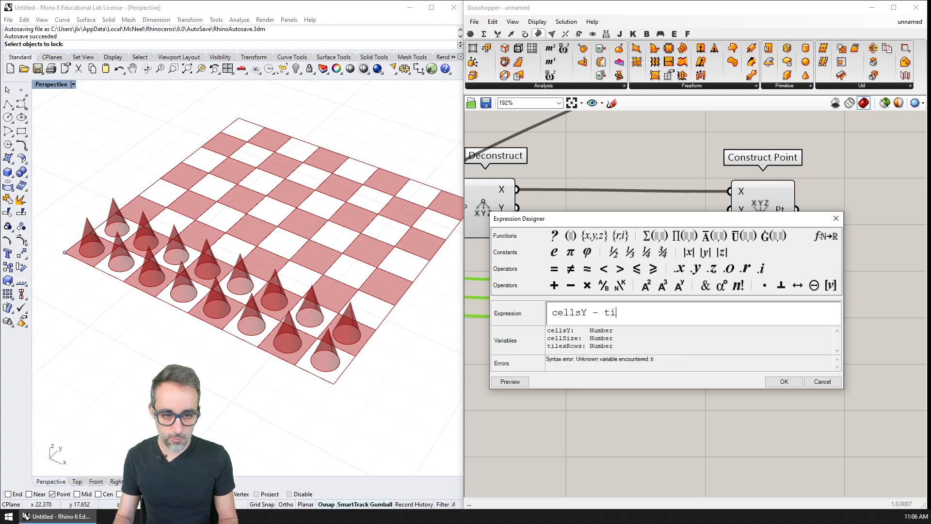
text(lesRow)
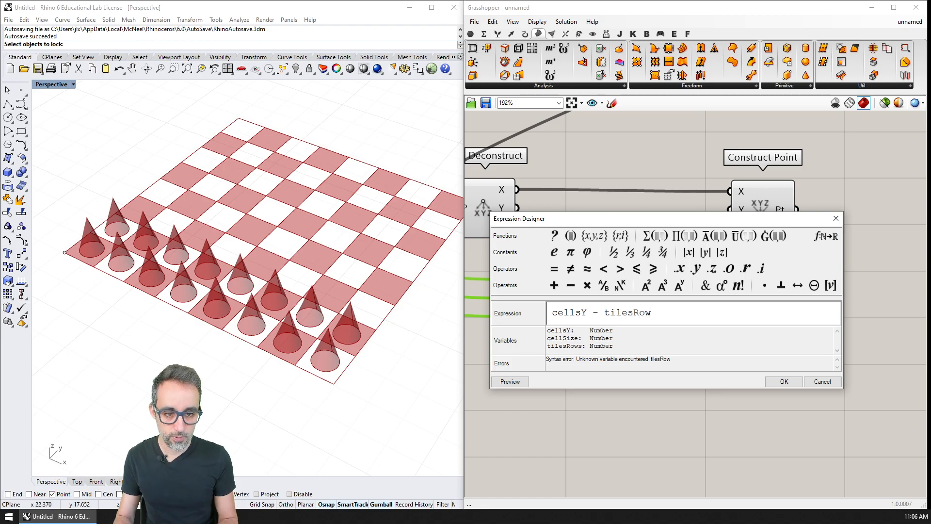
text(s))
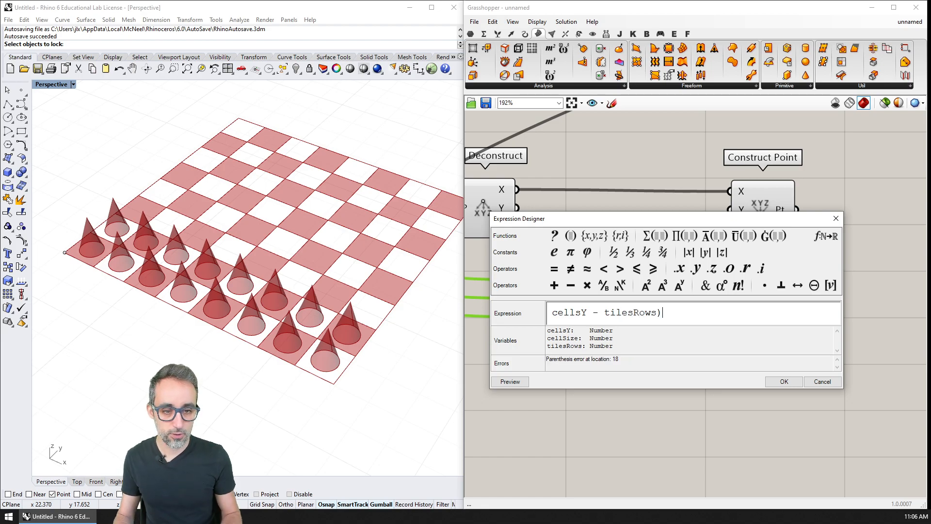
Step: Enclose the subtraction in parentheses and multiply it by cellSize, giving cellSize * (cellsY - tilesRows), and accept the formula
key(Home)
text(()
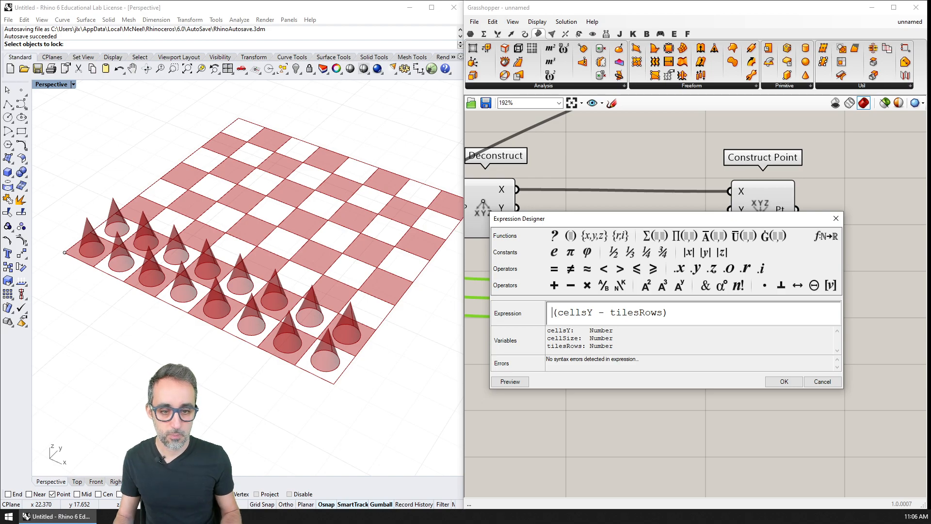
key(Left)
text(cell)
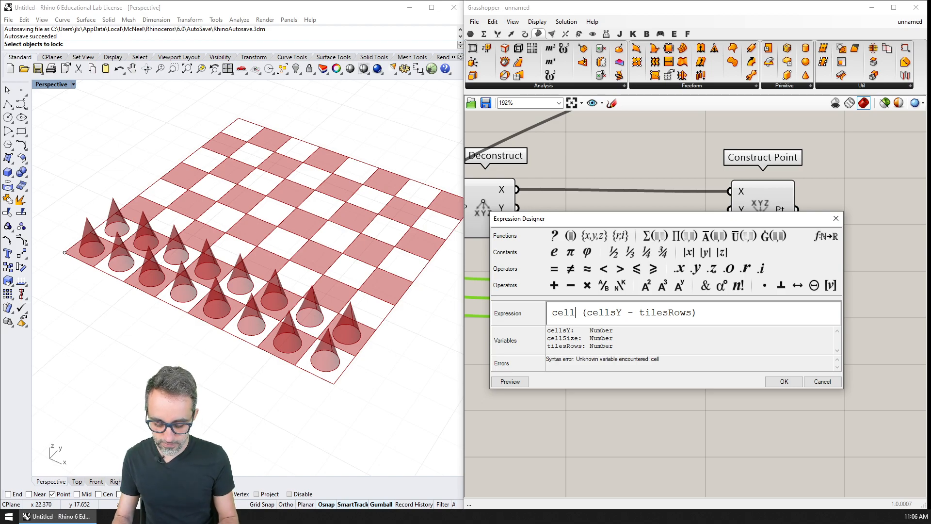
text(Size *)
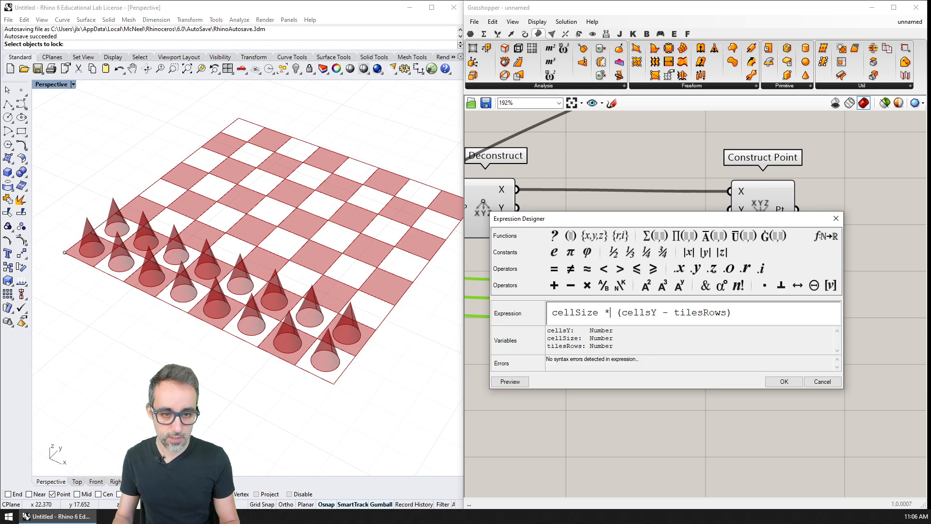
drag(621, 313, 727, 315)
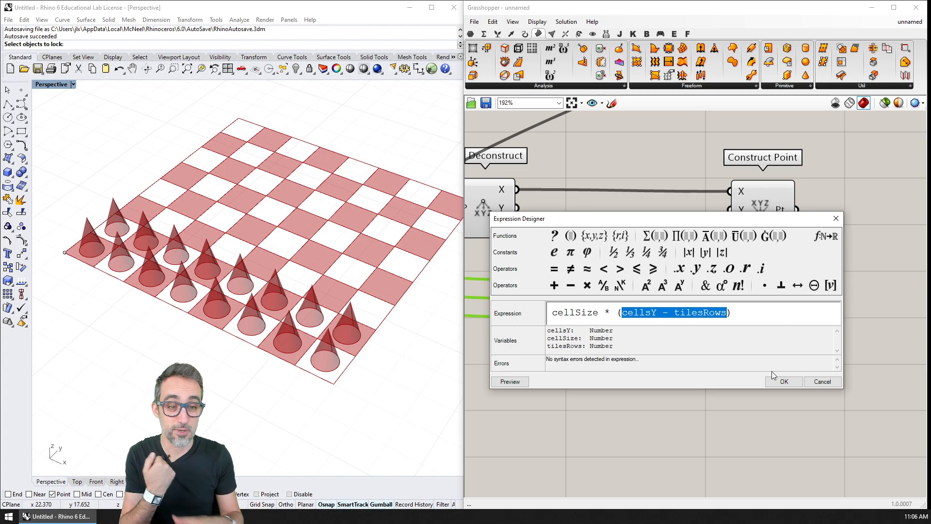
click(751, 310)
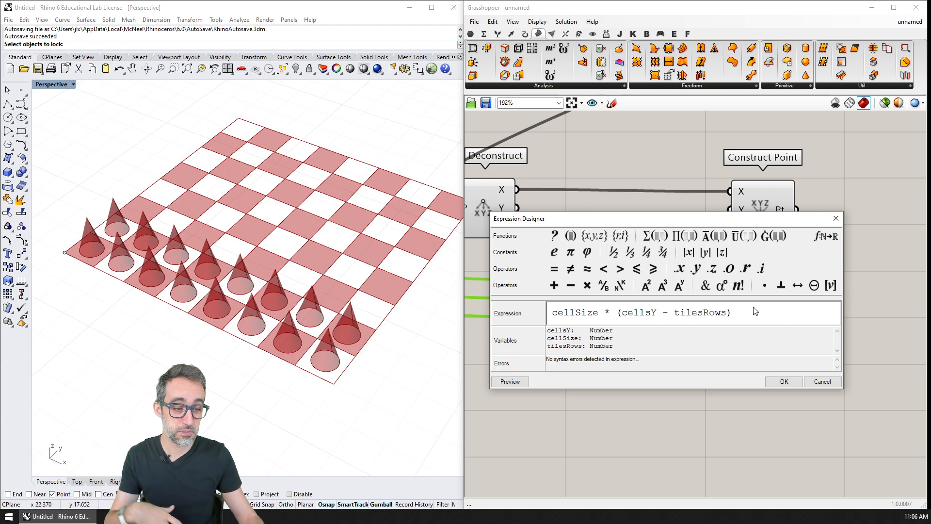
click(784, 381)
Step: Add an input above cellsY on the Expression component and name it y
scroll(734, 360, down, 2)
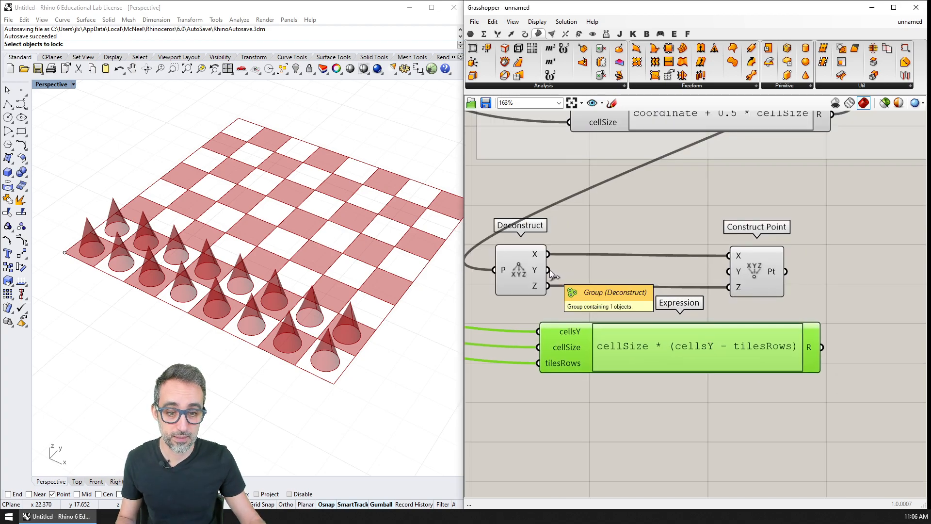
scroll(566, 361, up, 3)
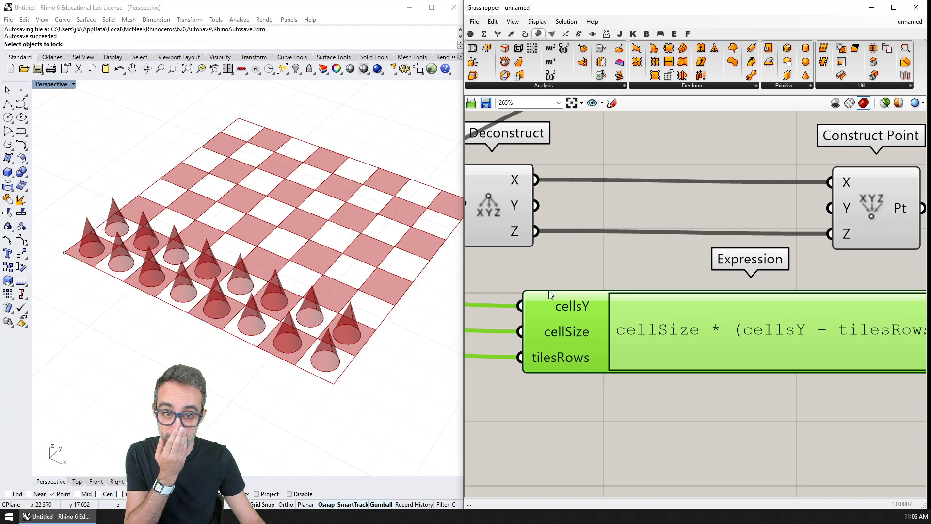
scroll(550, 295, up, 3)
click(630, 300)
right_click(597, 297)
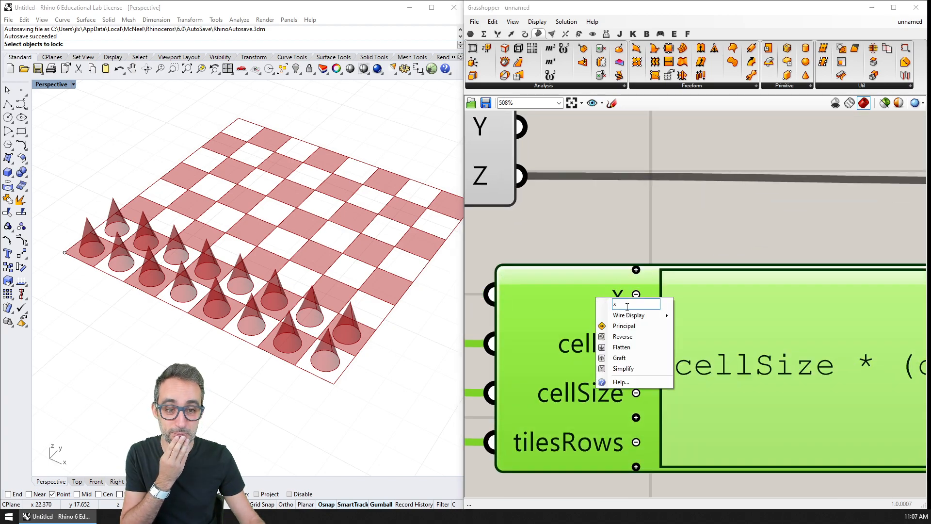
text(y)
key(Return)
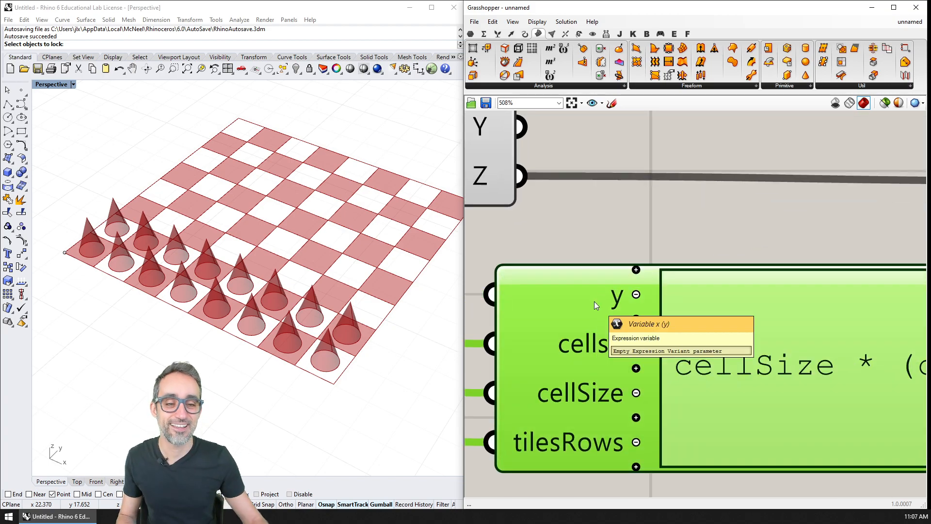
Step: Wire the Deconstruct's Y output into the y input and change the formula to y + cellSize * (cellsY - tilesRows)
scroll(618, 324, down, 5)
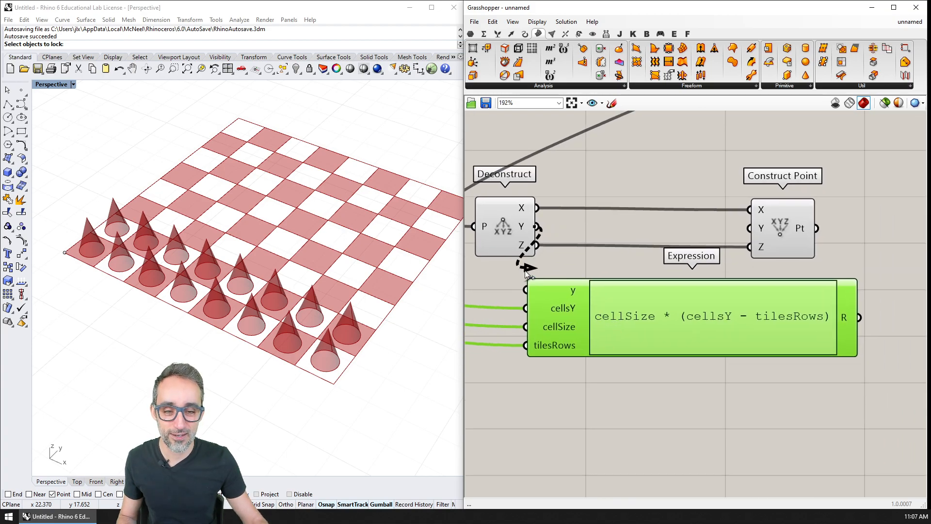
double_click(652, 317)
click(555, 329)
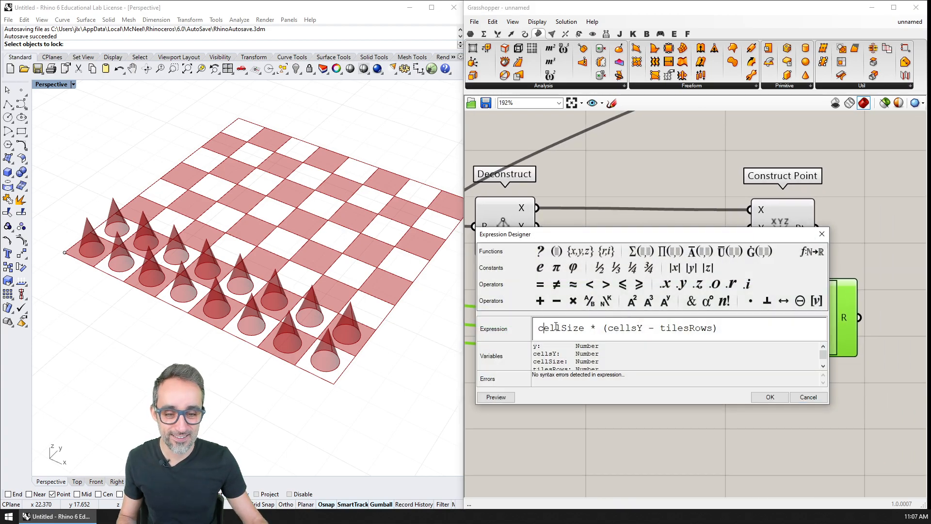
text(y +)
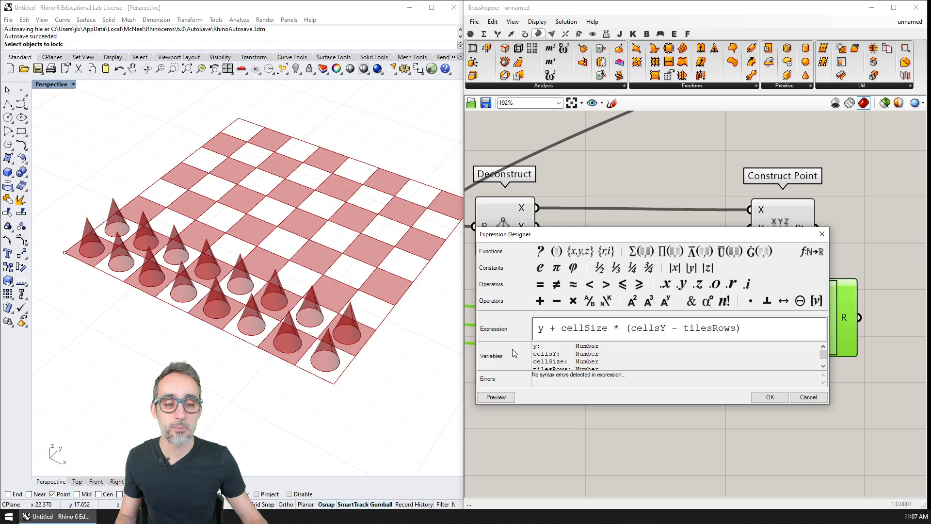
drag(764, 333, 561, 330)
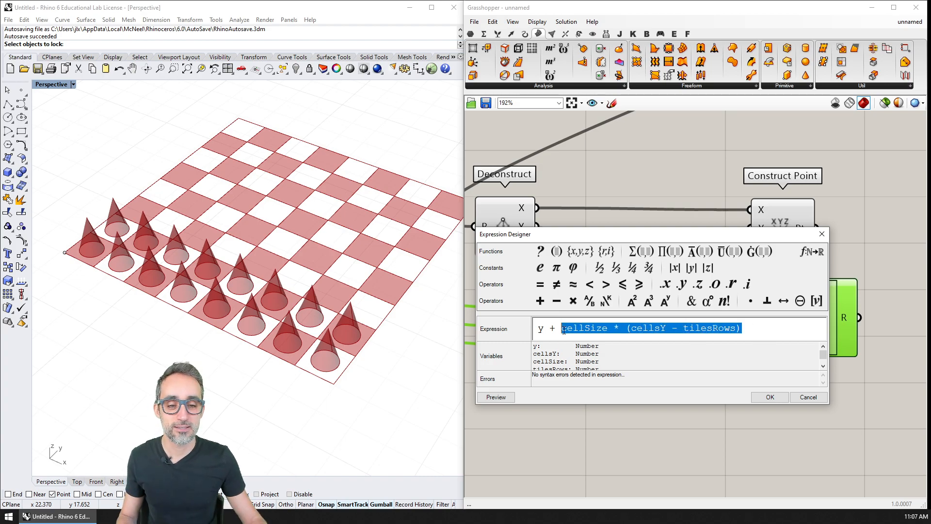
click(775, 400)
Step: Move the Expression slightly farther below the Deconstruct and wire its result into the Construct Point's Y input
drag(732, 321, 690, 362)
right_drag(637, 362, 678, 352)
scroll(678, 353, down, 2)
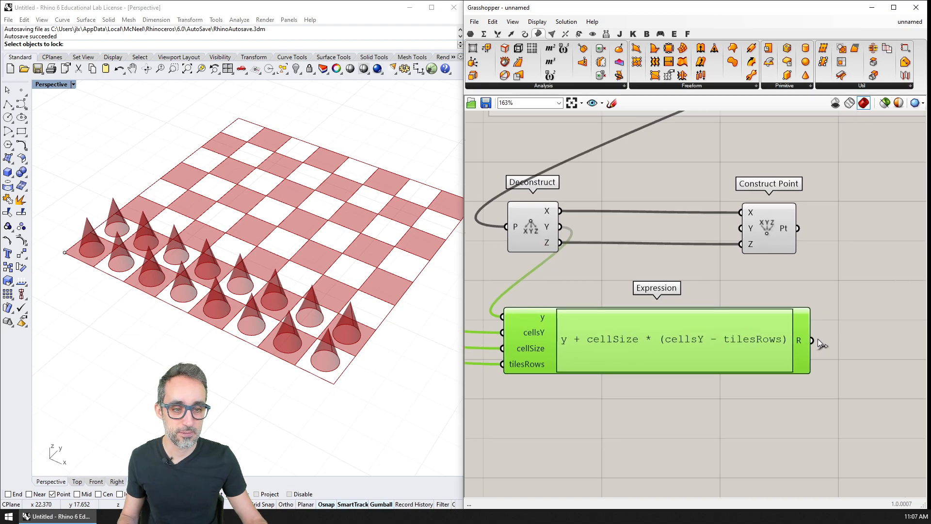
drag(813, 340, 741, 228)
right_drag(297, 220, 254, 199)
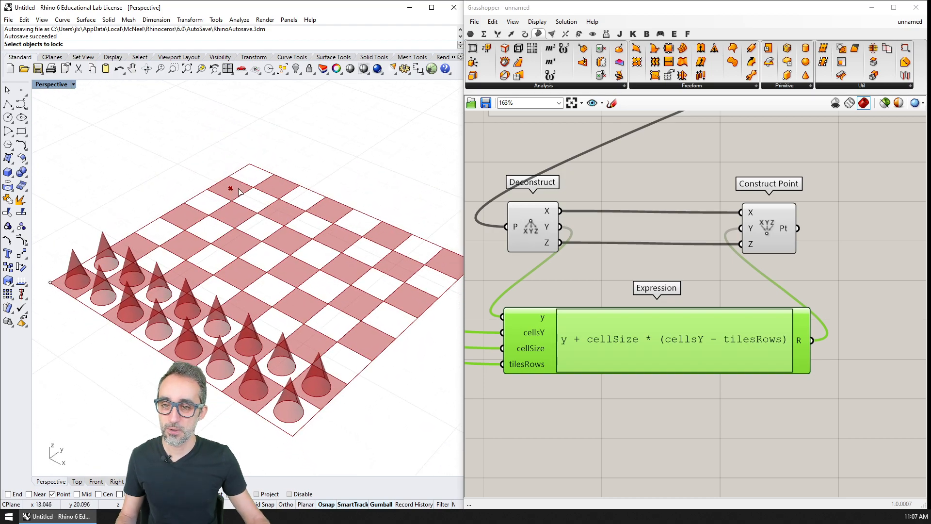
Step: Set CELLS IN Y DIRECTION to 9, and test ROWS OF TILES at 4 before returning it to 2
right_drag(605, 234, 649, 246)
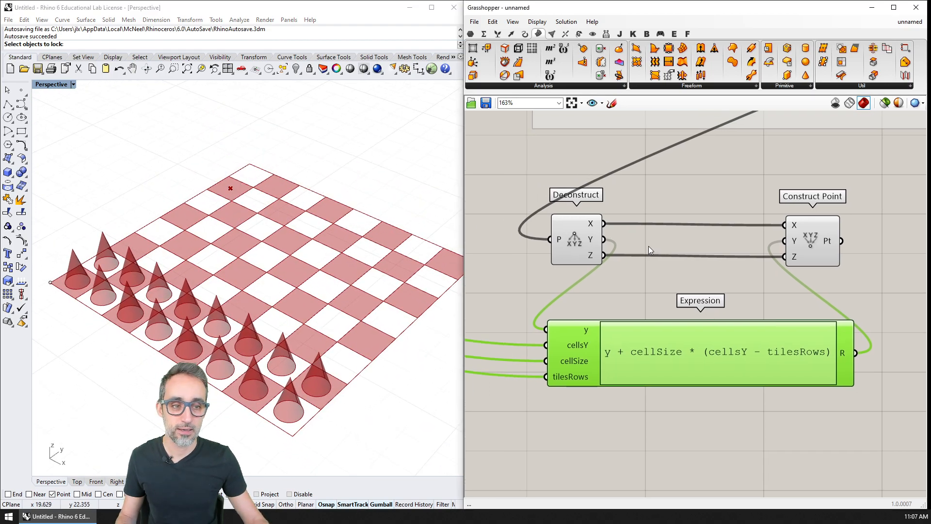
scroll(648, 246, down, 5)
right_drag(616, 213, 695, 350)
right_drag(619, 126, 689, 324)
scroll(679, 296, up, 2)
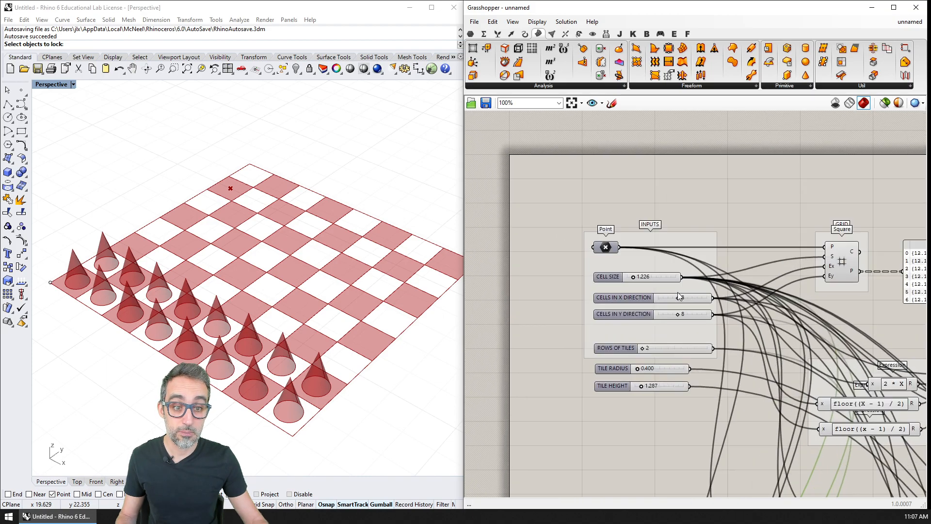
scroll(679, 296, up, 1)
drag(626, 275, 625, 274)
key(ctrl+z)
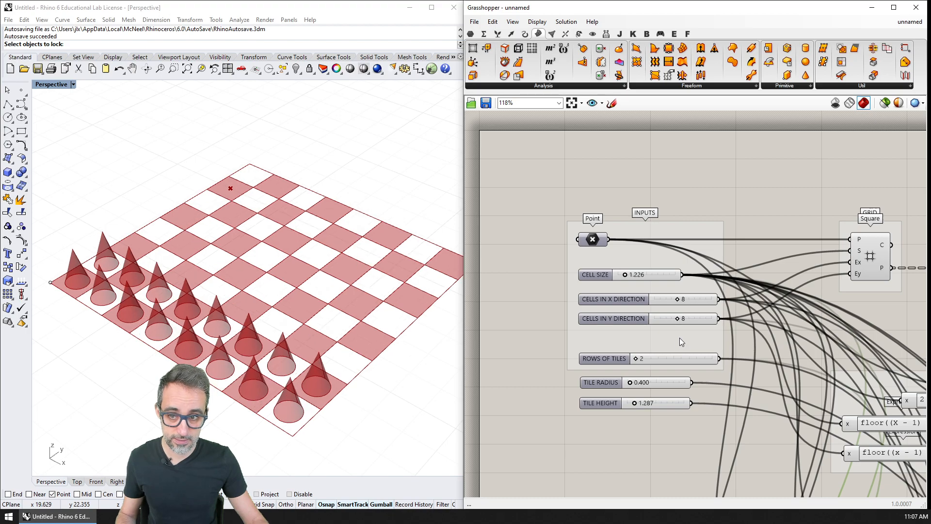
mouse_move(676, 319)
mouse_down()
mouse_move(689, 316)
mouse_move(679, 316)
mouse_up()
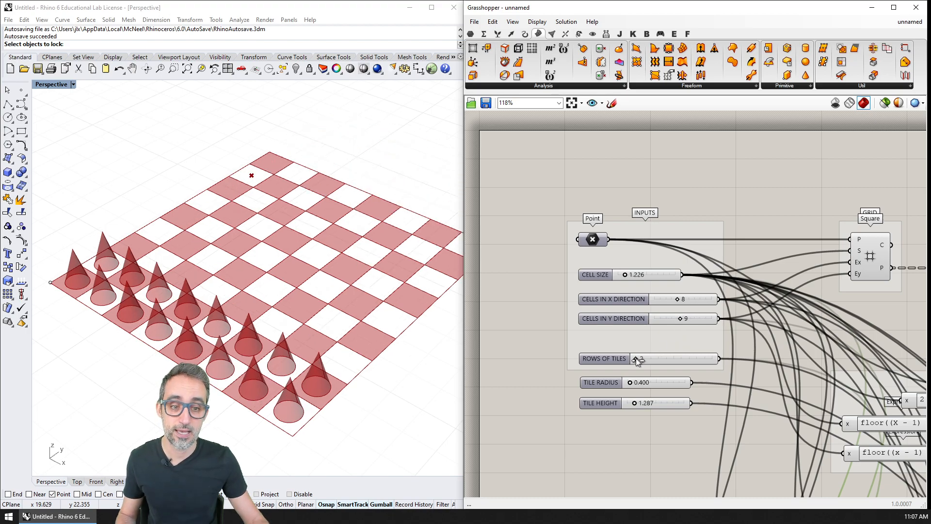
drag(638, 359, 643, 358)
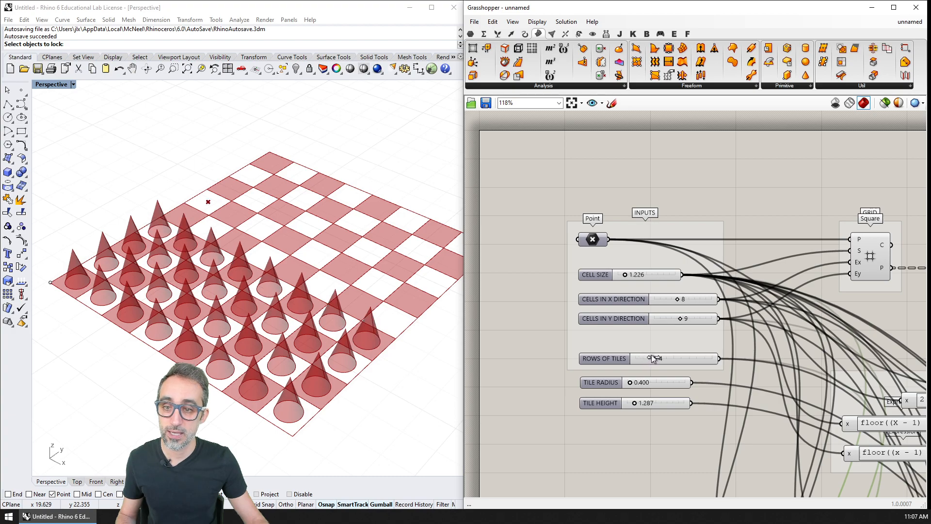
drag(645, 359, 636, 359)
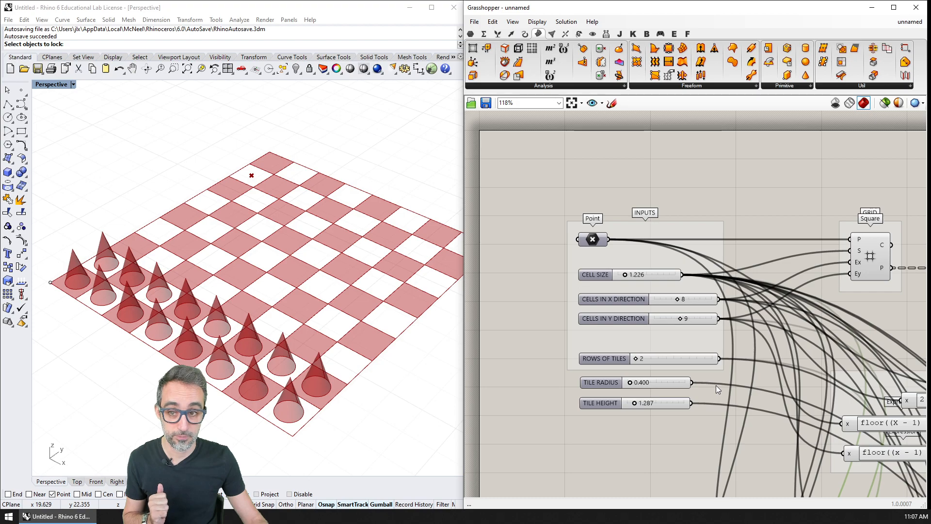
Step: Duplicate the first pawn set's two x - 1 Expressions, Square grid, Cone and Point, and place the copies beside the new Construct Point
right_drag(716, 385, 558, 225)
right_drag(859, 478, 595, 203)
scroll(621, 238, down, 3)
scroll(641, 254, up, 1)
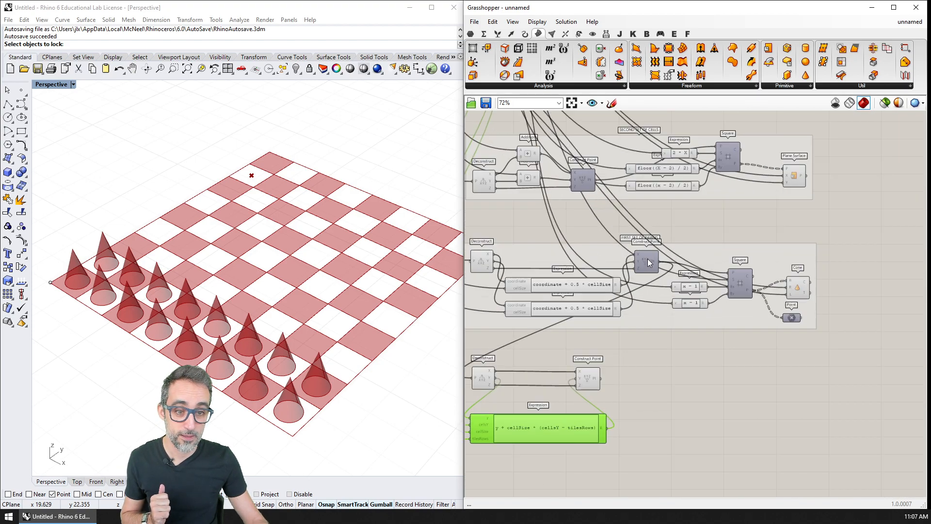
right_drag(653, 347, 680, 348)
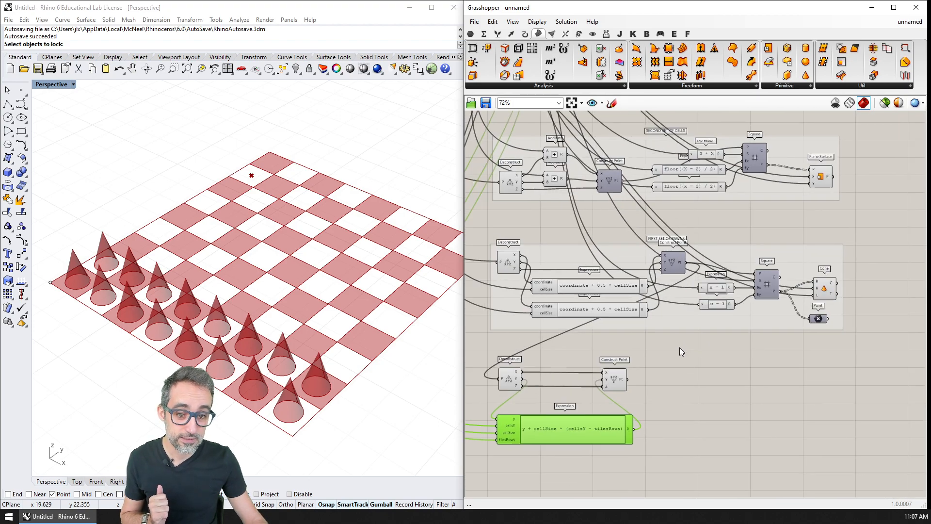
click(619, 381)
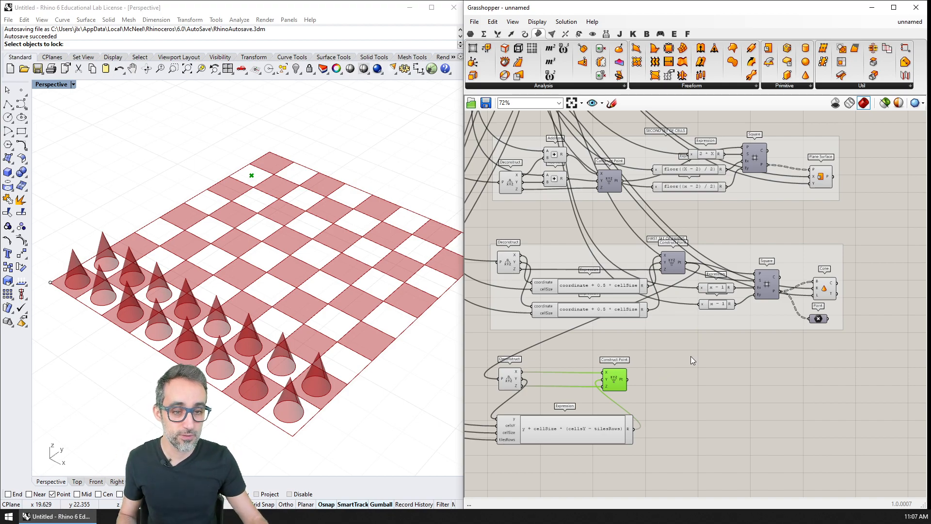
drag(688, 361, 868, 244)
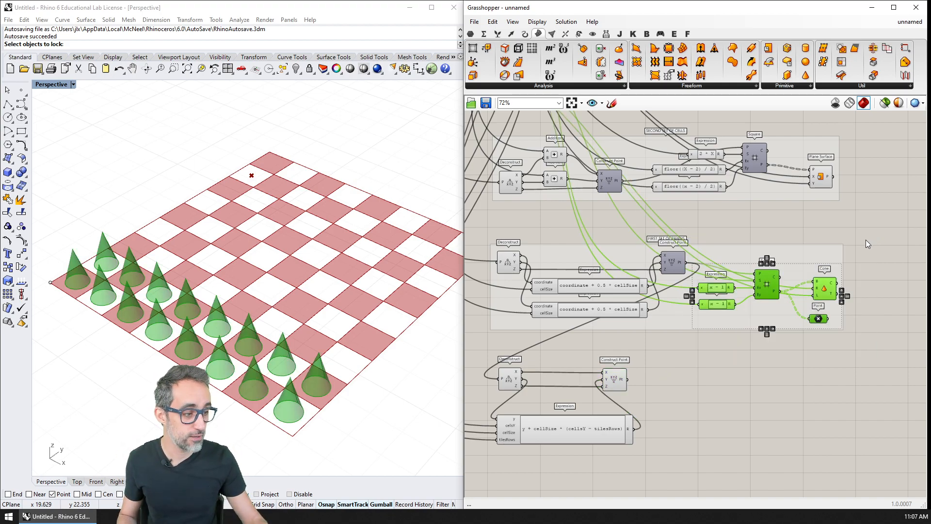
key(ctrl+c)
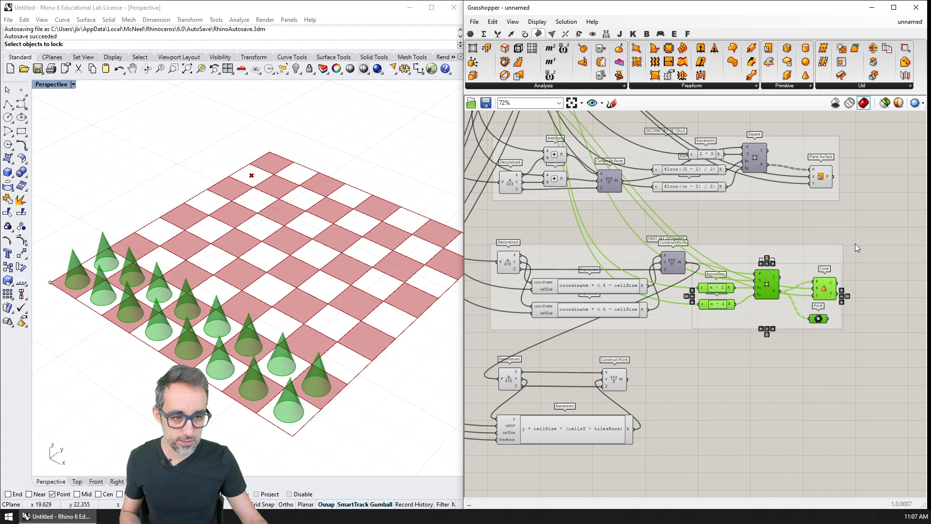
key(ctrl+v)
drag(770, 291, 770, 296)
drag(774, 349, 746, 403)
click(737, 358)
right_drag(683, 368, 715, 301)
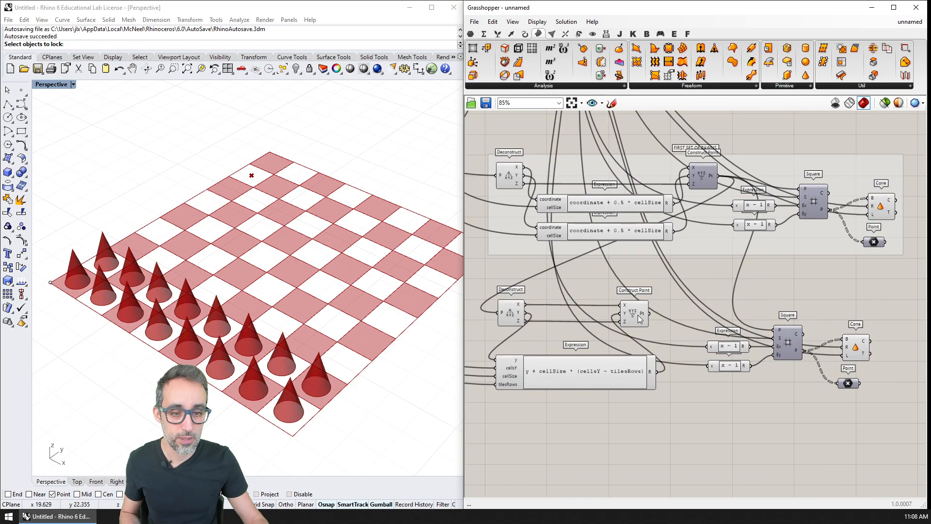
Step: Wire the second set's Construct Point output into the P input of the copied Square grid
click(645, 311)
scroll(665, 279, up, 3)
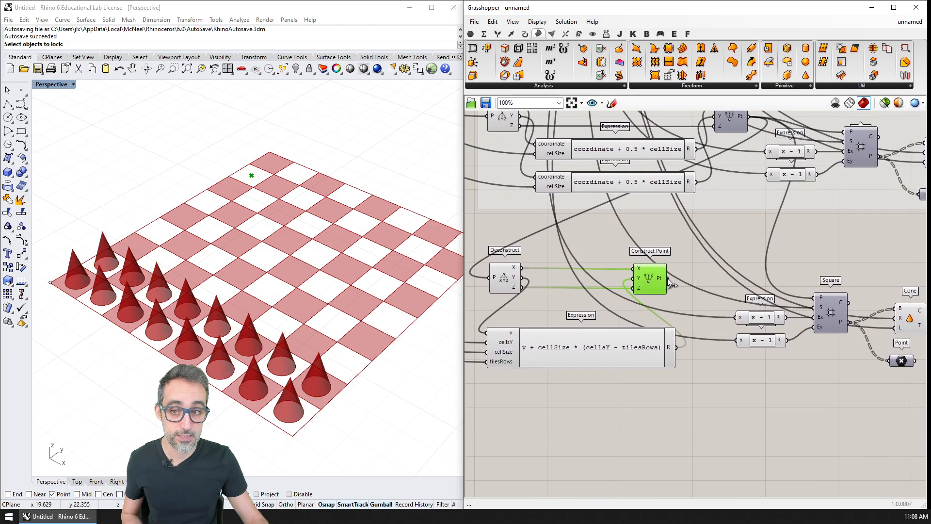
drag(667, 278, 818, 298)
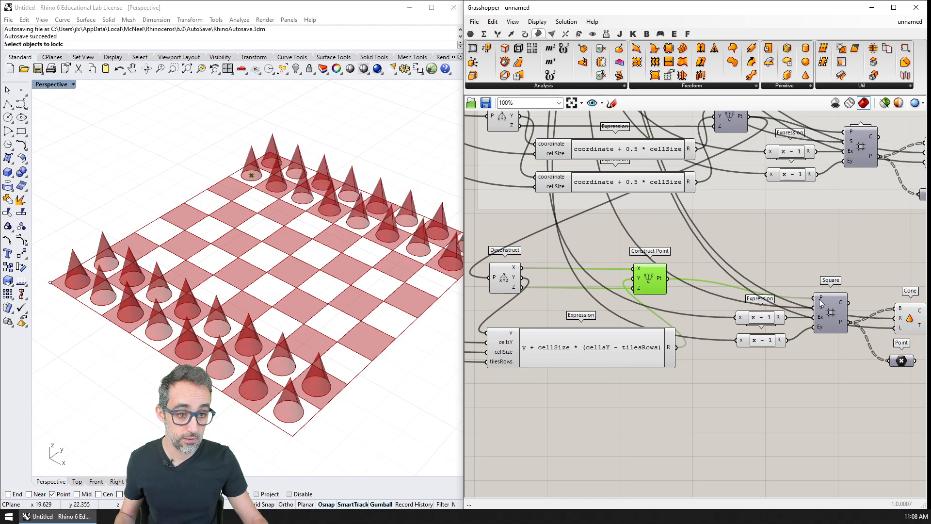
click(833, 324)
right_drag(823, 364, 804, 353)
right_drag(366, 270, 296, 259)
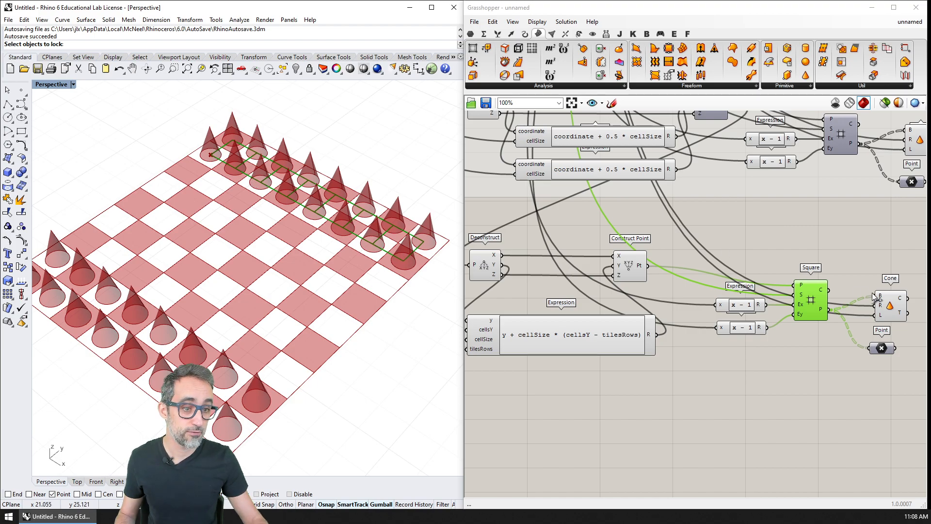
Step: Delete the Point component from both the second and the first pawn set
click(896, 309)
click(883, 349)
key(Delete)
right_drag(858, 283, 739, 282)
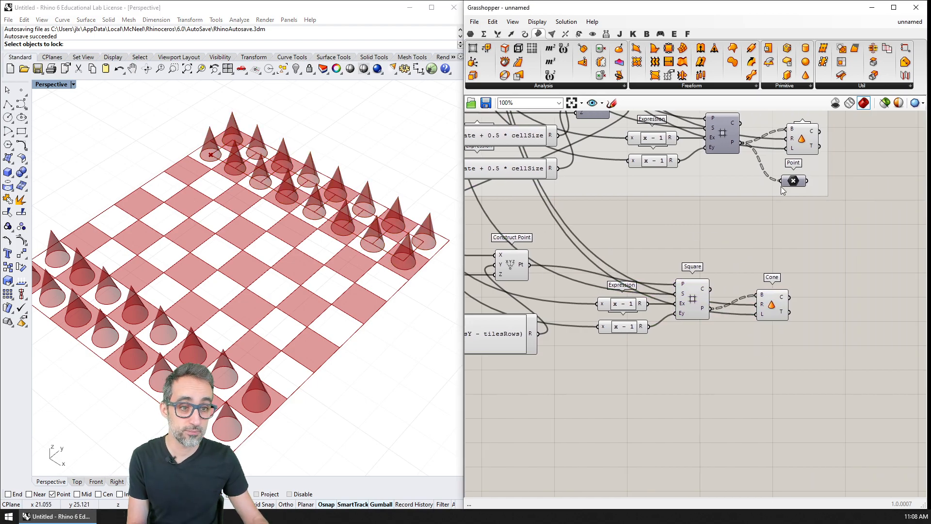
click(794, 181)
key(Delete)
right_drag(682, 282, 728, 288)
Step: Move the second pawn set's Cone slightly lower beside its Square grid
scroll(728, 288, down, 1)
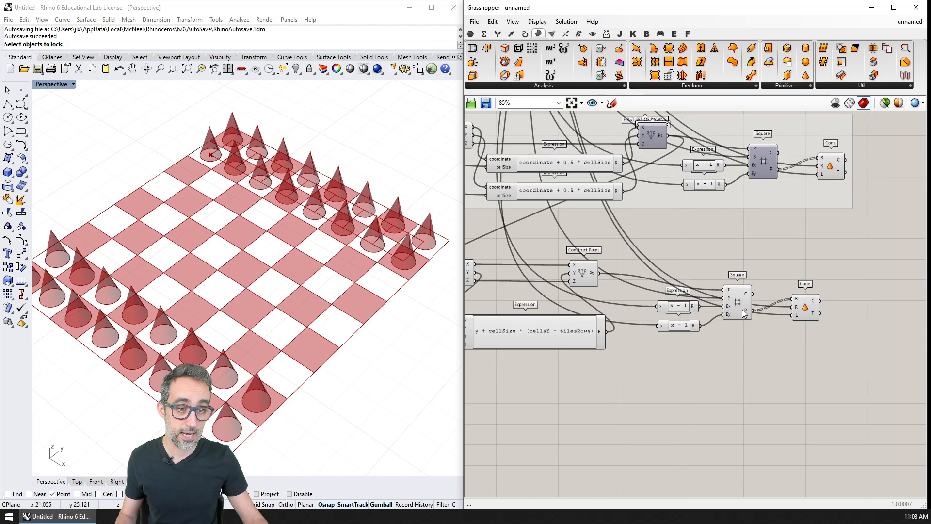
click(802, 309)
right_drag(603, 311, 633, 309)
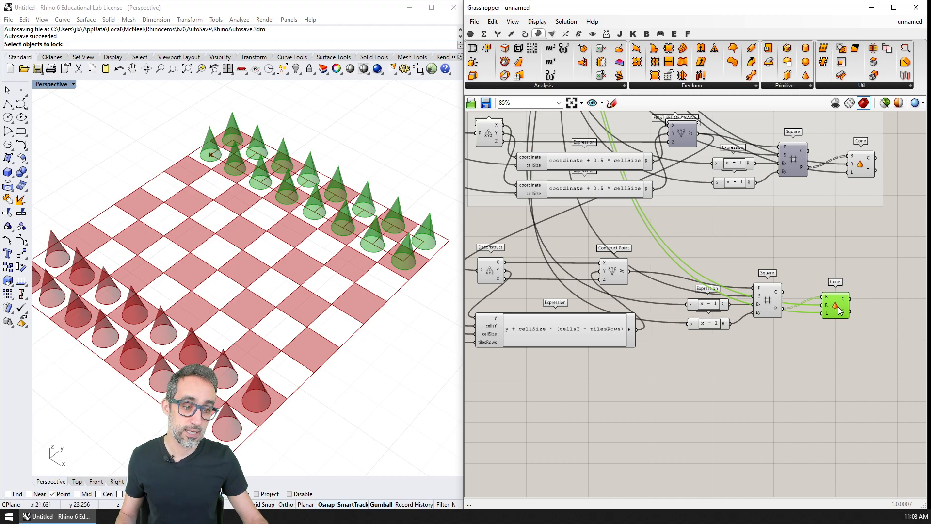
drag(840, 311, 834, 322)
click(816, 342)
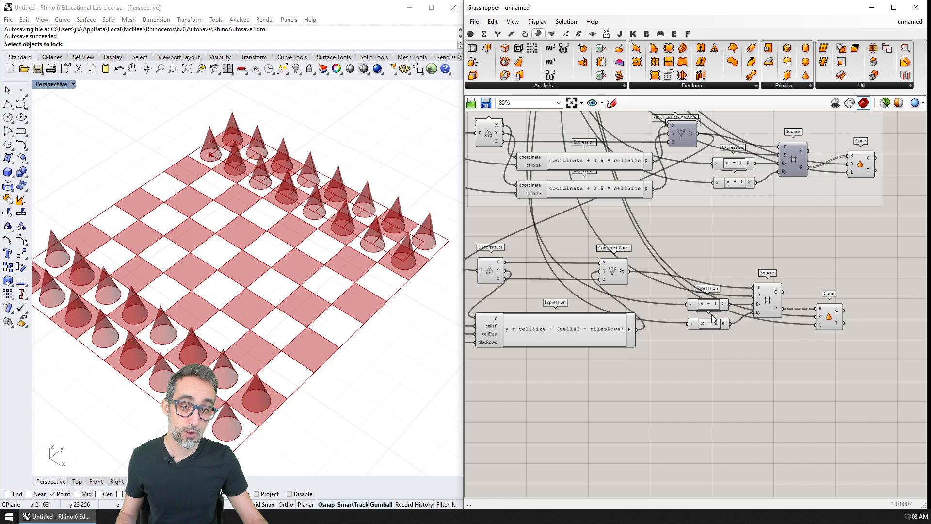
scroll(718, 317, up, 1)
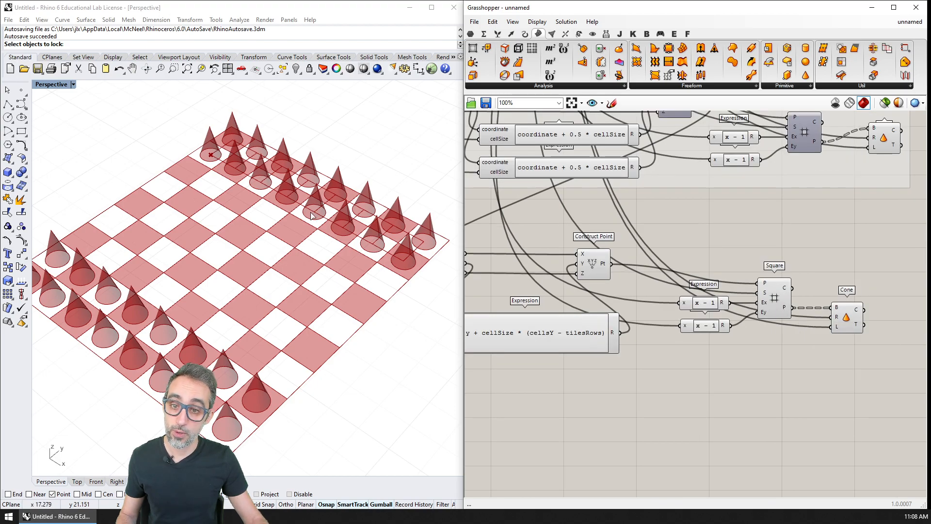
click(775, 298)
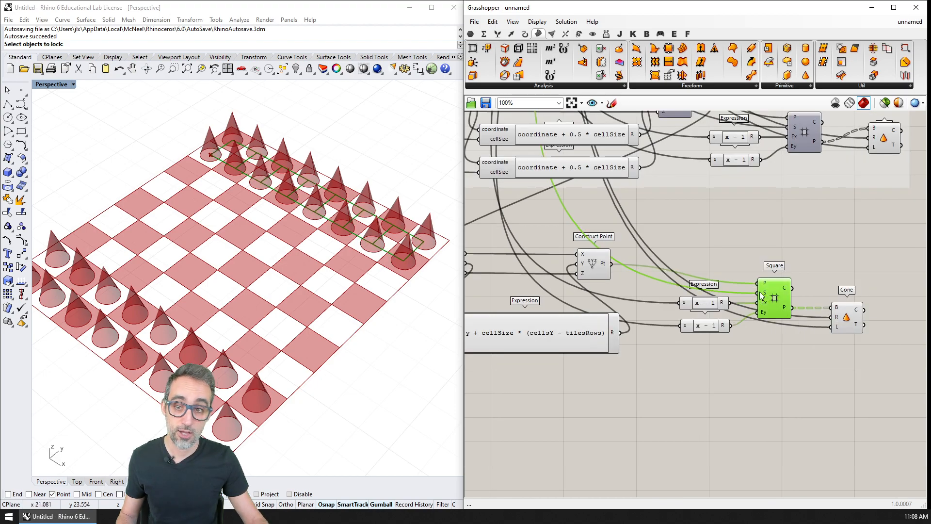
Step: Set CELLS IN Y DIRECTION to 8, and test ROWS OF TILES at 3 before returning it to 2
right_drag(568, 199, 639, 251)
scroll(640, 251, down, 3)
right_drag(558, 125, 721, 434)
scroll(628, 242, up, 5)
drag(575, 326, 580, 328)
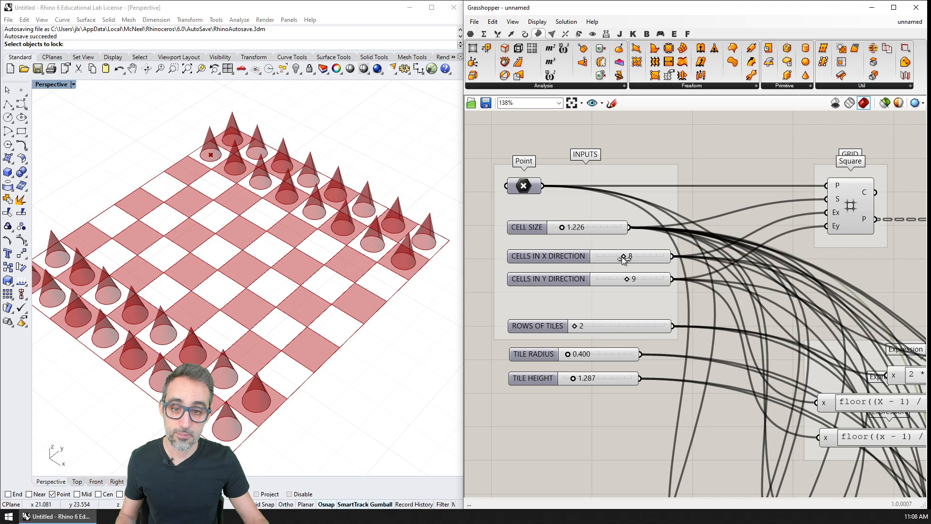
drag(624, 256, 624, 279)
drag(576, 327, 585, 329)
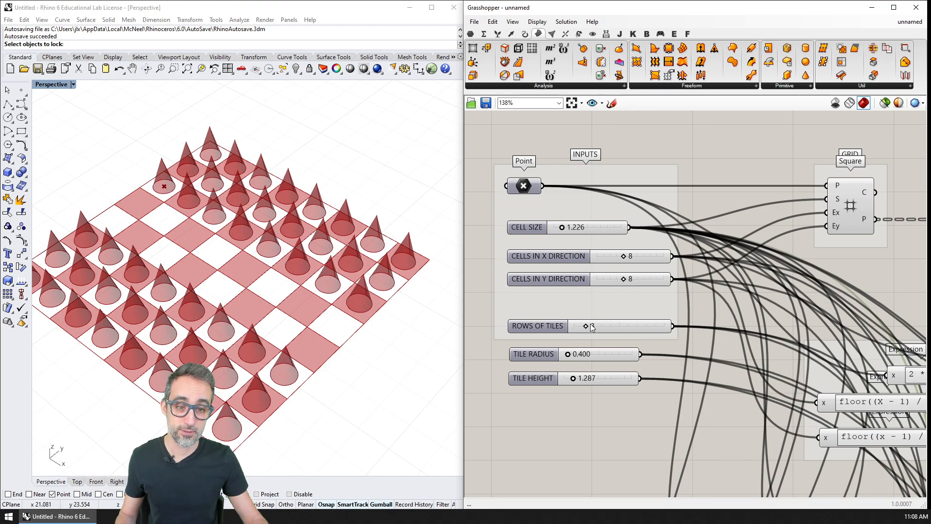
drag(585, 326, 577, 327)
Step: Group all components of the second pawn set and name the group SECOND SET OF PAWNS
right_drag(632, 273, 604, 235)
shift+right_drag(247, 194, 277, 153)
scroll(278, 153, down, 2)
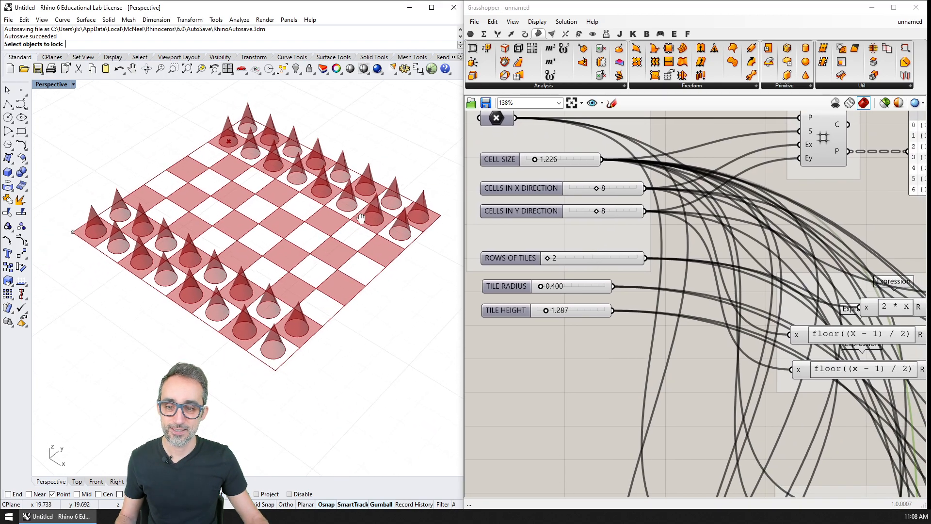
scroll(685, 366, down, 3)
right_drag(685, 366, 561, 192)
right_drag(810, 369, 651, 145)
scroll(630, 282, down, 3)
drag(521, 250, 825, 403)
scroll(708, 303, up, 2)
right_click(688, 288)
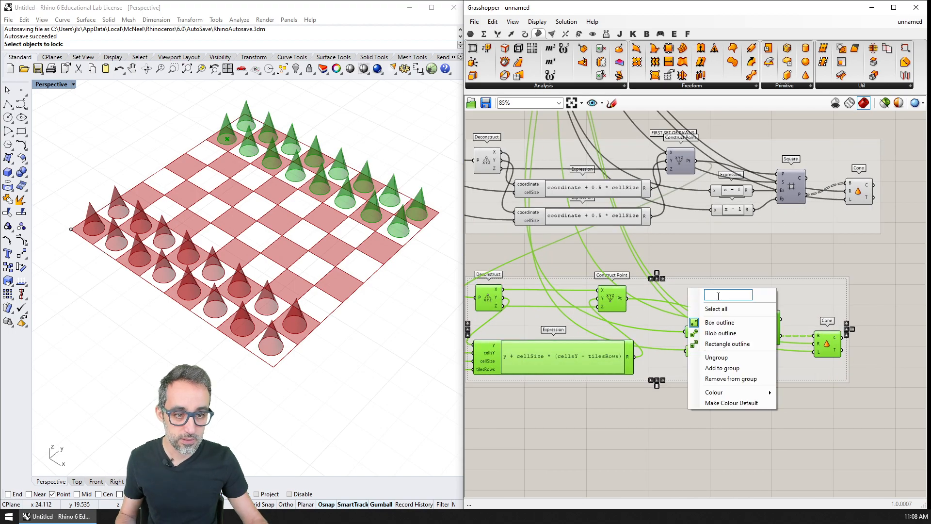
text(SECOND SET)
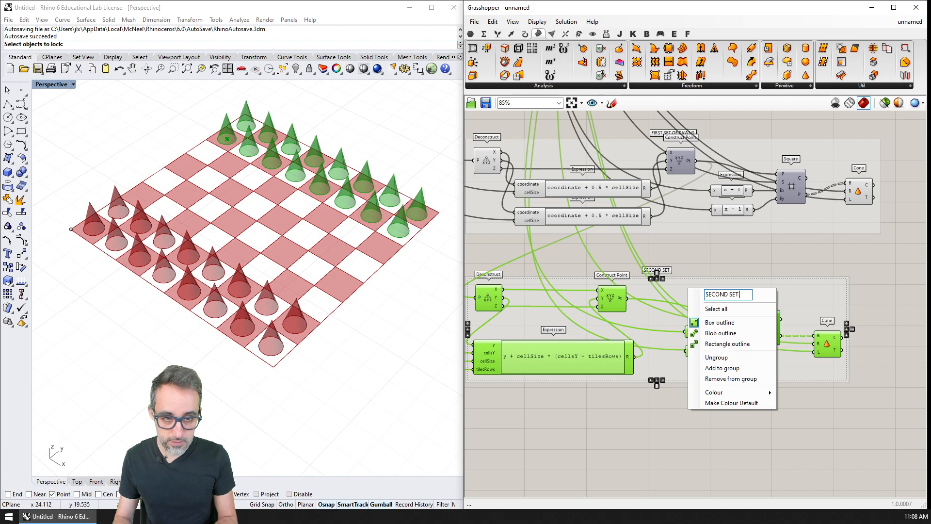
text( OF PAWNS)
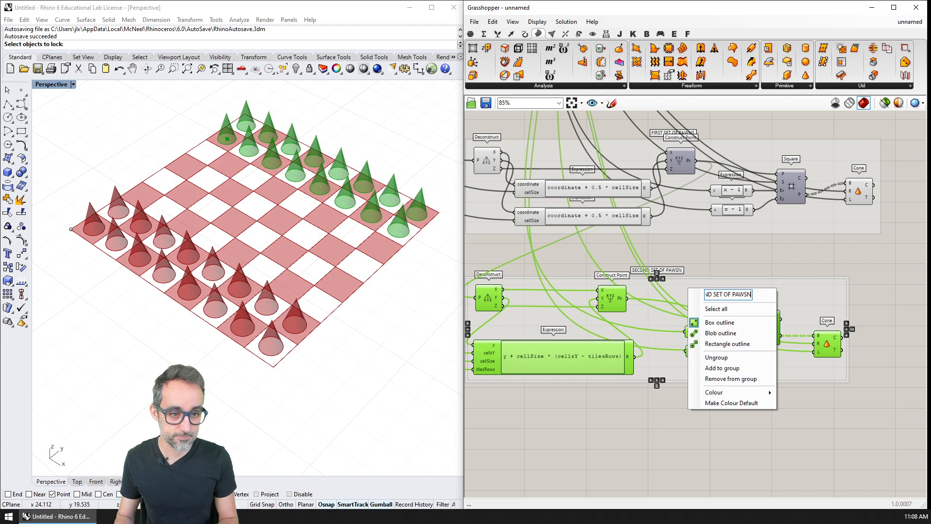
key(Return)
scroll(728, 291, down, 2)
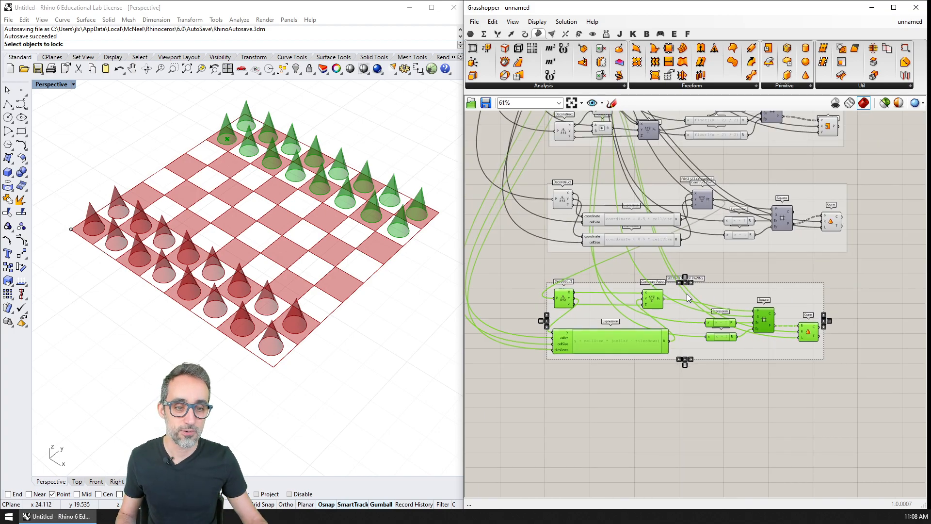
Step: Turn off the previews of the second set's Square grid and Construct Point, and select each set's Cone to check its pawns
right_click(727, 302)
click(717, 289)
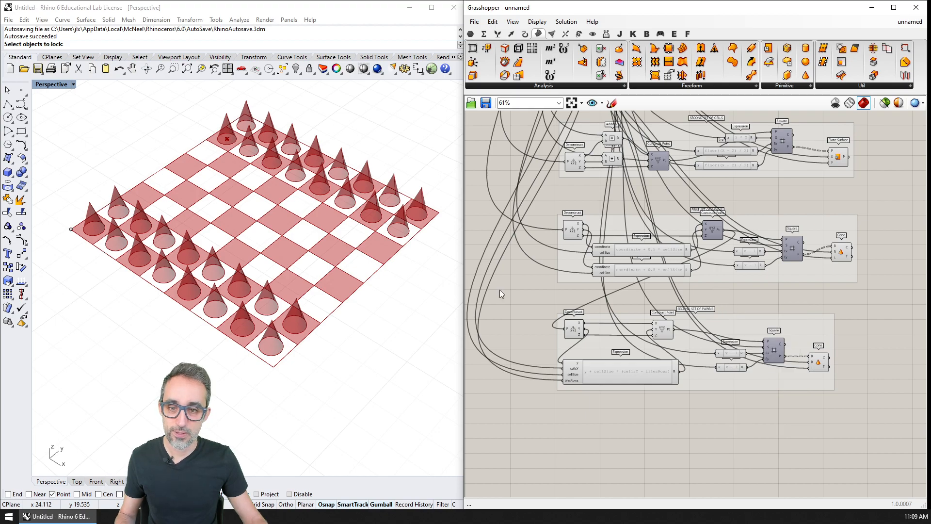
right_drag(390, 286, 390, 265)
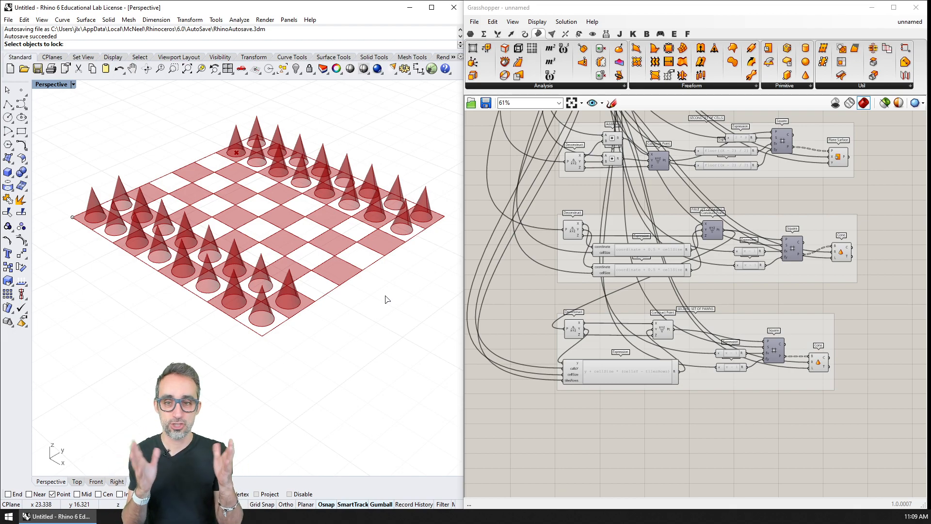
click(841, 254)
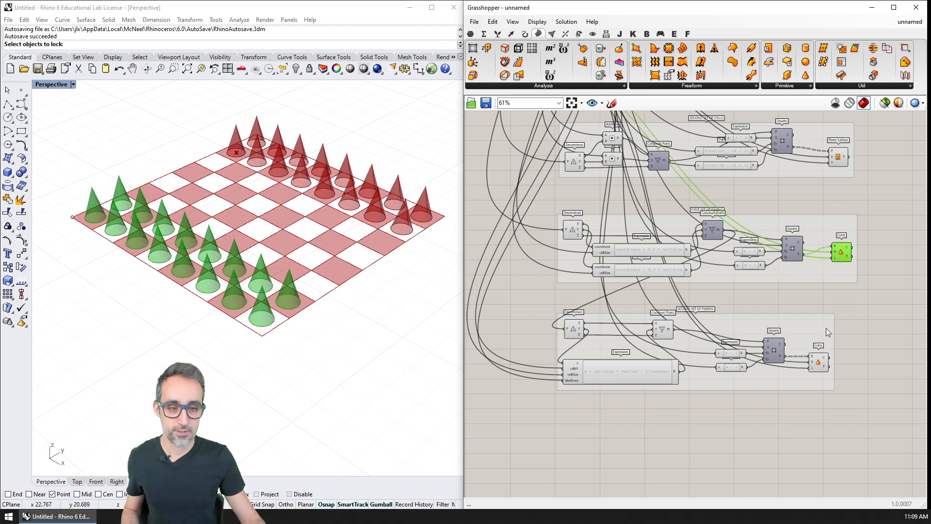
shift+click(818, 363)
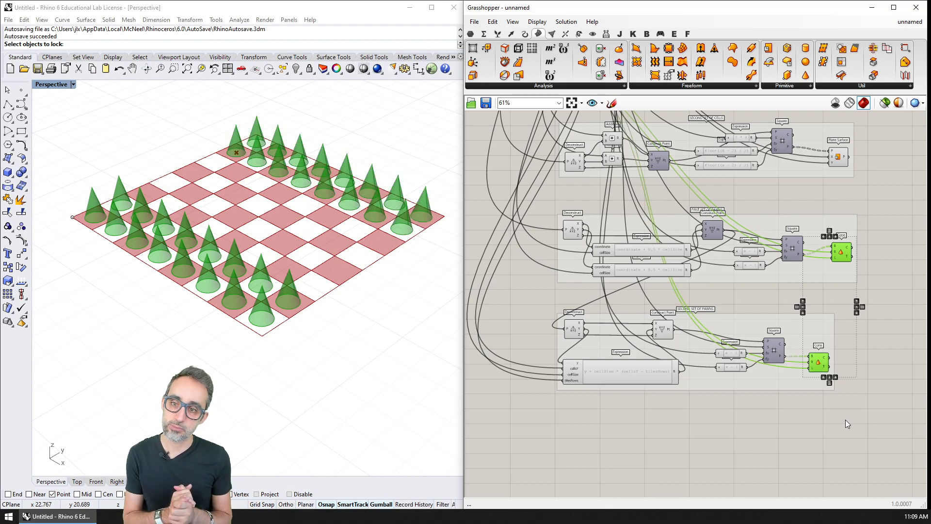
click(663, 329)
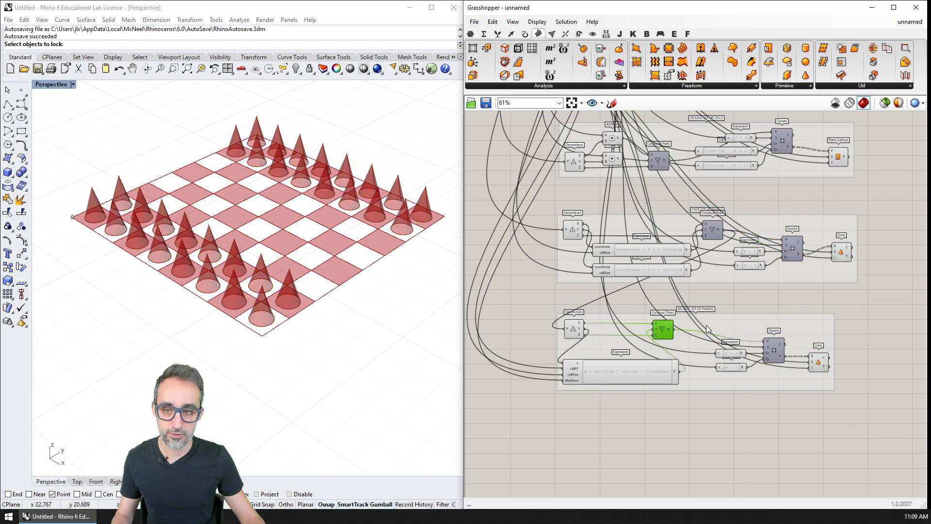
click(820, 363)
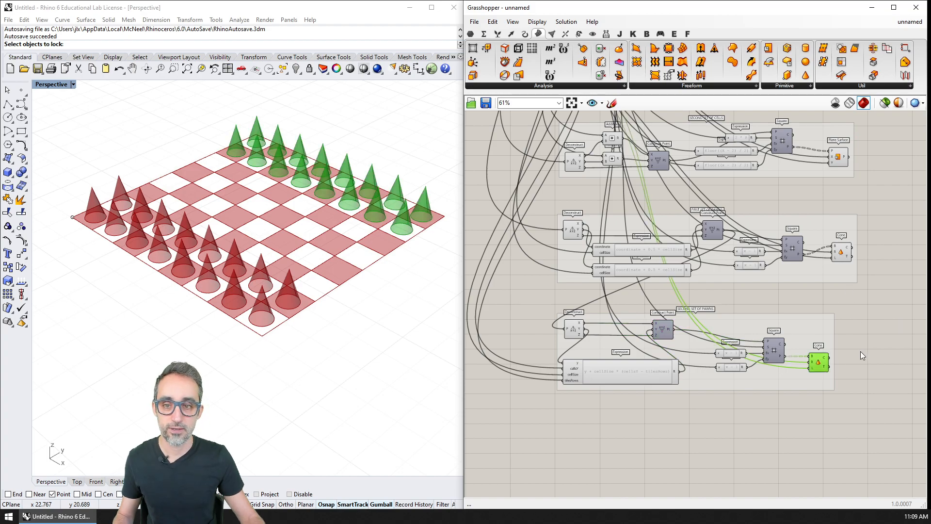
shift+click(842, 251)
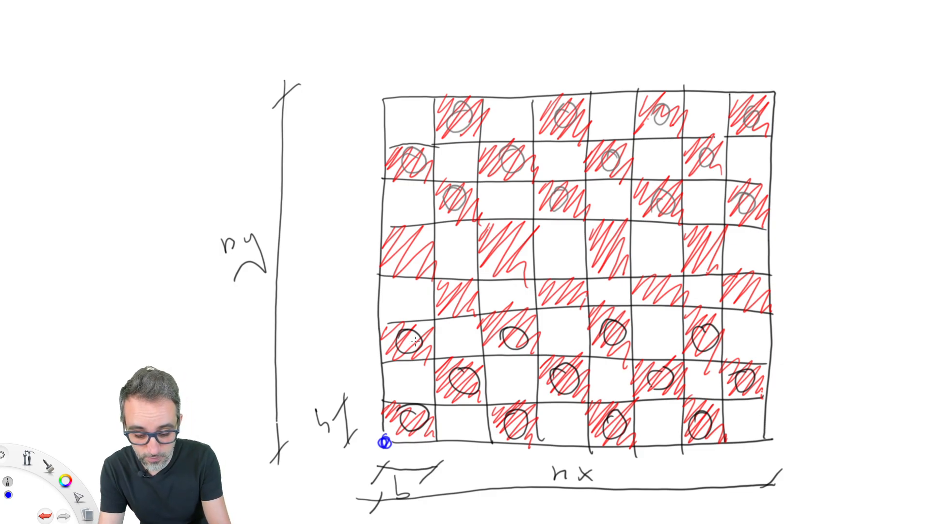
Step: Switch to the checkerboard sketch and draw a blue grid linking the near set's first-row and third-row pawns
mouse_move(410, 340)
mouse_down()
mouse_move(417, 419)
mouse_move(423, 340)
mouse_move(604, 342)
mouse_move(711, 396)
mouse_move(602, 422)
mouse_move(406, 416)
mouse_up()
drag(512, 339, 519, 423)
drag(610, 334, 622, 423)
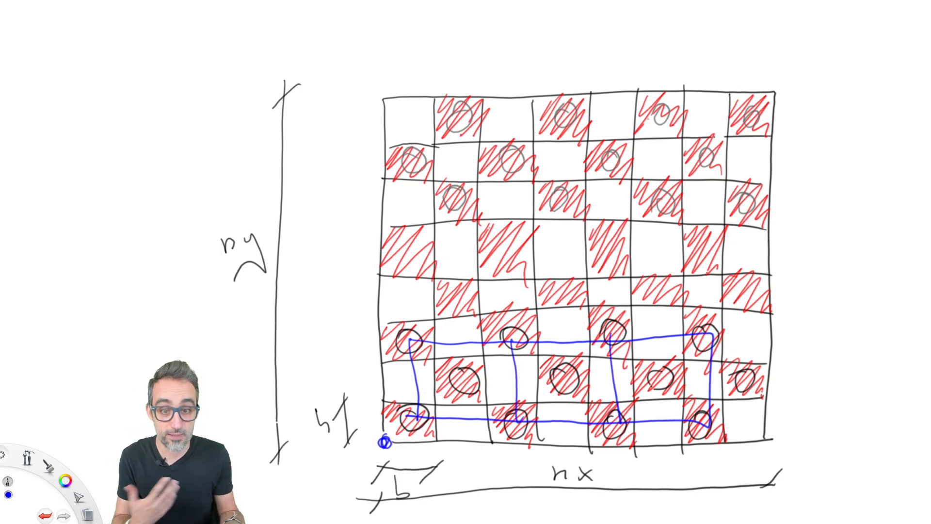
Step: Mark the start point and the other grid points of the near set's blue grid at its eight pawns
mouse_move(417, 413)
mouse_down()
mouse_move(412, 421)
mouse_move(418, 412)
mouse_move(420, 420)
mouse_up()
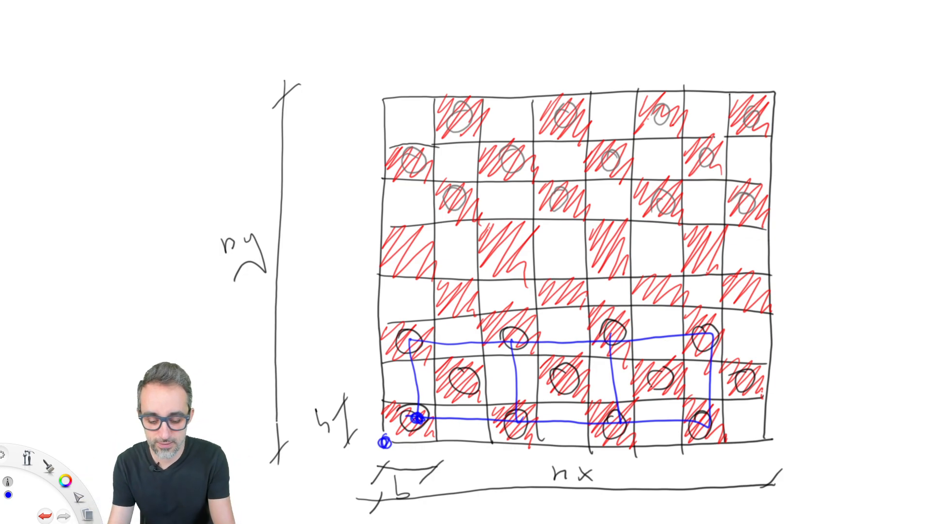
drag(414, 349, 411, 340)
drag(513, 339, 516, 343)
drag(517, 418, 517, 421)
drag(625, 418, 622, 413)
drag(612, 339, 613, 341)
drag(711, 329, 706, 331)
drag(708, 416, 703, 425)
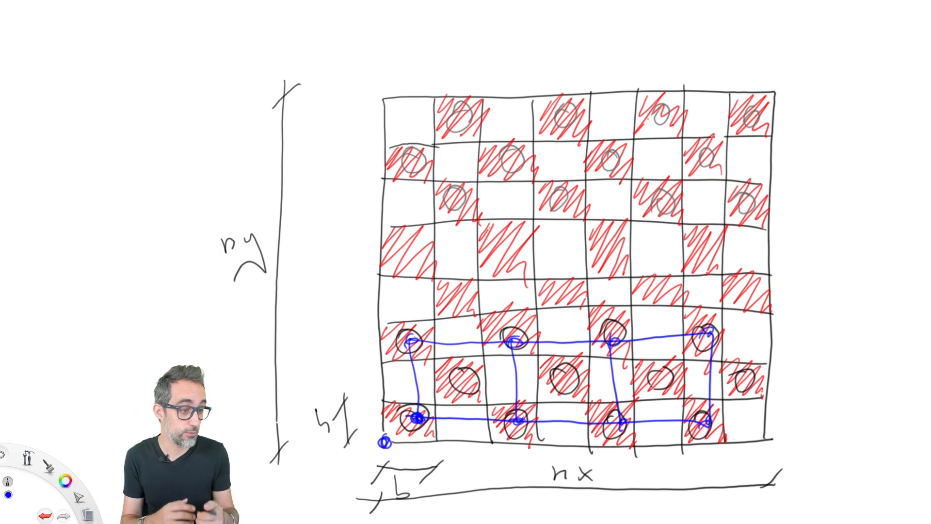
Step: Draw a matching blue grid over the first and third rows of the far pawn set, and mark its start point
mouse_move(461, 116)
mouse_down()
mouse_move(459, 201)
mouse_move(571, 120)
mouse_move(748, 118)
mouse_move(706, 201)
mouse_move(460, 198)
mouse_up()
drag(560, 121, 556, 195)
drag(657, 111, 658, 209)
drag(460, 191, 447, 209)
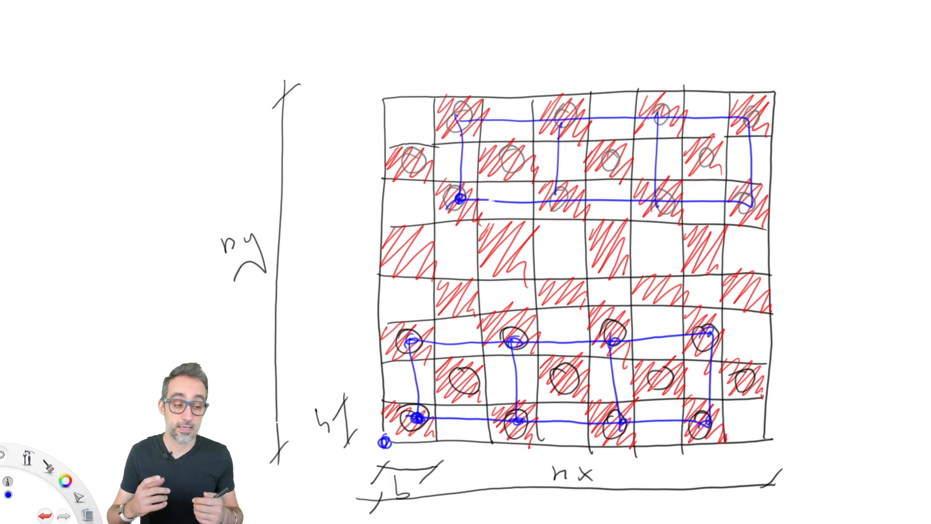
drag(385, 428, 384, 442)
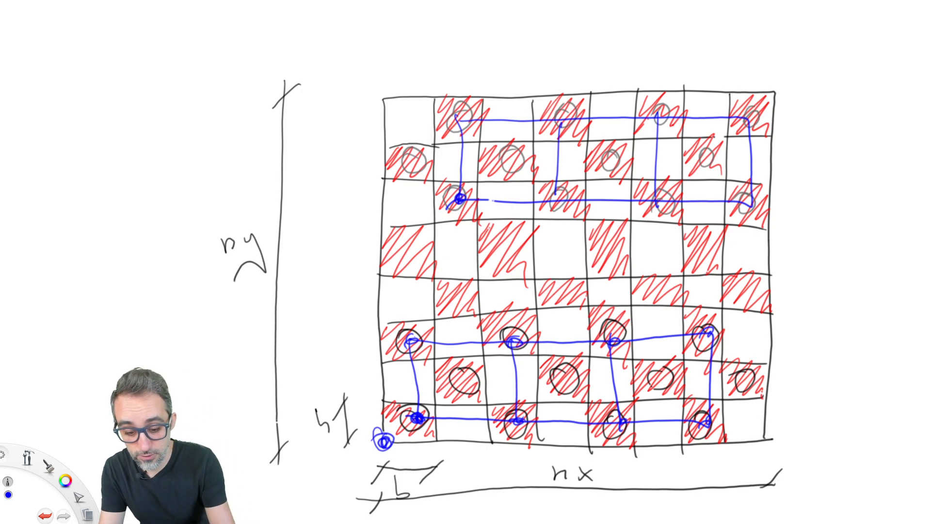
Step: Draw a blue grid from the far set's second pawn row to the fourth row from the top, with small circles on that row
mouse_move(412, 213)
mouse_down()
mouse_move(455, 156)
mouse_move(689, 154)
mouse_move(669, 259)
mouse_move(409, 247)
mouse_up()
drag(504, 159, 501, 260)
drag(605, 165, 608, 256)
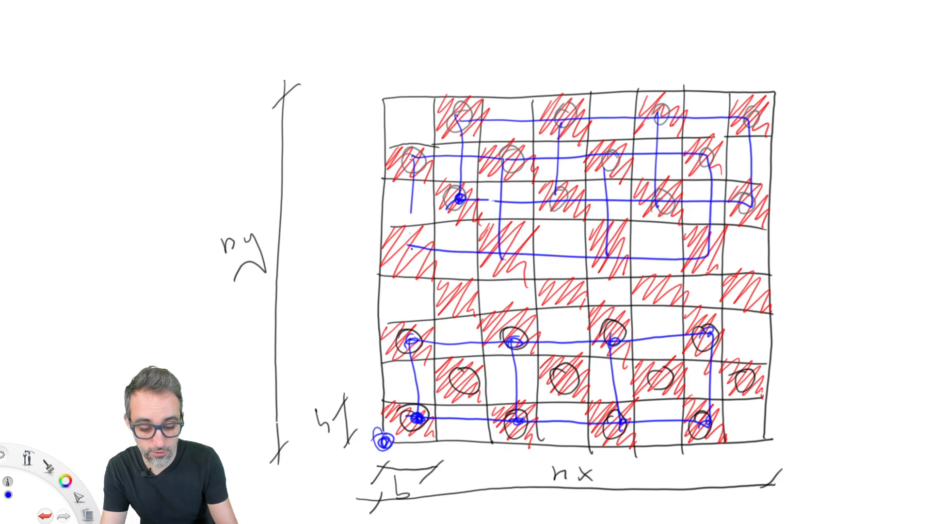
drag(406, 239, 410, 246)
drag(501, 243, 505, 251)
drag(608, 247, 611, 255)
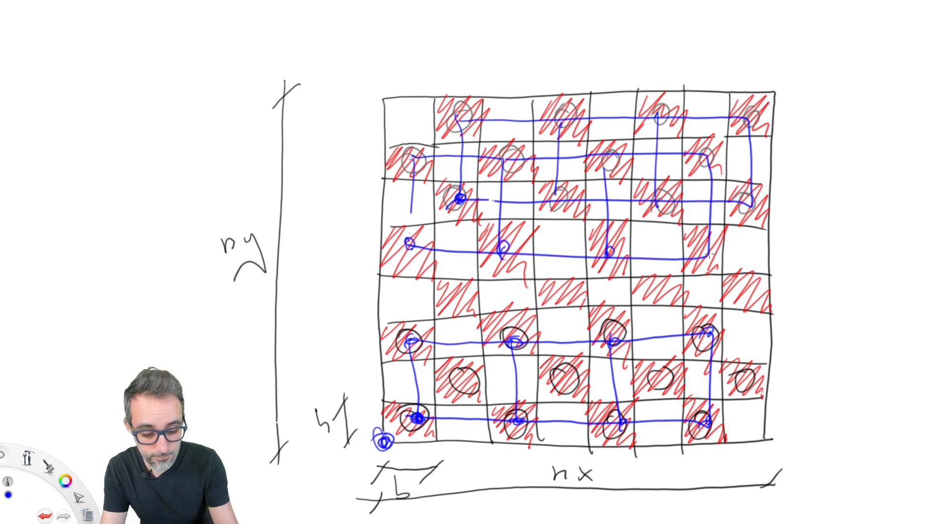
drag(700, 249, 703, 256)
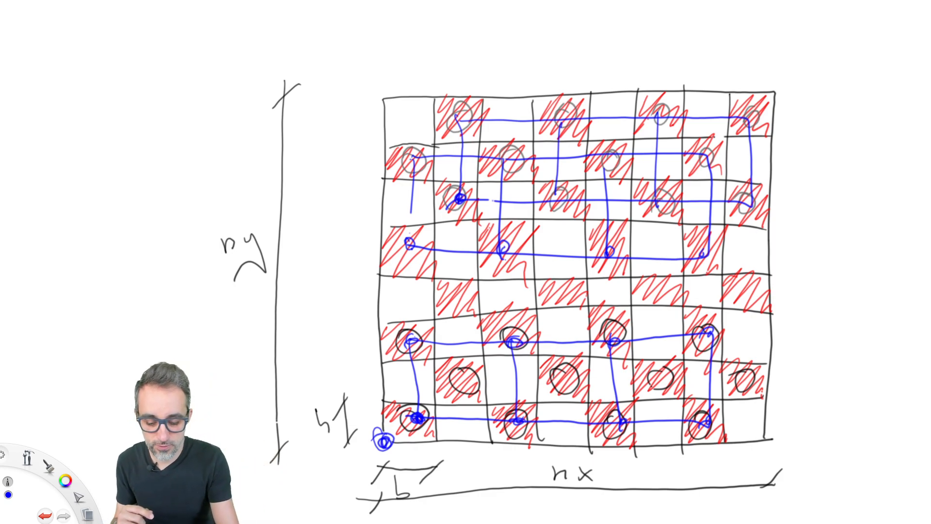
Step: Draw larger blue circles for pawns on the four red cells in the fourth row from the top
mouse_move(420, 237)
mouse_down()
mouse_move(405, 234)
mouse_move(418, 238)
mouse_up()
drag(512, 230, 504, 253)
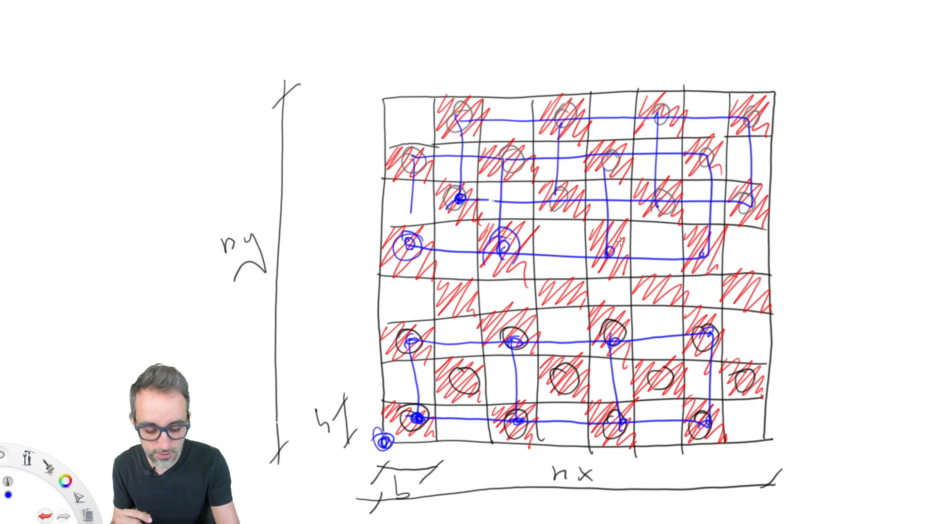
drag(626, 242, 612, 252)
drag(699, 262, 709, 235)
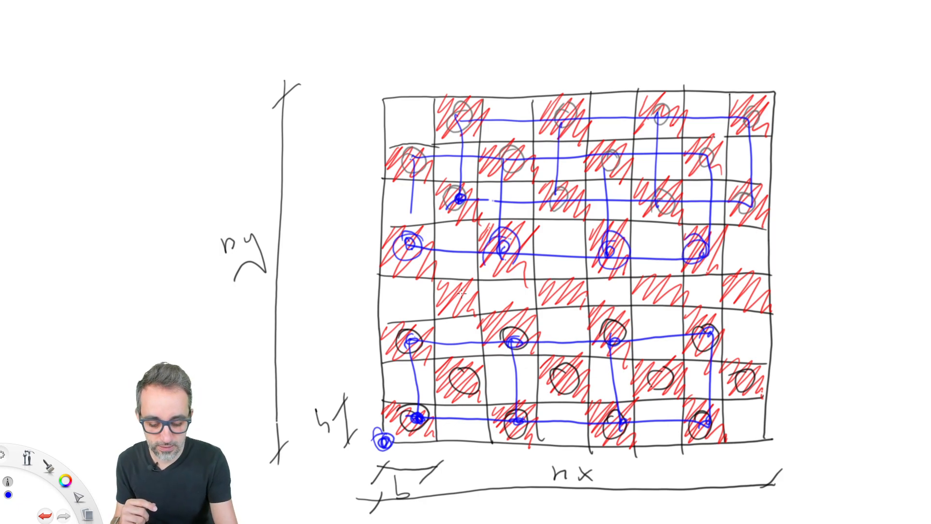
Step: Draw small blue circles on the four red cells in the fourth row from the bottom
drag(464, 290, 454, 306)
drag(568, 287, 555, 293)
drag(667, 290, 654, 294)
drag(732, 297, 752, 288)
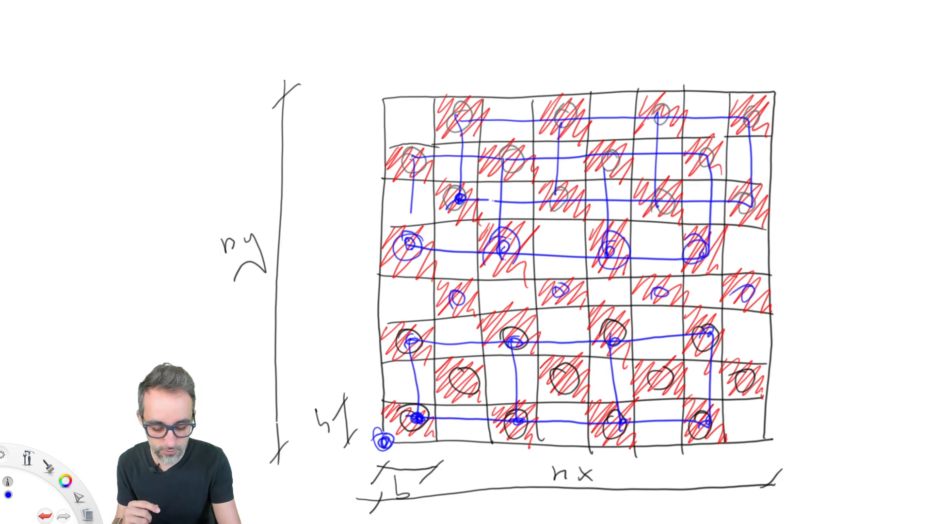
Step: Link the new circles to the near set's second pawn row with a blue grid, and mark the start points of both offset grids
drag(456, 297, 470, 395)
mouse_move(461, 294)
mouse_down()
mouse_move(603, 288)
mouse_move(752, 369)
mouse_move(466, 379)
mouse_up()
drag(561, 290, 560, 391)
drag(657, 293, 659, 387)
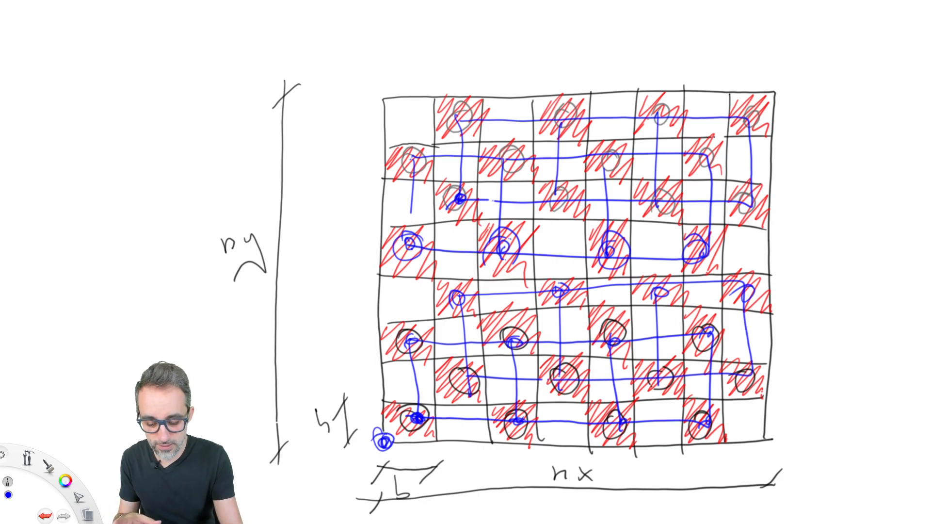
drag(473, 383, 470, 375)
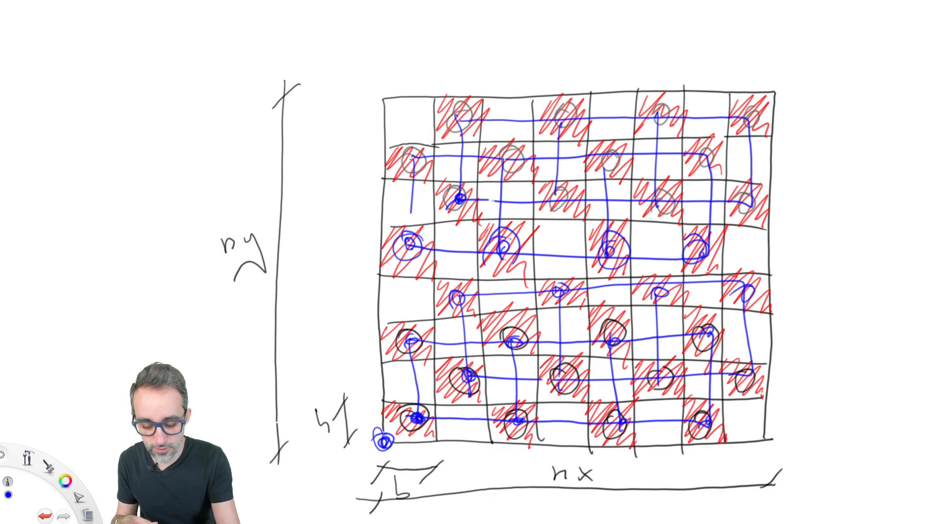
drag(409, 241, 408, 252)
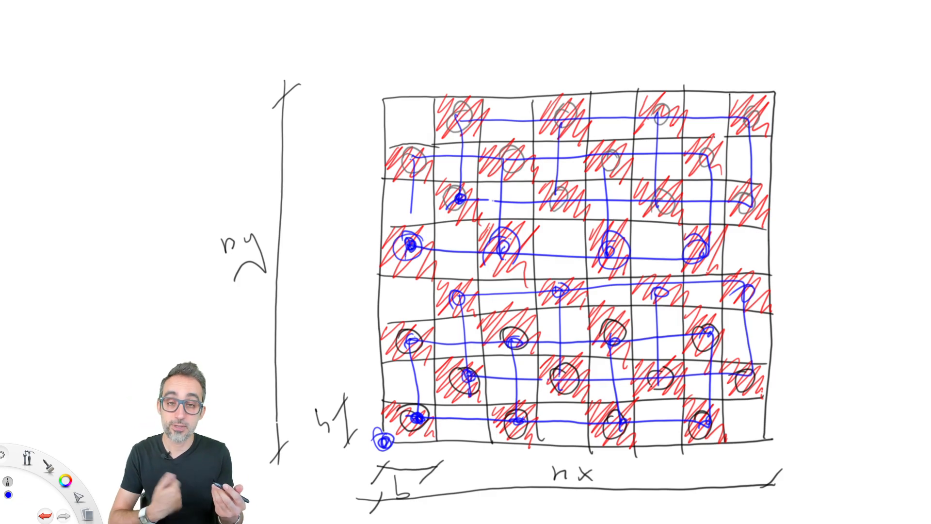